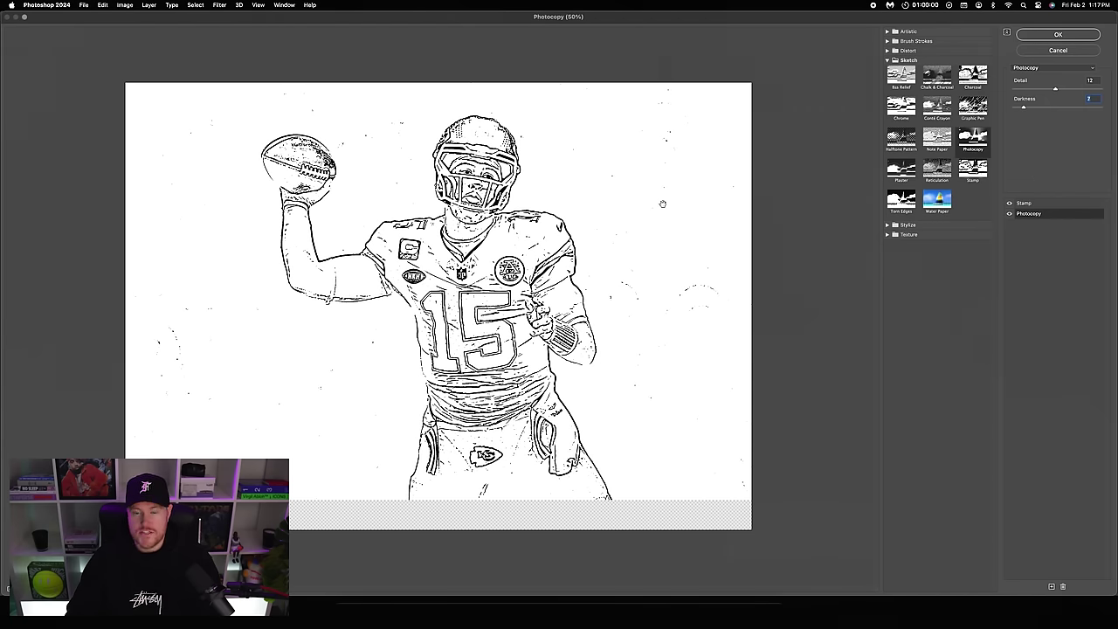
# - Apply the combined Photocopy and Stamp filters to the player image and add a black Outside stroke to Layer 1 copy 9
pyautogui.click(1032, 35)
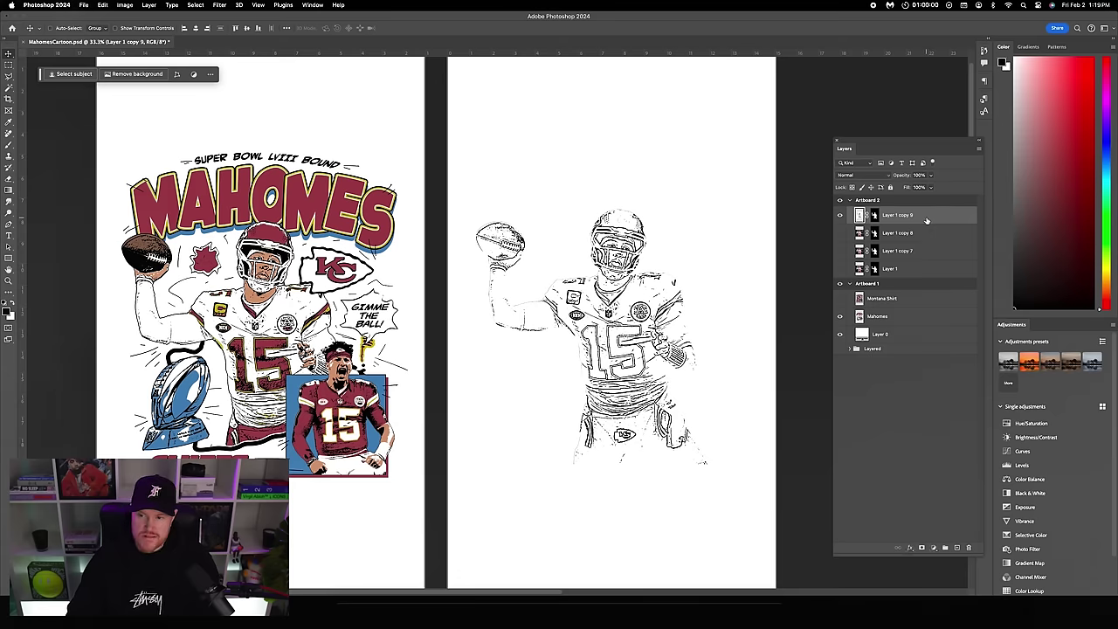
pyautogui.doubleClick(928, 220)
pyautogui.click(637, 394)
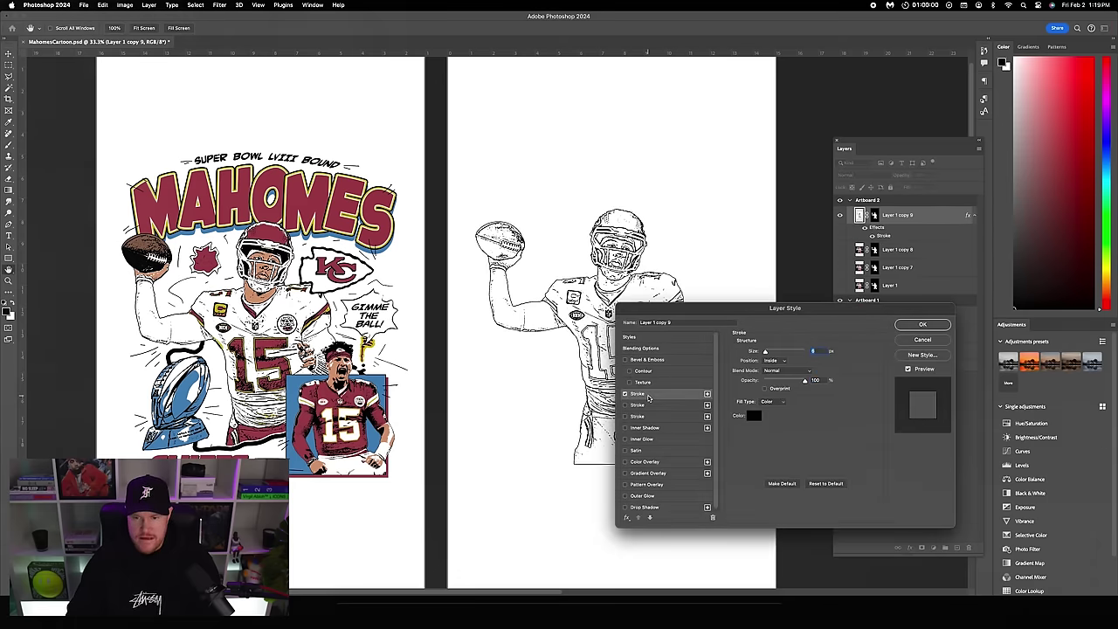
pyautogui.moveTo(668, 307); pyautogui.dragTo(652, 295)
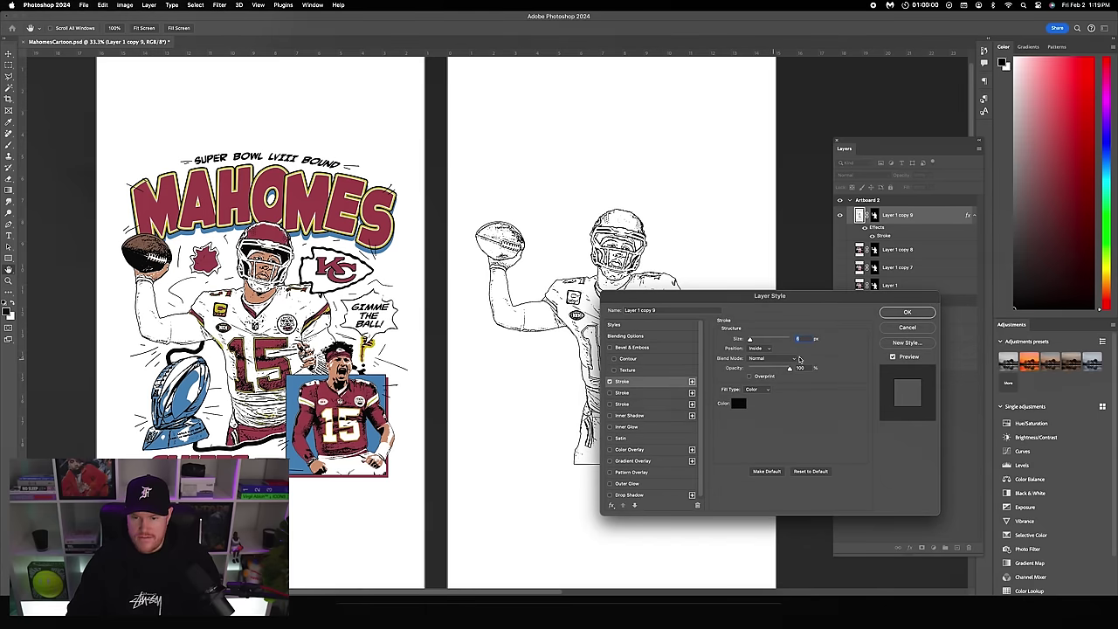
pyautogui.click(761, 349)
pyautogui.click(755, 339)
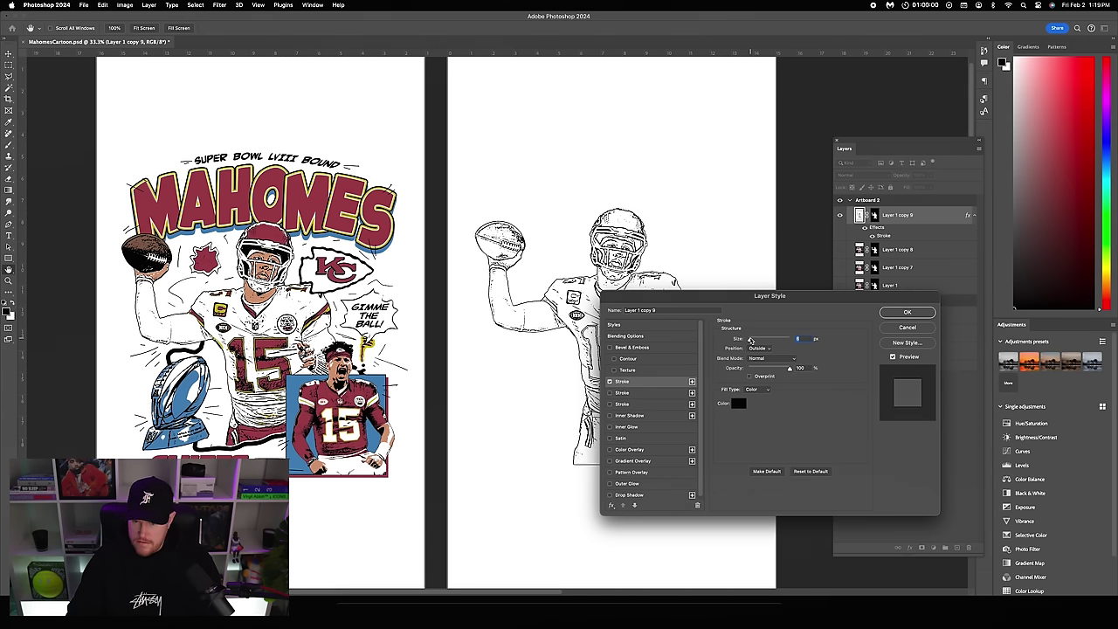
pyautogui.click(888, 312)
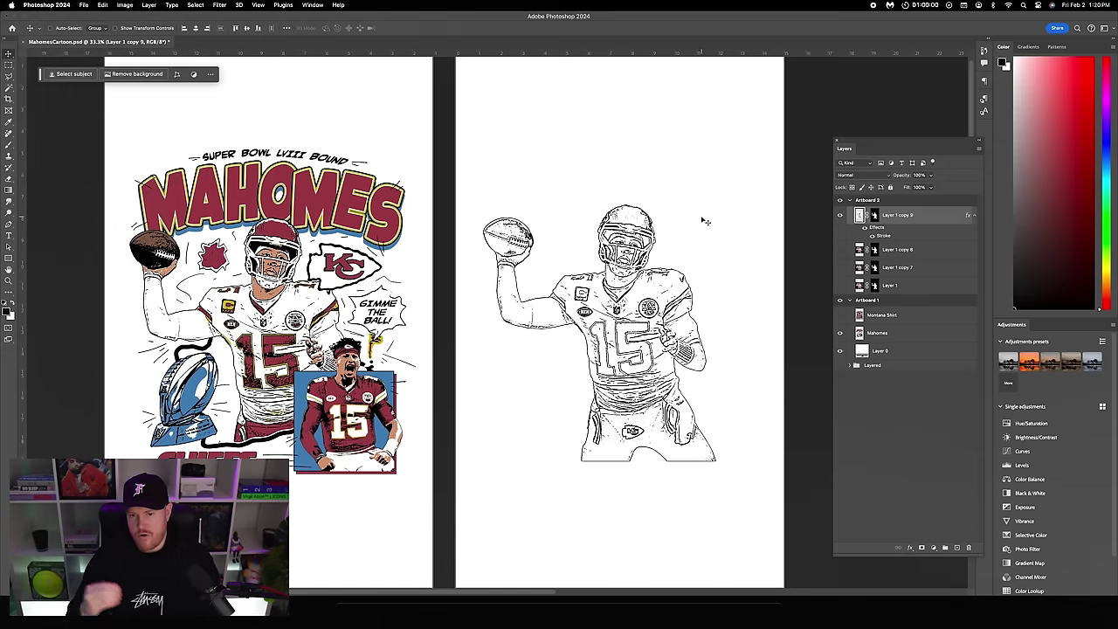
# - Hide Layer 1 copy 9 and, for Layer 1 copy 8, replace the Photocopy and Stamp filters with a single Graphic Pen filter
pyautogui.click(839, 215)
pyautogui.click(219, 5)
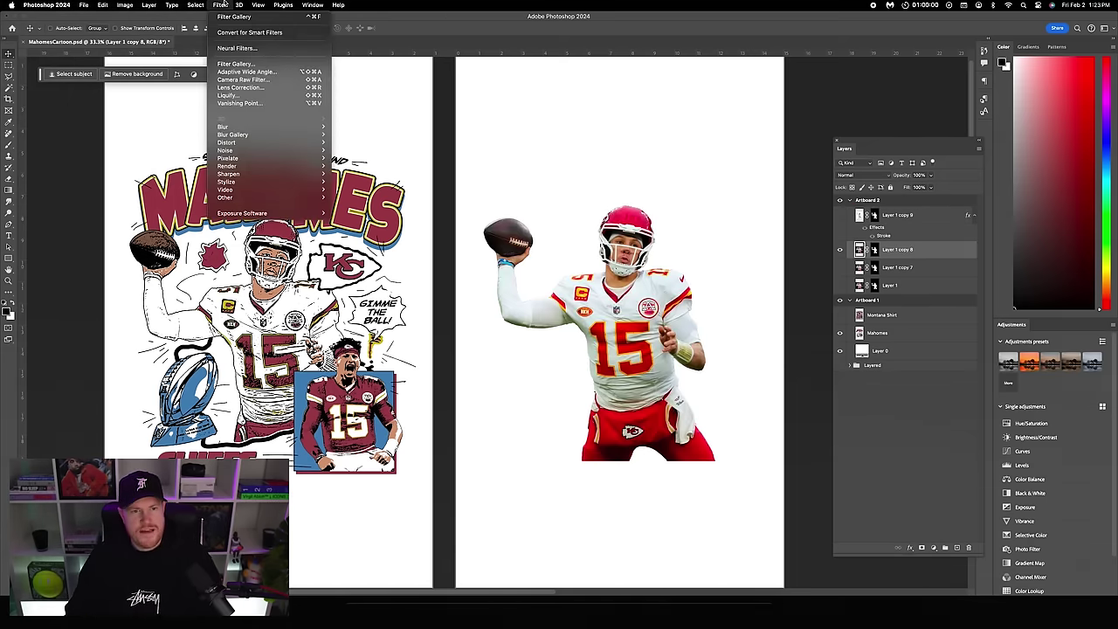
pyautogui.click(235, 63)
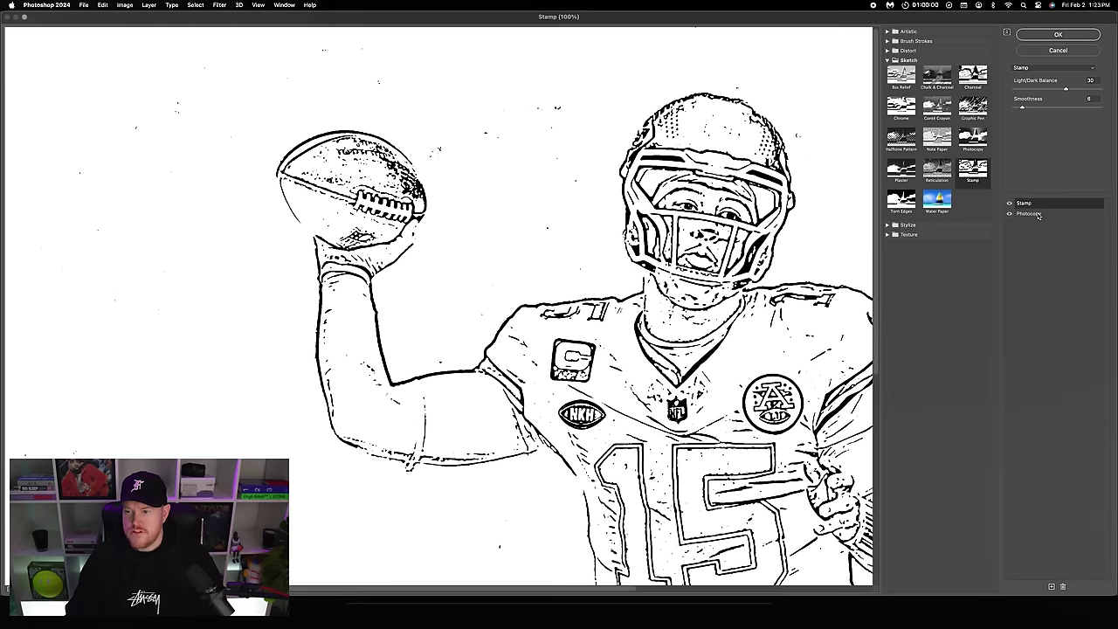
pyautogui.click(1036, 214)
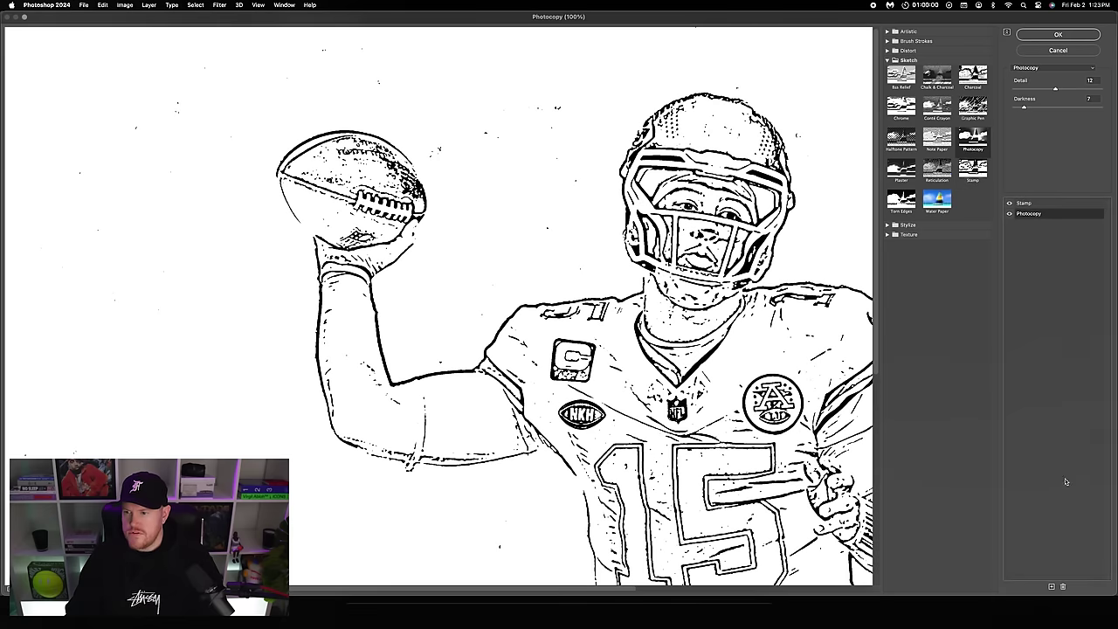
pyautogui.click(1062, 586)
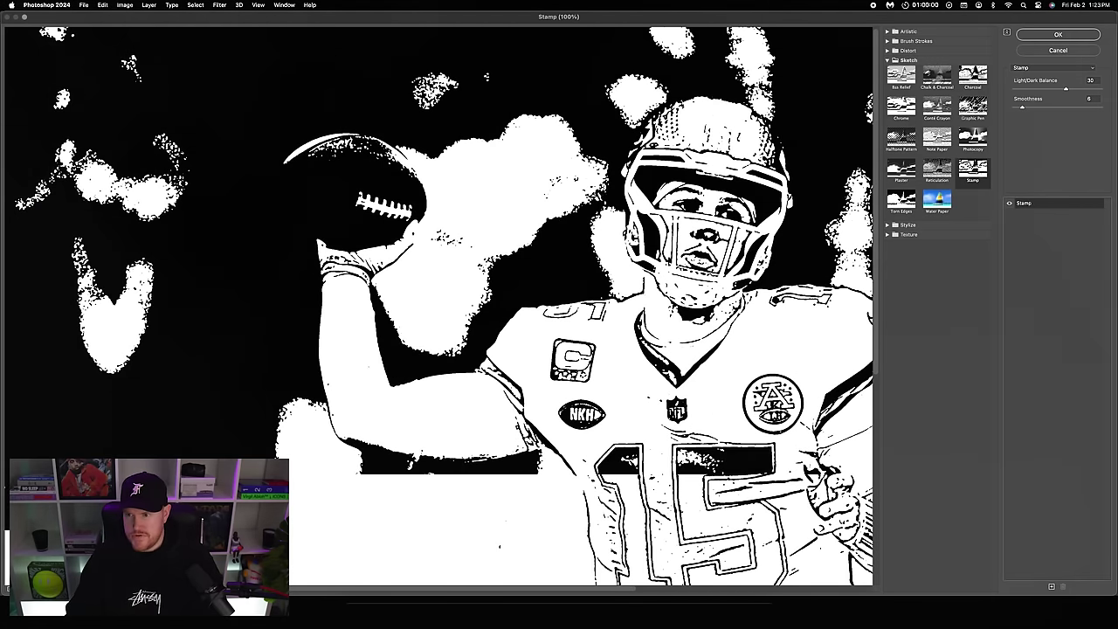
pyautogui.click(972, 104)
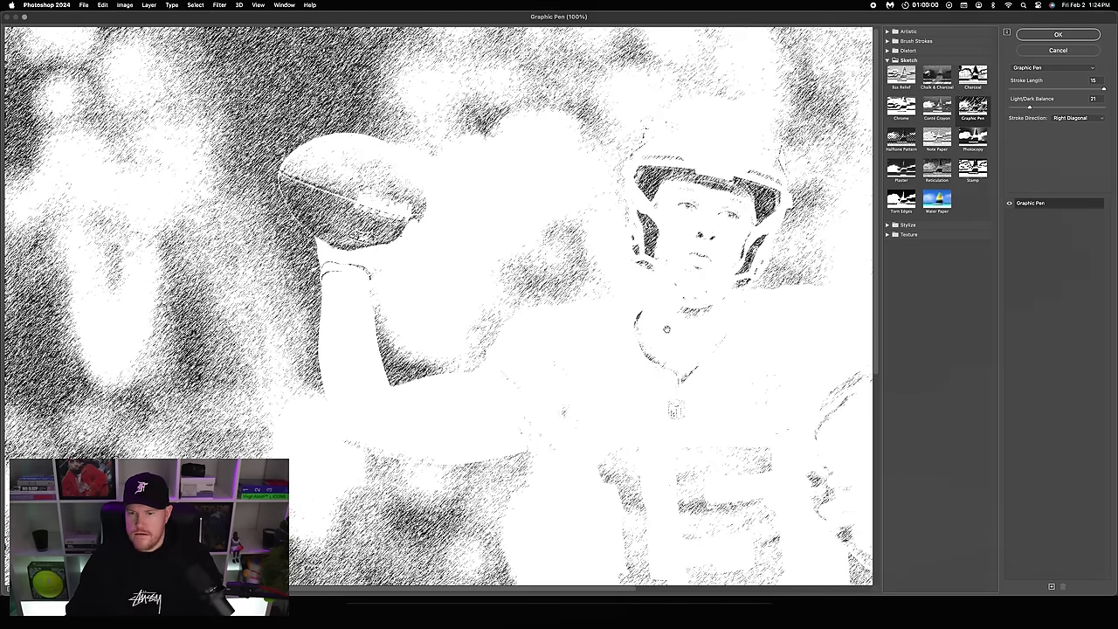
pyautogui.hscroll(5, 666, 329)
pyautogui.scroll(-3, 666, 329)
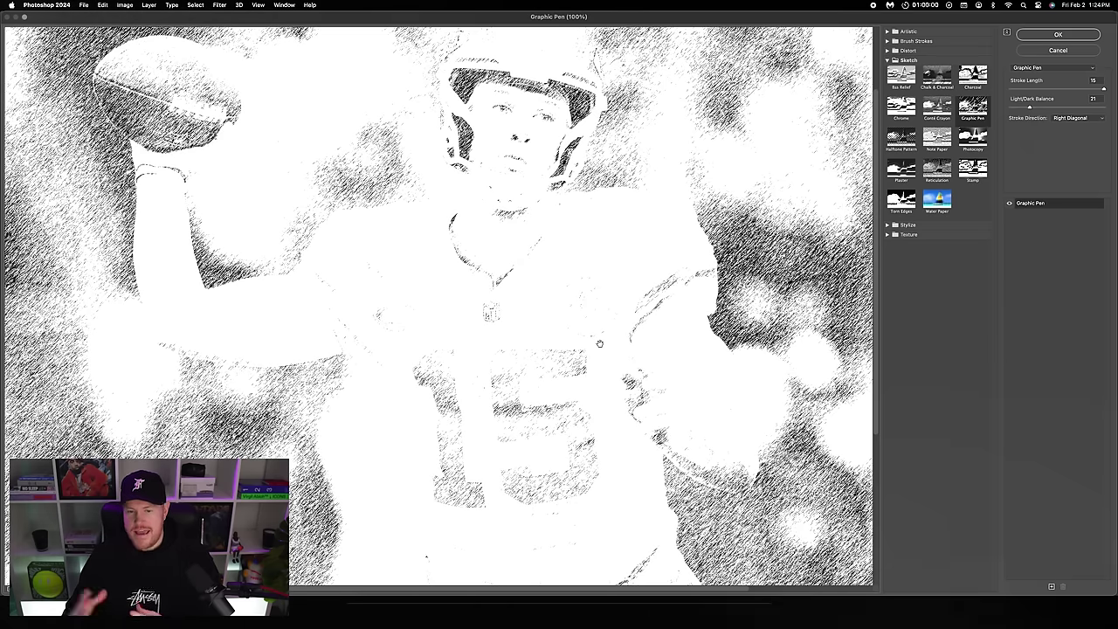
# - Set the Graphic Pen's Light/Dark Balance to 29, keep the Right Diagonal stroke direction, and apply the filter
pyautogui.moveTo(1029, 108); pyautogui.dragTo(1032, 108)
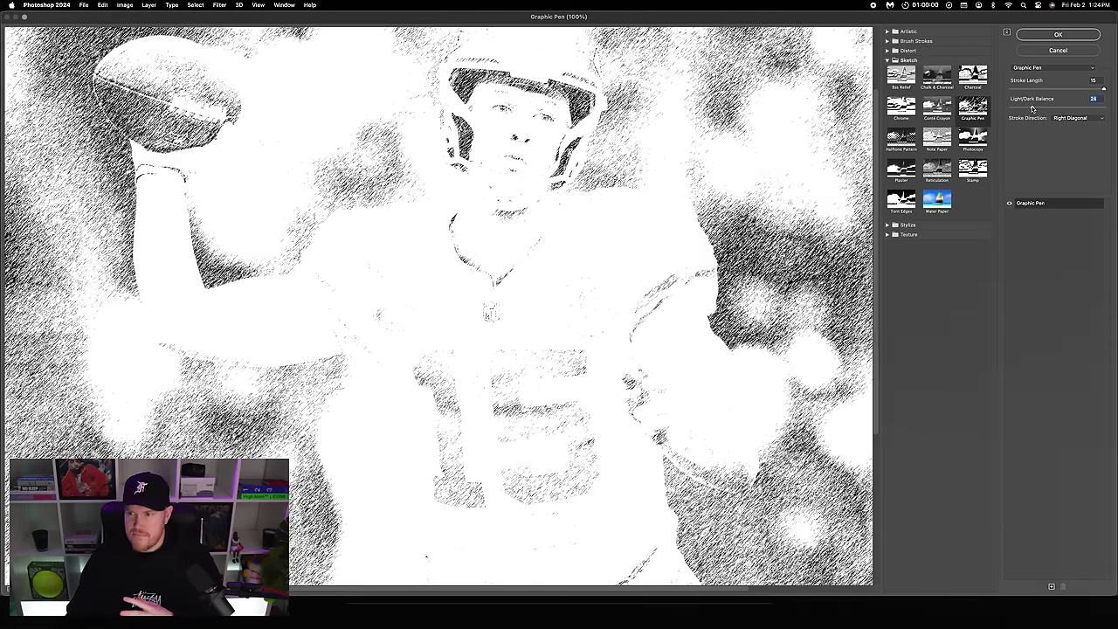
pyautogui.moveTo(1032, 109); pyautogui.dragTo(1035, 108)
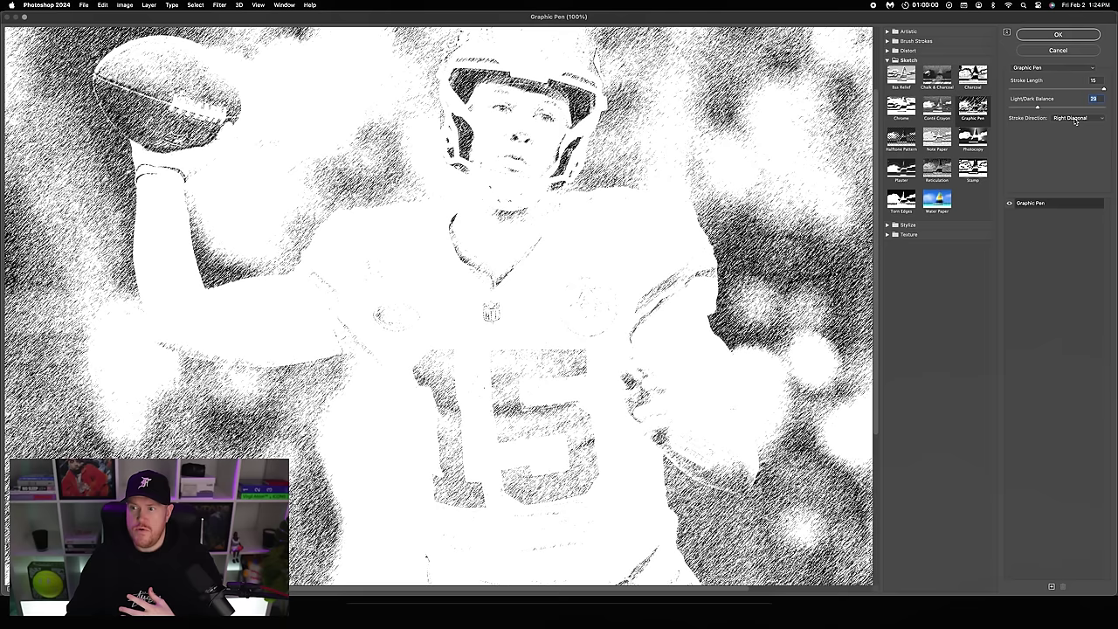
pyautogui.click(1075, 119)
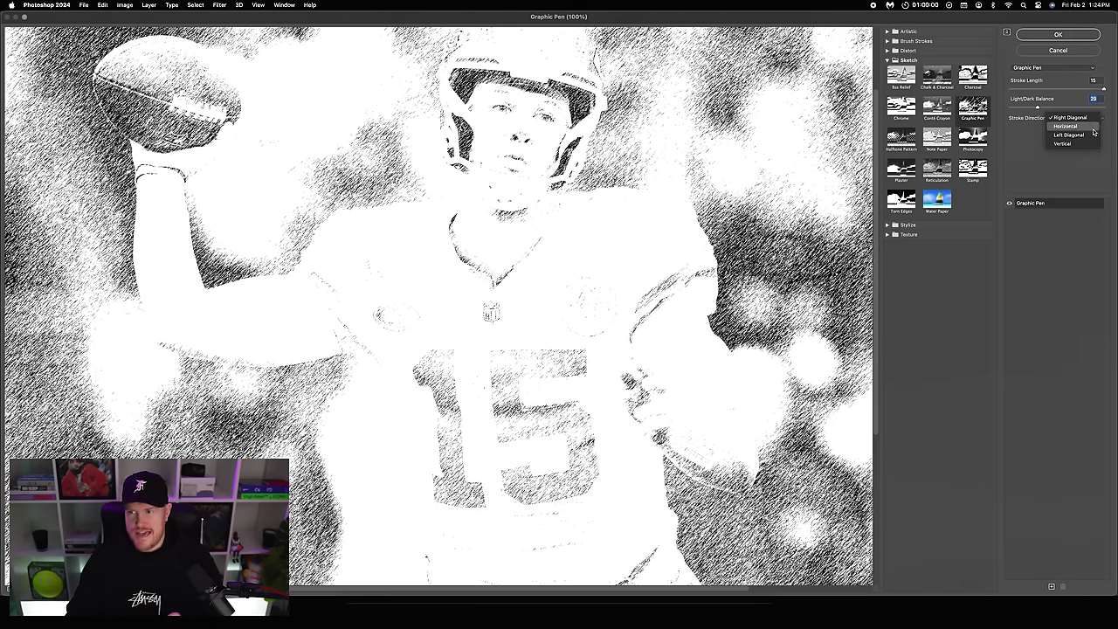
pyautogui.click(1029, 140)
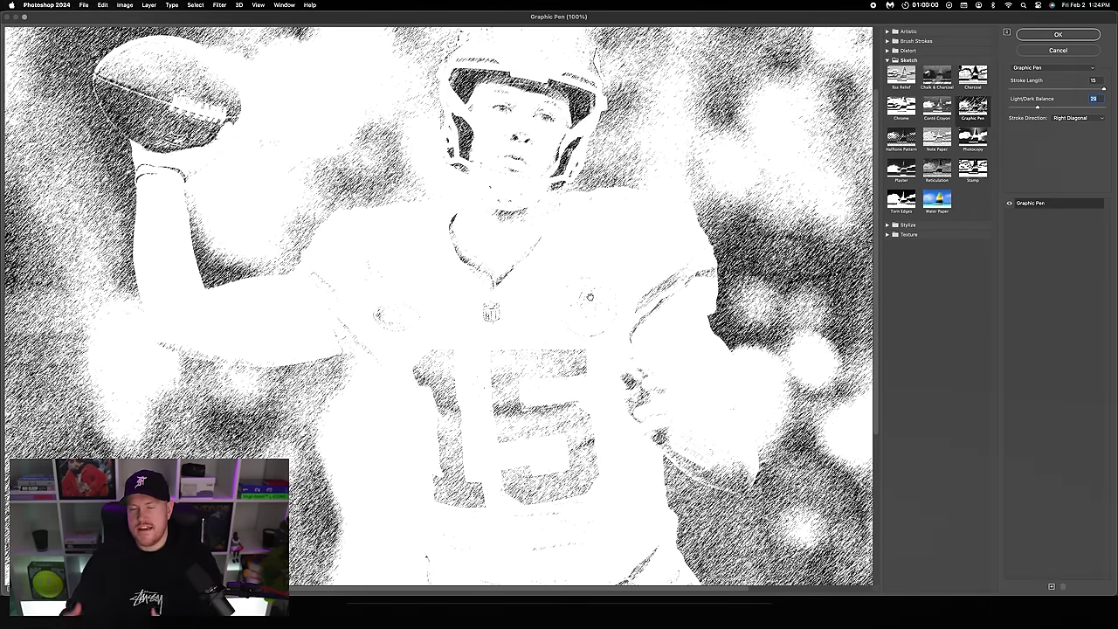
pyautogui.click(1057, 35)
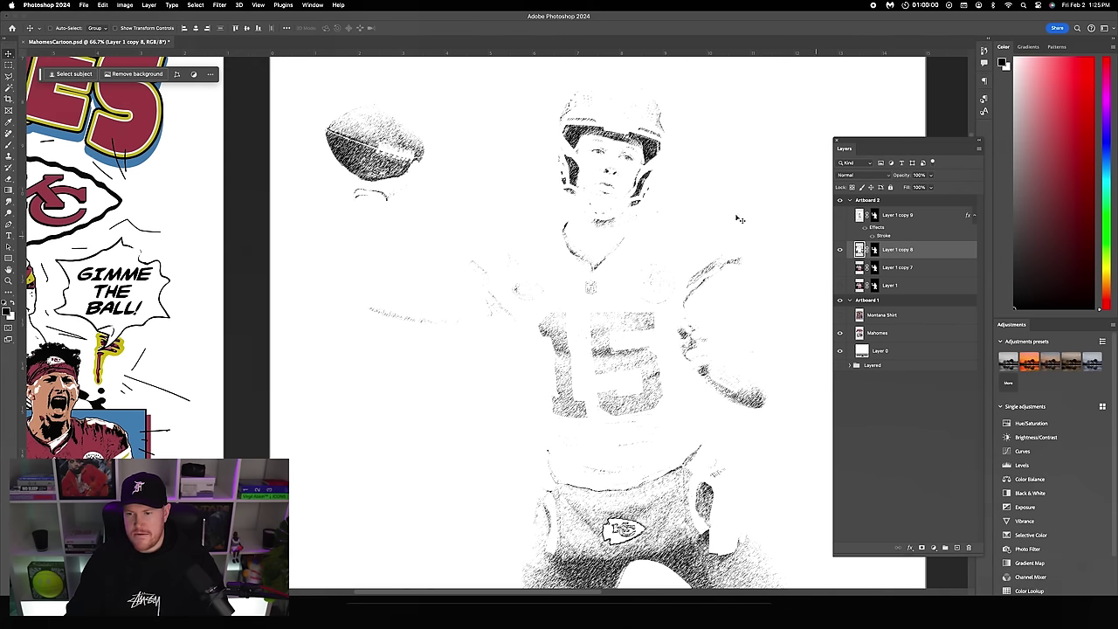
# - Apply a Gaussian Blur with a 1.0 pixel radius to the Graphic Pen shading on Layer 1 copy 8
pyautogui.click(220, 5)
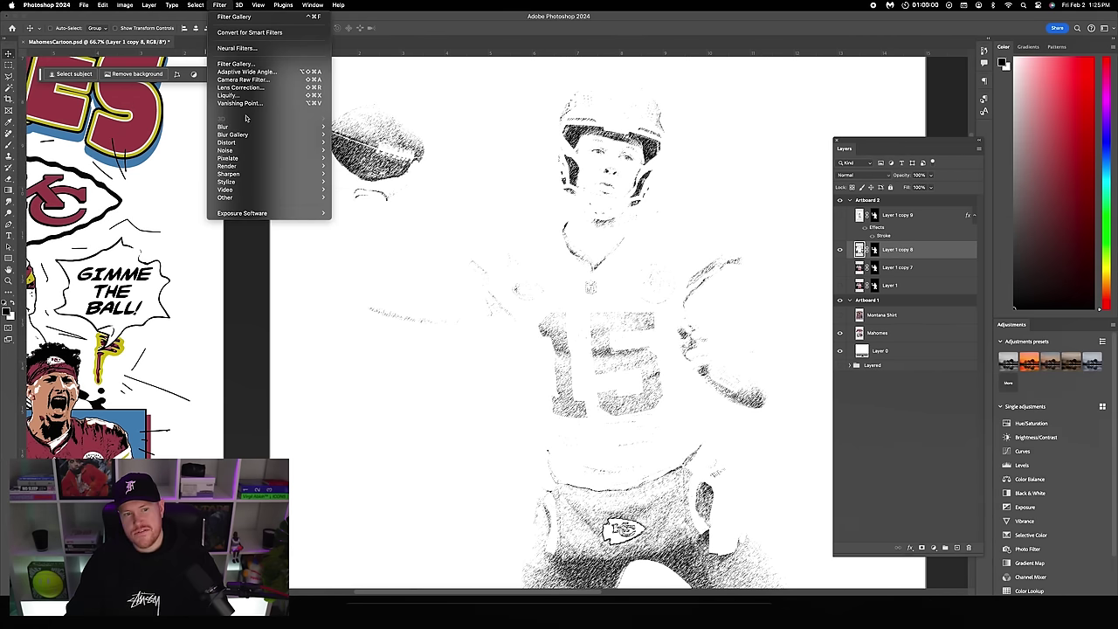
pyautogui.moveTo(245, 127)
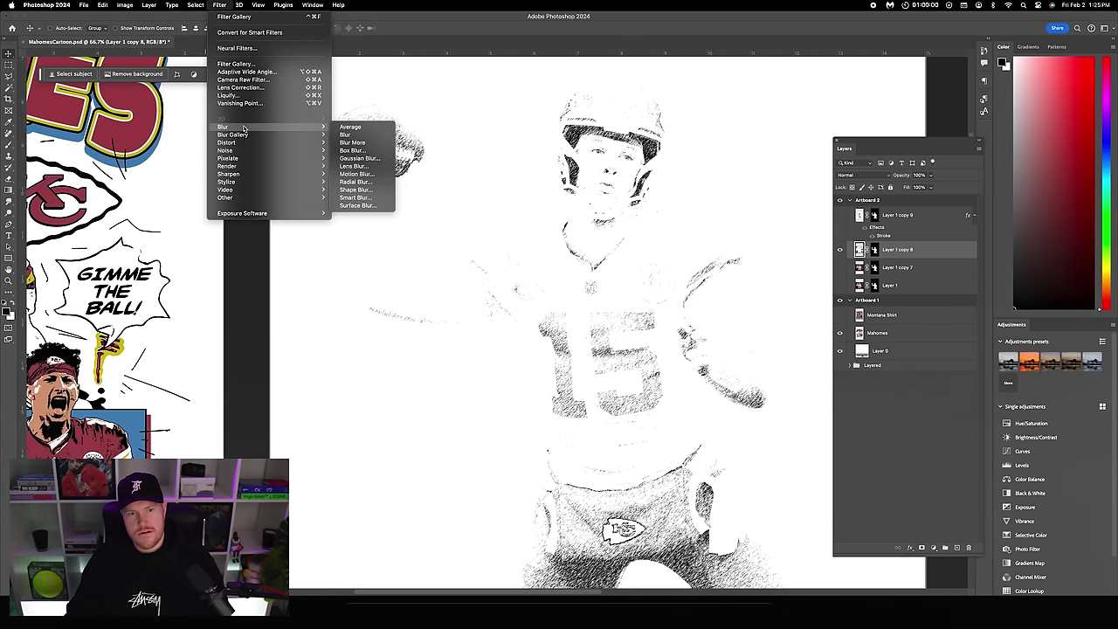
pyautogui.click(358, 159)
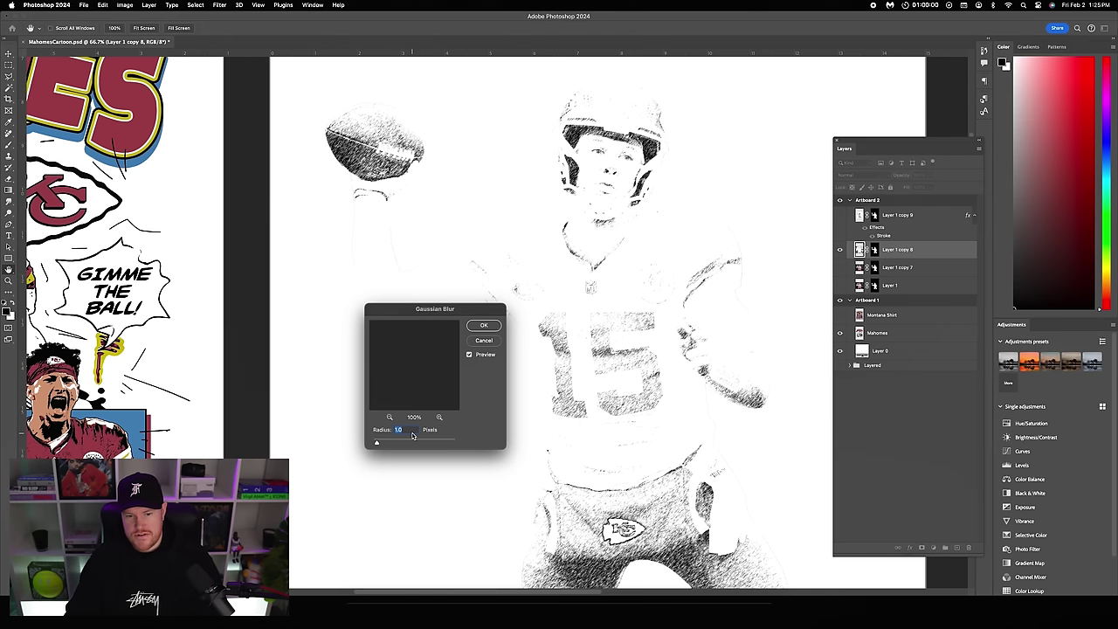
pyautogui.click(484, 327)
# - Apply a Threshold adjustment at level 196 to the blurred shading on Layer 1 copy 8
pyautogui.hscroll(2, 196, 70)
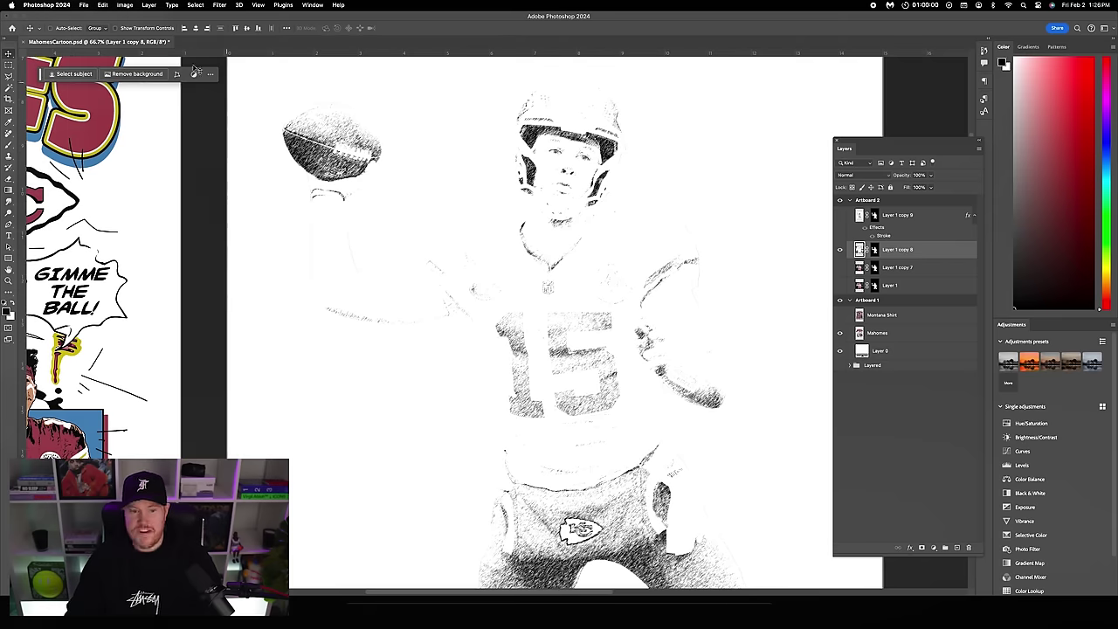
pyautogui.click(125, 4)
pyautogui.moveTo(135, 35)
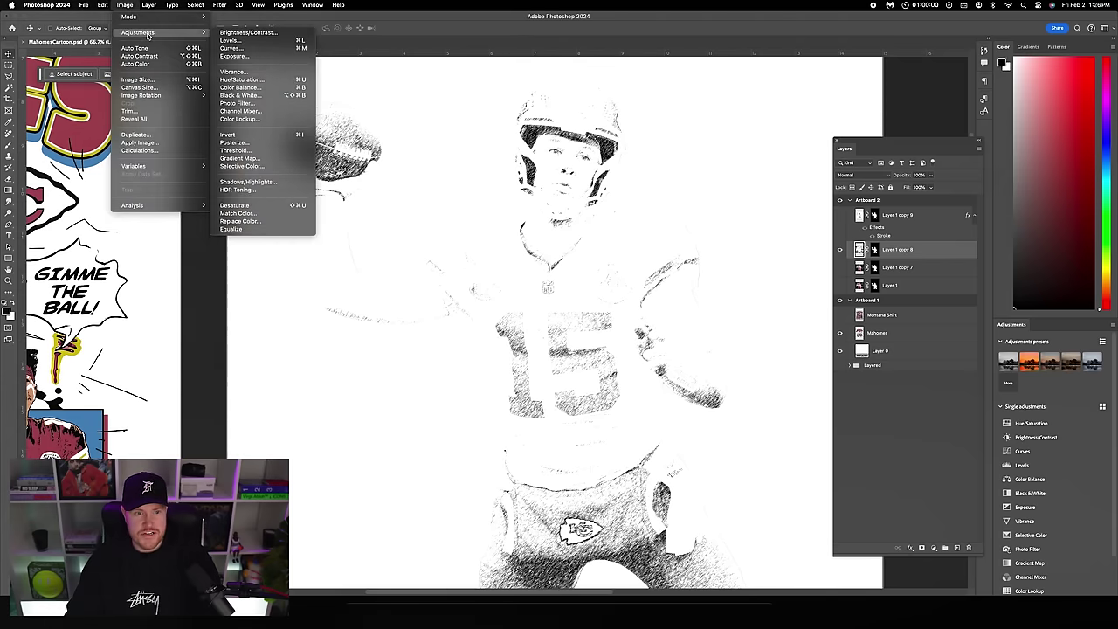
pyautogui.click(234, 150)
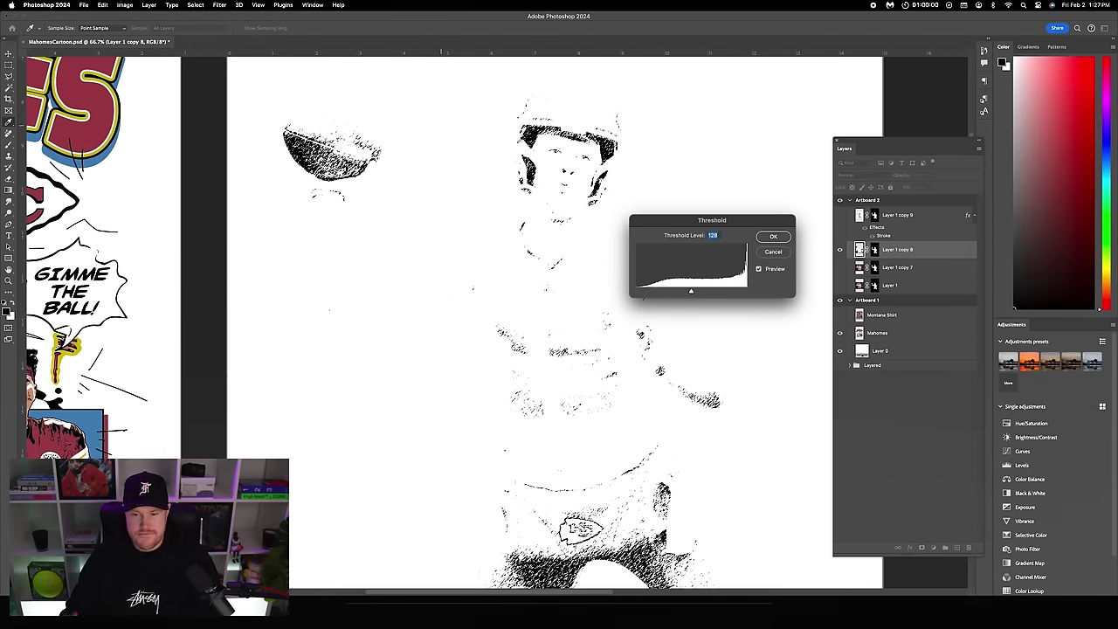
pyautogui.moveTo(691, 293); pyautogui.dragTo(703, 293)
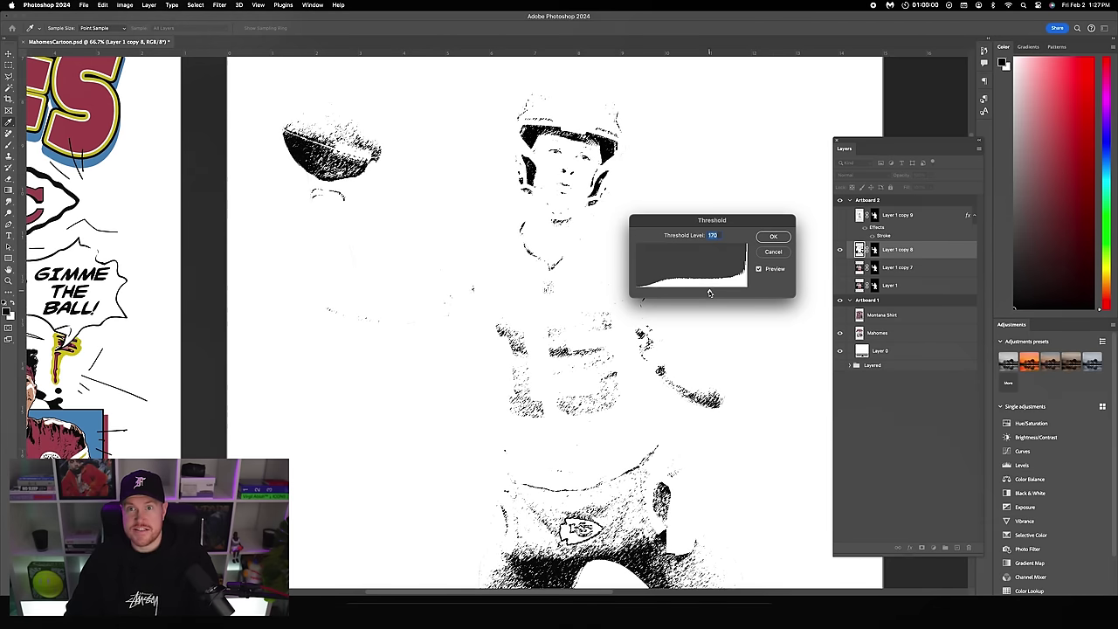
pyautogui.moveTo(712, 293); pyautogui.dragTo(716, 293)
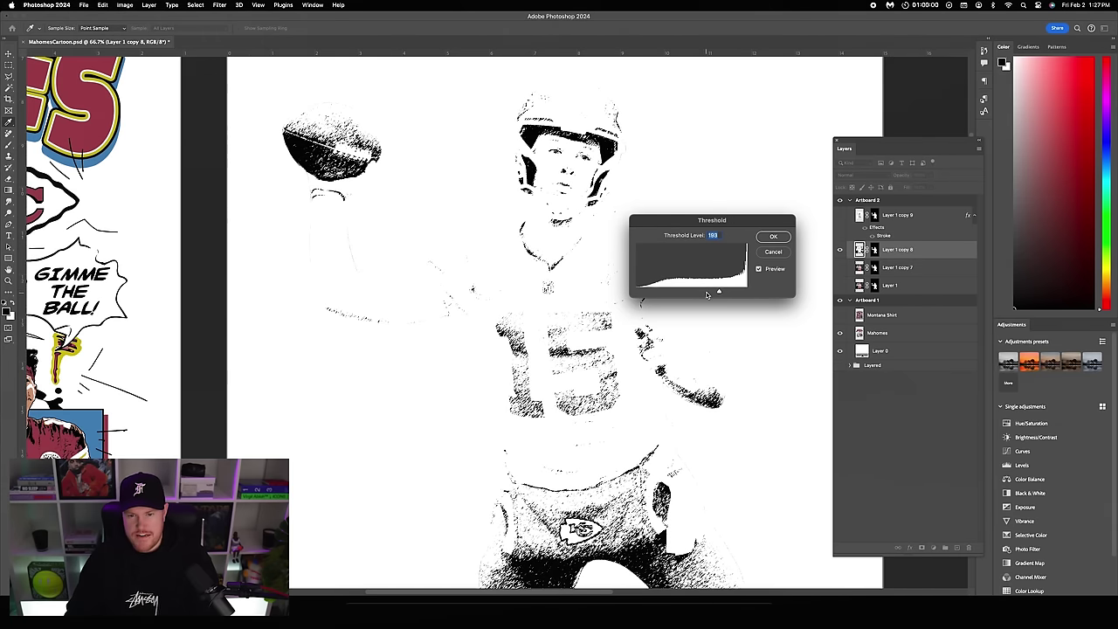
pyautogui.moveTo(723, 293); pyautogui.dragTo(720, 294)
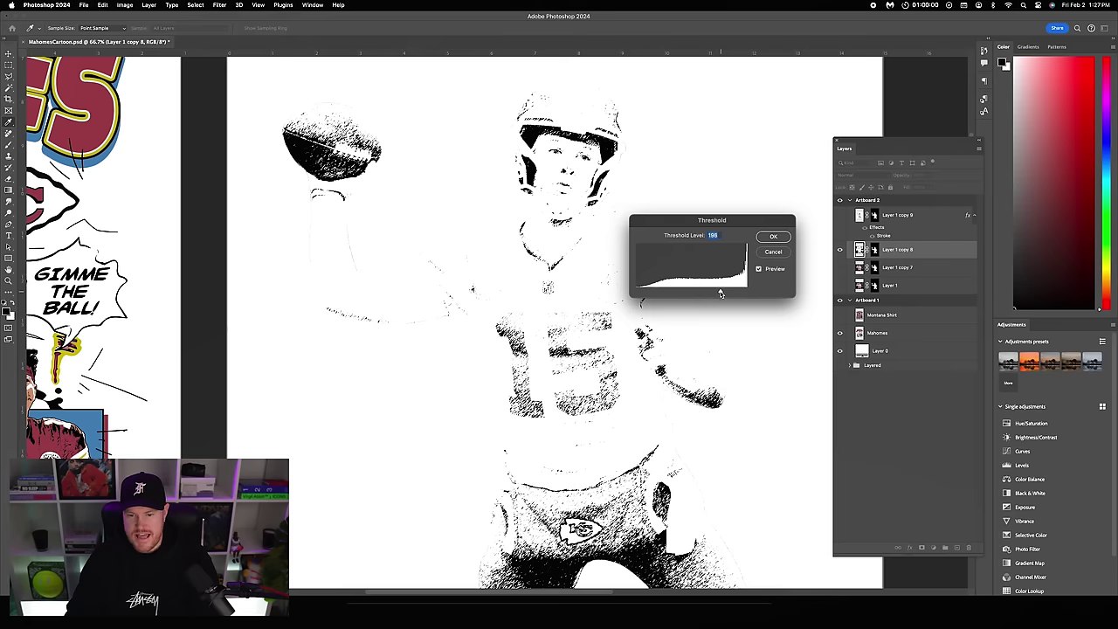
pyautogui.click(773, 237)
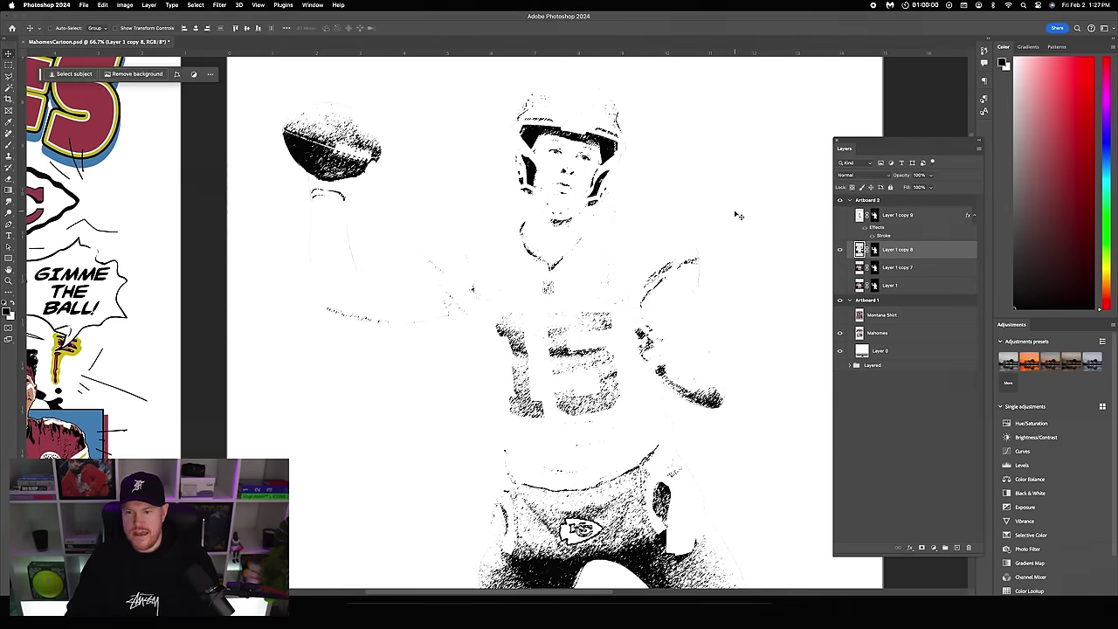
# - Show the outline layer, Layer 1 copy 9, and set its blend mode to Multiply
pyautogui.click(840, 215)
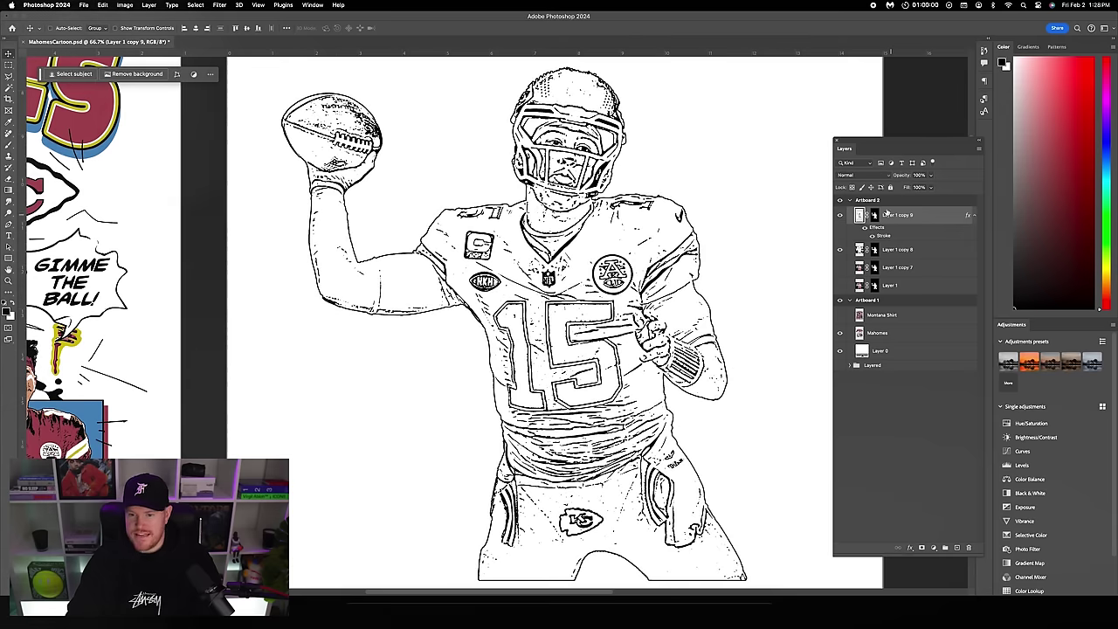
pyautogui.click(862, 176)
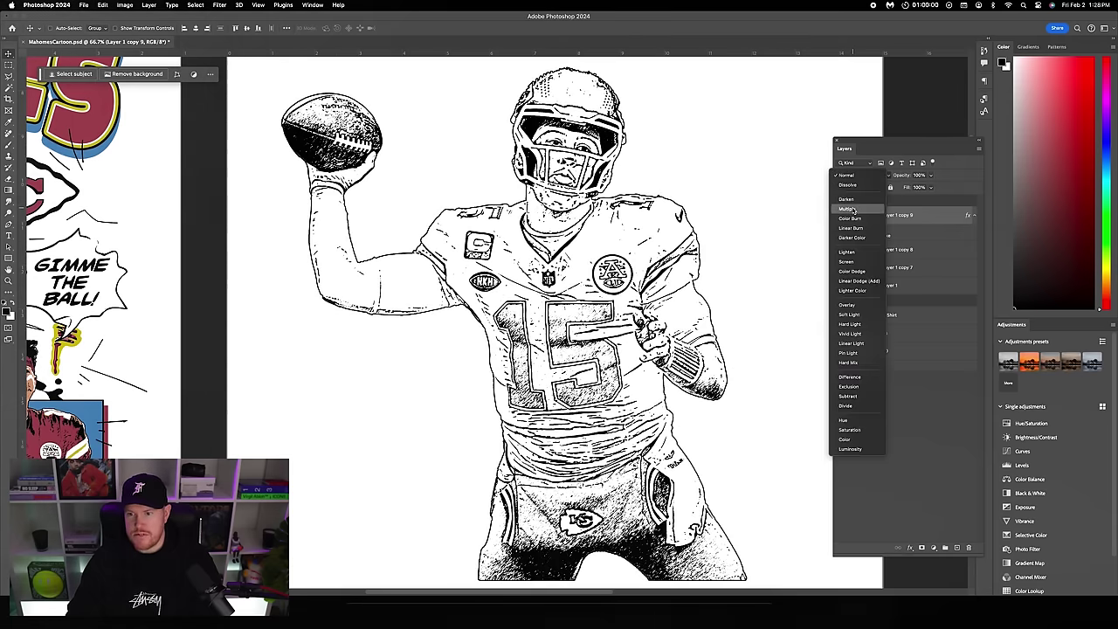
pyautogui.click(852, 209)
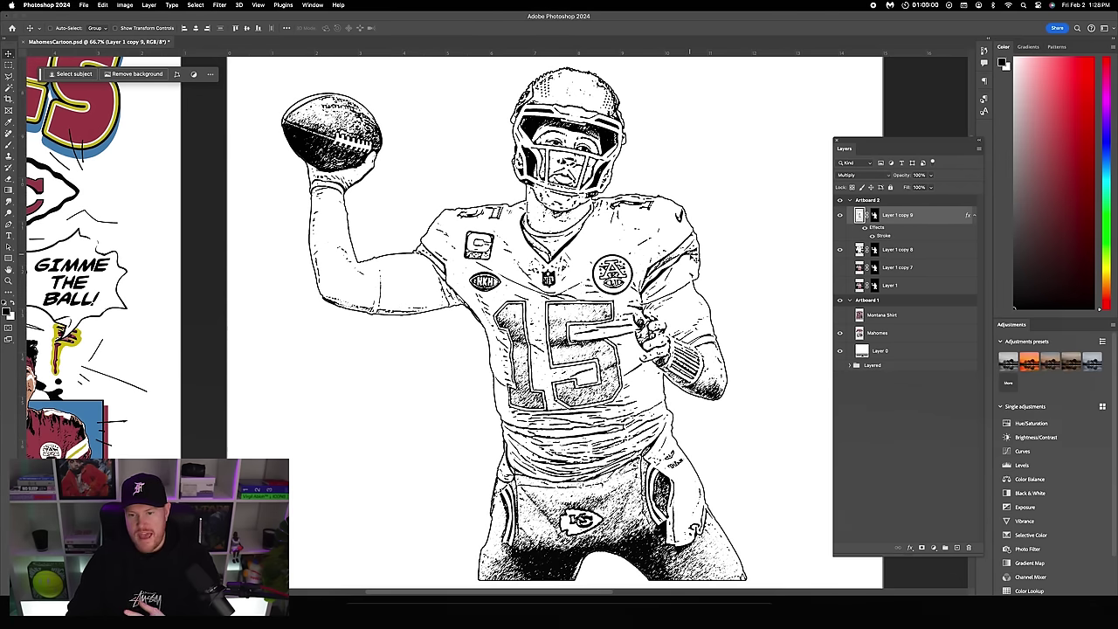
# - Group Layer 1 copy 9 and Layer 1 copy 8, and check the group by toggling its visibility
pyautogui.keyDown('shift'); pyautogui.click(923, 252); pyautogui.keyUp('shift')
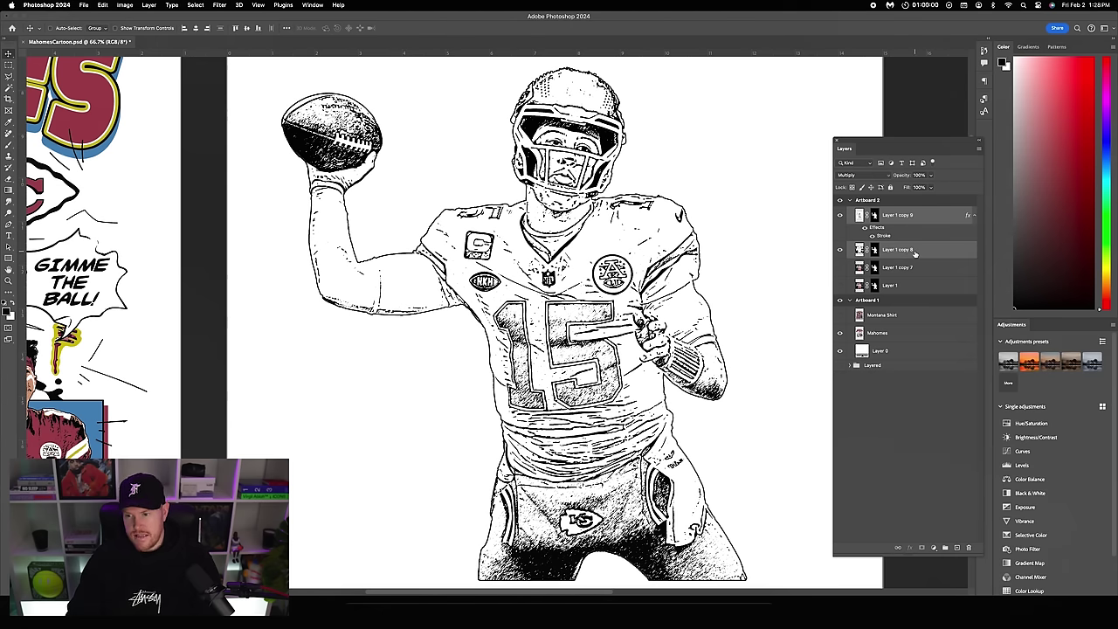
pyautogui.press('super+g')
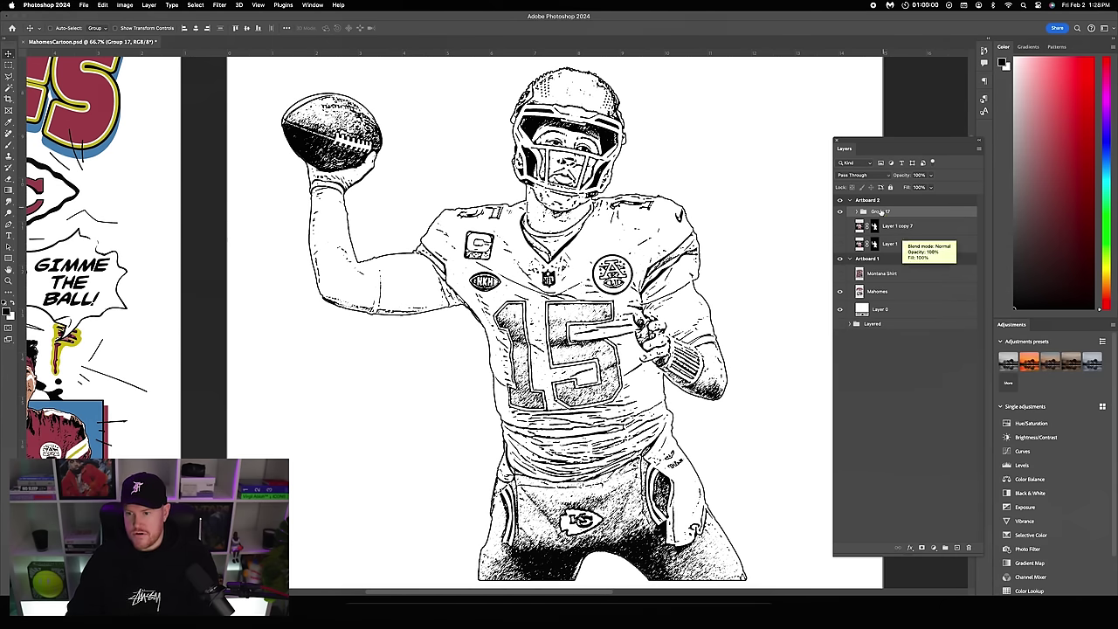
pyautogui.click(840, 213)
pyautogui.click(840, 212)
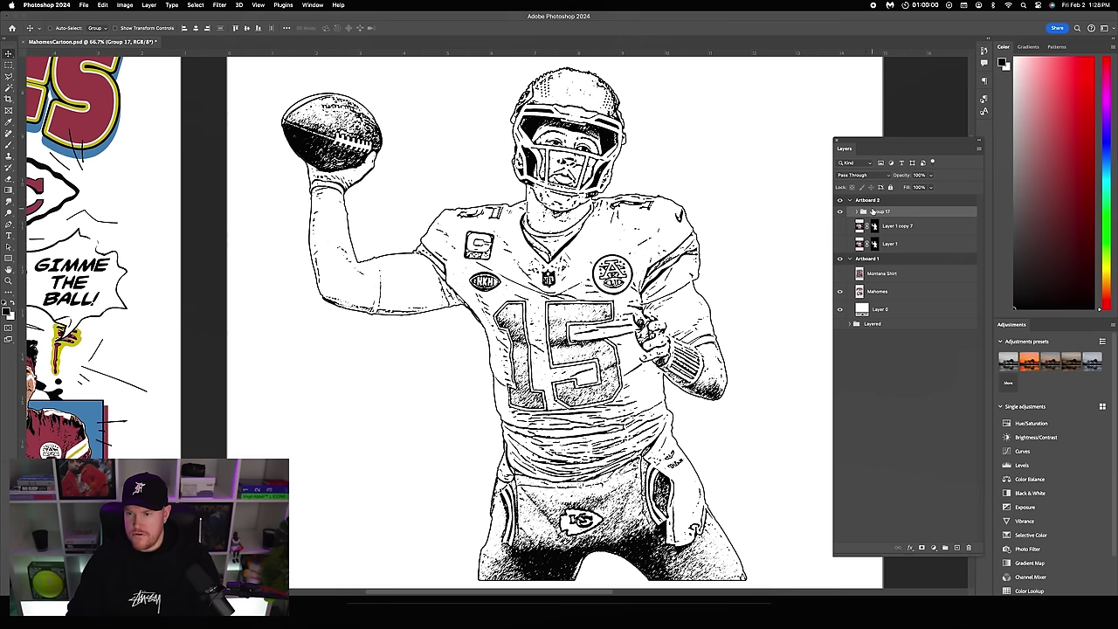
# - Set the line-art group's blend mode to Multiply, and show and select the colour photo Layer 1 copy 7 beneath it
pyautogui.click(863, 176)
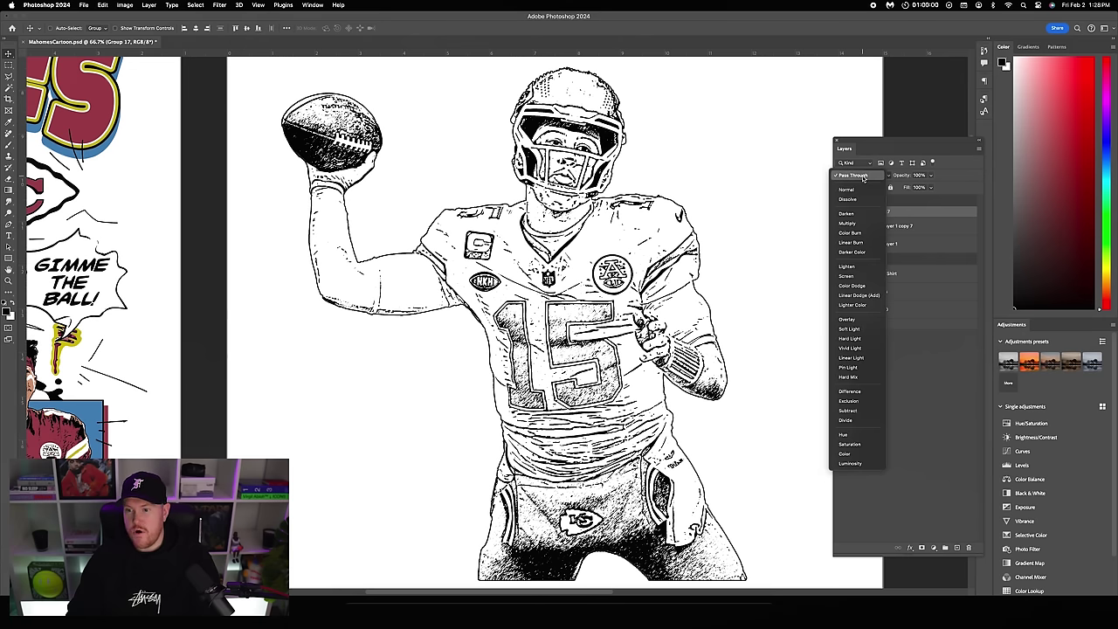
pyautogui.click(856, 224)
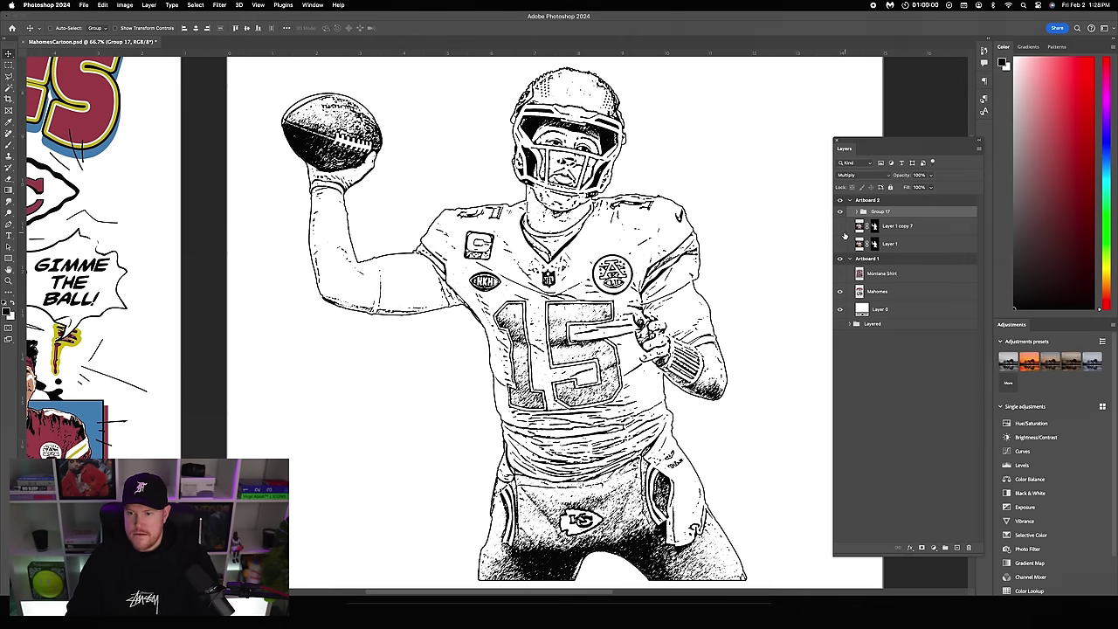
pyautogui.click(892, 226)
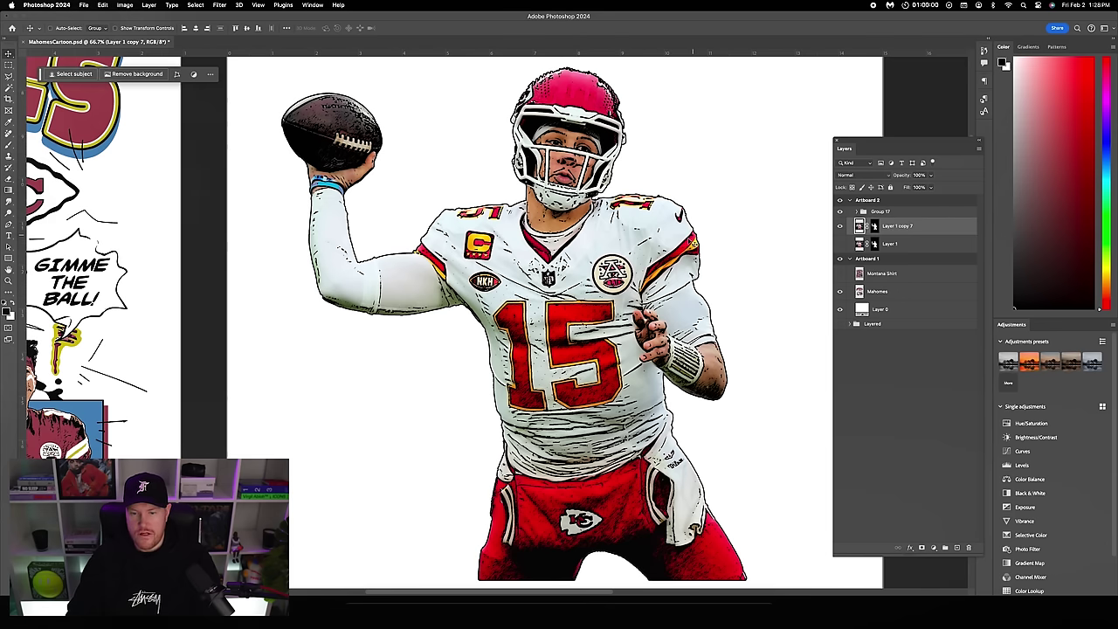
# - Compare the colour photo with and without the line-art Group 17, and keep Layer 1 copy 7 selected
pyautogui.click(840, 212)
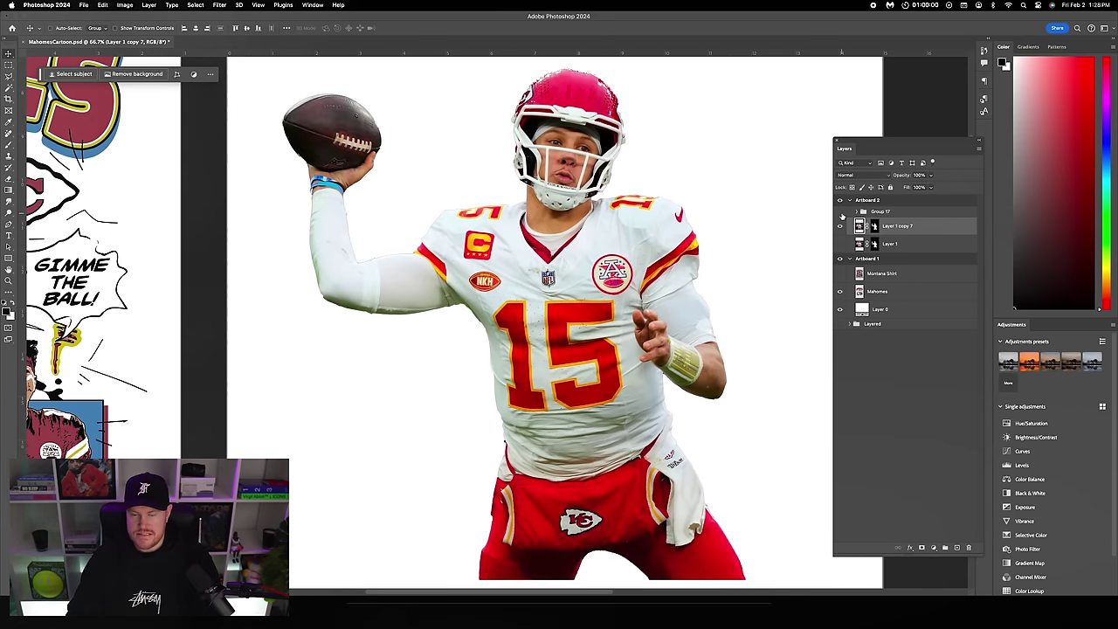
pyautogui.click(840, 212)
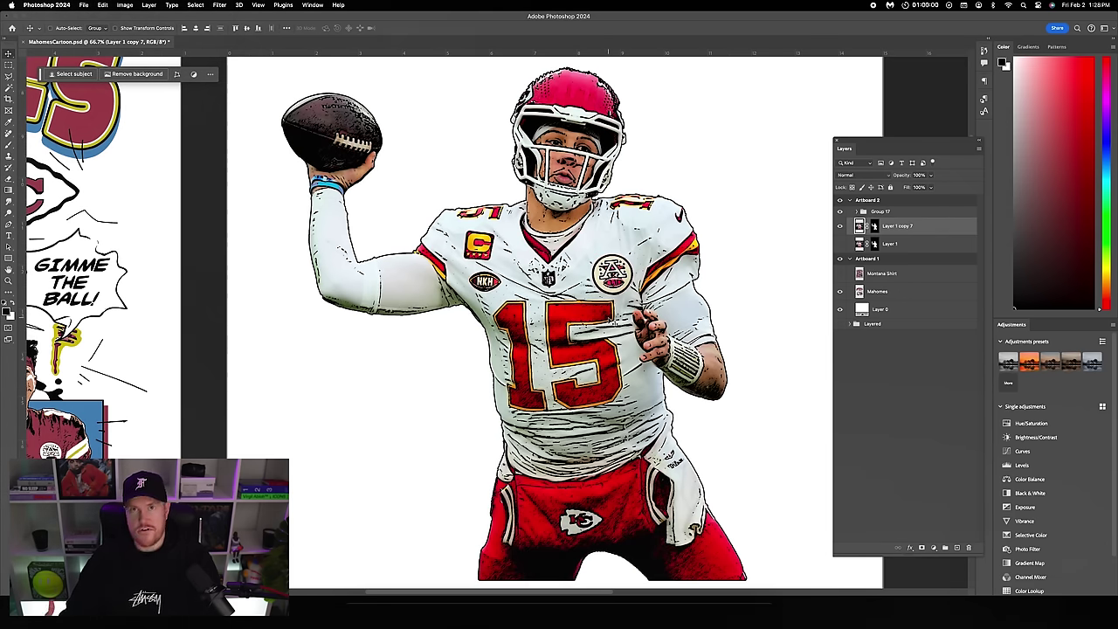
pyautogui.click(901, 382)
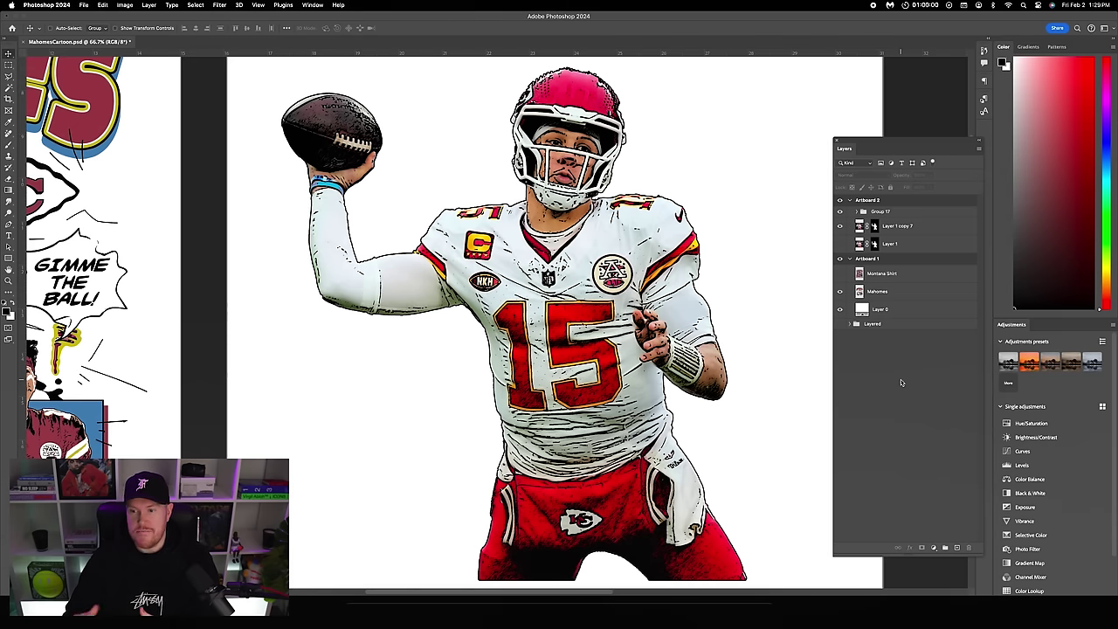
pyautogui.click(908, 226)
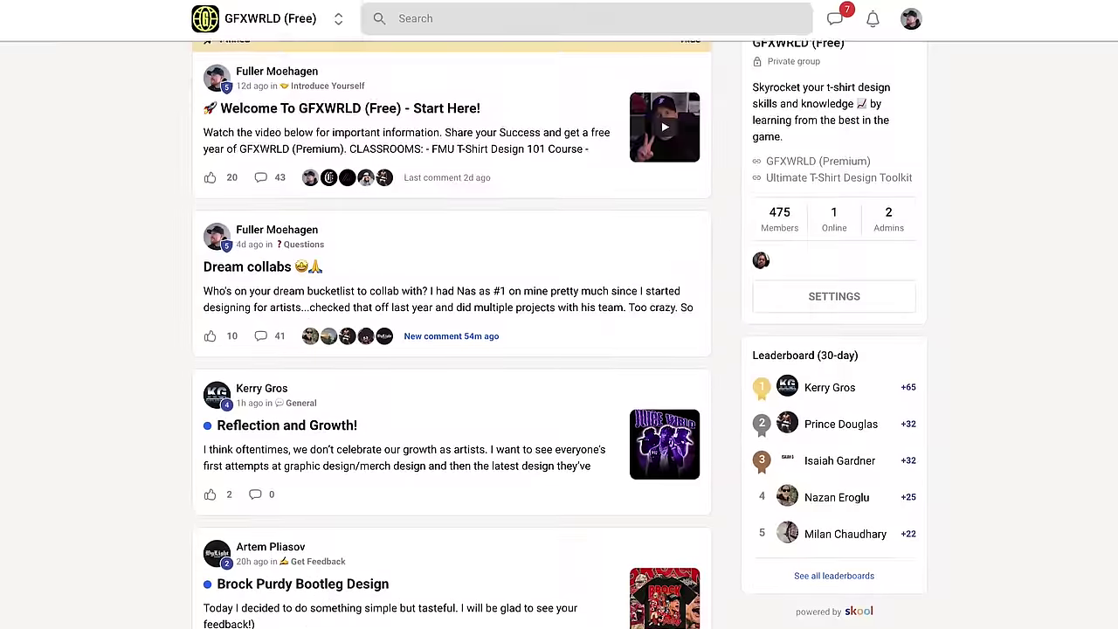
# - Switch to the GFXWRLD (Free) community page and look through the posts in its feed
pyautogui.scroll(-7, 451, 349)
pyautogui.scroll(-10, 452, 349)
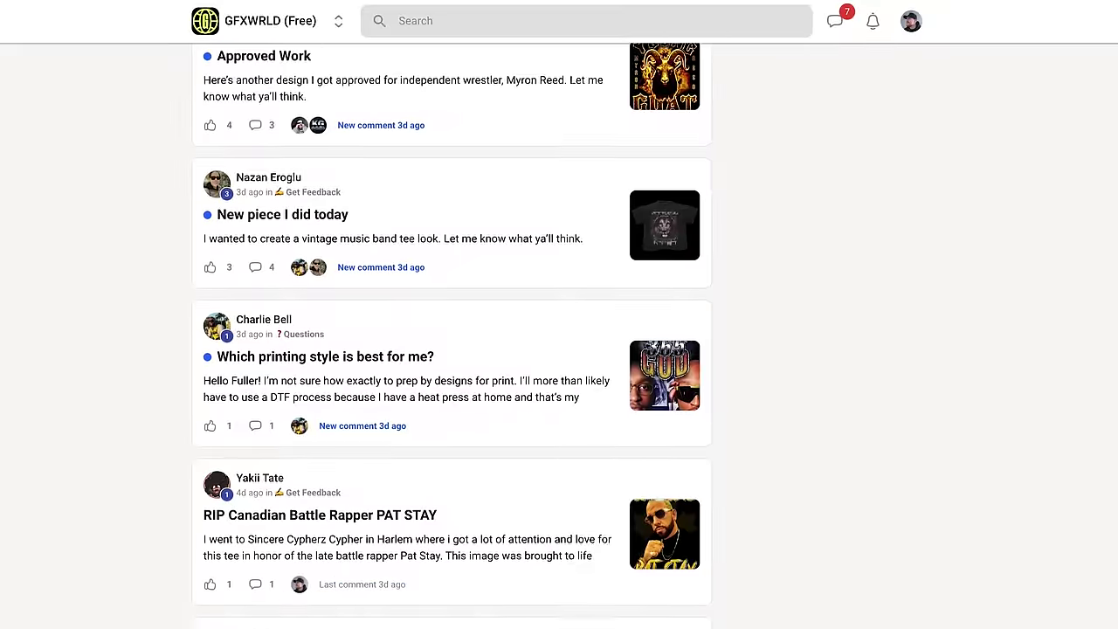
pyautogui.scroll(-10, 452, 349)
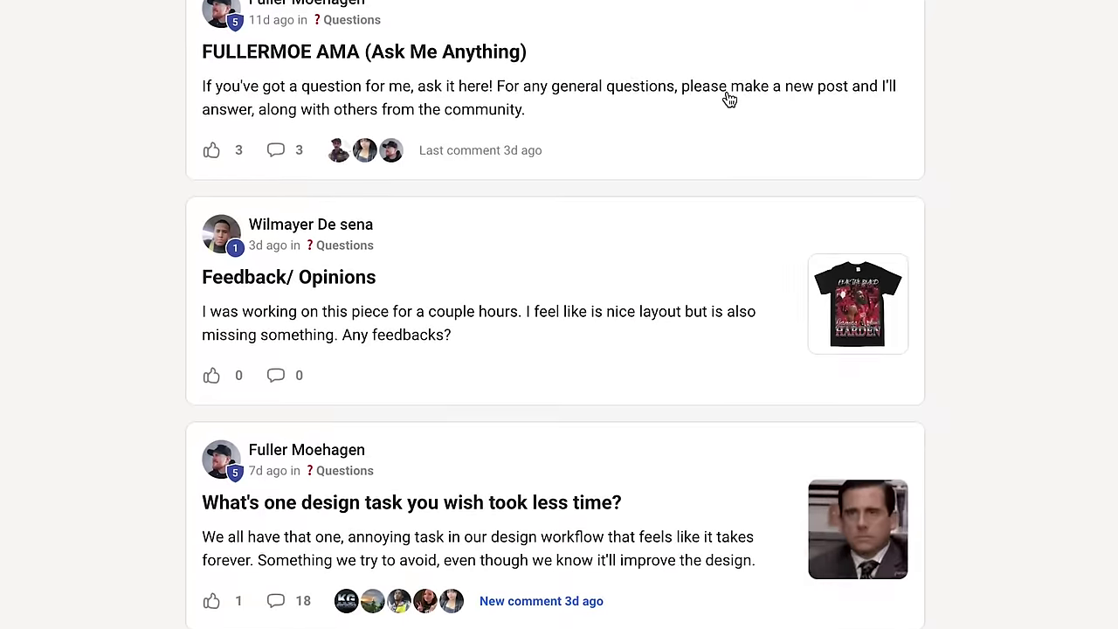
pyautogui.scroll(-5, 728, 100)
pyautogui.scroll(-8, 729, 99)
pyautogui.scroll(-2, 726, 98)
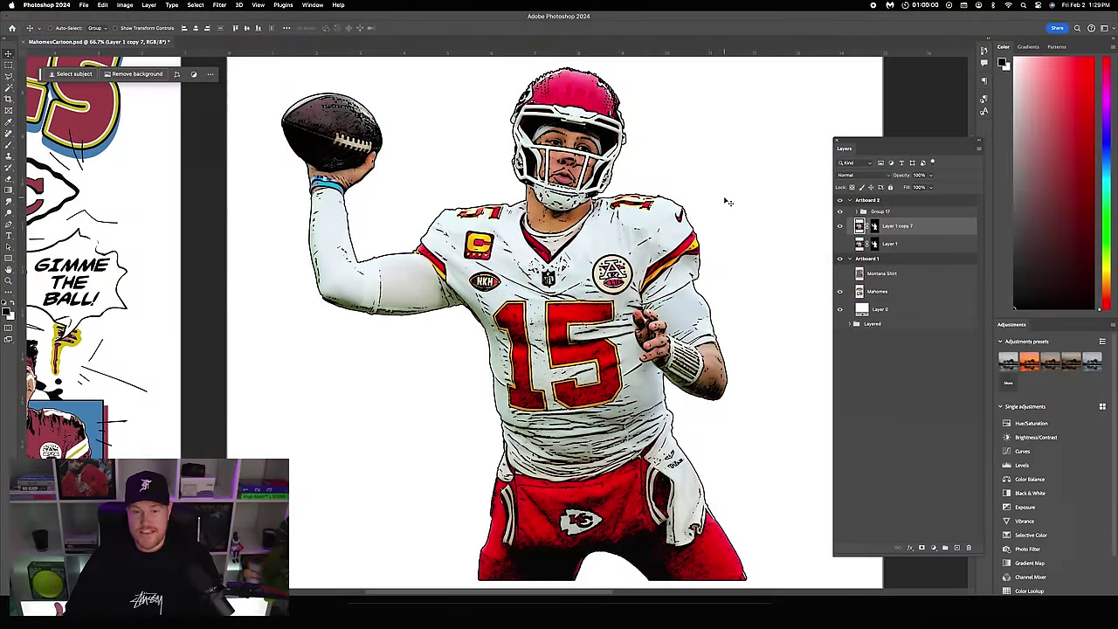
# - Add a Posterize adjustment layer above Layer 1 copy 7 with Levels set to 2
pyautogui.click(933, 547)
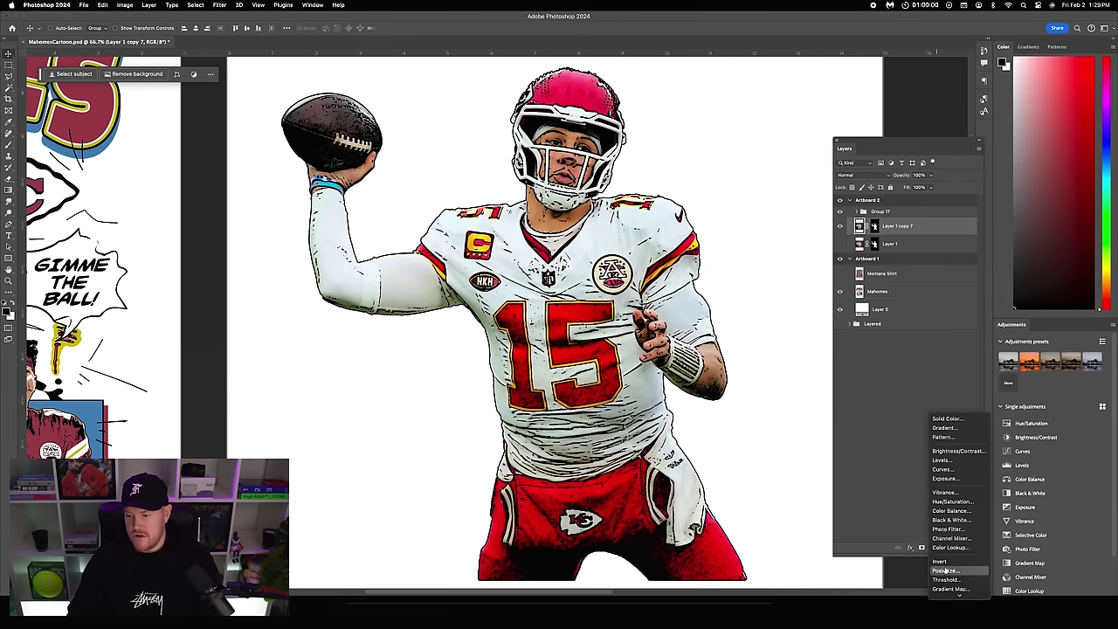
pyautogui.click(945, 570)
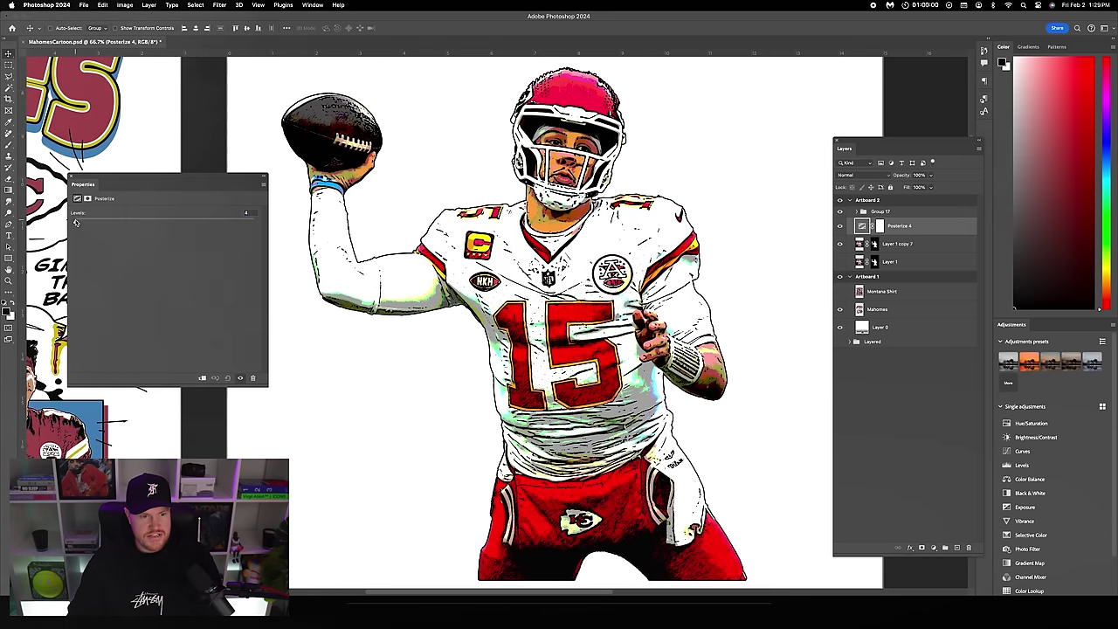
pyautogui.moveTo(74, 222); pyautogui.dragTo(73, 223)
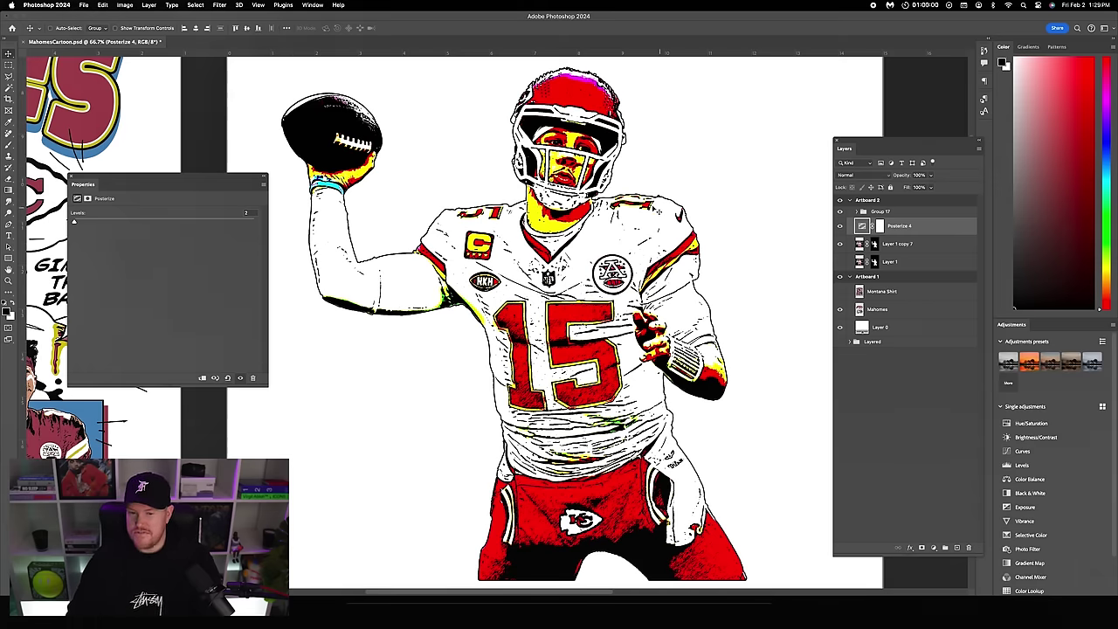
# - Merge the Posterize 4 adjustment and Layer 1 copy 7 into a single layer
pyautogui.press('super+minus')
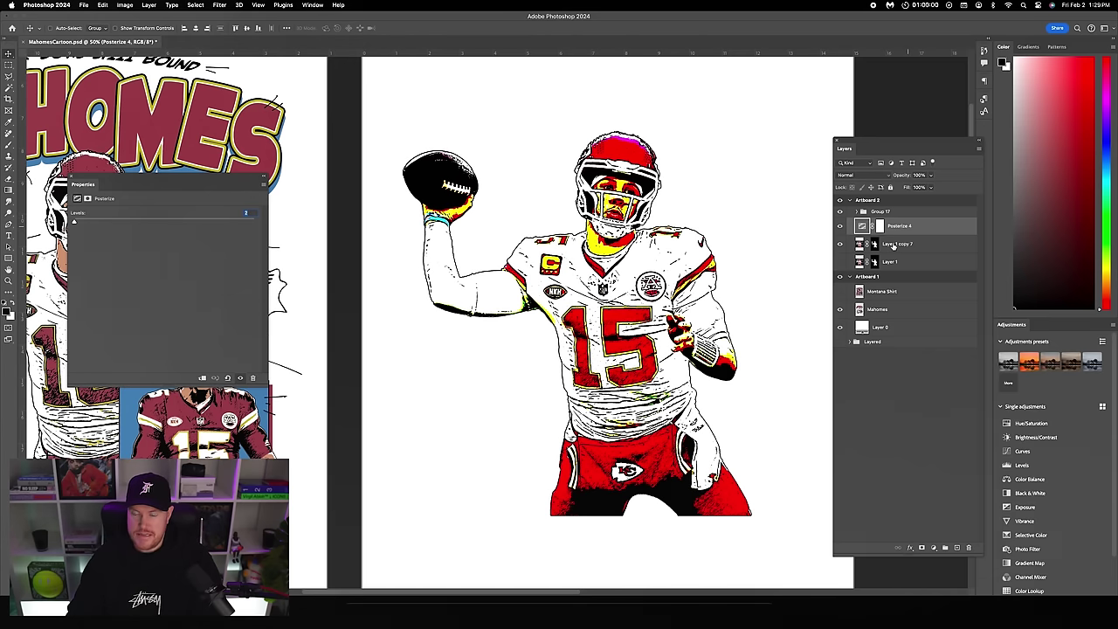
pyautogui.keyDown('shift'); pyautogui.click(893, 245); pyautogui.keyUp('shift')
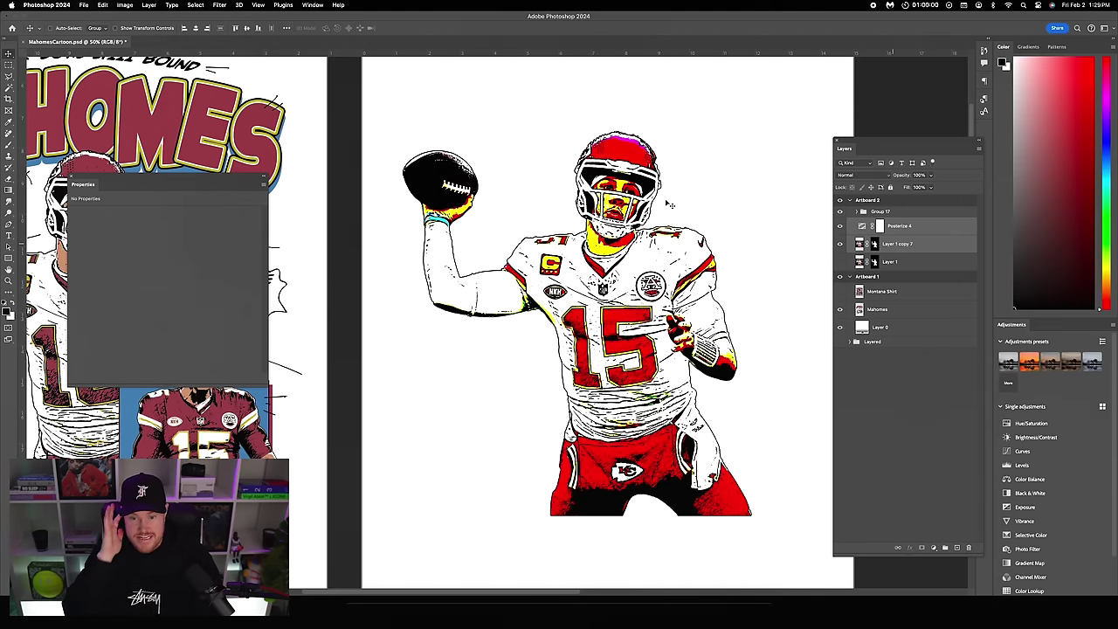
pyautogui.click(897, 245)
pyautogui.keyDown('shift'); pyautogui.click(905, 229); pyautogui.keyUp('shift')
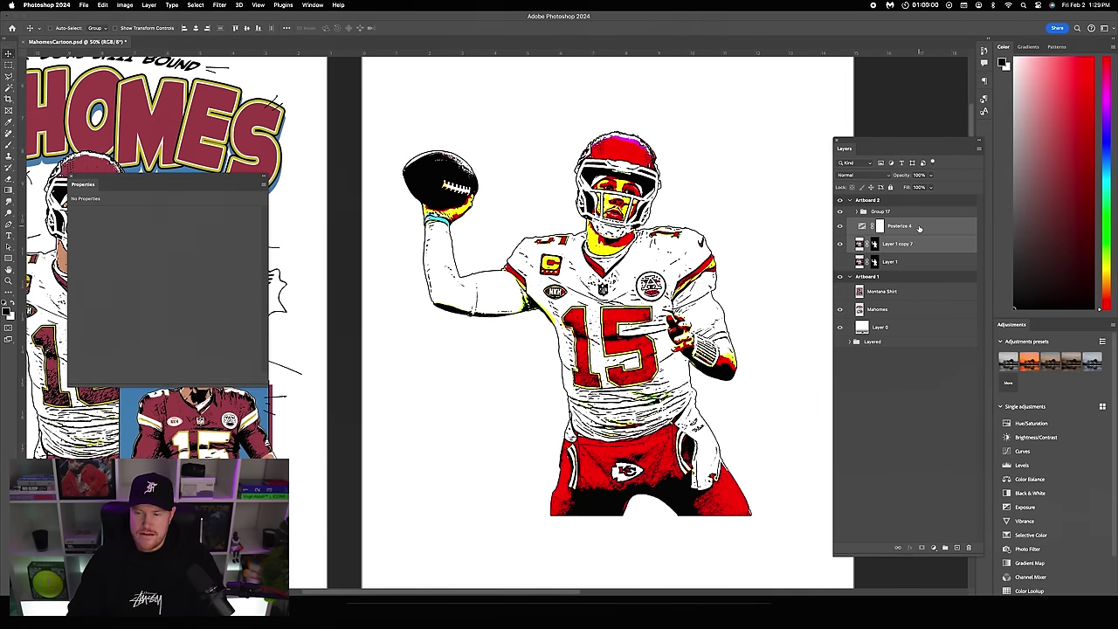
pyautogui.rightClick(919, 228)
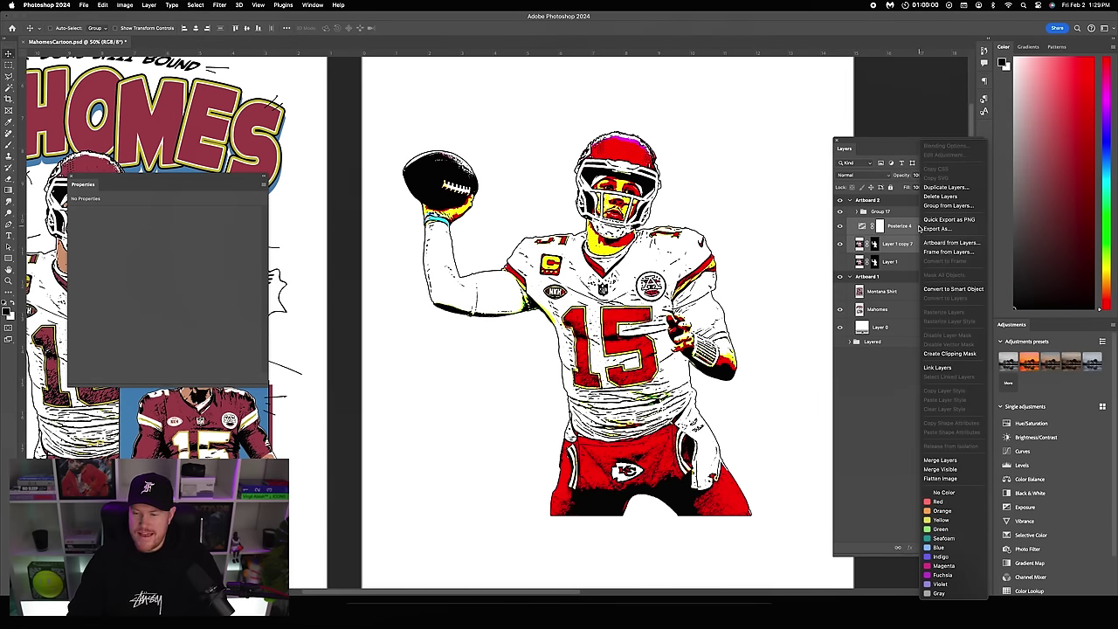
pyautogui.click(940, 460)
pyautogui.press('super+minus')
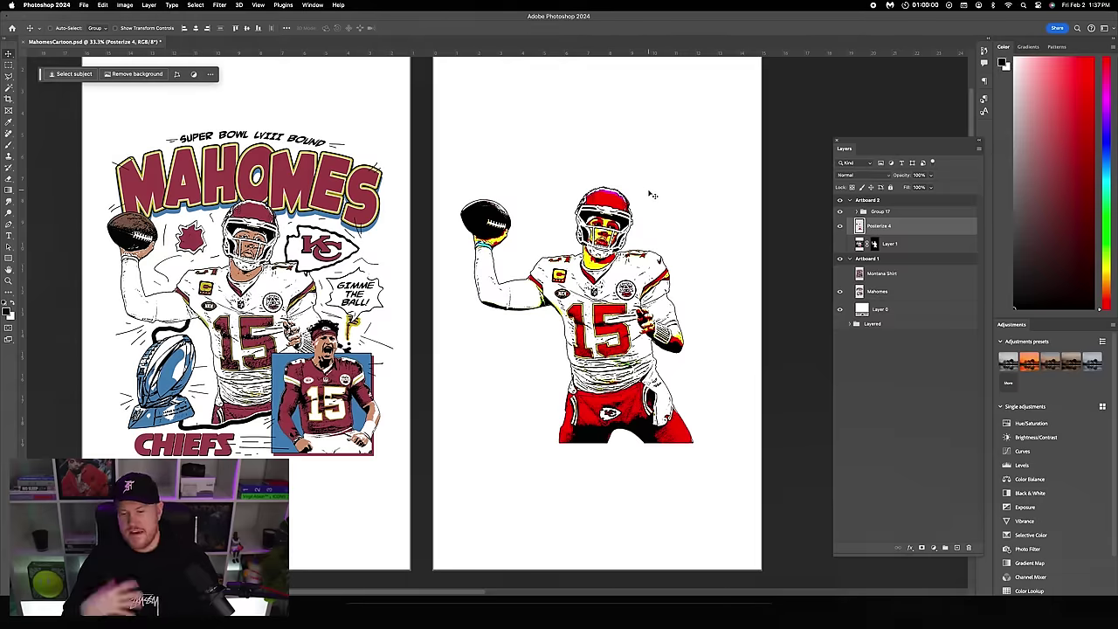
# - Examine the posterized colours around the jersey number up close, and compare the whole figure with the finished Mahomes design
pyautogui.press('super+plus')
pyautogui.press('super+plus')
pyautogui.press('super+plus')
pyautogui.press('super+plus')
pyautogui.press('super+plus')
pyautogui.press('super+plus')
pyautogui.press('super+plus')
pyautogui.press('super+plus')
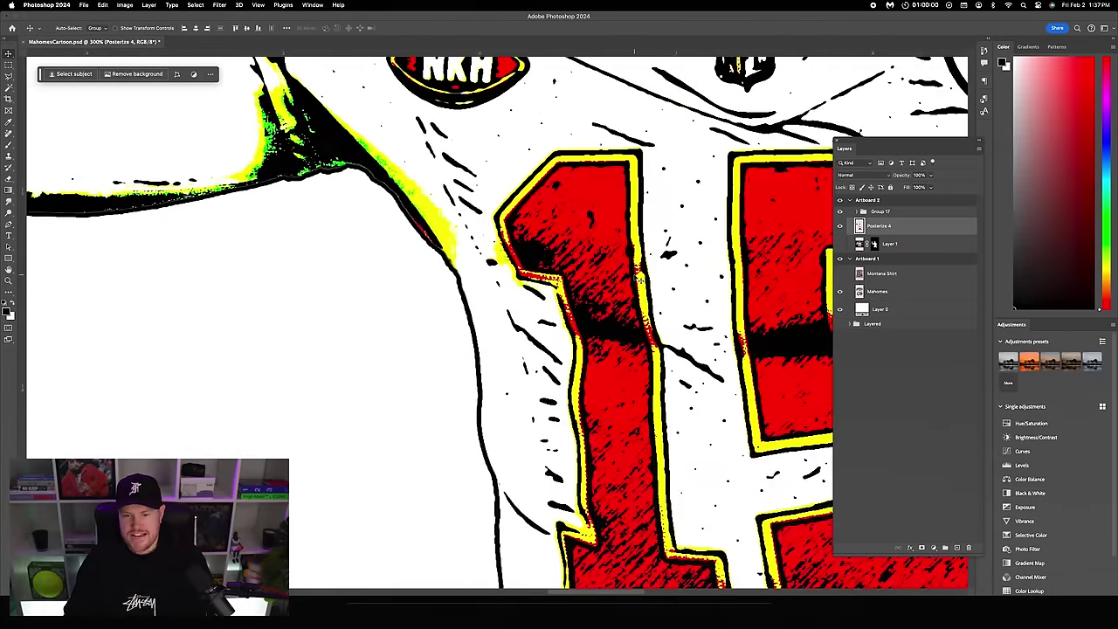
pyautogui.press('super+minus')
pyautogui.press('super+minus')
pyautogui.press('super+minus')
pyautogui.press('super+minus')
pyautogui.press('super+minus')
pyautogui.press('super+minus')
pyautogui.press('super+minus')
pyautogui.press('super+minus')
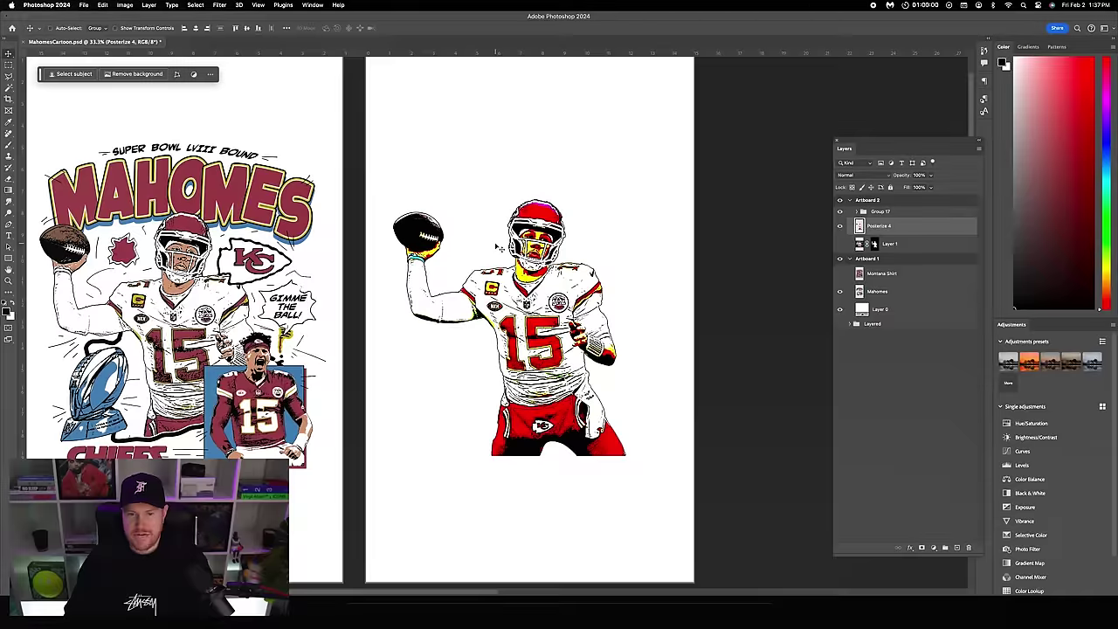
pyautogui.scroll(-1, 498, 247)
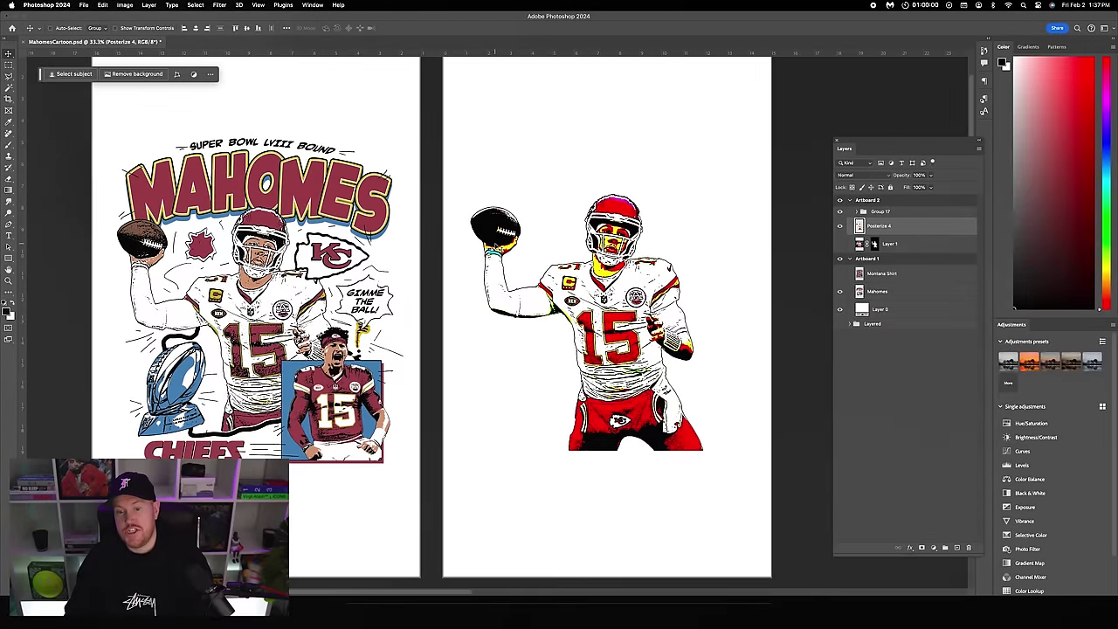
pyautogui.scroll(-2, 301, 206)
pyautogui.scroll(1, 316, 183)
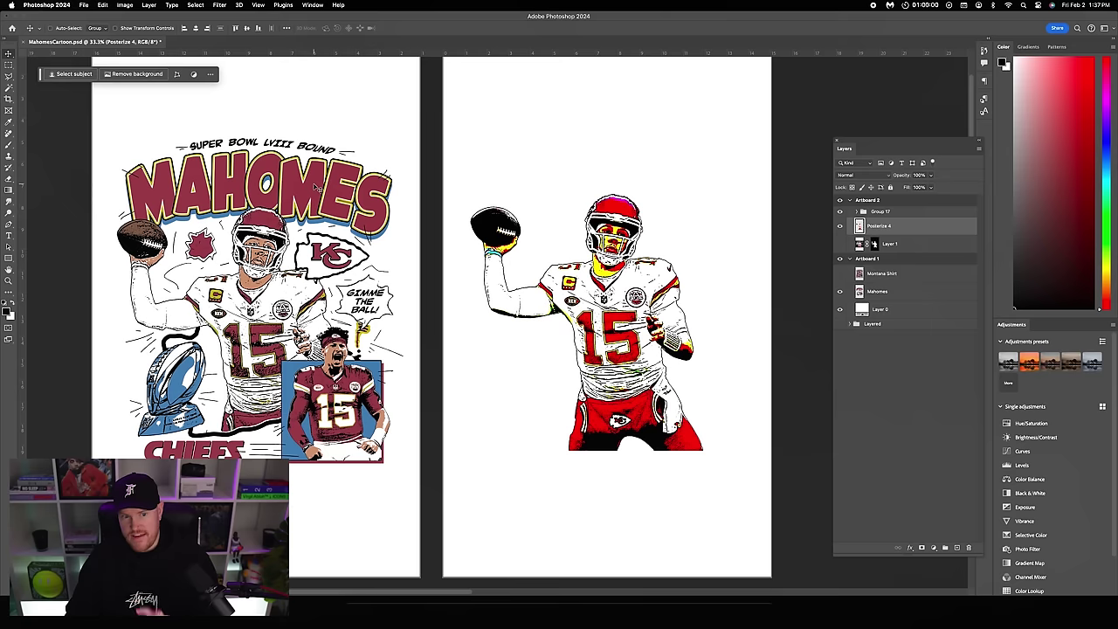
# - Select all red areas of Posterize 4 using the Magic Wand with Contiguous off, and copy them onto a new layer
pyautogui.click(10, 89)
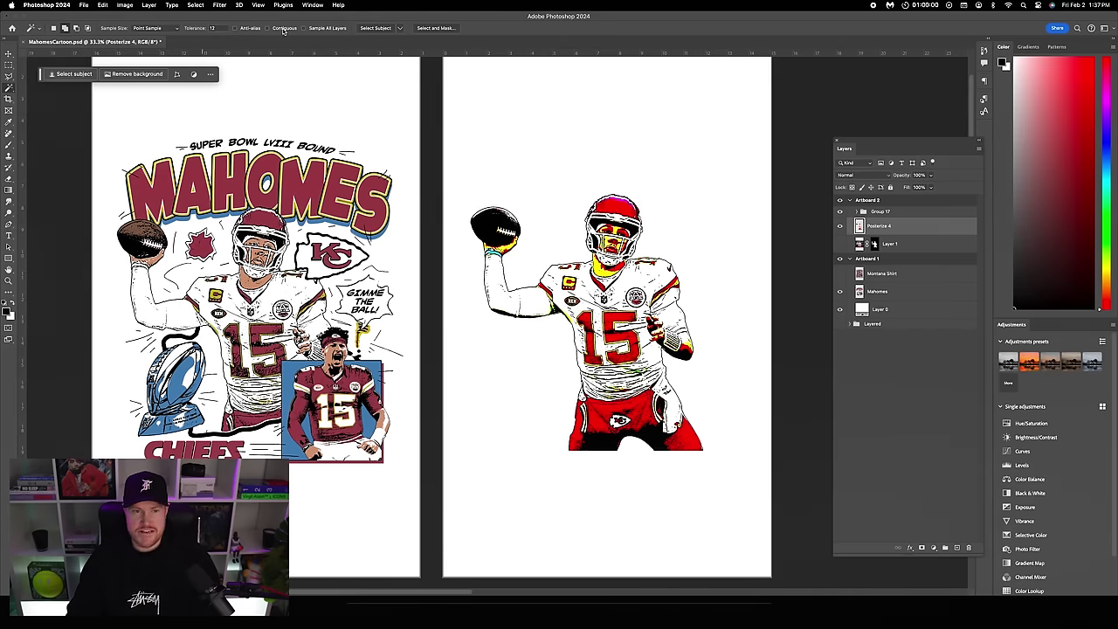
pyautogui.press('super+equal')
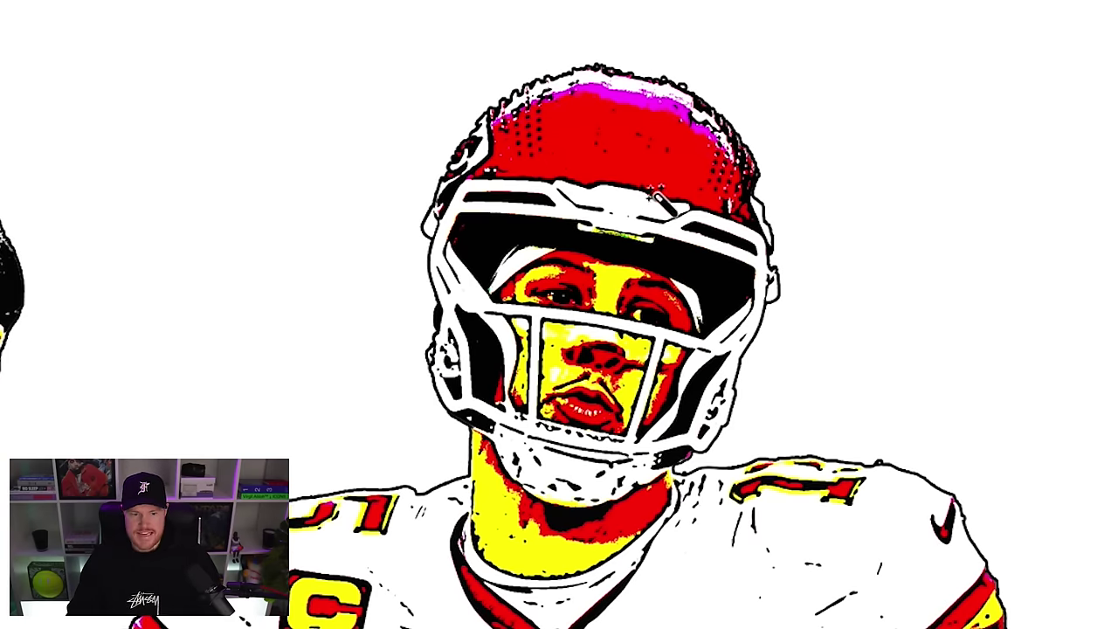
pyautogui.keyDown('shift'); pyautogui.click(584, 119); pyautogui.keyUp('shift')
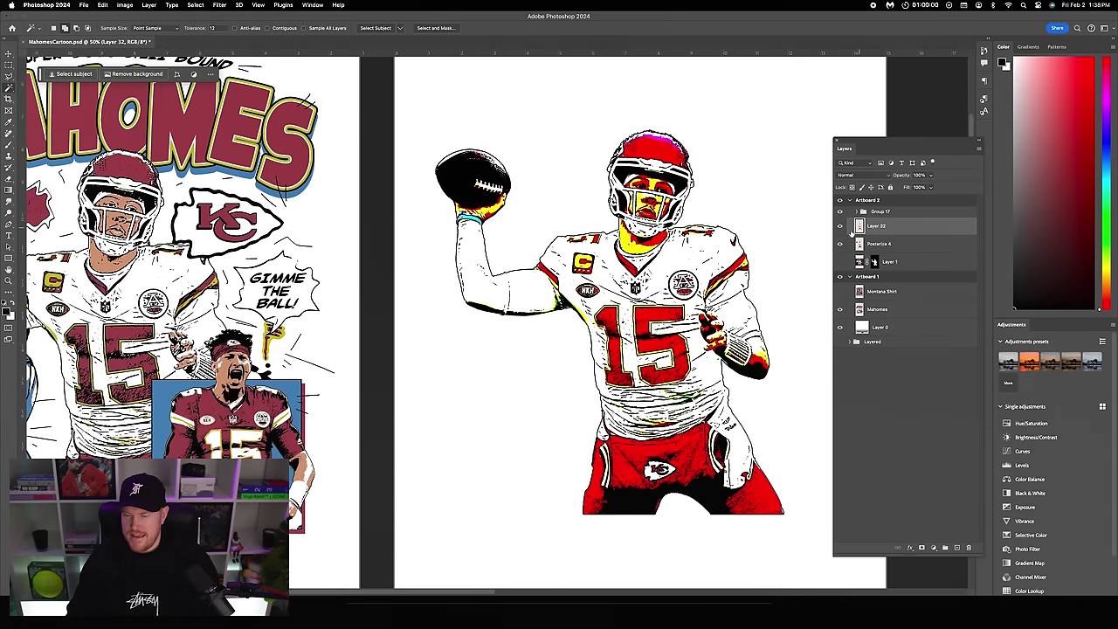
# - Check the isolated red areas on Layer 32 by toggling its visibility with Posterize 4 hidden, and show both layers again
pyautogui.click(841, 241)
pyautogui.click(841, 226)
pyautogui.click(841, 226)
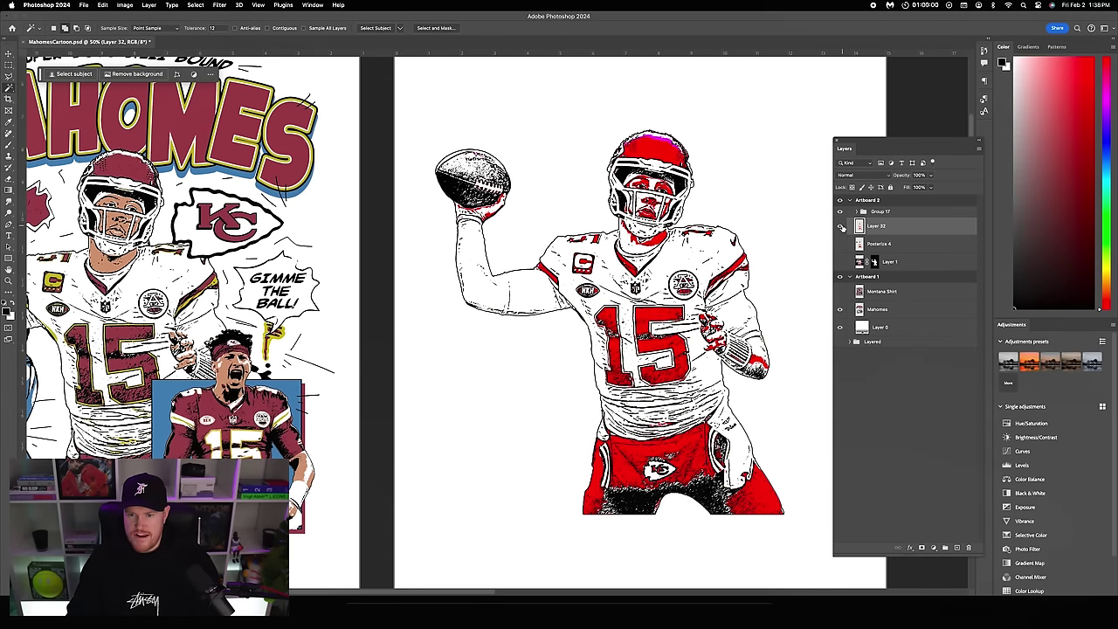
pyautogui.click(841, 244)
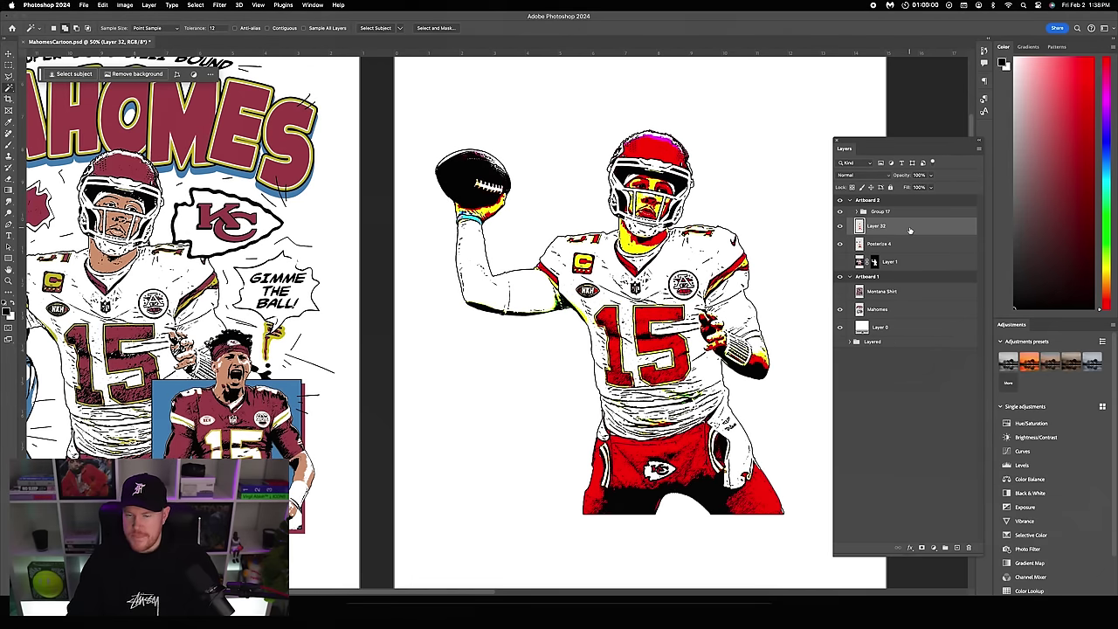
# - Give Layer 32 a Color Overlay in the maroon #96454d sampled from the MAHOMES lettering
pyautogui.doubleClick(908, 228)
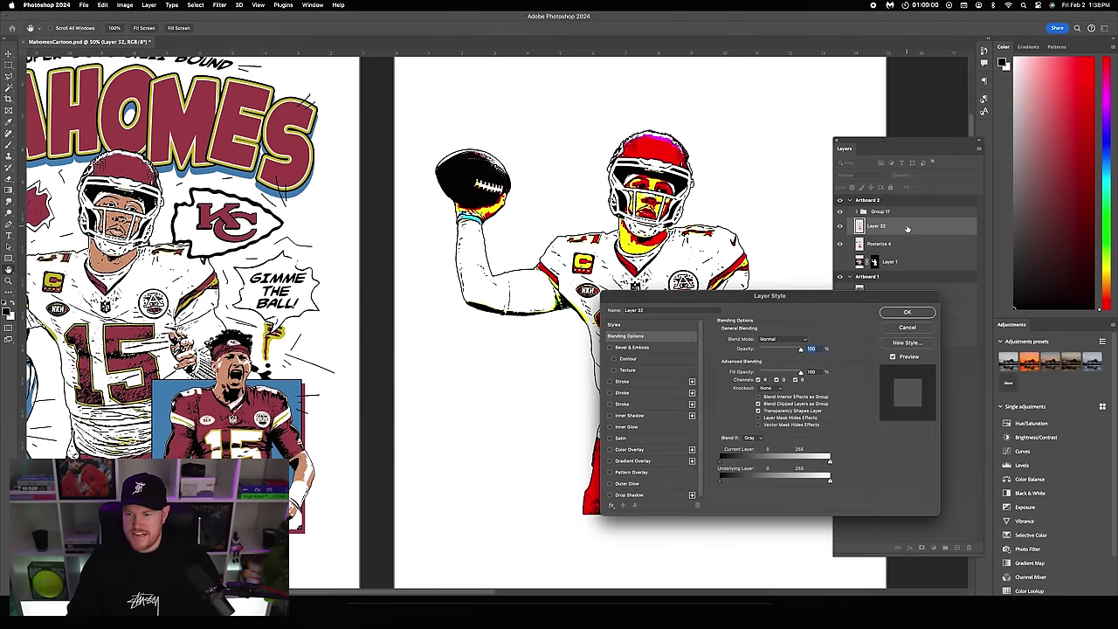
pyautogui.click(649, 450)
pyautogui.click(805, 340)
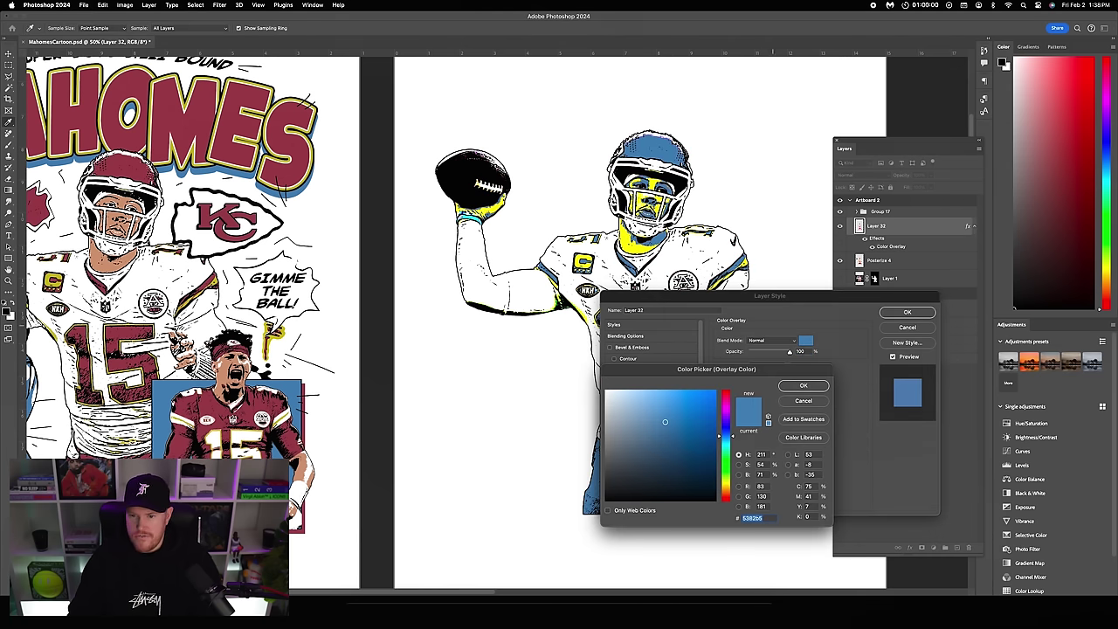
pyautogui.click(232, 126)
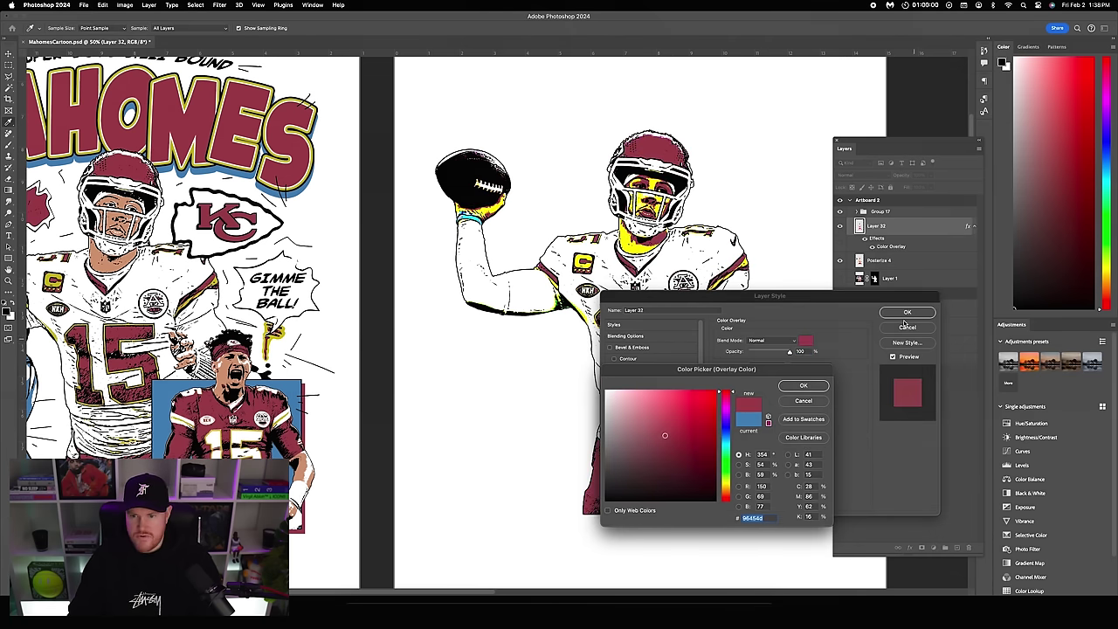
pyautogui.click(819, 387)
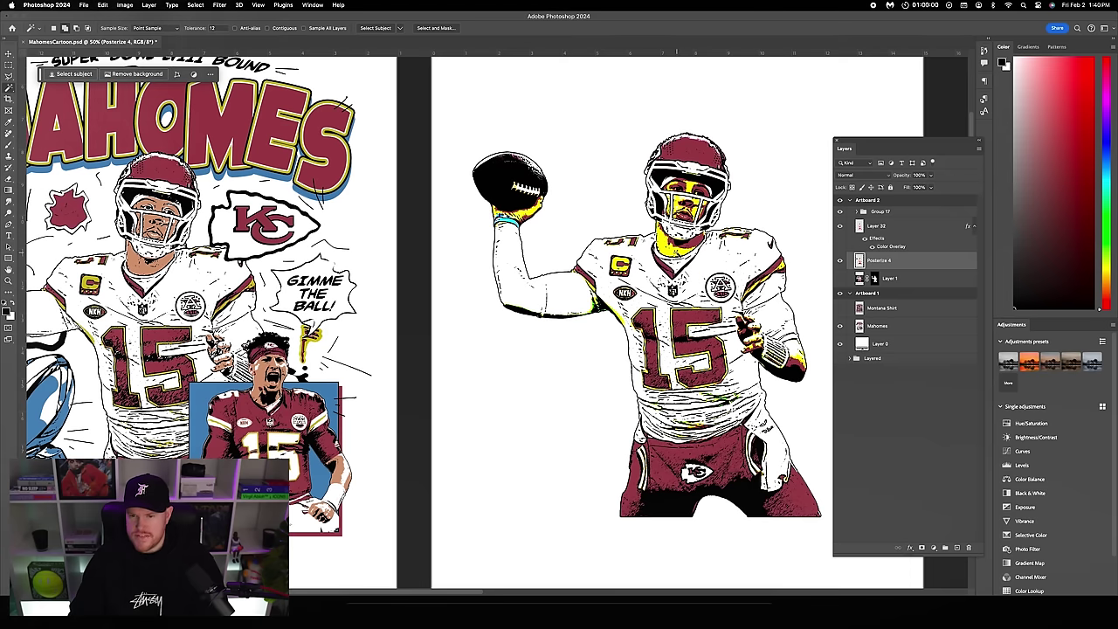
# - Put the yellow areas of Posterize 4 on a new layer beneath Layer 32, and give it a yellow Color Overlay
pyautogui.press('super+shift+alt+n')
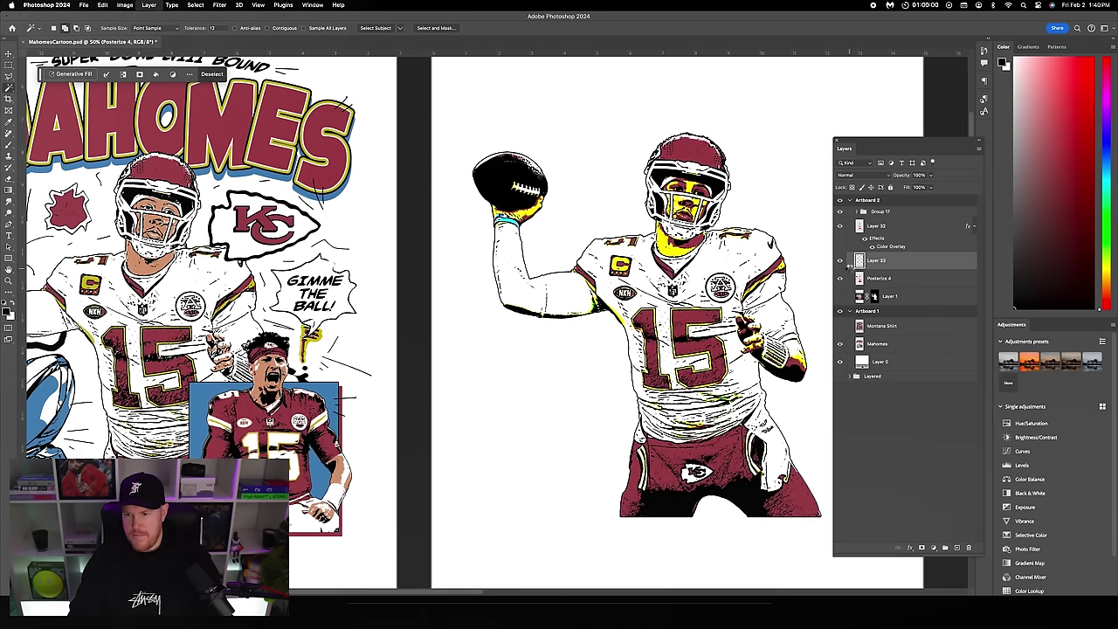
pyautogui.doubleClick(914, 270)
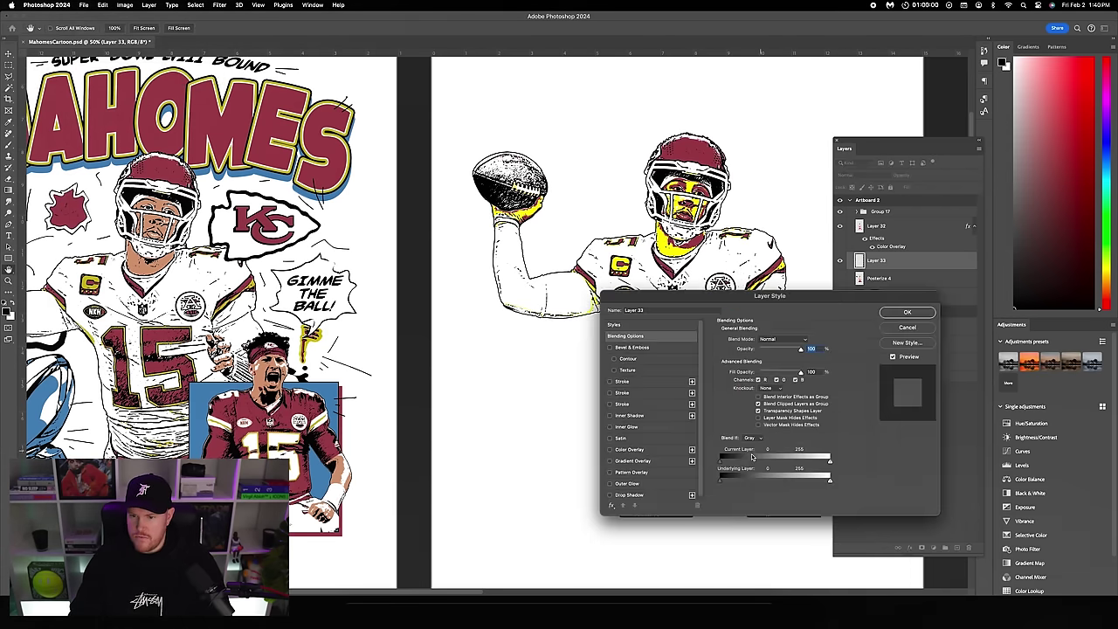
pyautogui.click(659, 451)
pyautogui.click(805, 340)
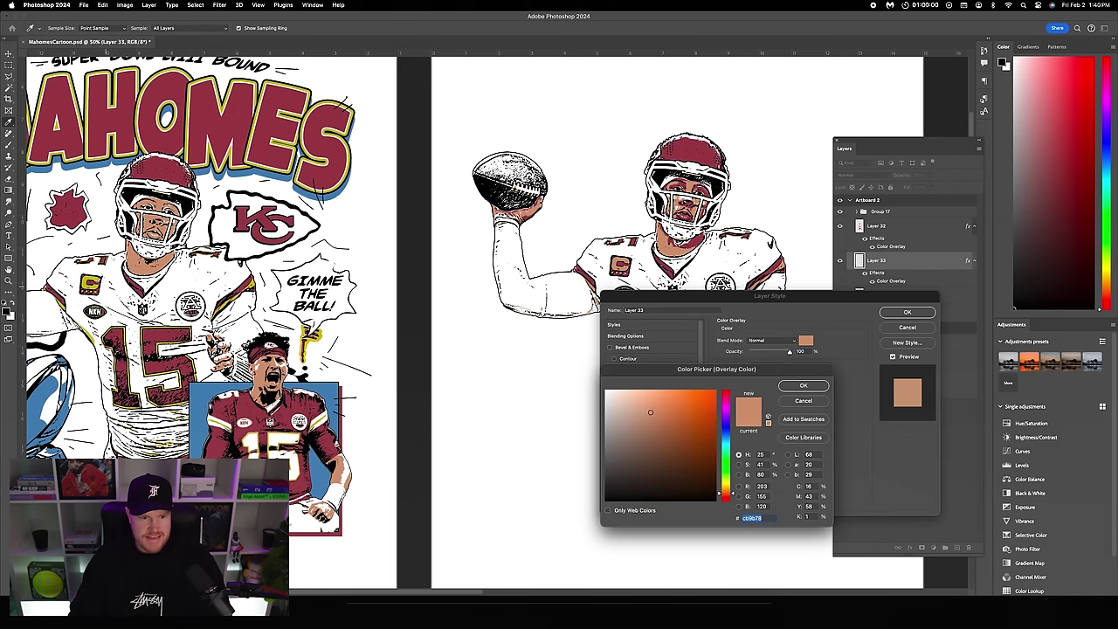
pyautogui.hotkey('ctrl', 'v')
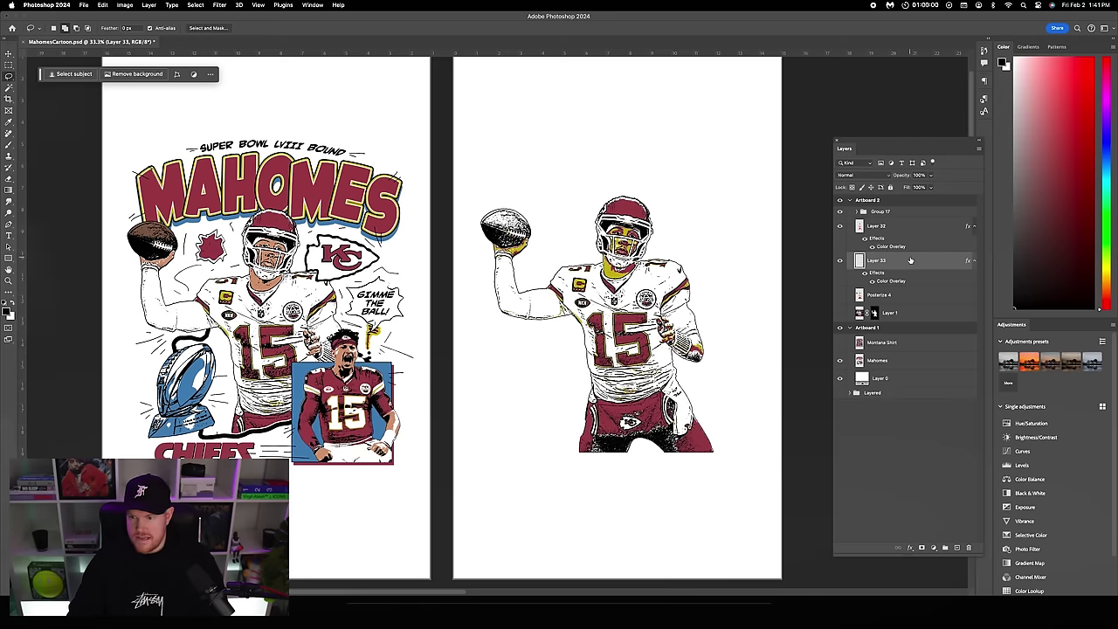
# - Duplicate the maroon Layer 32 and yellow Layer 33, and merge the two copies into one layer
pyautogui.keyDown('shift'); pyautogui.click(902, 230); pyautogui.keyUp('shift')
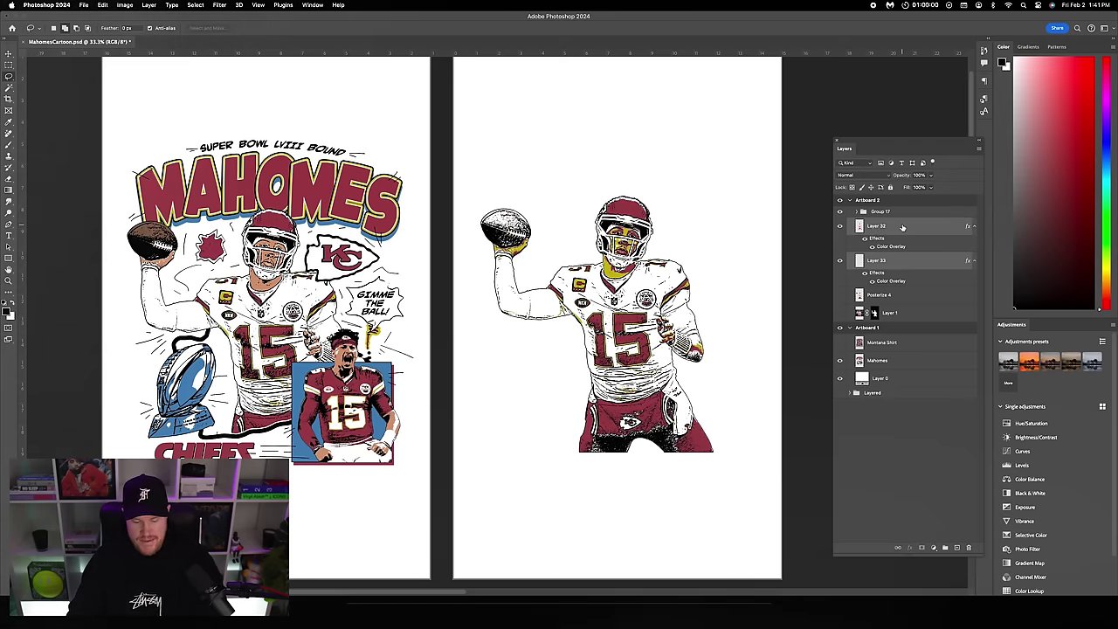
pyautogui.press('super+j')
pyautogui.rightClick(900, 229)
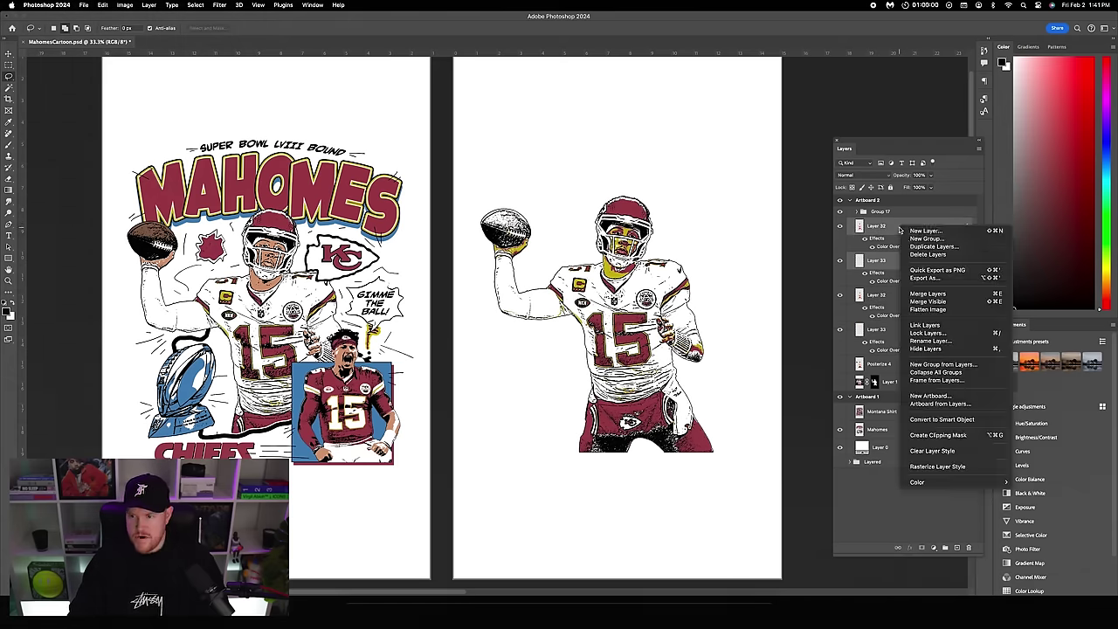
pyautogui.click(927, 293)
# - Give the merged Layer 32 copy a Color Overlay in the skin tone #cb9b78 sampled from the finished design's face
pyautogui.moveTo(874, 145); pyautogui.dragTo(848, 144)
pyautogui.doubleClick(879, 229)
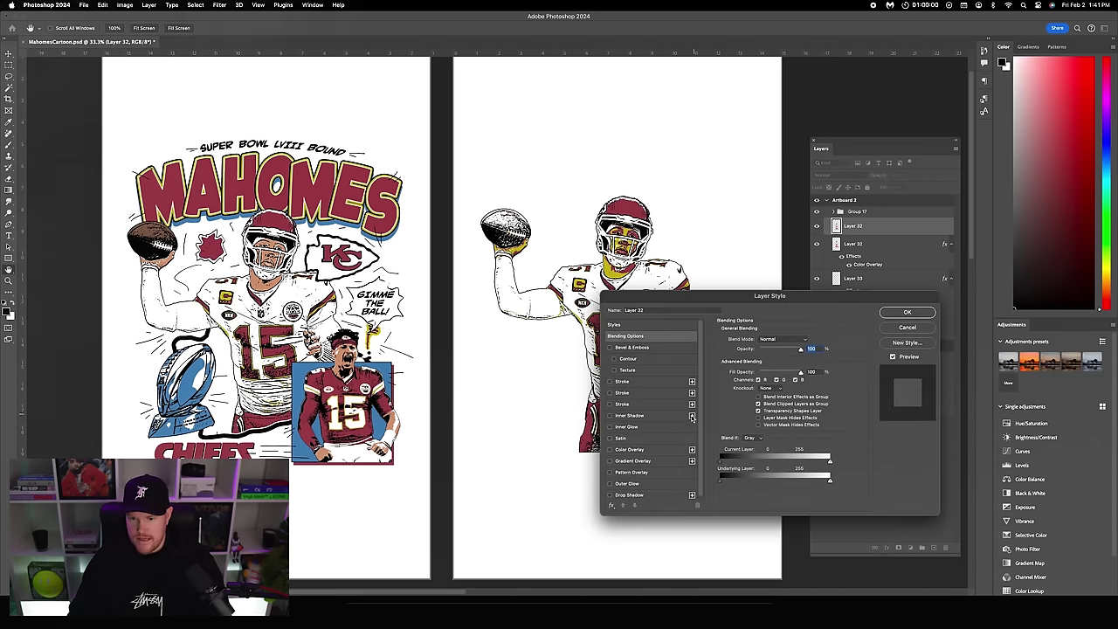
pyautogui.click(629, 448)
pyautogui.click(805, 340)
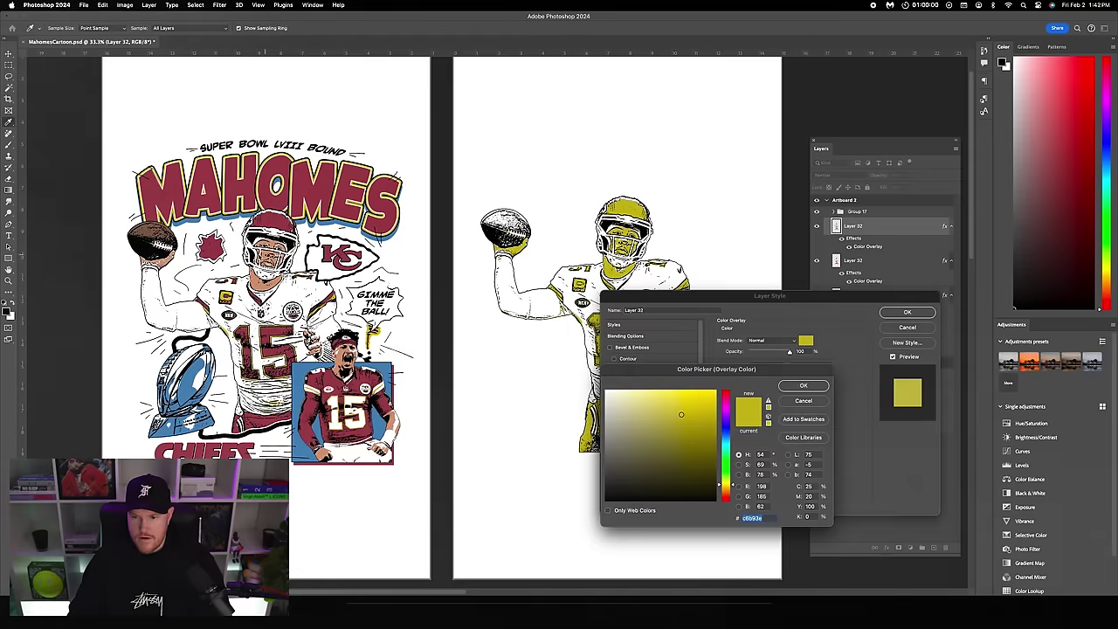
pyautogui.click(265, 284)
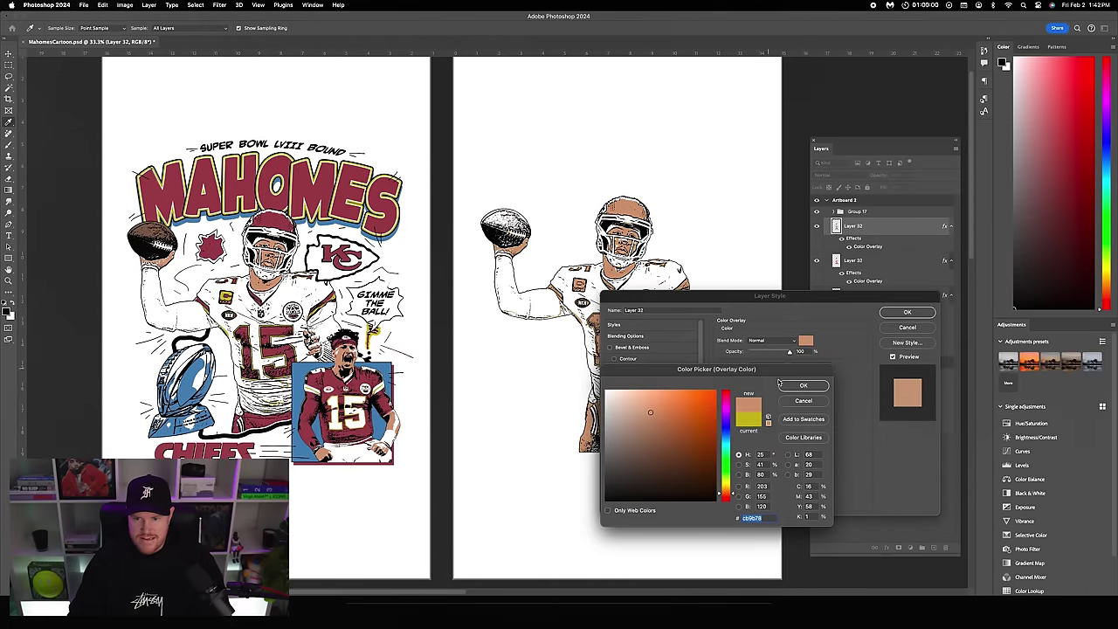
pyautogui.click(799, 387)
pyautogui.press('Return')
# - Lasso the player's face and neck within the helmet and collar to start a selection of the skin areas
pyautogui.press('l')
pyautogui.hscroll(2, 701, 281)
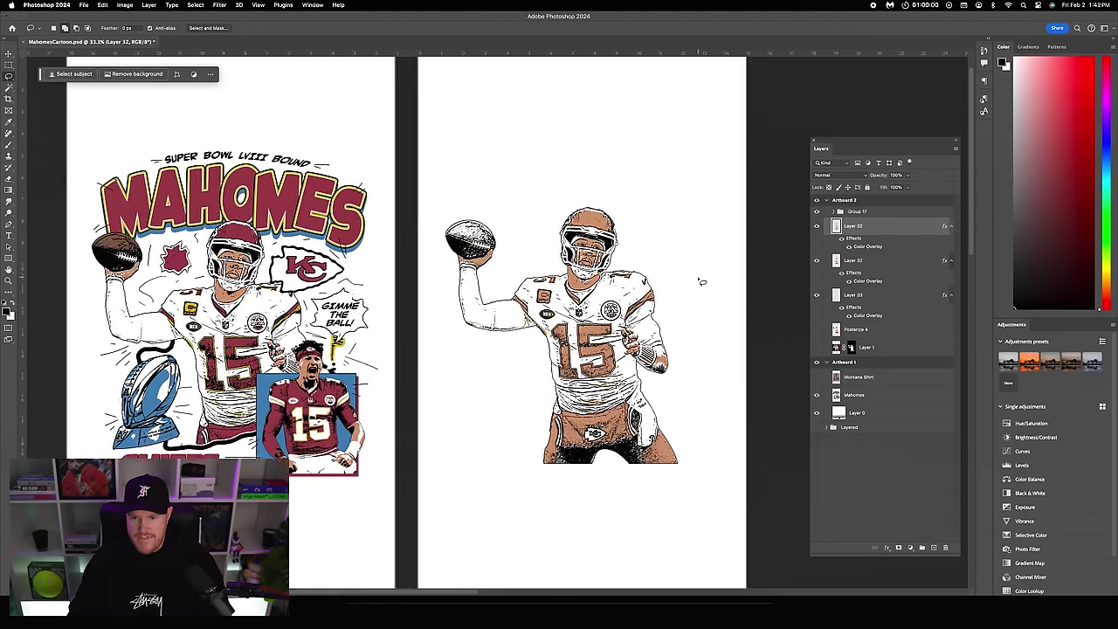
pyautogui.press('super+equal')
pyautogui.press('super+equal')
pyautogui.press('super+equal')
pyautogui.press('super+equal')
pyautogui.press('h')
pyautogui.moveTo(577, 273); pyautogui.dragTo(506, 248)
pyautogui.moveTo(508, 180)
pyautogui.mouseDown()
pyautogui.moveTo(629, 175)
pyautogui.moveTo(683, 204)
pyautogui.moveTo(664, 332)
pyautogui.moveTo(687, 357)
pyautogui.moveTo(676, 354)
pyautogui.moveTo(629, 453)
pyautogui.moveTo(525, 486)
pyautogui.moveTo(439, 460)
pyautogui.moveTo(413, 374)
pyautogui.moveTo(442, 197)
pyautogui.moveTo(472, 181)
pyautogui.mouseUp()
pyautogui.scroll(-5, 471, 181)
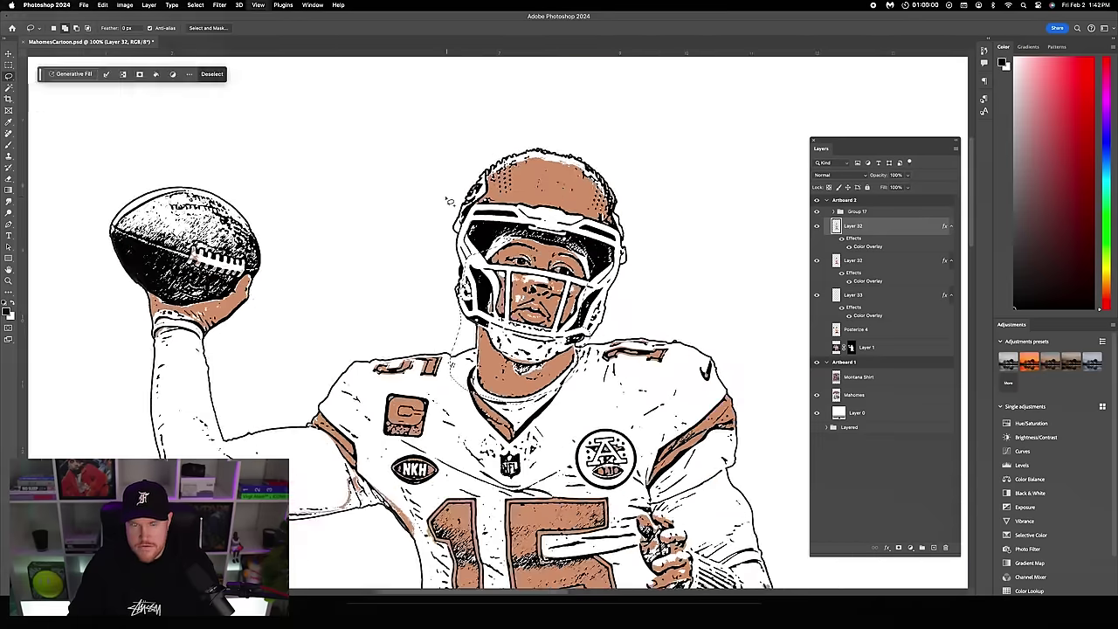
# - Add the throwing hand under the football and the other hand with its bare forearm to the lasso selection
pyautogui.scroll(6, 288, 250)
pyautogui.moveTo(241, 251)
pyautogui.mouseDown()
pyautogui.moveTo(422, 269)
pyautogui.moveTo(471, 233)
pyautogui.moveTo(503, 236)
pyautogui.moveTo(443, 335)
pyautogui.moveTo(400, 356)
pyautogui.moveTo(369, 332)
pyautogui.moveTo(275, 330)
pyautogui.moveTo(225, 293)
pyautogui.mouseUp()
pyautogui.scroll(-5, 528, 307)
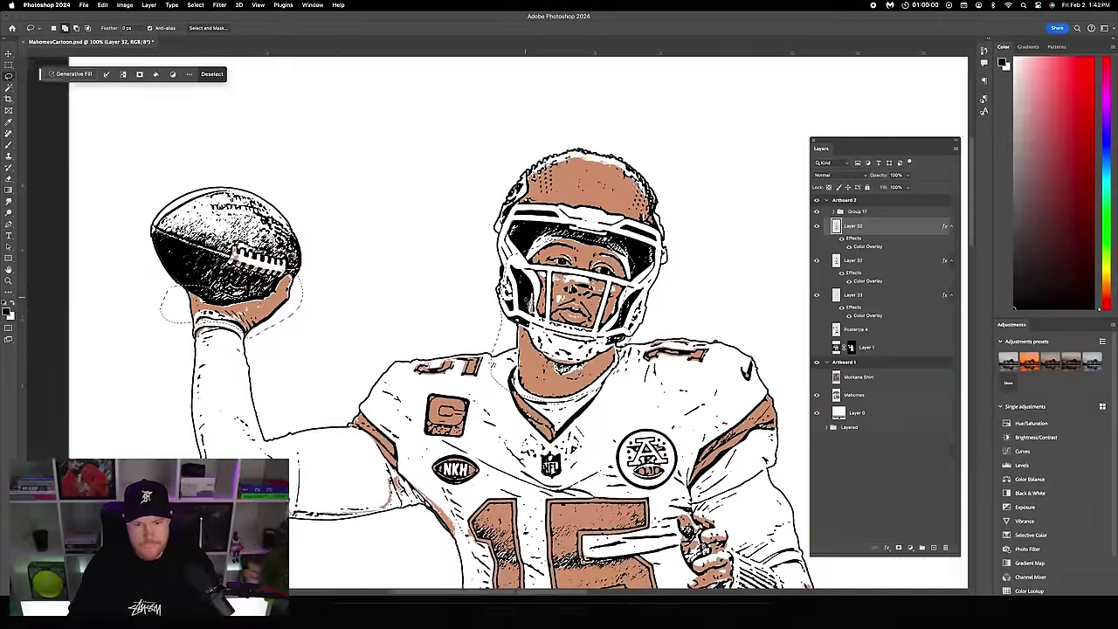
pyautogui.hscroll(5, 524, 299)
pyautogui.scroll(-4, 523, 300)
pyautogui.scroll(5, 507, 294)
pyautogui.hscroll(-4, 507, 294)
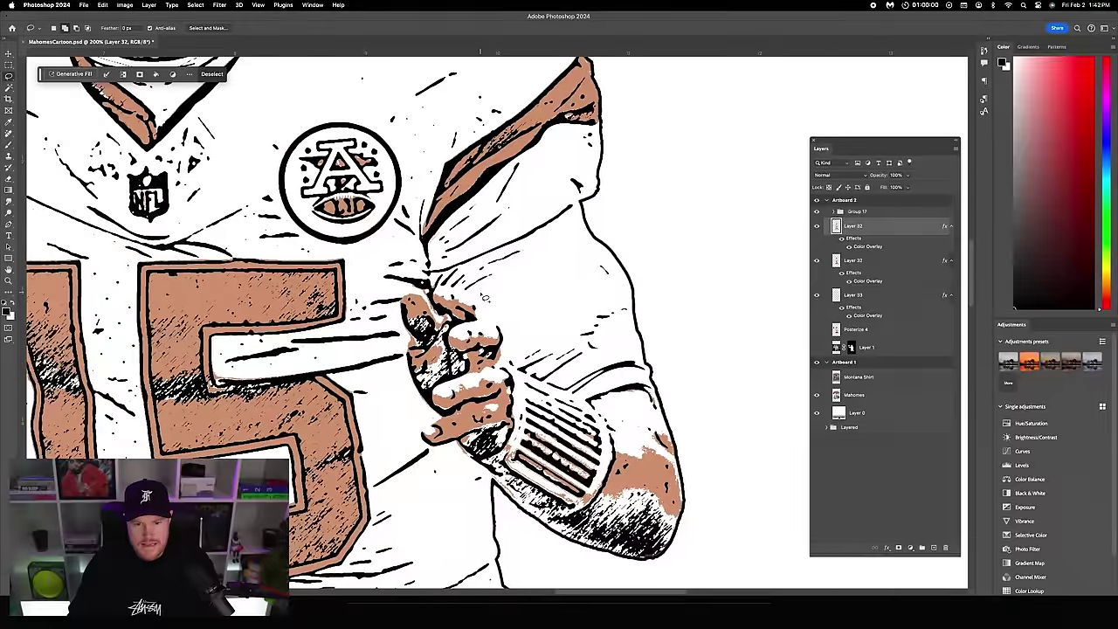
pyautogui.moveTo(482, 301)
pyautogui.mouseDown()
pyautogui.moveTo(484, 399)
pyautogui.moveTo(535, 468)
pyautogui.moveTo(615, 389)
pyautogui.moveTo(576, 313)
pyautogui.moveTo(520, 293)
pyautogui.mouseUp()
pyautogui.scroll(-5, 552, 260)
pyautogui.scroll(-2, 553, 260)
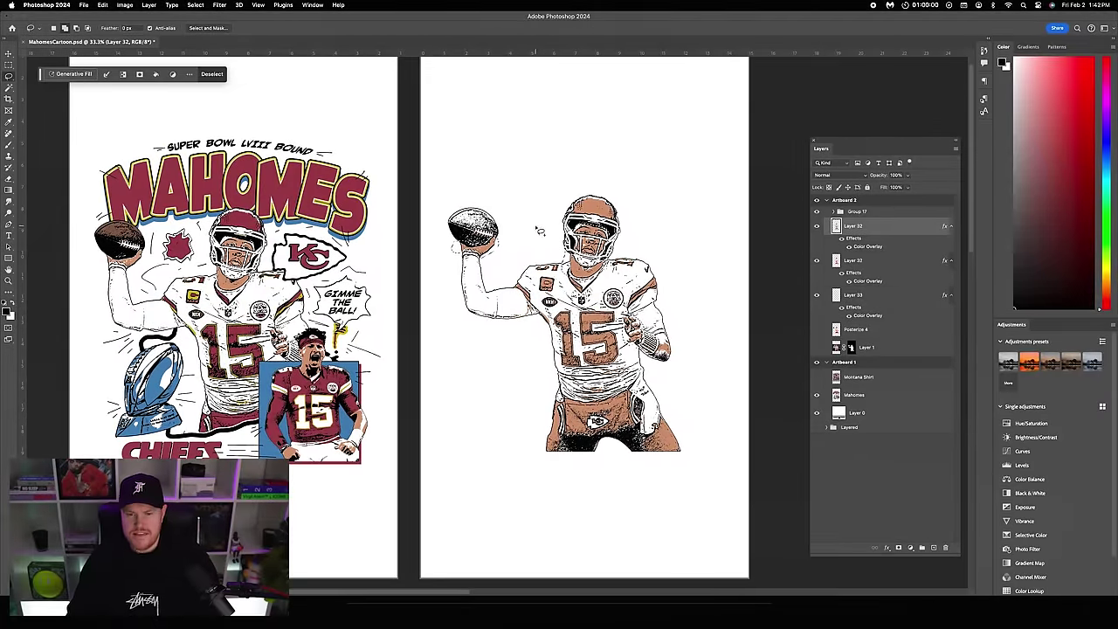
# - Invert the selection, delete the skin tone outside the face, neck, hands and forearm, and deselect
pyautogui.rightClick(532, 225)
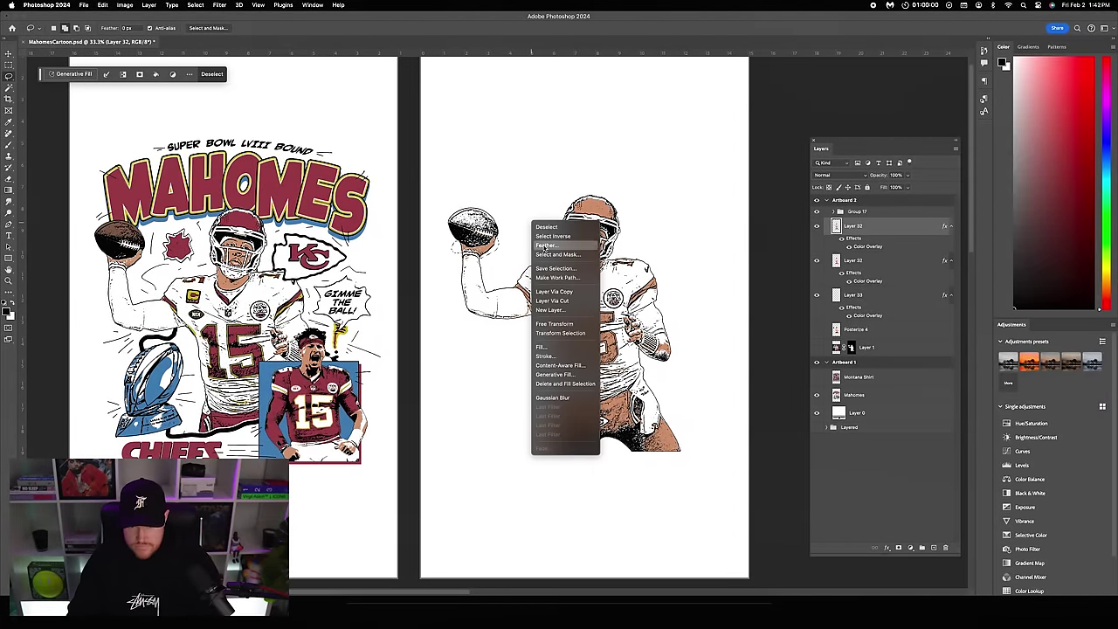
pyautogui.click(551, 236)
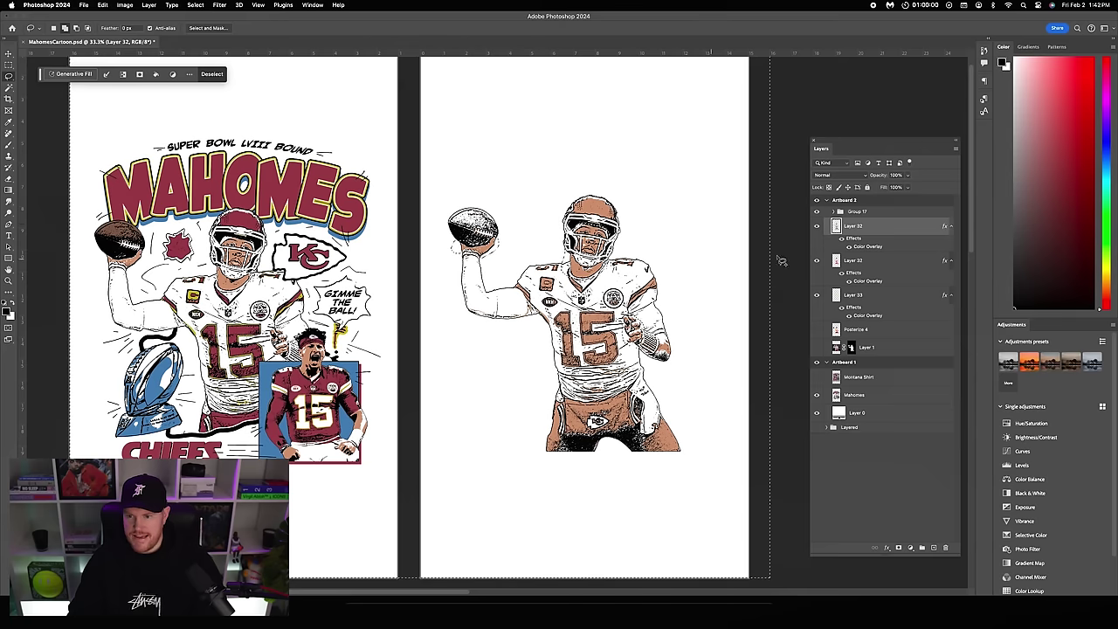
pyautogui.rightClick(641, 190)
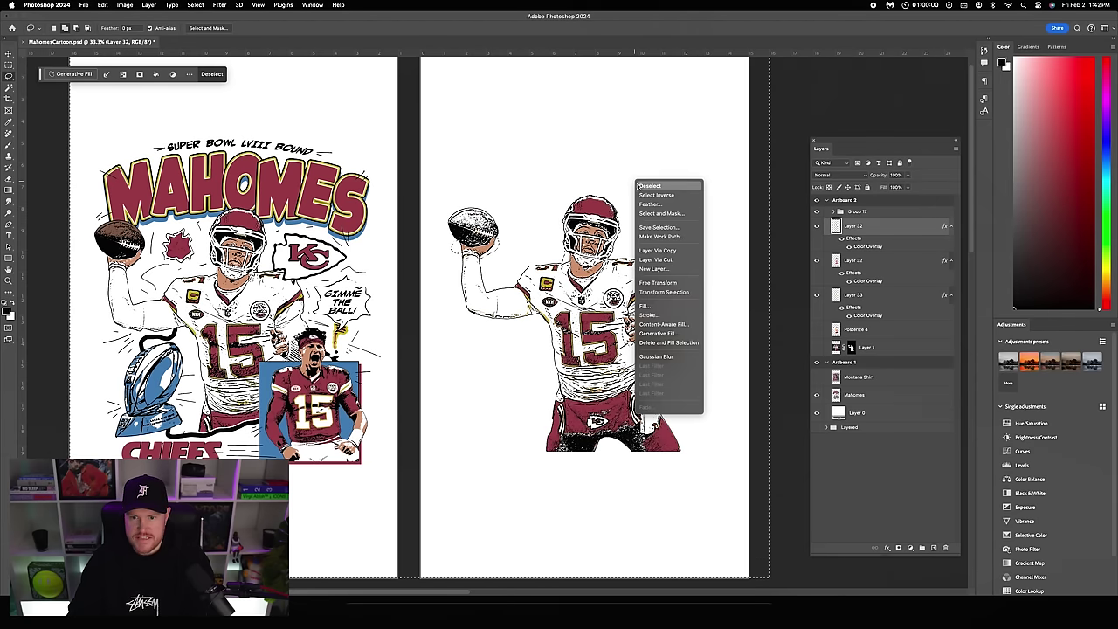
pyautogui.click(644, 186)
pyautogui.press('super+d')
pyautogui.hscroll(-2, 647, 189)
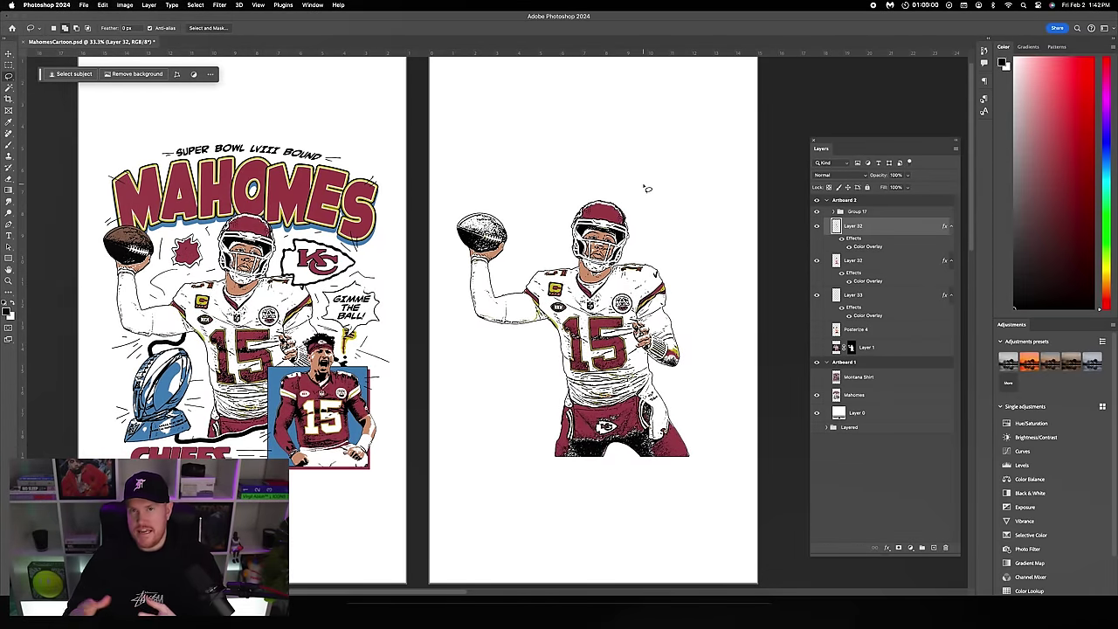
# - Lasso both eyes, clear the overlay colours inside them from the colour layers, and deselect
pyautogui.press('super+equal')
pyautogui.scroll(10, 594, 241)
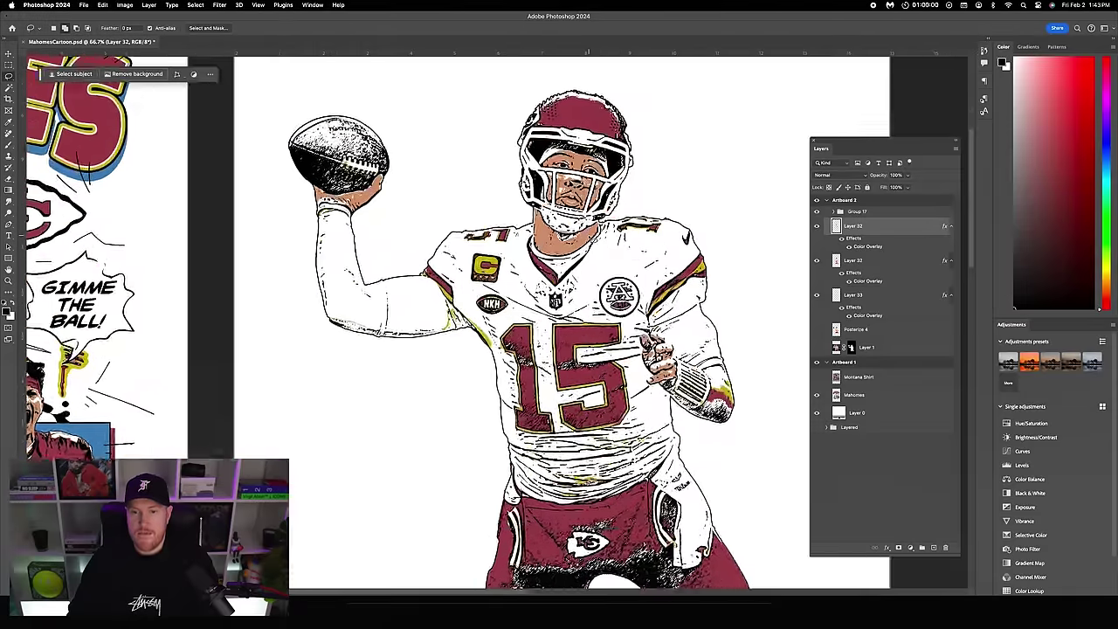
pyautogui.scroll(3, 494, 220)
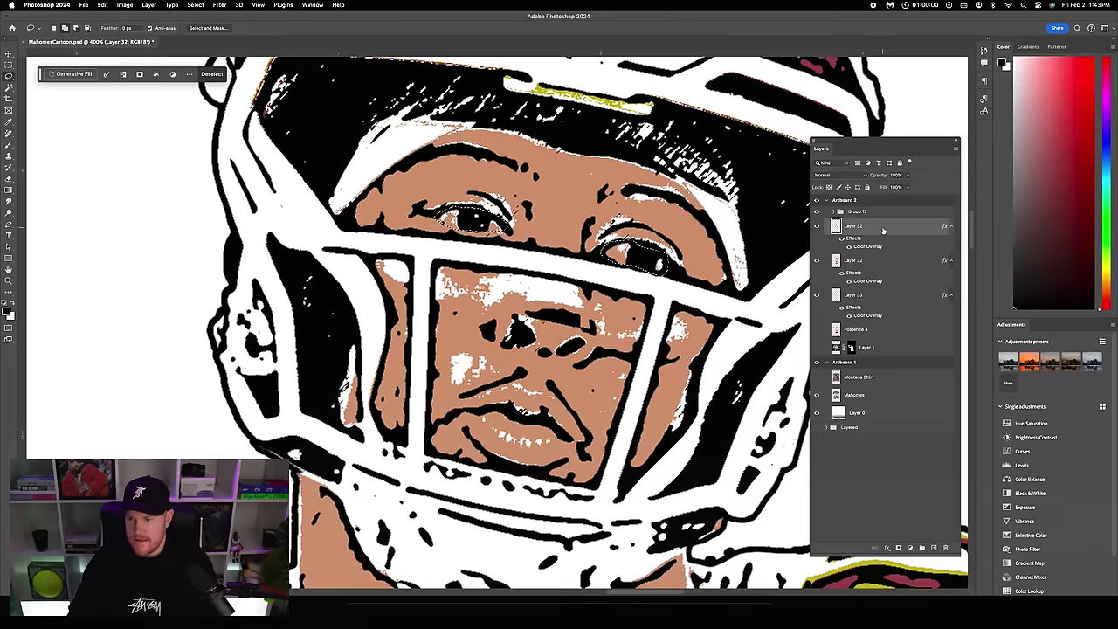
pyautogui.click(871, 259)
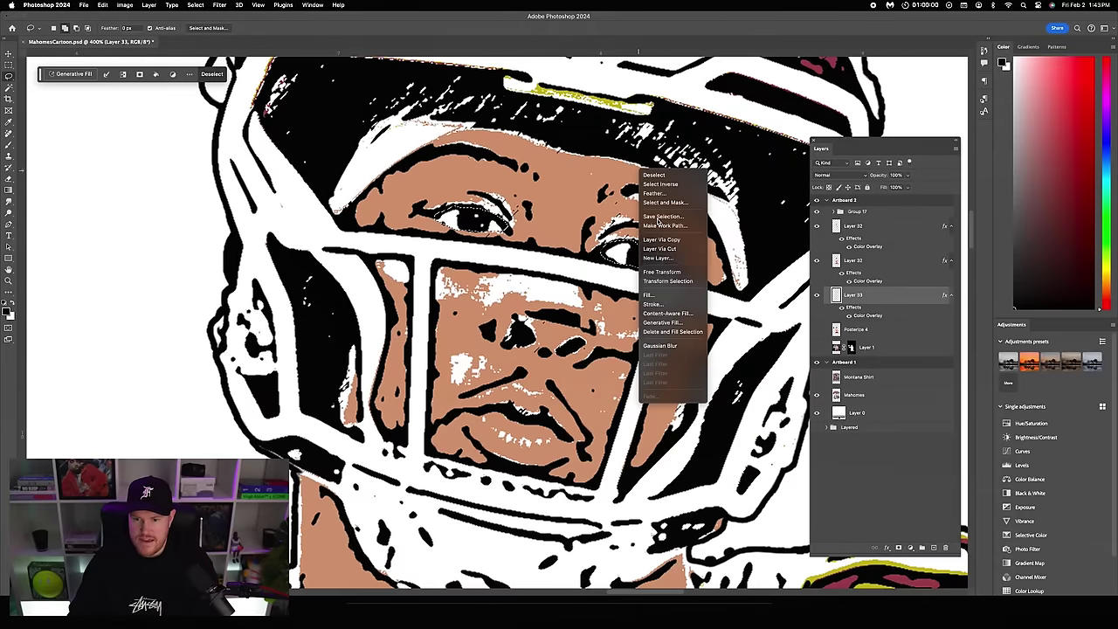
pyautogui.click(653, 175)
pyautogui.scroll(-3, 535, 225)
pyautogui.scroll(-5, 535, 225)
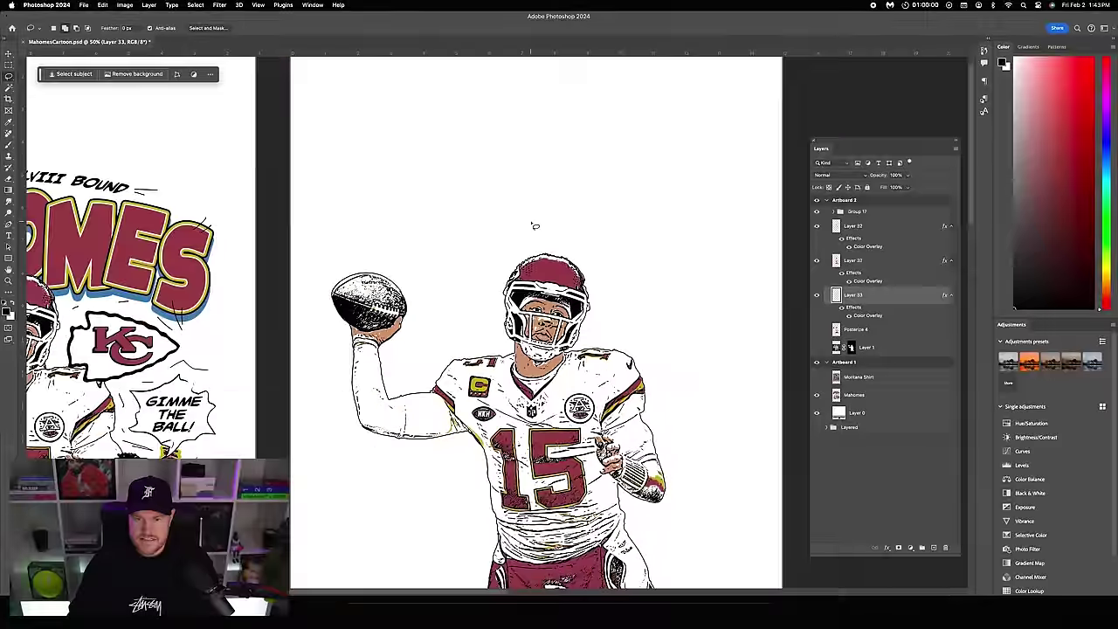
pyautogui.scroll(-1, 535, 226)
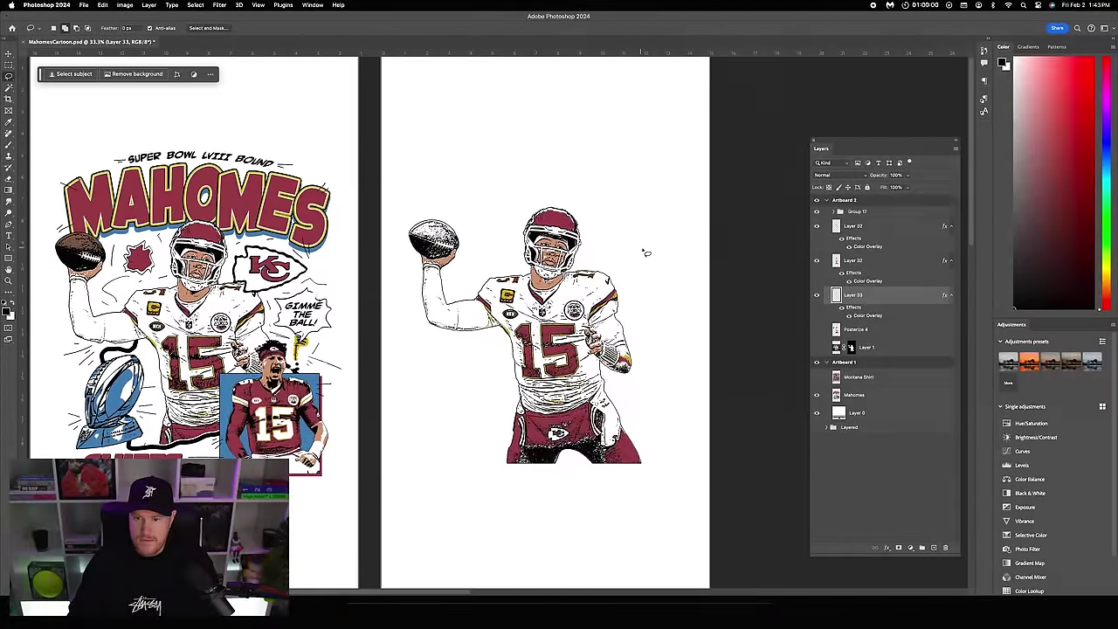
# - Move the original photo Layer 1 to the top of Artboard 2, show it for comparison with the cartoon, and hide it again
pyautogui.click(876, 348)
pyautogui.click(816, 346)
pyautogui.moveTo(875, 349); pyautogui.dragTo(882, 215)
pyautogui.scroll(1, 629, 251)
pyautogui.scroll(4, 627, 251)
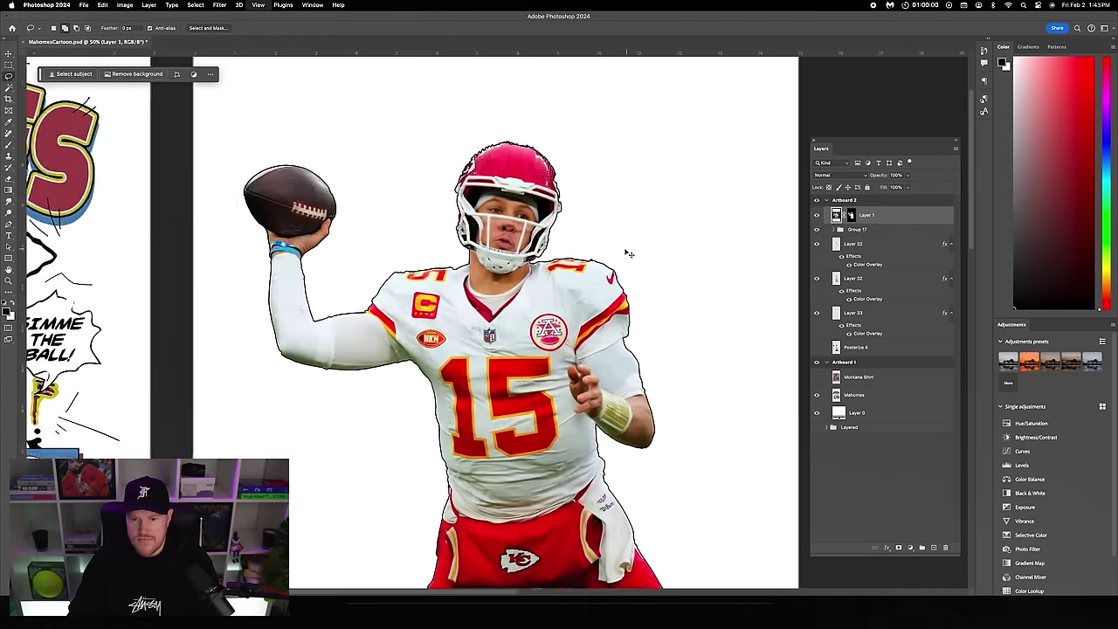
pyautogui.click(818, 216)
pyautogui.scroll(-4, 602, 260)
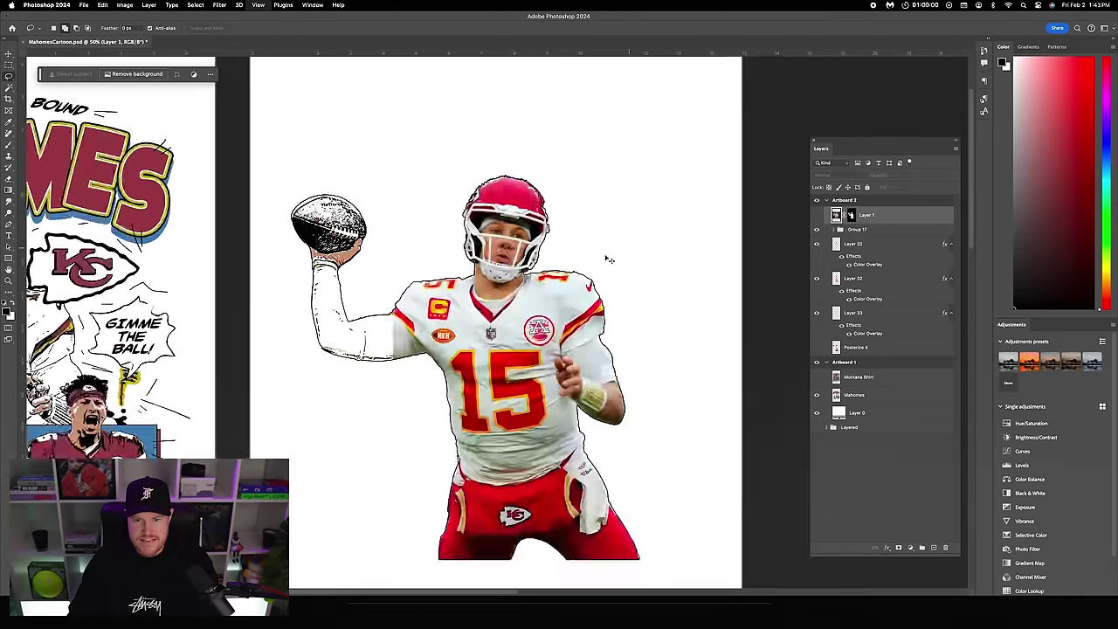
pyautogui.hscroll(3, 597, 265)
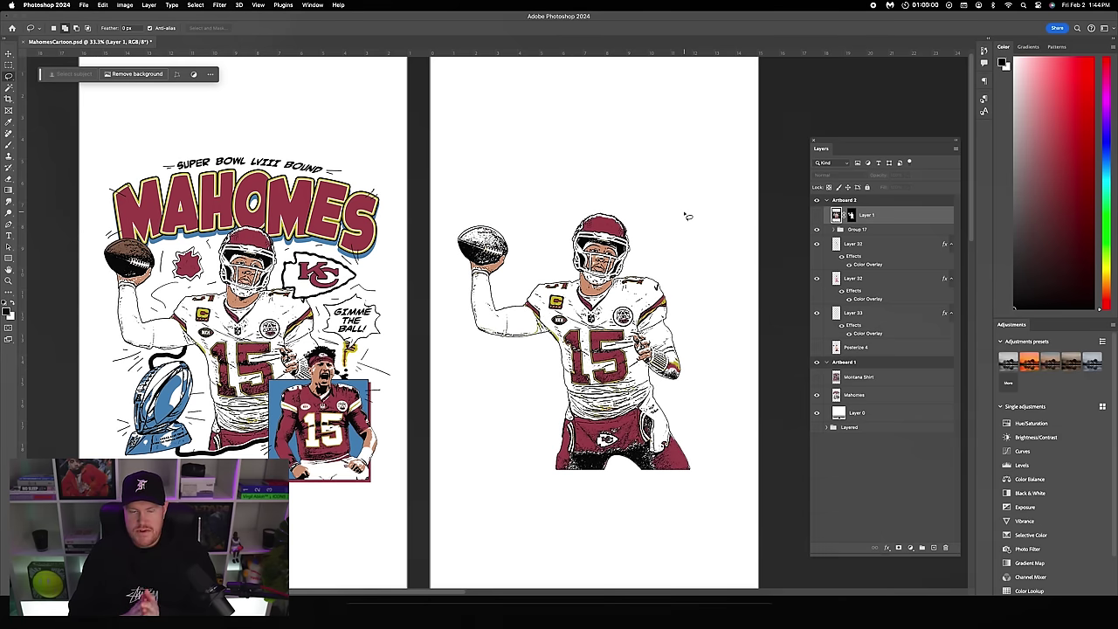
pyautogui.hscroll(-4, 528, 255)
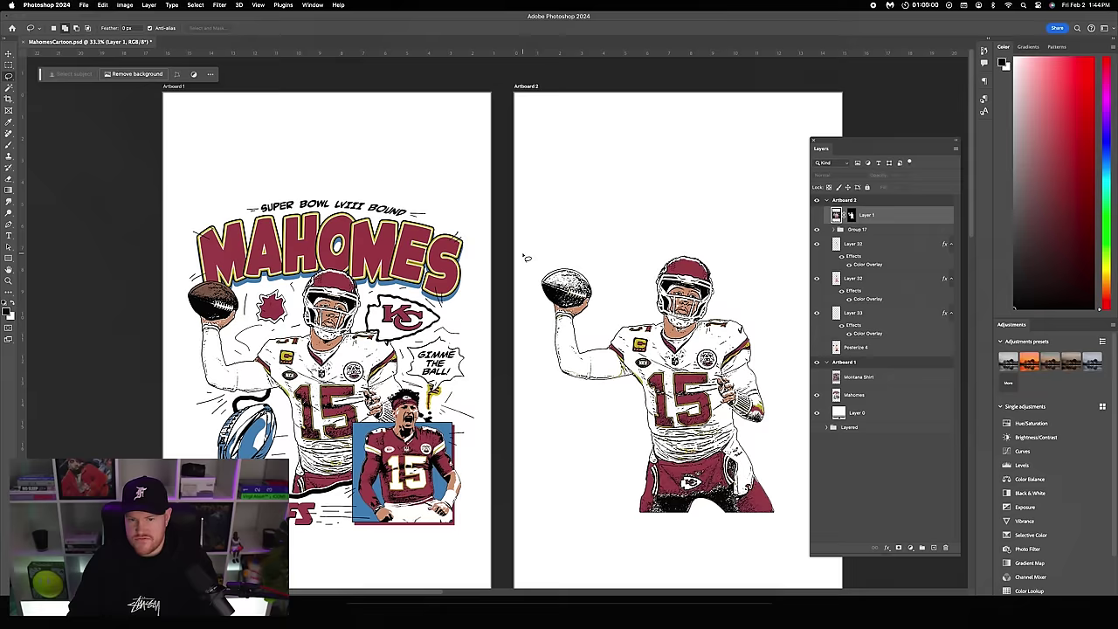
# - Sample the brown of the finished design's football and add a new layer beneath Layer 33
pyautogui.press('i')
pyautogui.click(211, 288)
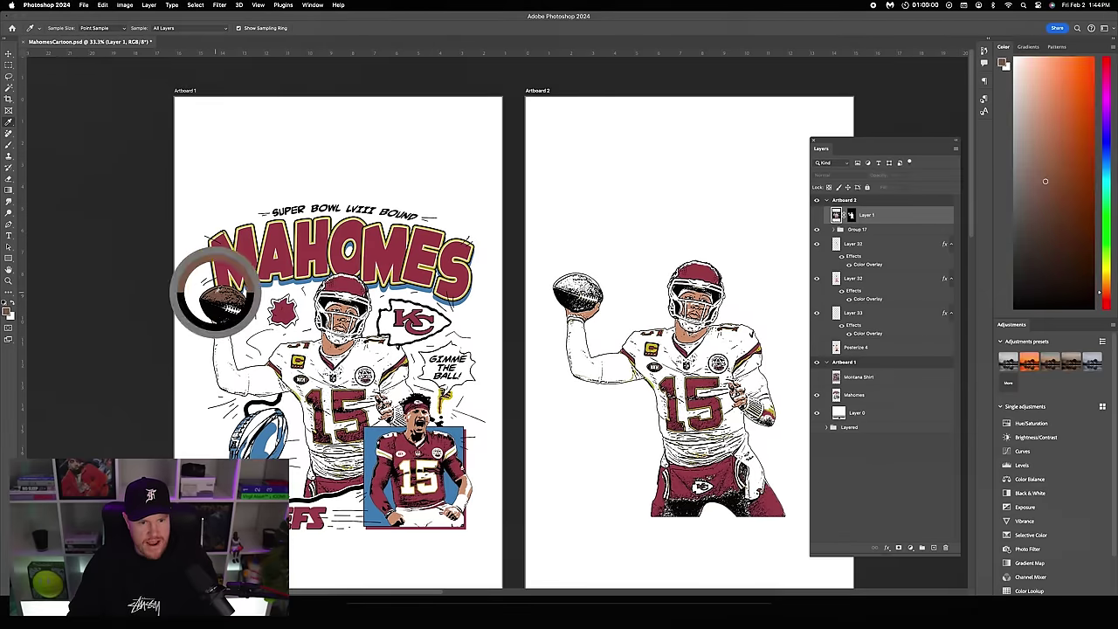
pyautogui.press('super+plus')
pyautogui.click(852, 311)
pyautogui.hscroll(3, 854, 316)
pyautogui.press('super+plus')
pyautogui.press('super+plus')
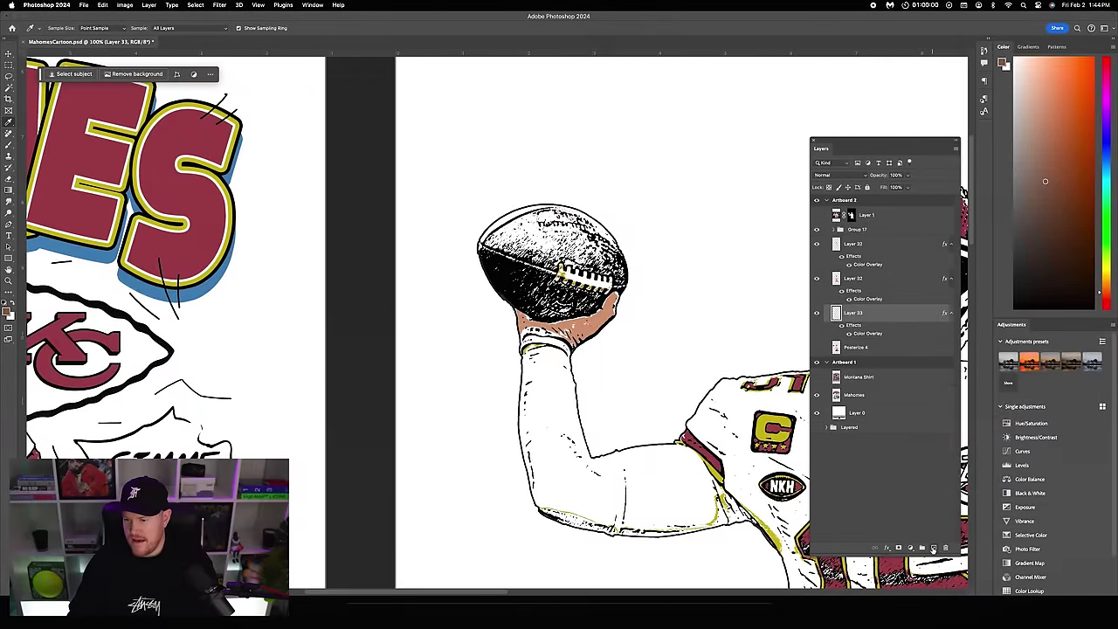
pyautogui.click(933, 548)
pyautogui.moveTo(896, 316); pyautogui.dragTo(896, 354)
# - Paint the football brown on Layer 34 with the Hard Round brush, and reduce the brush size to 46 px
pyautogui.press('super+plus')
pyautogui.press('b')
pyautogui.moveTo(559, 232)
pyautogui.mouseDown()
pyautogui.moveTo(594, 225)
pyautogui.moveTo(581, 258)
pyautogui.moveTo(583, 202)
pyautogui.moveTo(537, 219)
pyautogui.moveTo(537, 196)
pyautogui.moveTo(493, 214)
pyautogui.moveTo(465, 205)
pyautogui.moveTo(483, 182)
pyautogui.moveTo(539, 160)
pyautogui.moveTo(604, 199)
pyautogui.moveTo(619, 227)
pyautogui.moveTo(643, 228)
pyautogui.moveTo(627, 180)
pyautogui.moveTo(596, 163)
pyautogui.moveTo(498, 169)
pyautogui.moveTo(566, 146)
pyautogui.moveTo(634, 145)
pyautogui.moveTo(666, 163)
pyautogui.moveTo(701, 217)
pyautogui.moveTo(651, 236)
pyautogui.moveTo(684, 206)
pyautogui.moveTo(717, 251)
pyautogui.moveTo(721, 233)
pyautogui.moveTo(695, 193)
pyautogui.moveTo(634, 164)
pyautogui.moveTo(561, 266)
pyautogui.moveTo(588, 309)
pyautogui.moveTo(559, 306)
pyautogui.moveTo(665, 320)
pyautogui.moveTo(606, 330)
pyautogui.moveTo(587, 294)
pyautogui.moveTo(631, 299)
pyautogui.mouseUp()
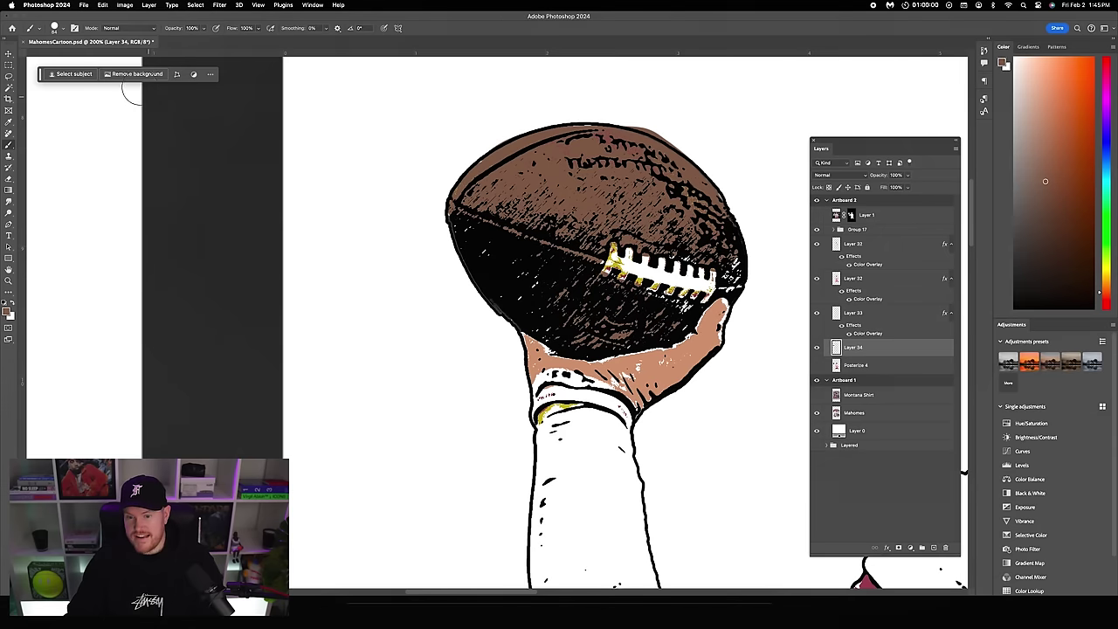
pyautogui.click(63, 28)
pyautogui.moveTo(66, 55); pyautogui.dragTo(61, 55)
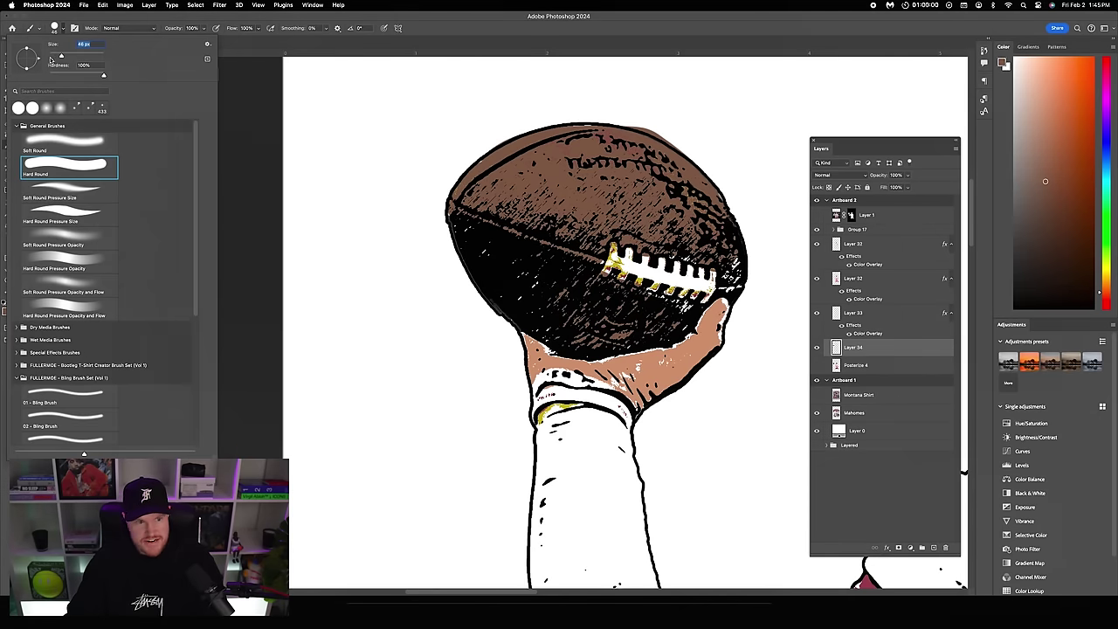
pyautogui.press('Return')
# - Sample the skin tone from the face and paint over the white gaps around the nose on the skin Layer 32
pyautogui.press('v')
pyautogui.scroll(-5, 711, 252)
pyautogui.hscroll(2, 712, 253)
pyautogui.scroll(2, 712, 252)
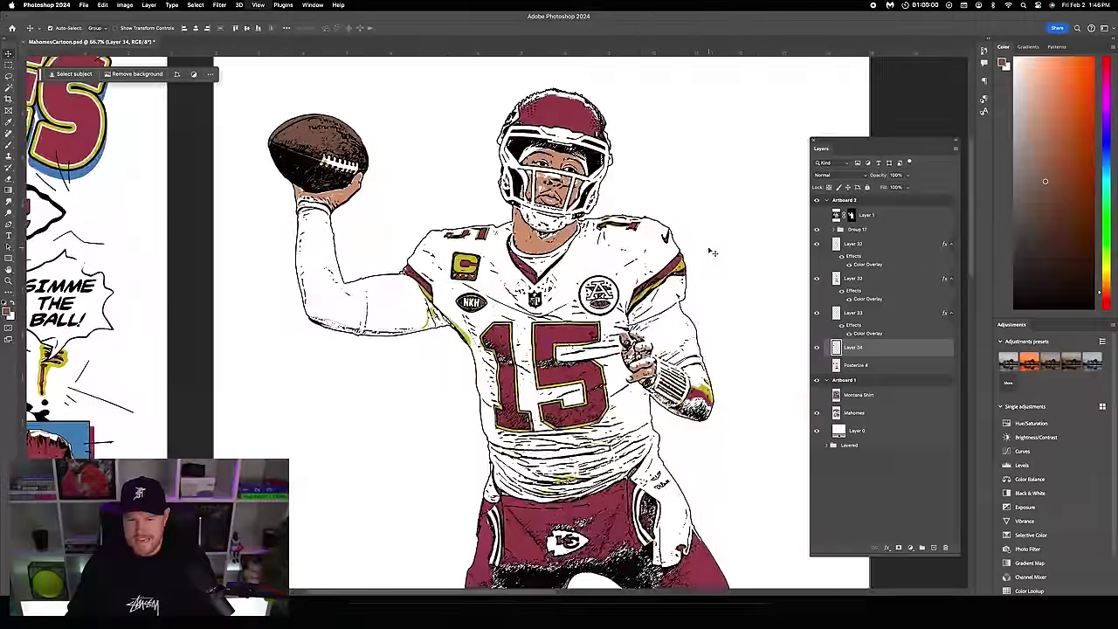
pyautogui.scroll(8, 711, 252)
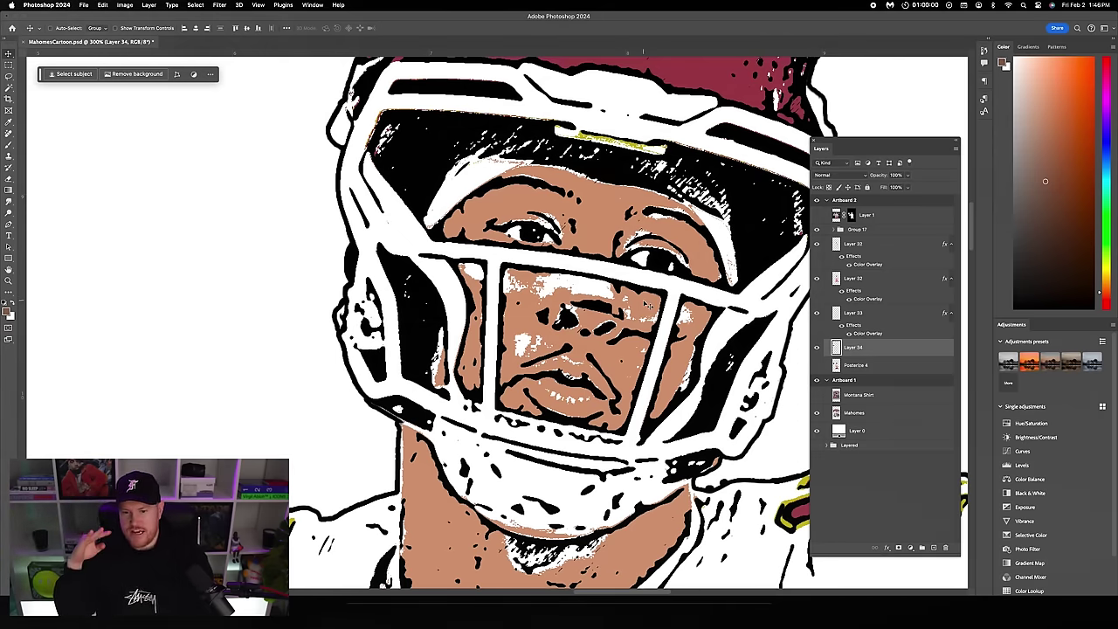
pyautogui.click(852, 299)
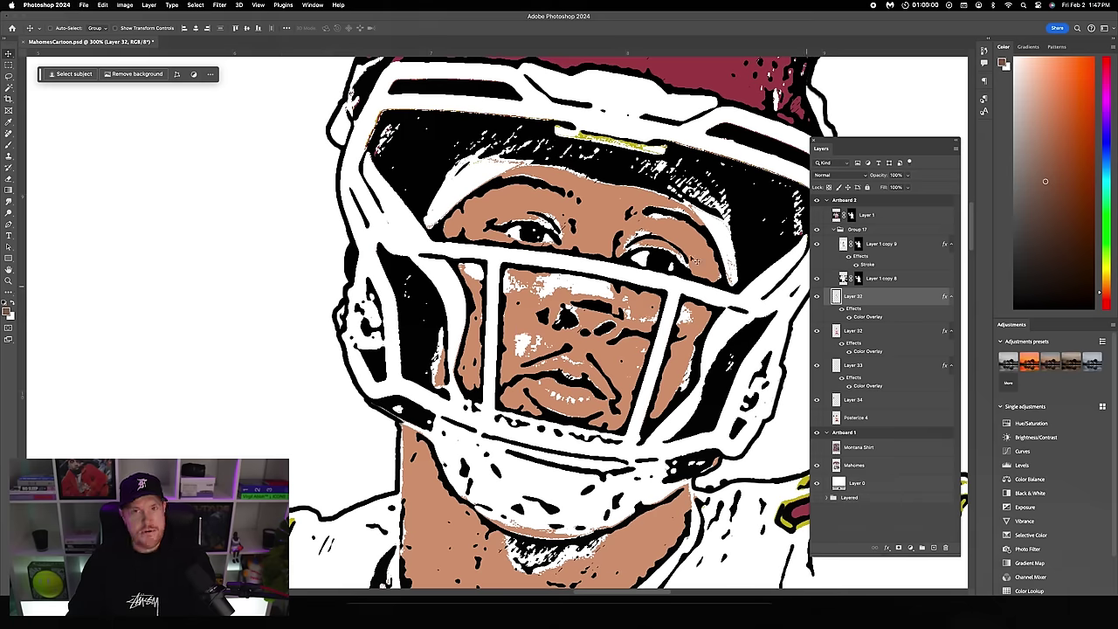
pyautogui.click(8, 123)
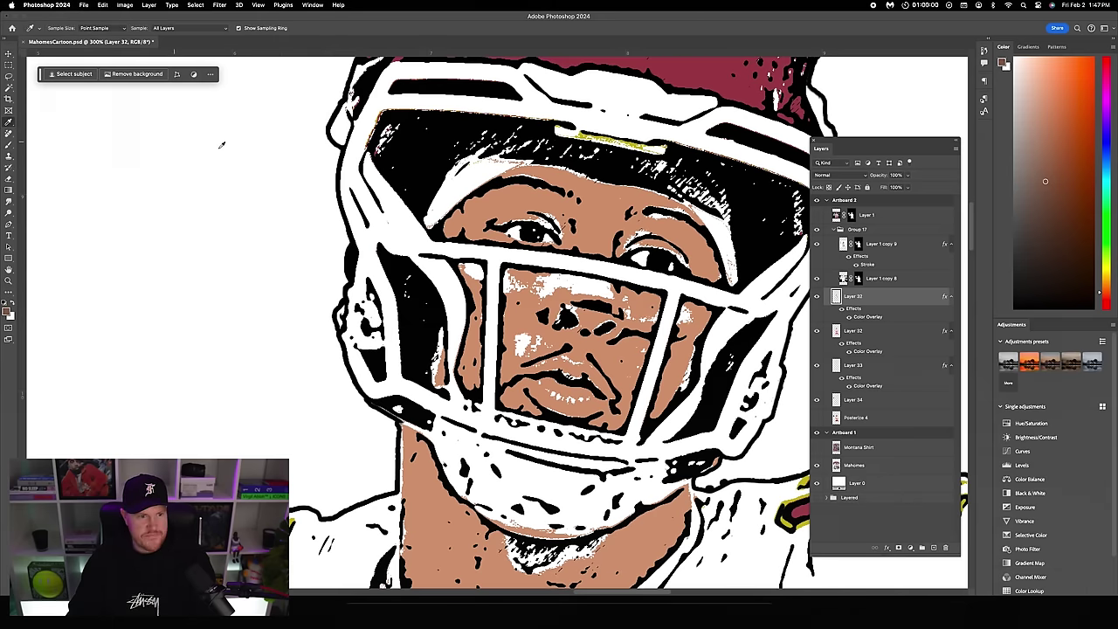
pyautogui.click(493, 208)
pyautogui.press('b')
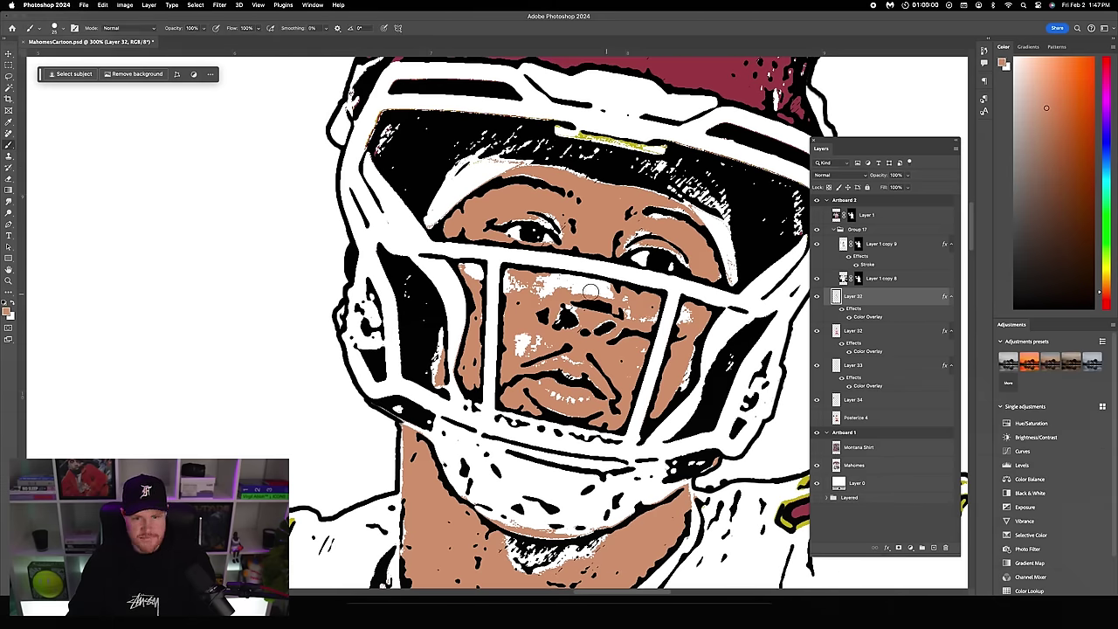
pyautogui.moveTo(539, 288)
pyautogui.mouseDown()
pyautogui.moveTo(609, 288)
pyautogui.moveTo(554, 294)
pyautogui.mouseUp()
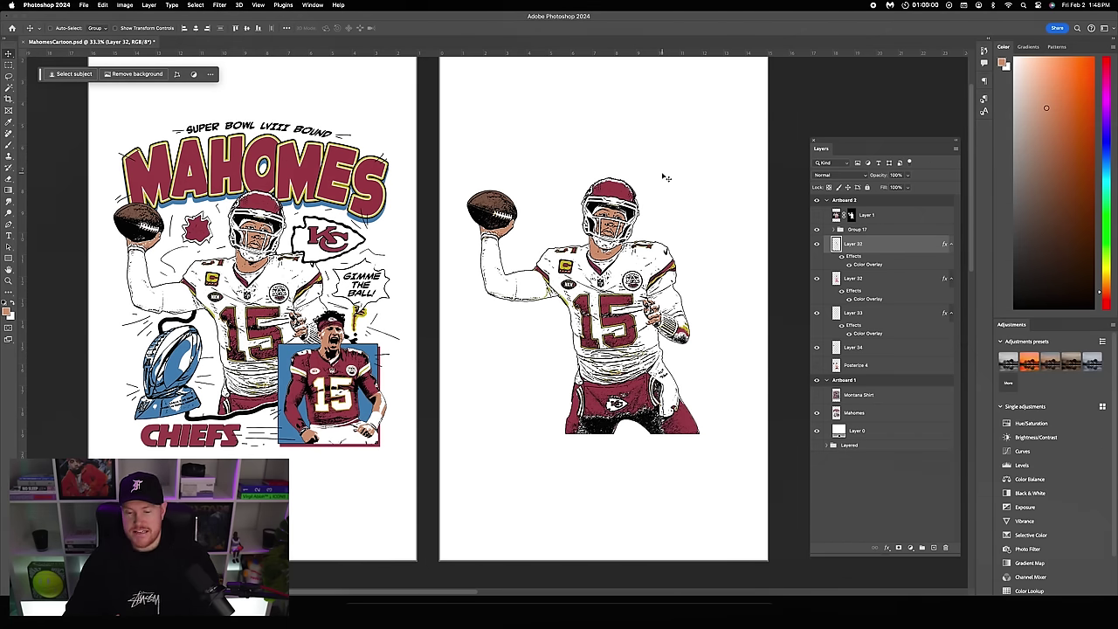
# - Group the line-art Group 17 with the colour layers down to Layer 34, duplicate the group, and hide the original
pyautogui.click(863, 356)
pyautogui.keyDown('shift'); pyautogui.click(870, 244); pyautogui.keyUp('shift')
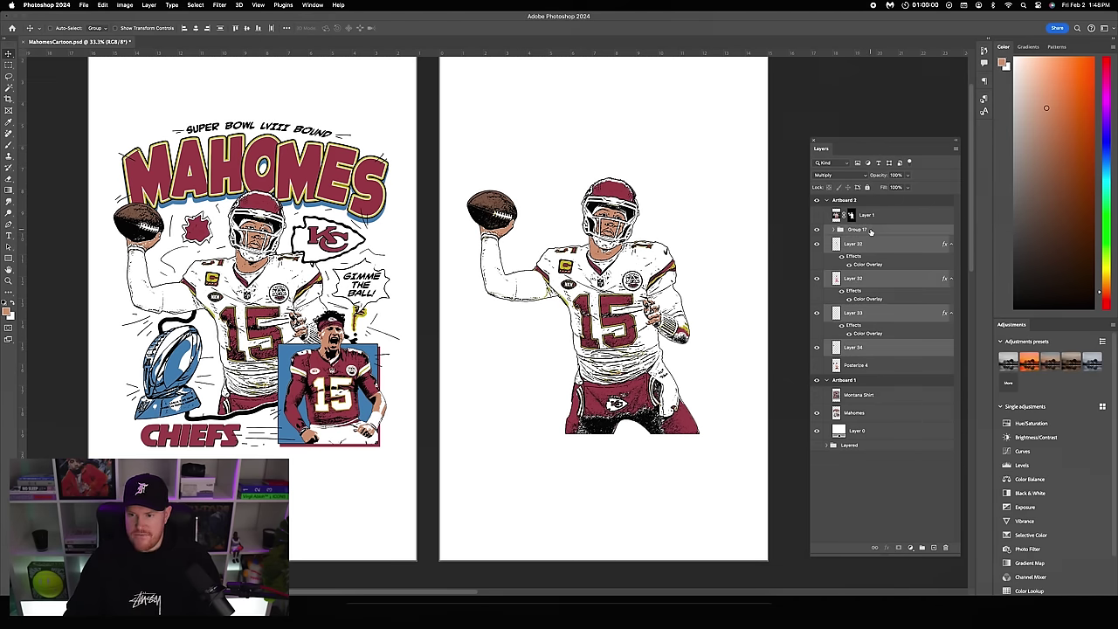
pyautogui.press('super+g')
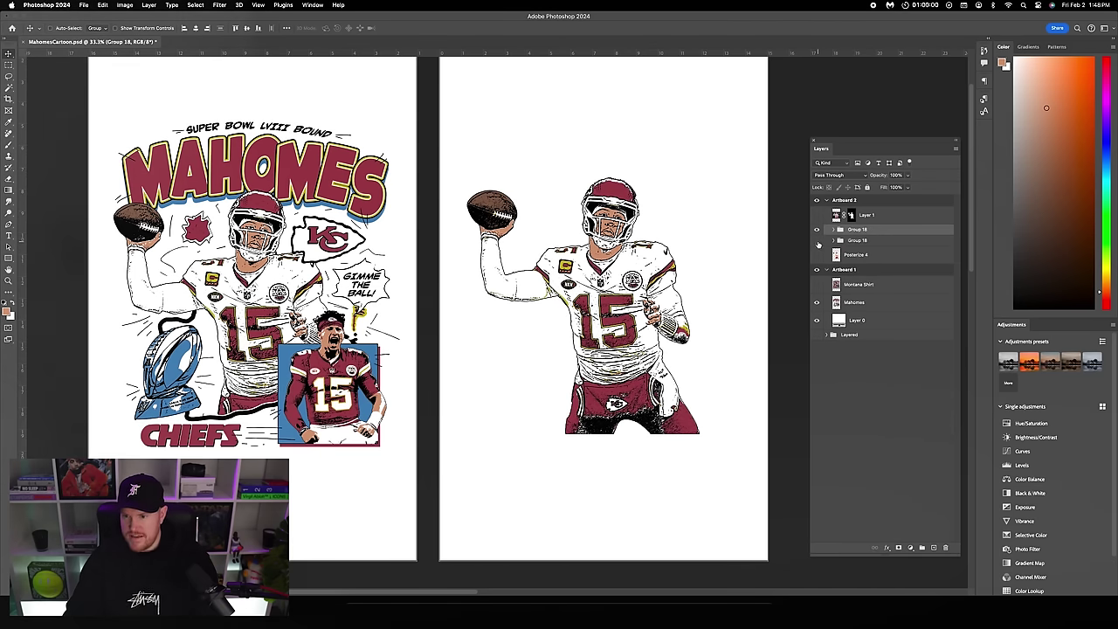
# - Merge the upper copy of Group 18 into a single layer
pyautogui.rightClick(844, 241)
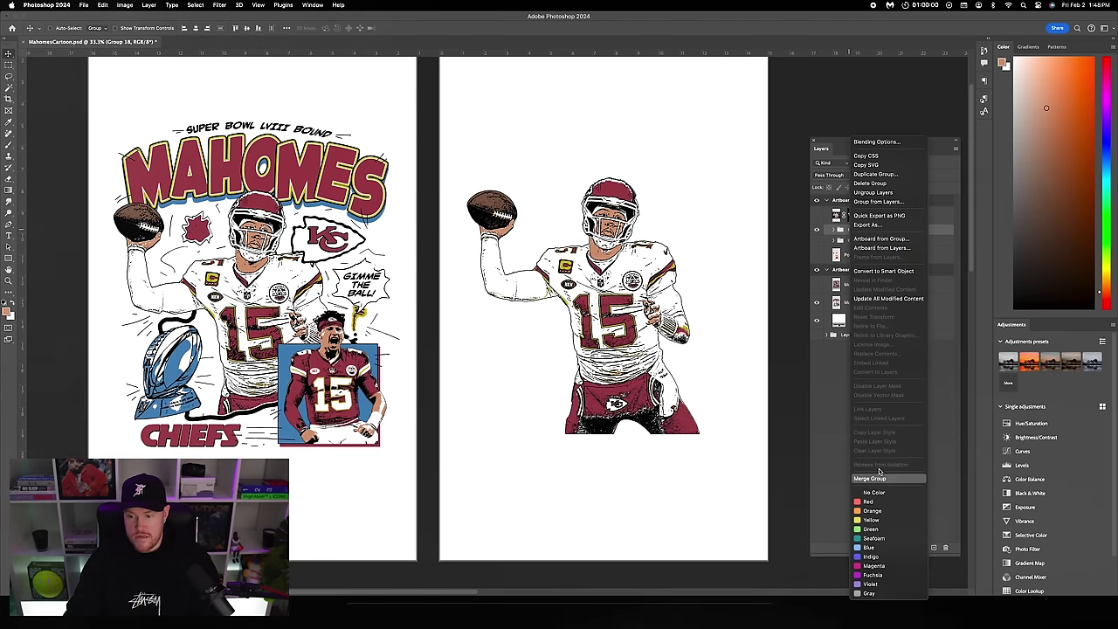
pyautogui.click(880, 477)
pyautogui.moveTo(613, 237); pyautogui.dragTo(637, 242)
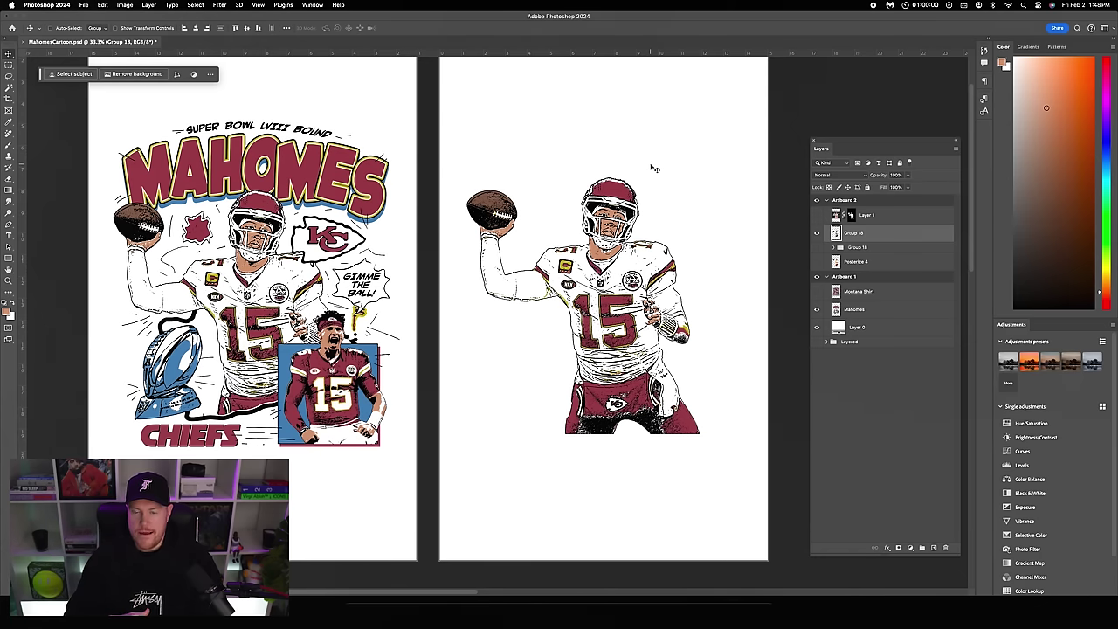
# - Show the Montana Shirt reference layer briefly to examine its layout, and hide it again
pyautogui.hscroll(1, 654, 168)
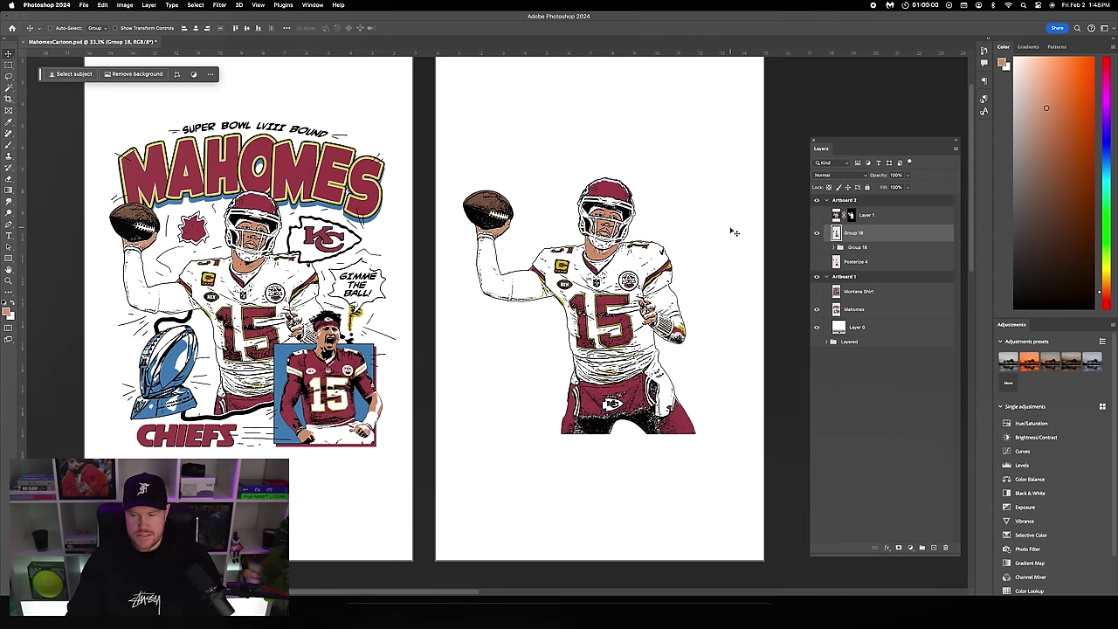
pyautogui.click(870, 297)
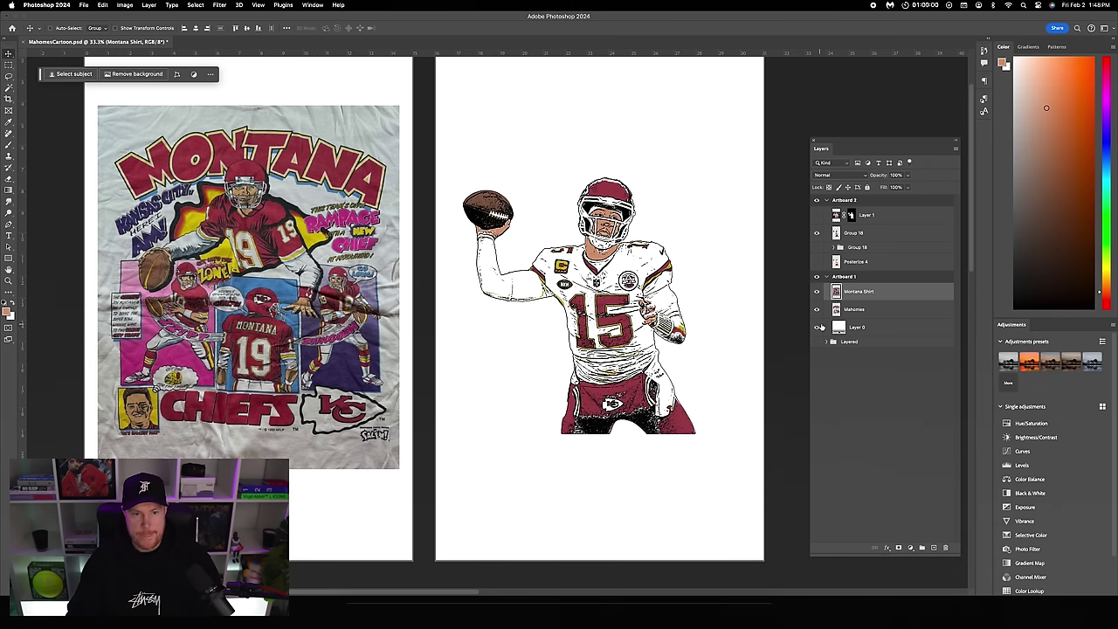
pyautogui.click(816, 291)
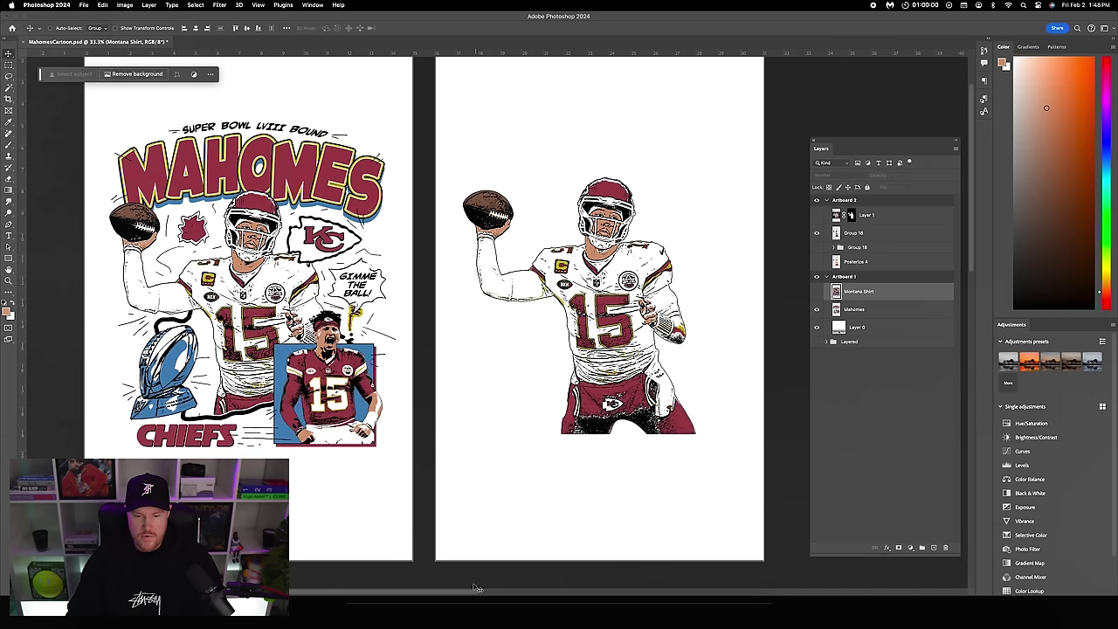
# - Switch to Chrome, accept the terms on the Brands of the World page, download the Kansas City Chiefs vector logo, and minimize the browser
pyautogui.click(478, 609)
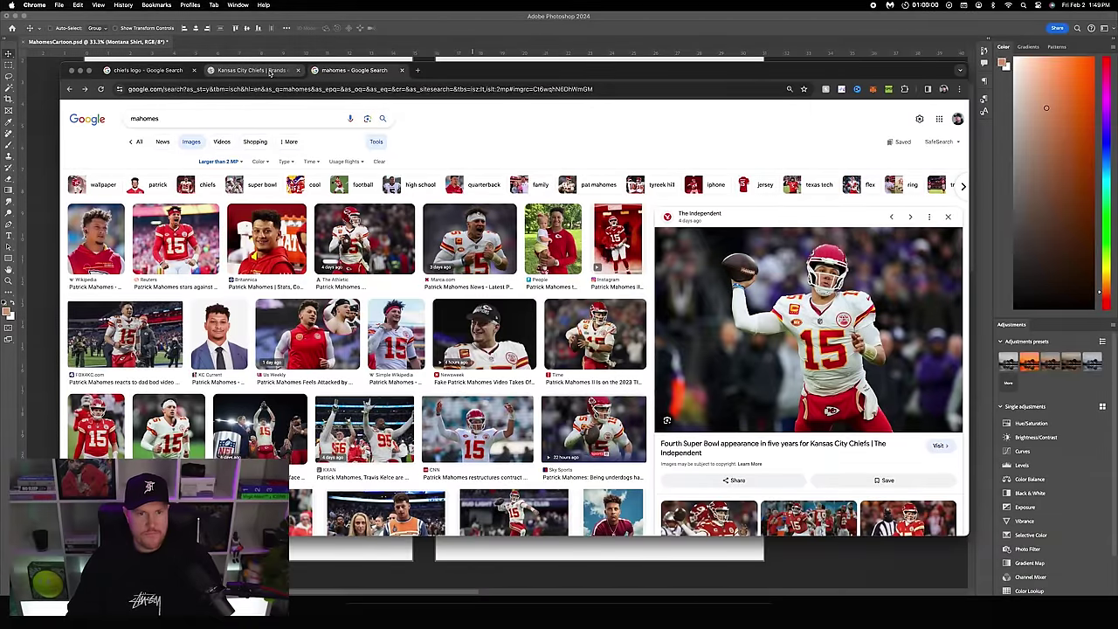
pyautogui.click(271, 71)
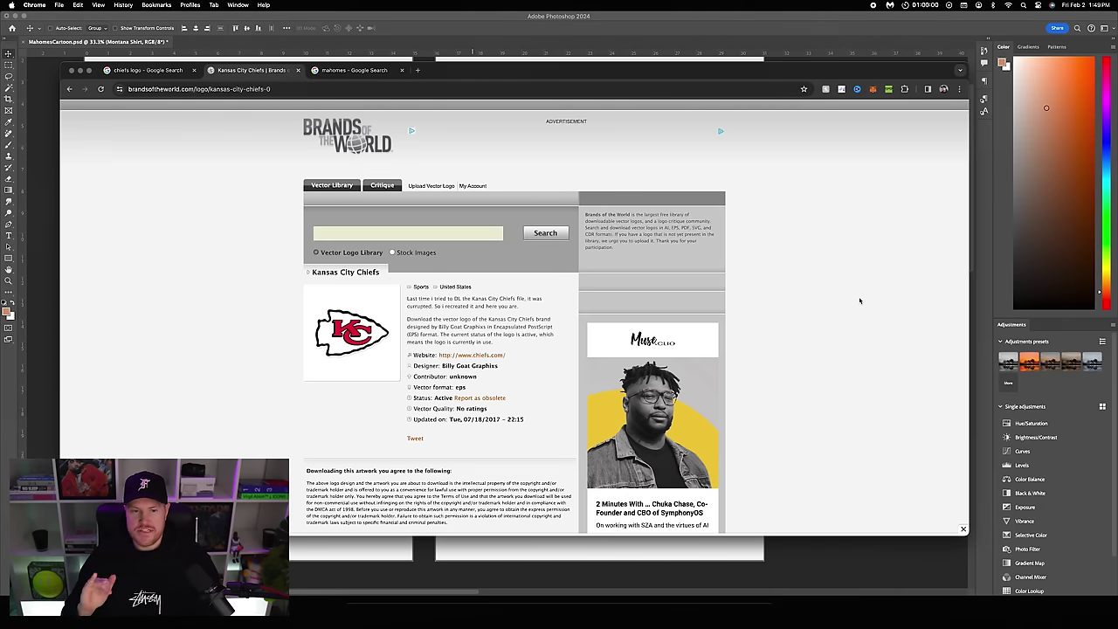
pyautogui.scroll(-2, 859, 301)
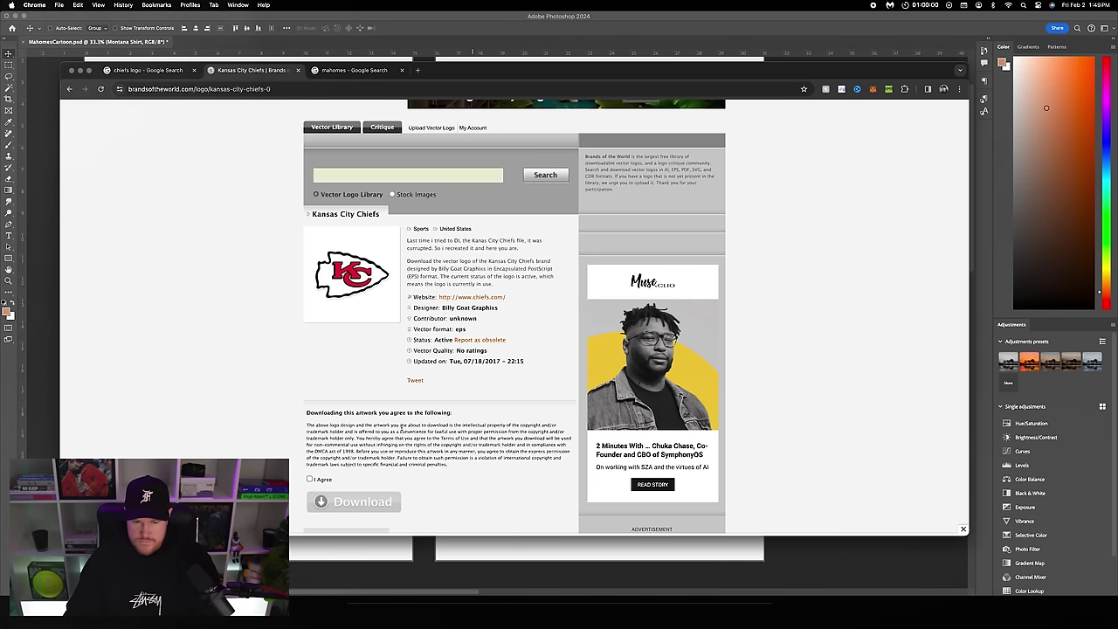
pyautogui.click(310, 480)
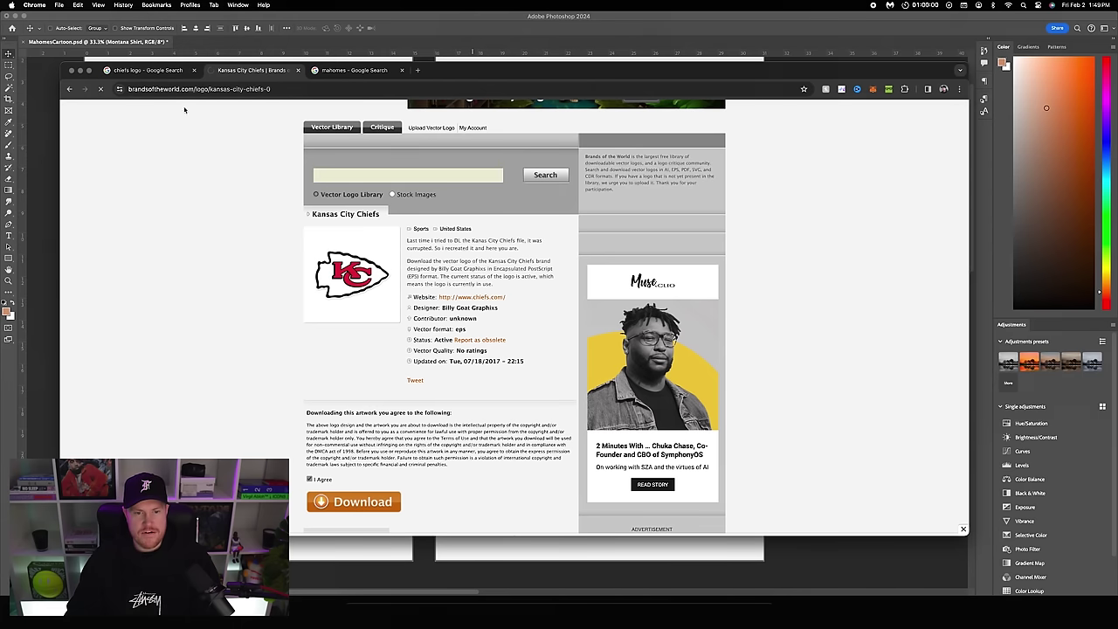
pyautogui.scroll(-3, 450, 342)
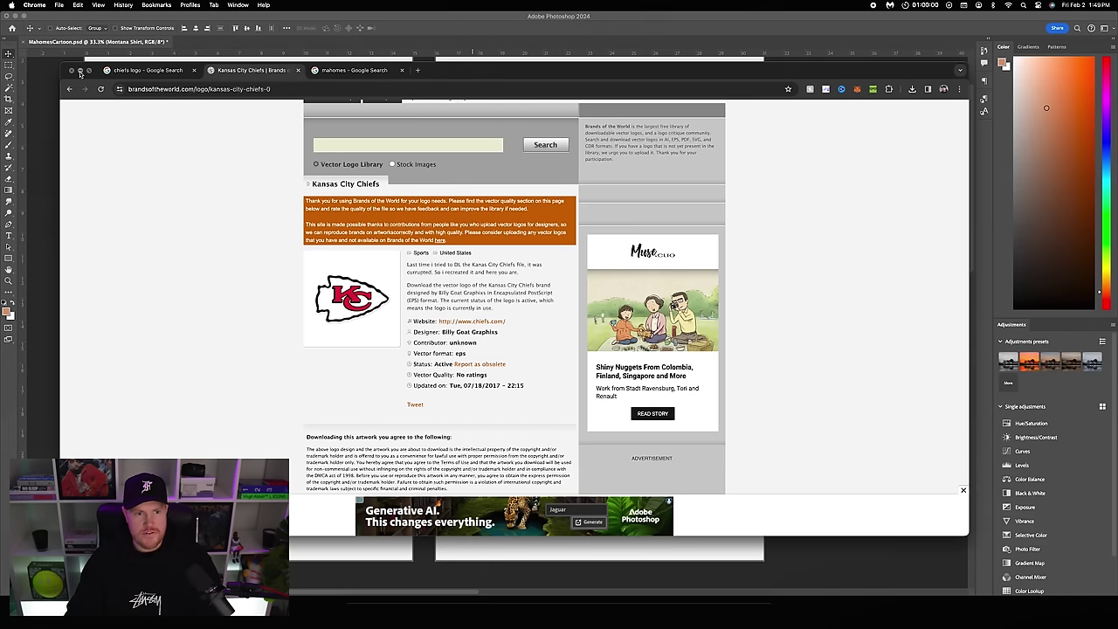
pyautogui.click(80, 71)
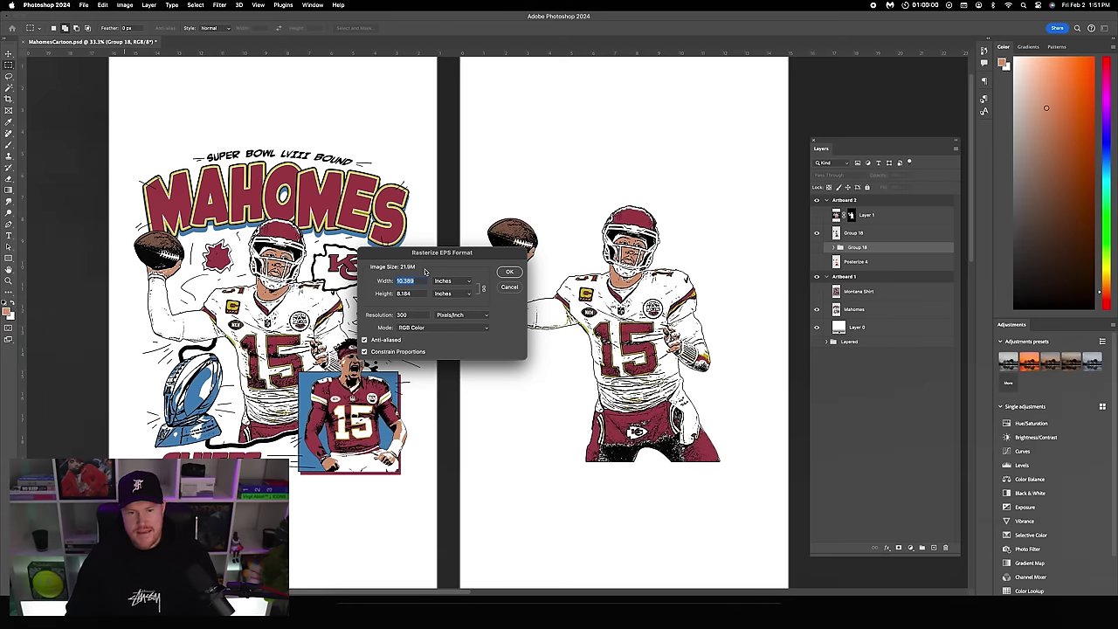
# - Rasterize the Chiefs logo EPS at 15 inches wide, then select and copy the arrowhead without the registration marks
pyautogui.write('15')
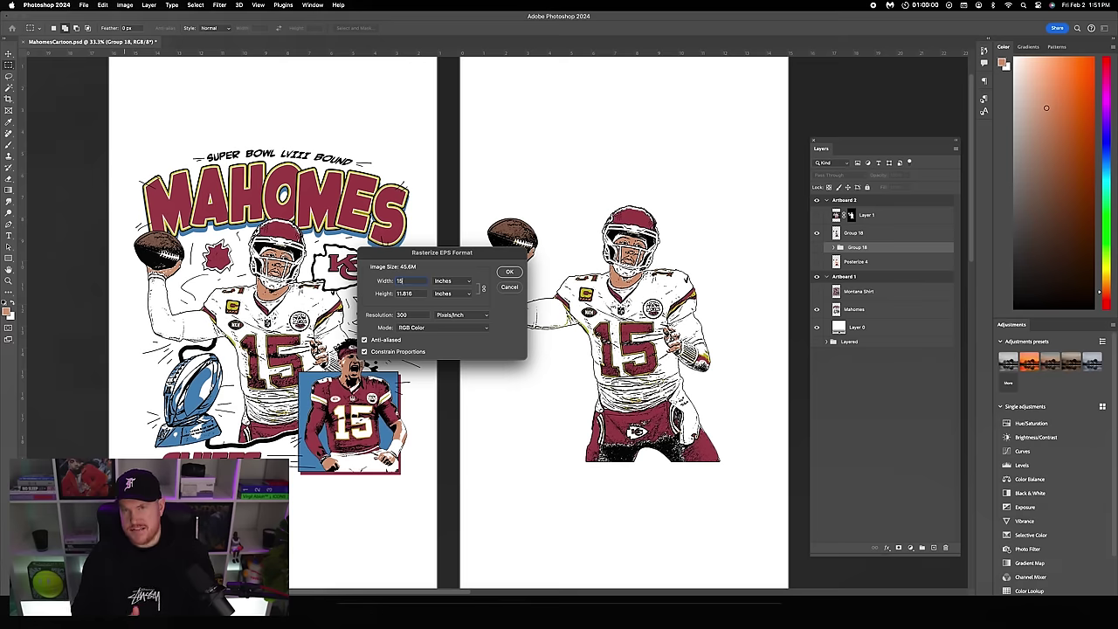
pyautogui.click(509, 272)
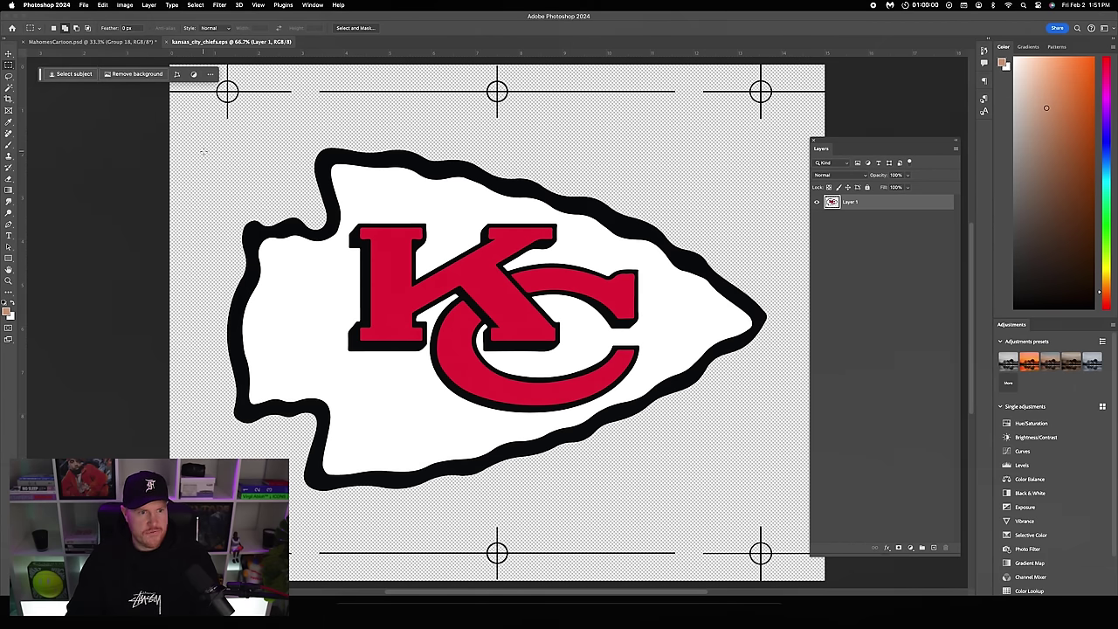
pyautogui.moveTo(204, 141); pyautogui.dragTo(779, 502)
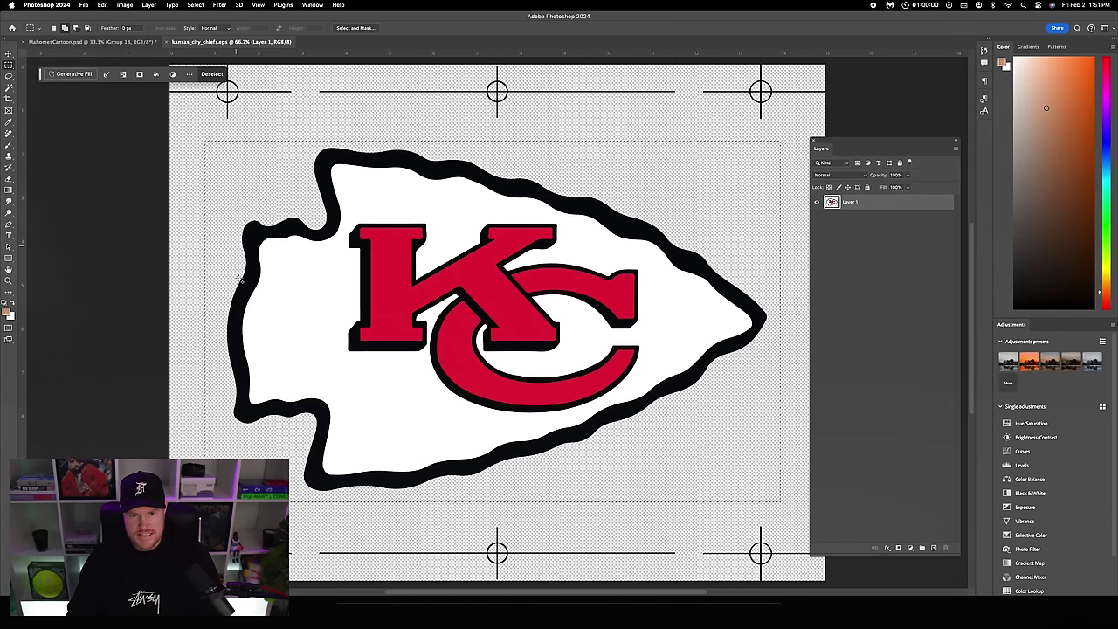
# - Return to MahomesCartoon.psd and rename the merged Group 18 player layer as Patrick Main
pyautogui.click(87, 41)
pyautogui.press('v')
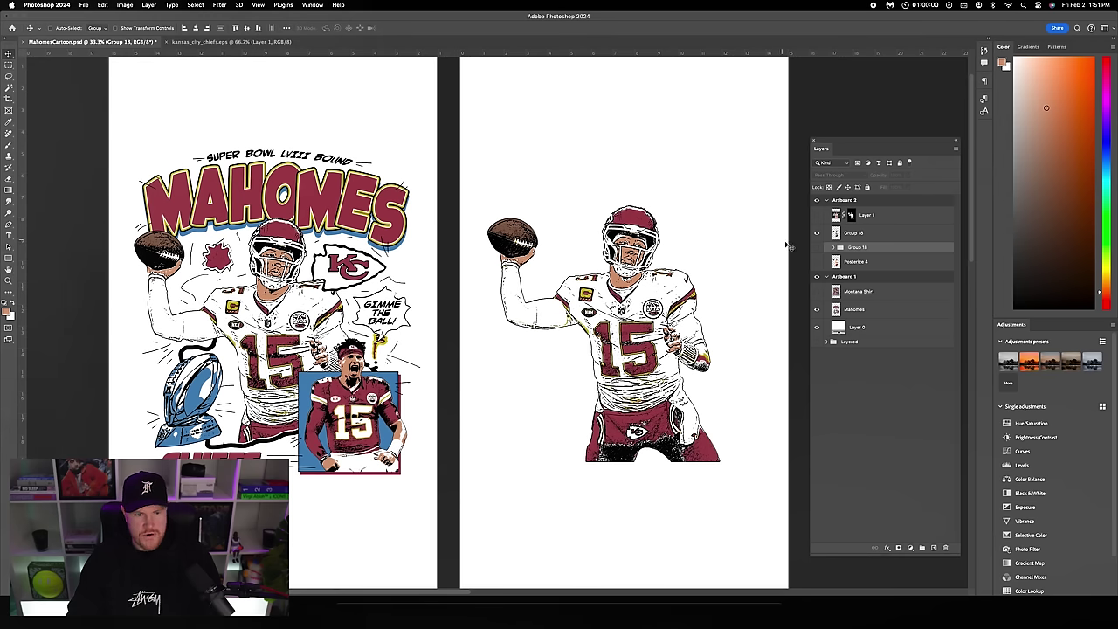
pyautogui.click(861, 232)
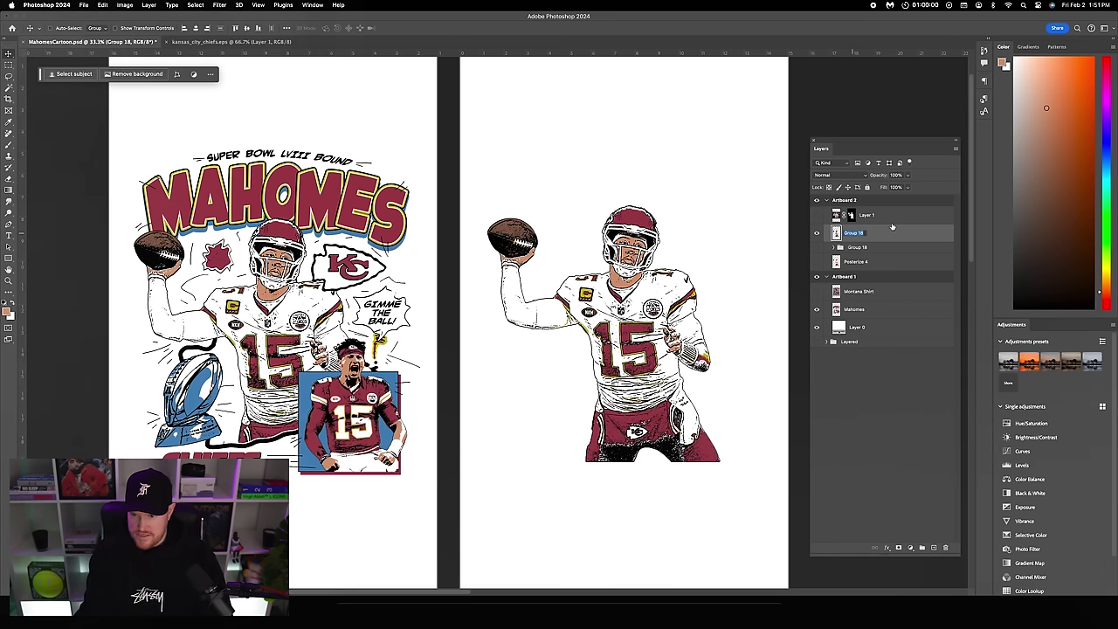
pyautogui.write('Patrick Main')
pyautogui.press('Return')
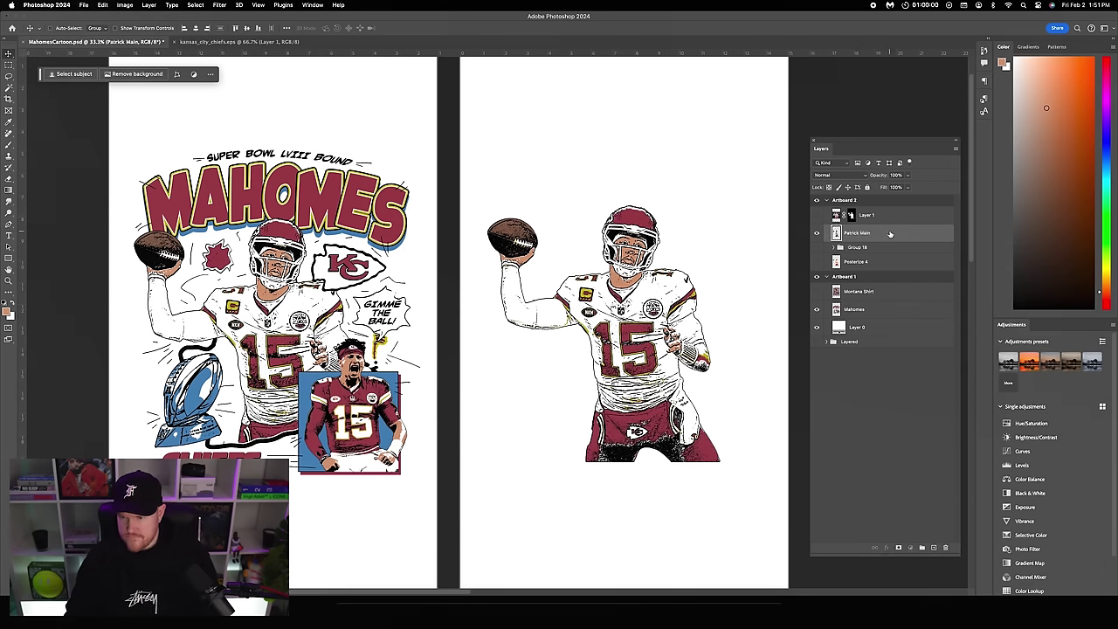
# - Paste the Chiefs logo into the second artboard and place it beneath the Patrick Main layer
pyautogui.press('super+v')
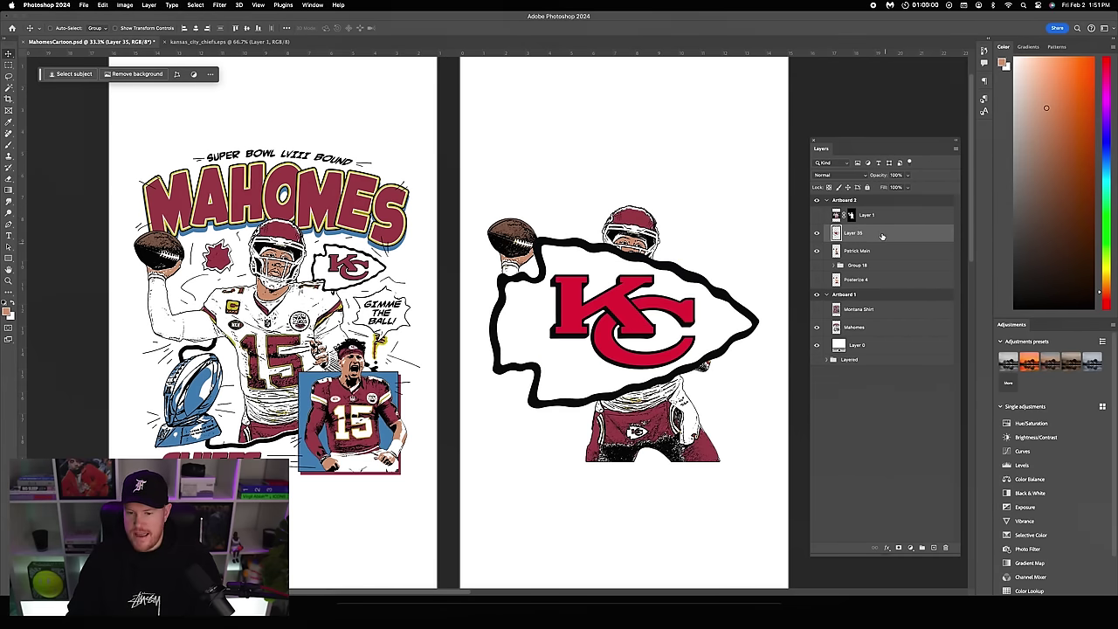
pyautogui.moveTo(889, 252); pyautogui.dragTo(888, 229)
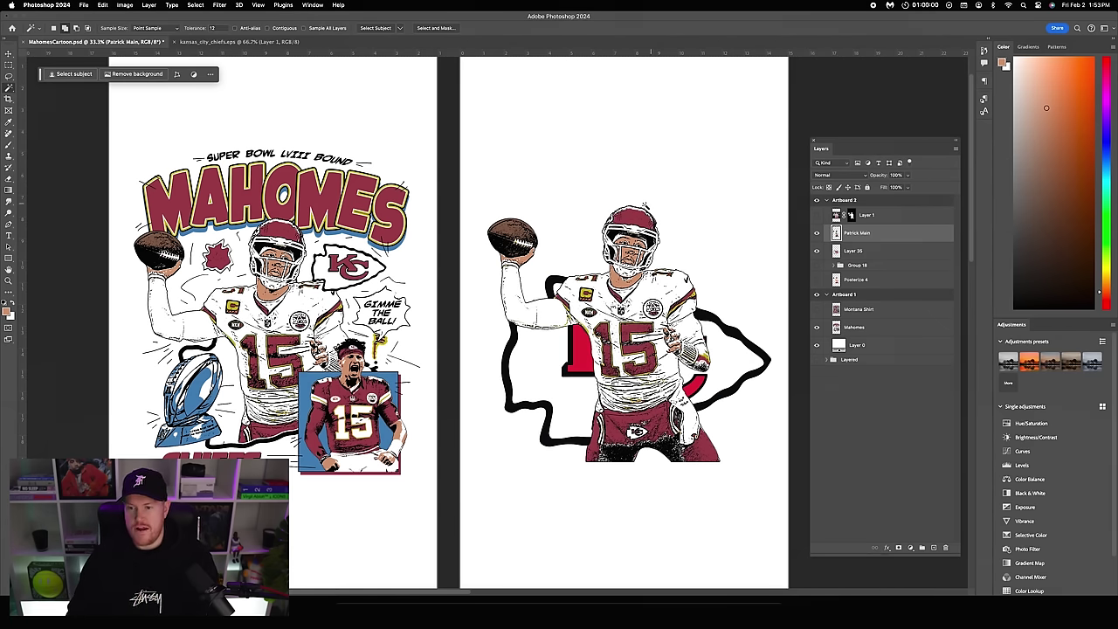
# - Hide the Patrick Main layer and rename the pasted logo layer as Arrowhead
pyautogui.click(816, 234)
pyautogui.click(853, 252)
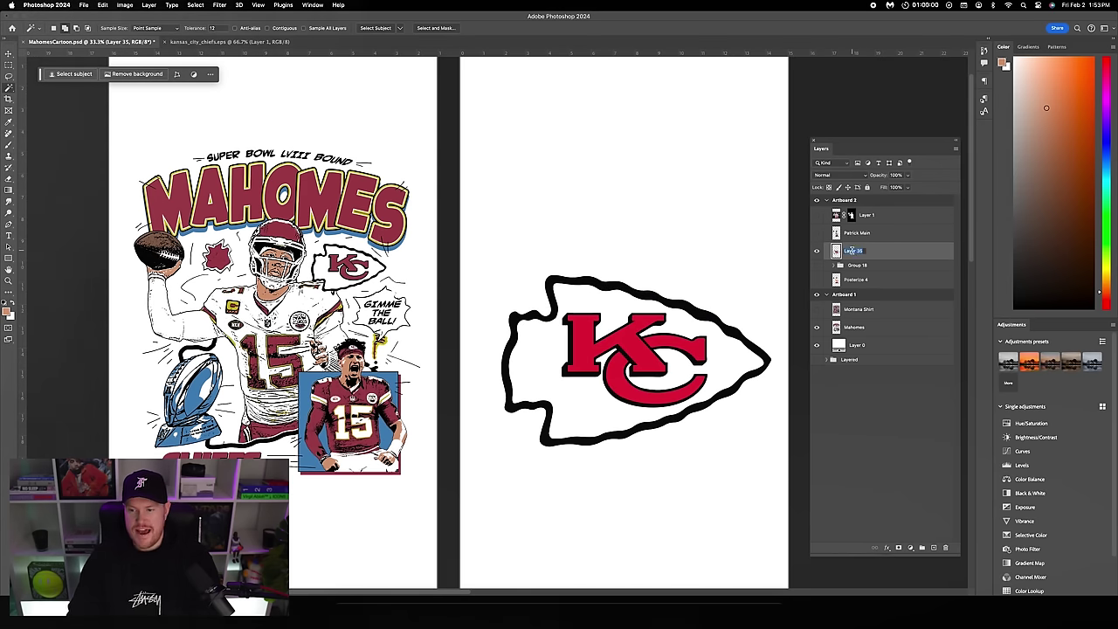
pyautogui.press('Return')
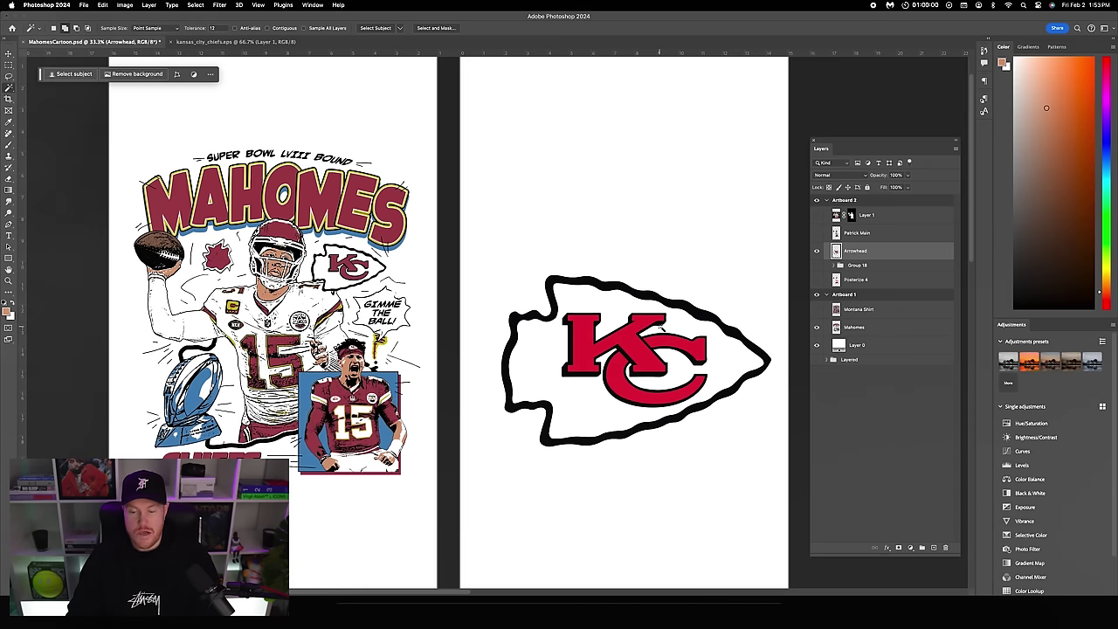
# - Paint over the KC letters in white with an enlarged Hard Round brush, keeping only the arrowhead outline
pyautogui.click(10, 145)
pyautogui.click(55, 28)
pyautogui.click(88, 58)
pyautogui.click(602, 321)
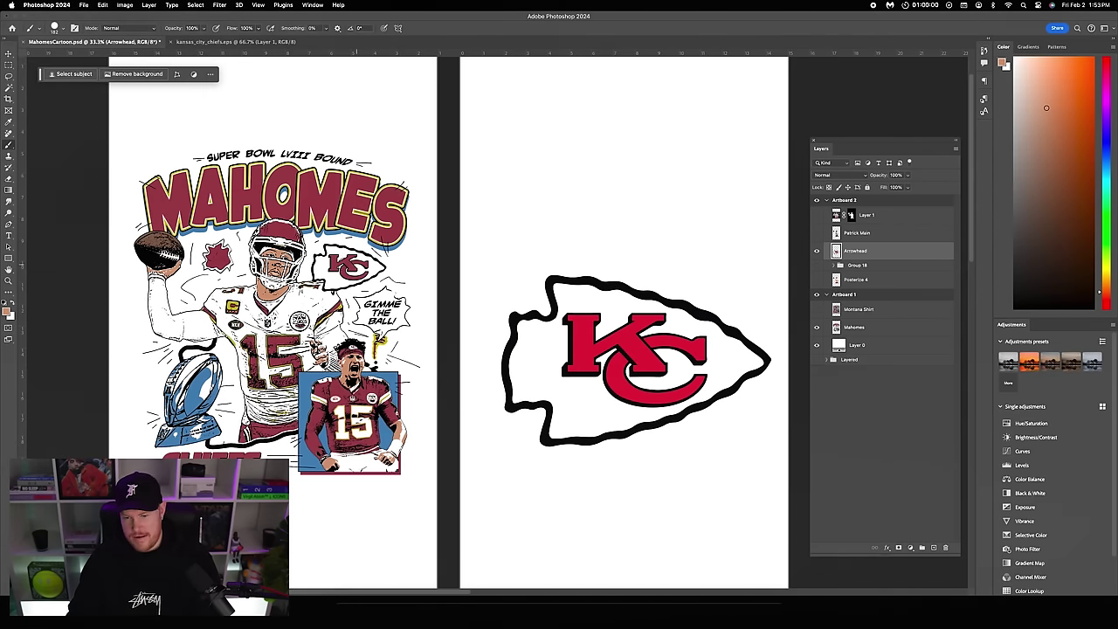
pyautogui.click(12, 302)
pyautogui.click(62, 30)
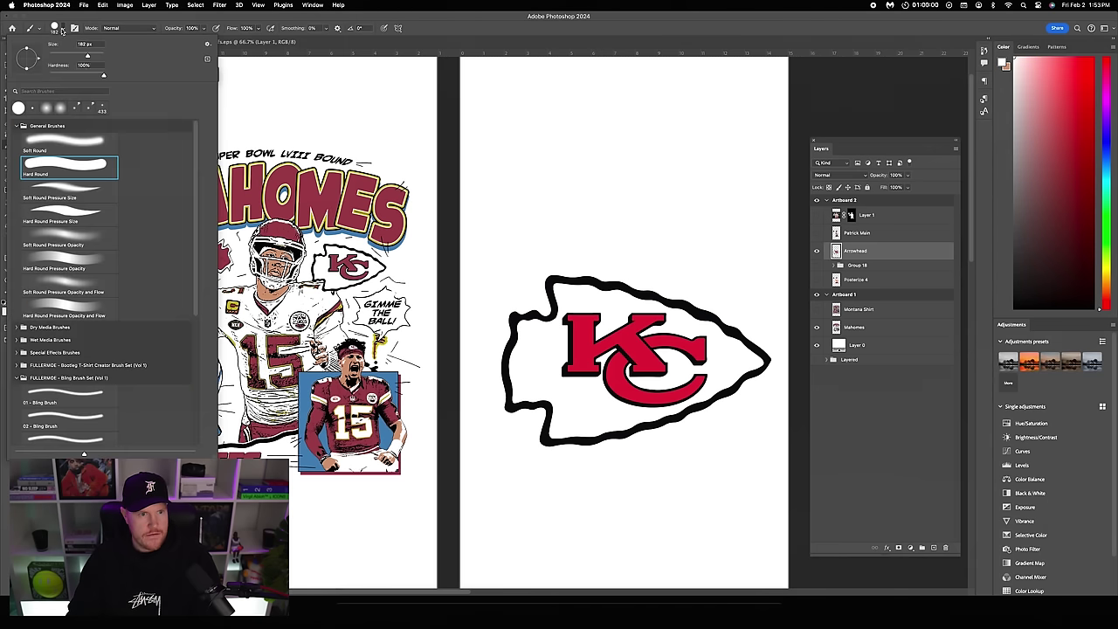
pyautogui.moveTo(96, 60); pyautogui.dragTo(99, 57)
pyautogui.moveTo(578, 314)
pyautogui.mouseDown()
pyautogui.moveTo(573, 365)
pyautogui.moveTo(587, 314)
pyautogui.moveTo(707, 345)
pyautogui.moveTo(593, 344)
pyautogui.moveTo(614, 376)
pyautogui.moveTo(596, 359)
pyautogui.moveTo(707, 361)
pyautogui.moveTo(675, 380)
pyautogui.moveTo(614, 388)
pyautogui.moveTo(682, 383)
pyautogui.moveTo(636, 394)
pyautogui.mouseUp()
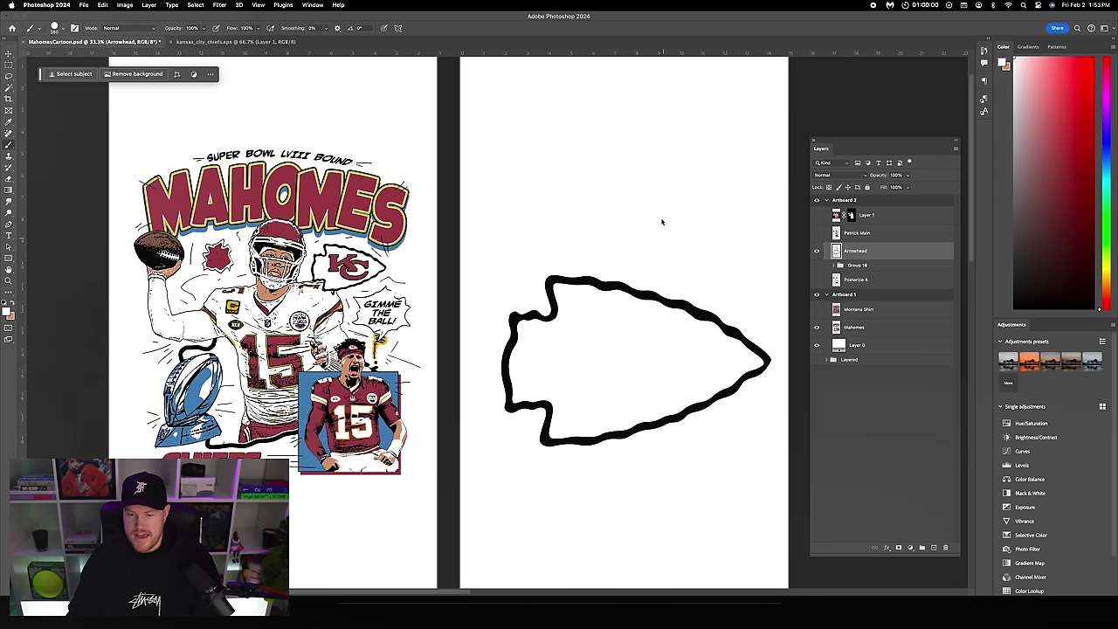
# - Show the Patrick Main layer and clip it to the Arrowhead layer with a clipping mask
pyautogui.press('w')
pyautogui.click(818, 252)
pyautogui.click(818, 251)
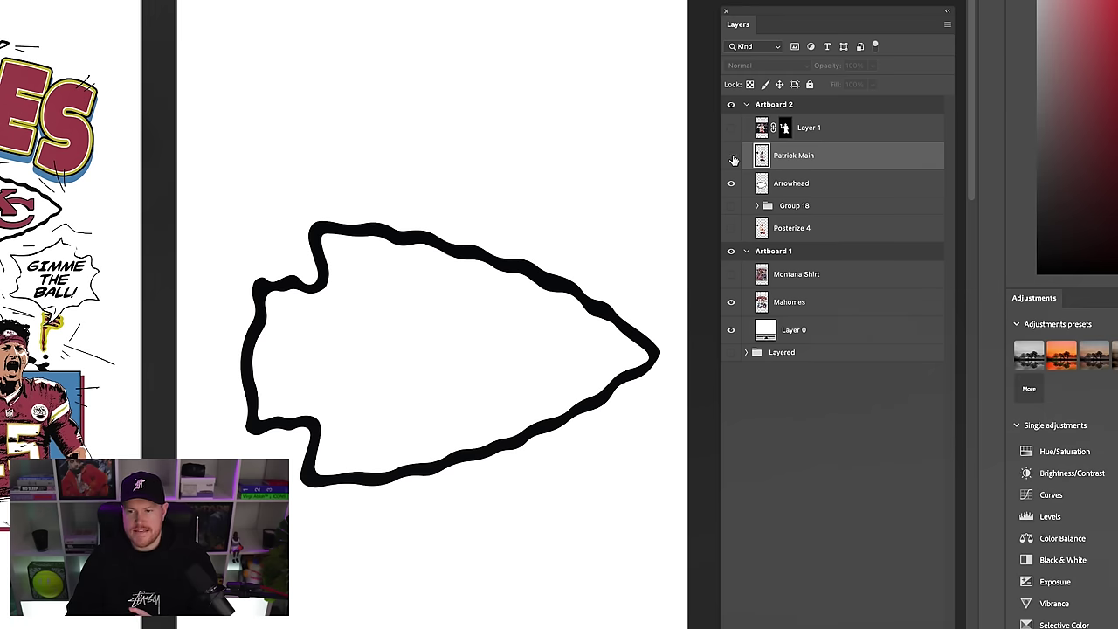
pyautogui.click(731, 155)
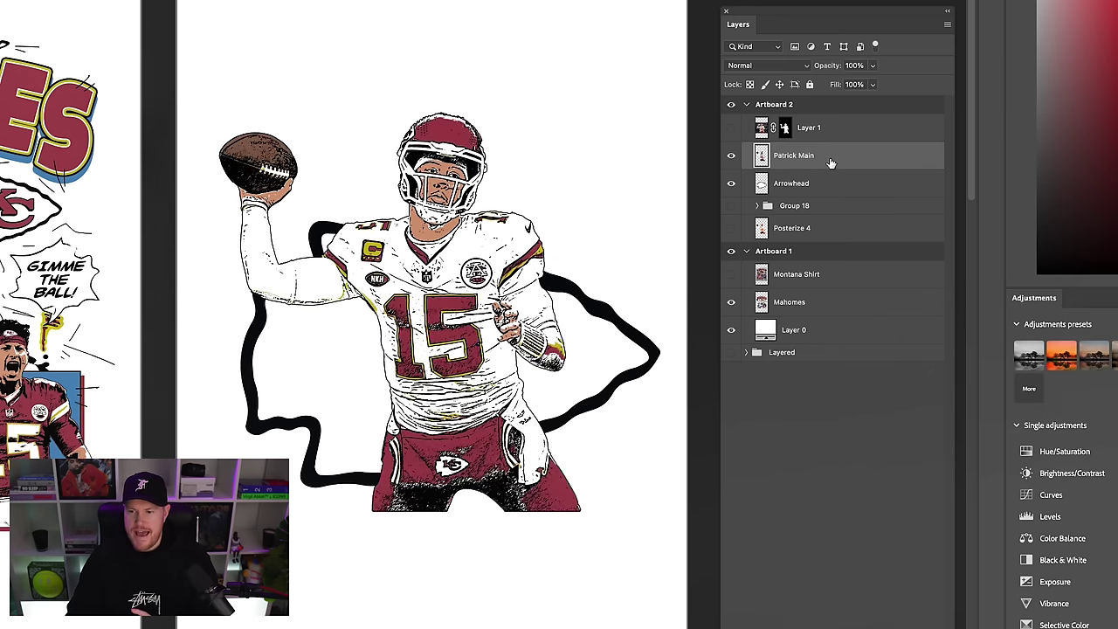
pyautogui.rightClick(829, 161)
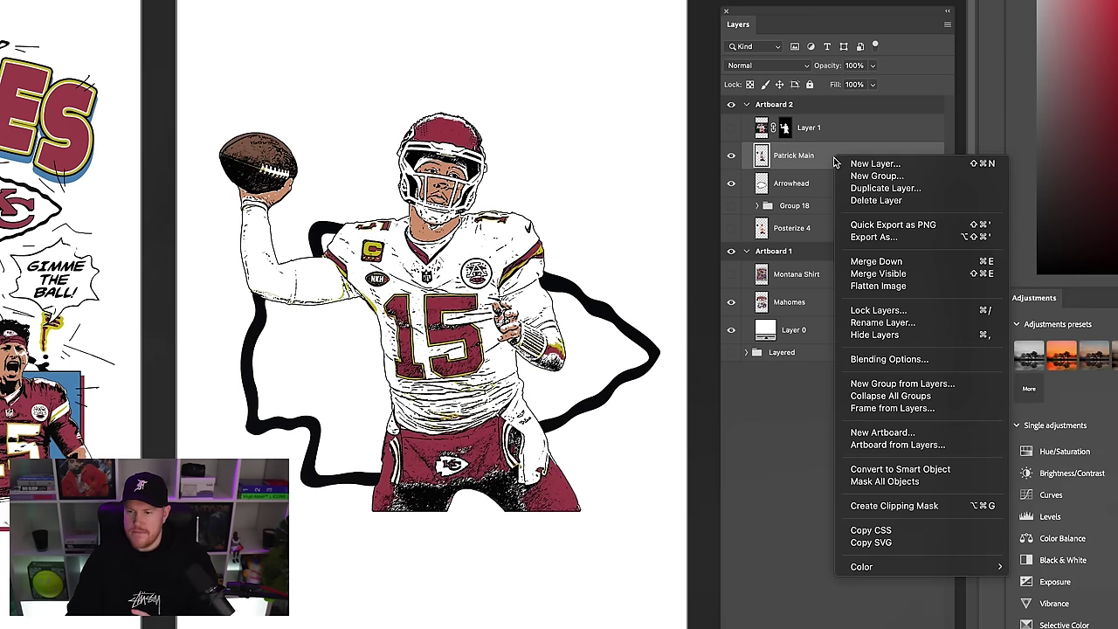
pyautogui.click(894, 506)
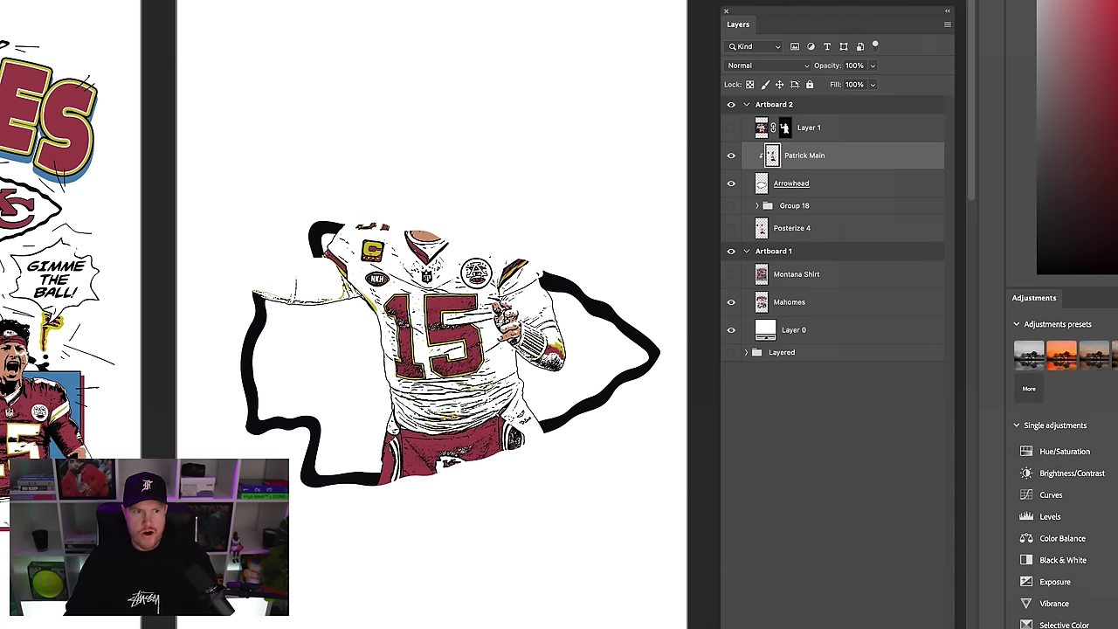
# - Select the player's upper half with a rectangular marquee and copy it to a new unclipped layer above Patrick Main
pyautogui.moveTo(202, 27); pyautogui.dragTo(691, 321)
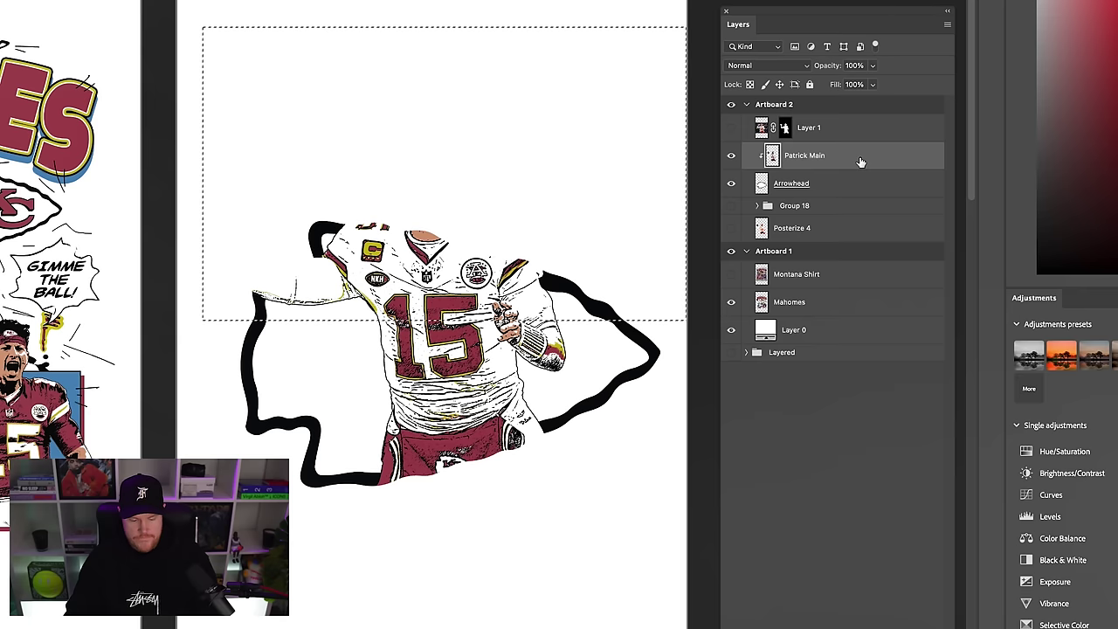
pyautogui.hotkey('ctrl', 'j')
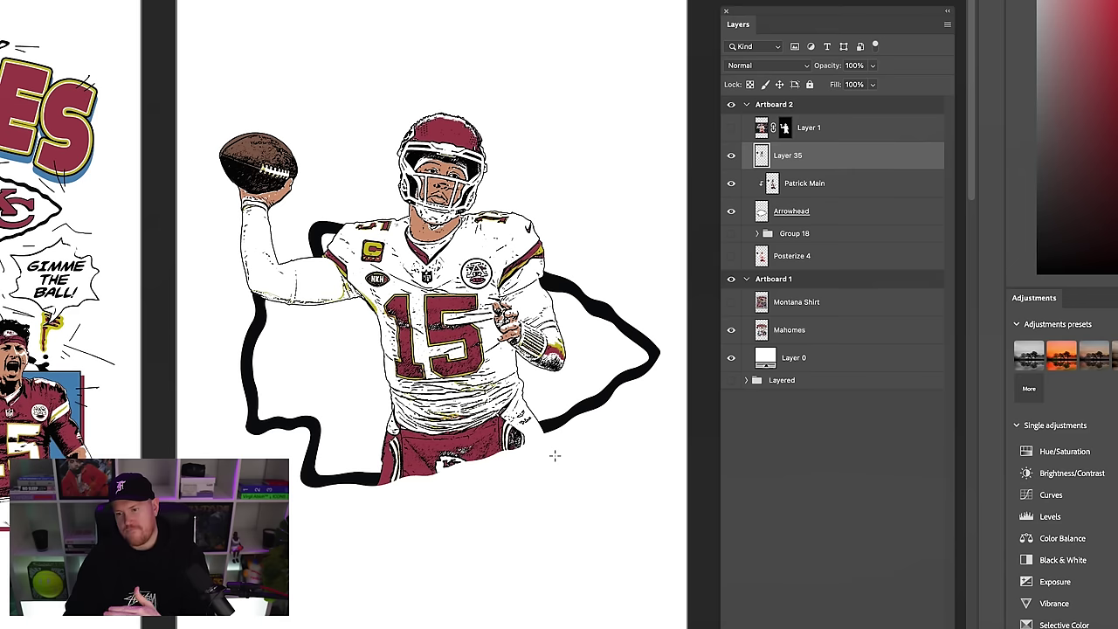
# - Lasso the arrowhead's lower edge across the player's legs, copy it from Arrowhead to a new layer above Patrick Main, and deselect
pyautogui.click(844, 185)
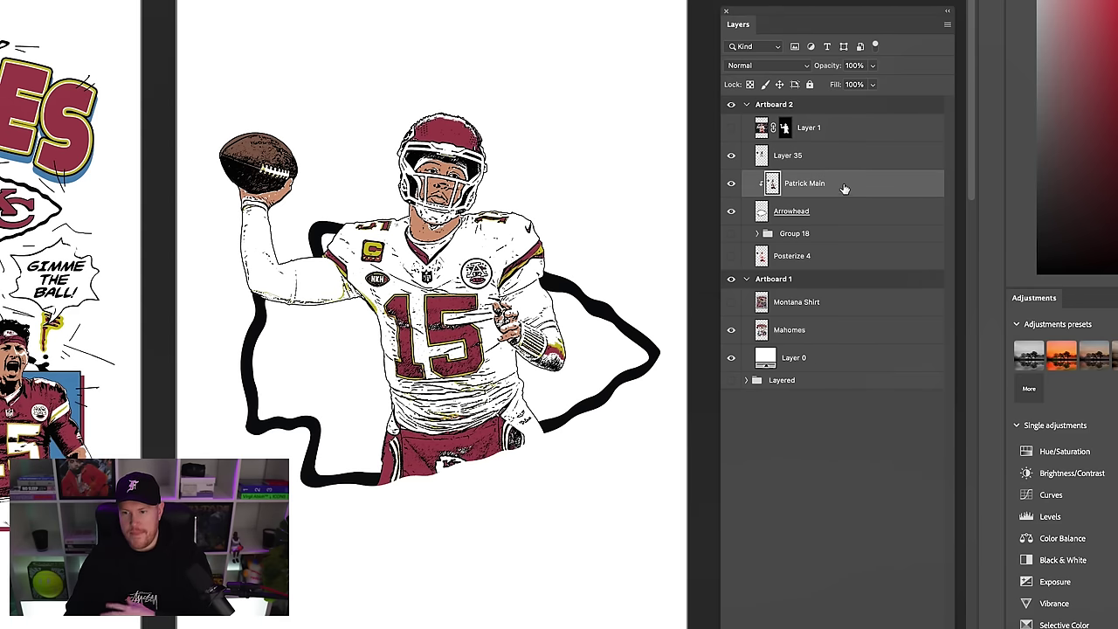
pyautogui.click(841, 217)
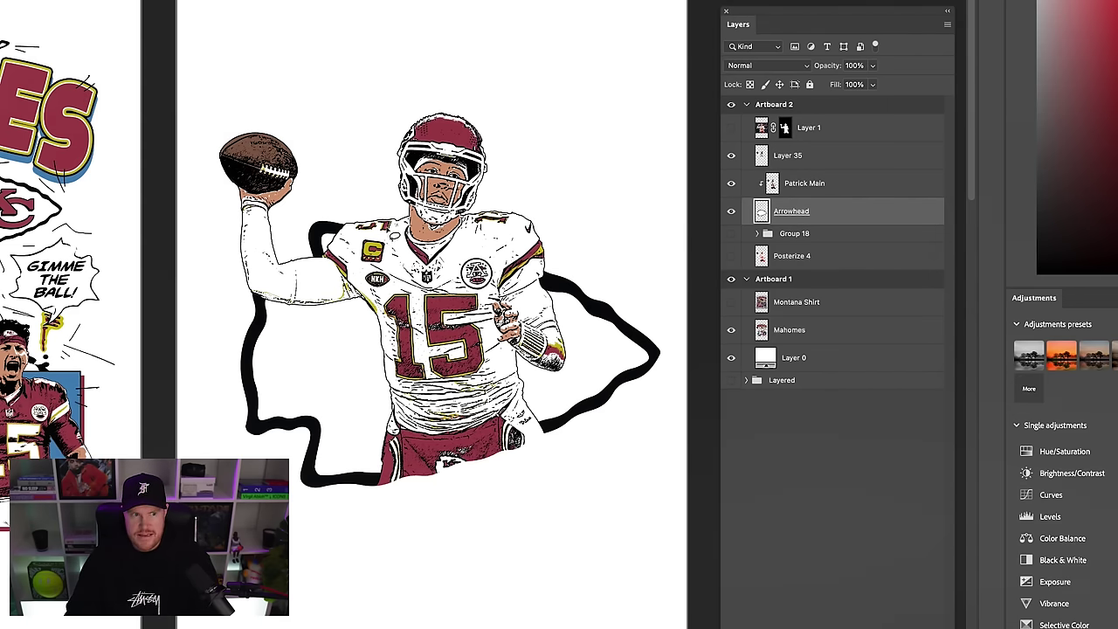
pyautogui.moveTo(569, 393)
pyautogui.mouseDown()
pyautogui.moveTo(546, 428)
pyautogui.moveTo(552, 410)
pyautogui.moveTo(378, 447)
pyautogui.moveTo(414, 516)
pyautogui.moveTo(599, 462)
pyautogui.moveTo(543, 403)
pyautogui.mouseUp()
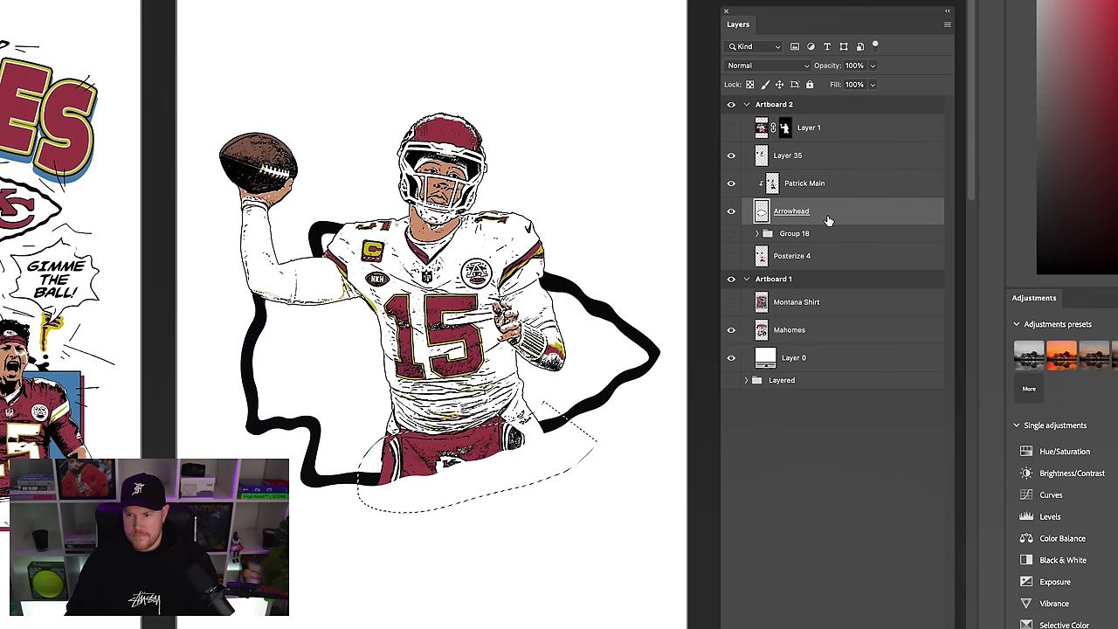
pyautogui.hotkey('ctrl', 'j')
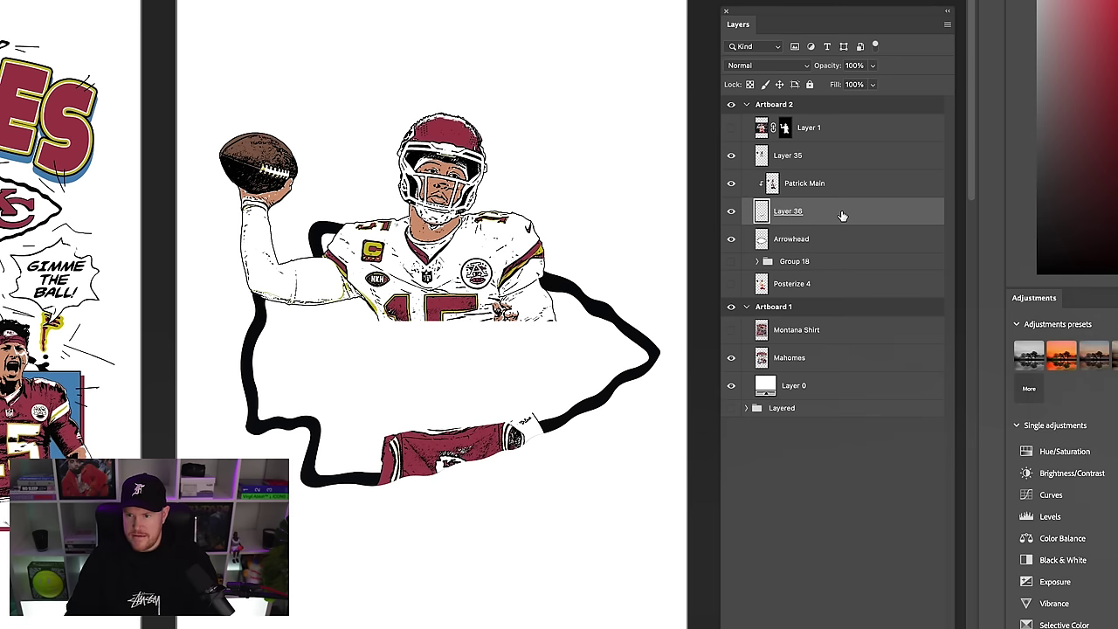
pyautogui.moveTo(841, 215); pyautogui.dragTo(841, 167)
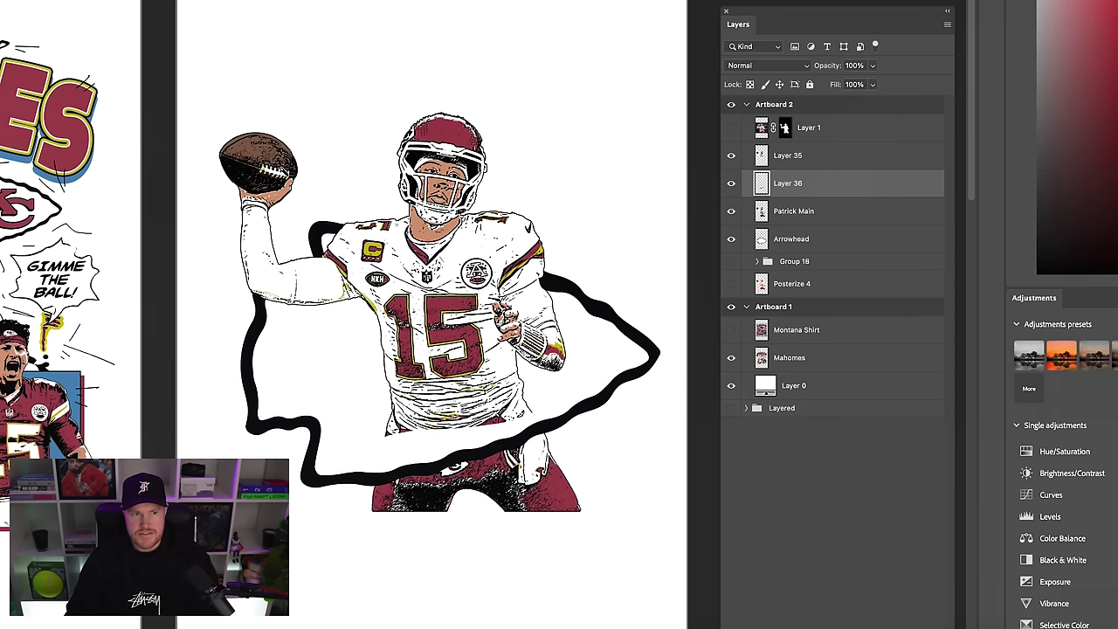
pyautogui.rightClick(534, 197)
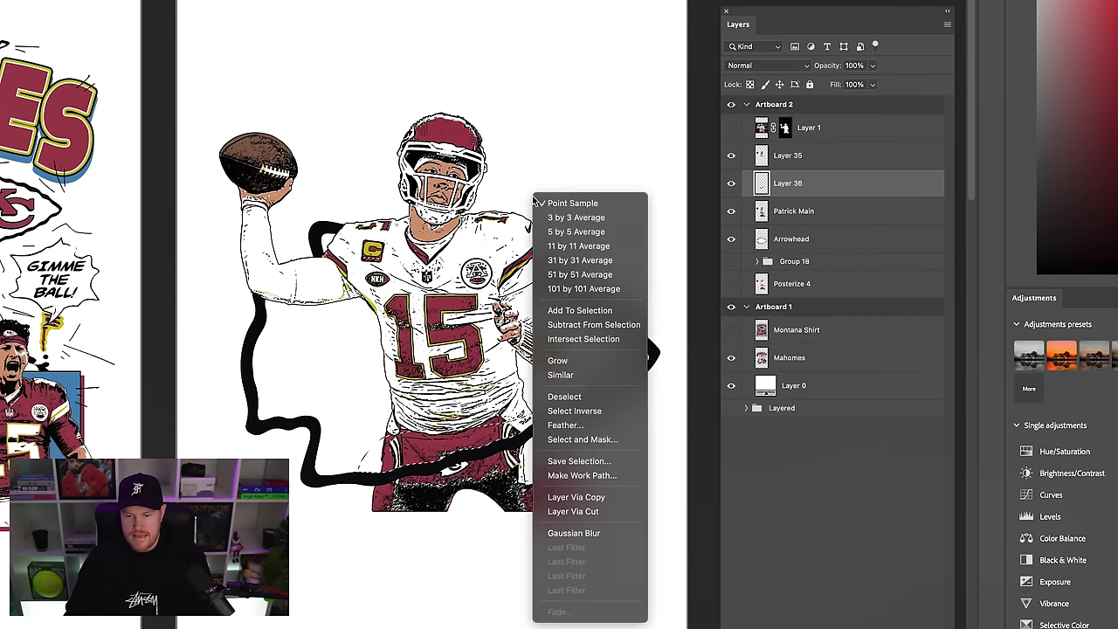
pyautogui.click(564, 397)
# - Clip the Patrick Main layer to the Arrowhead layer again with a clipping mask
pyautogui.moveTo(825, 218); pyautogui.dragTo(840, 215)
pyautogui.rightClick(841, 214)
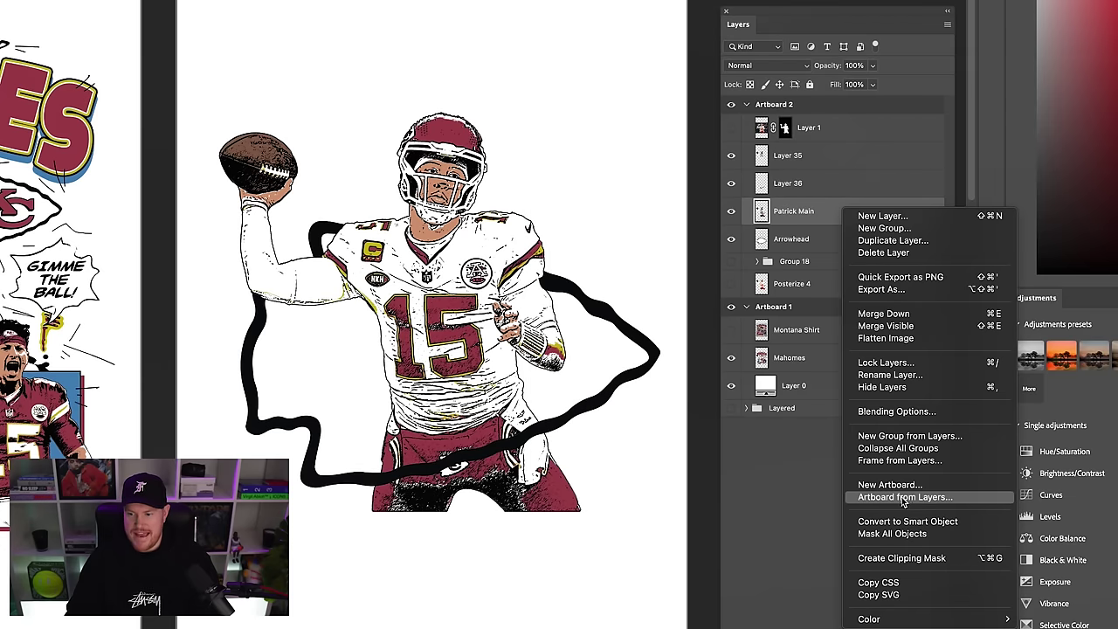
pyautogui.click(900, 558)
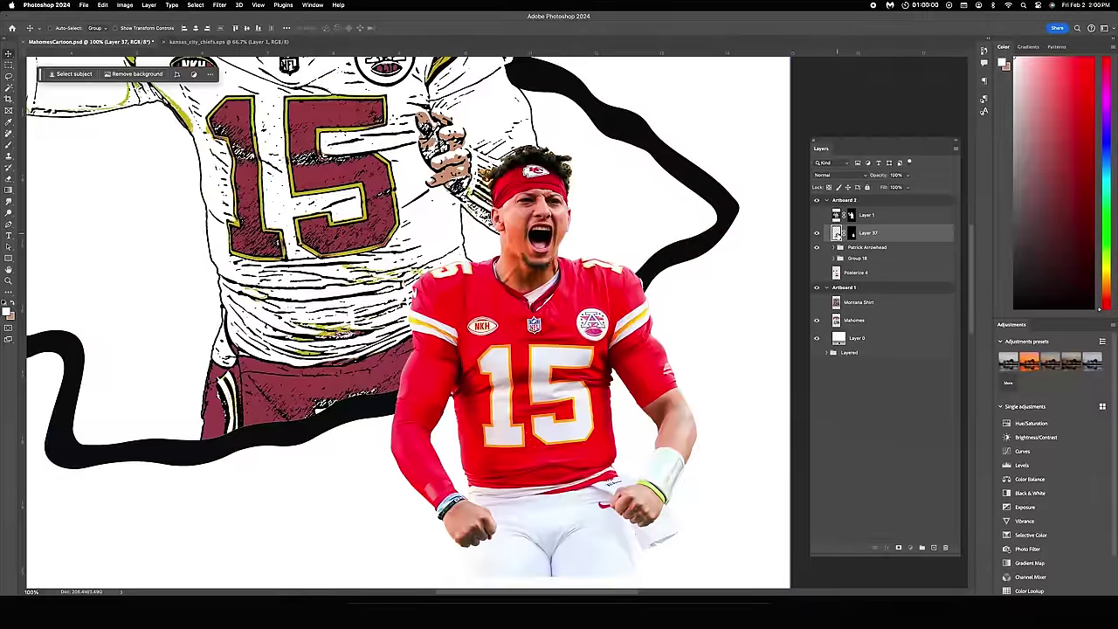
# - Open the Filter Gallery for the cut-out photo of the shouting player on Layer 37
pyautogui.click(220, 4)
pyautogui.click(236, 48)
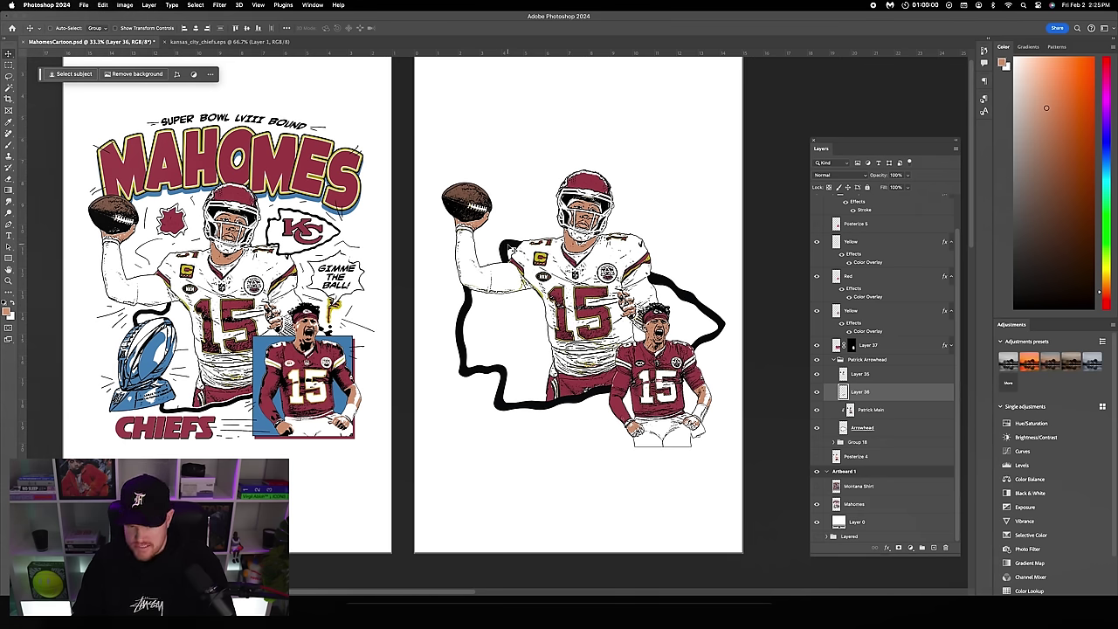
# - Select Layer 36 together with Arrowhead and scale the outline to 79.30%, repositioned around the large player's lower body
pyautogui.keyDown('super'); pyautogui.click(896, 427); pyautogui.keyUp('super')
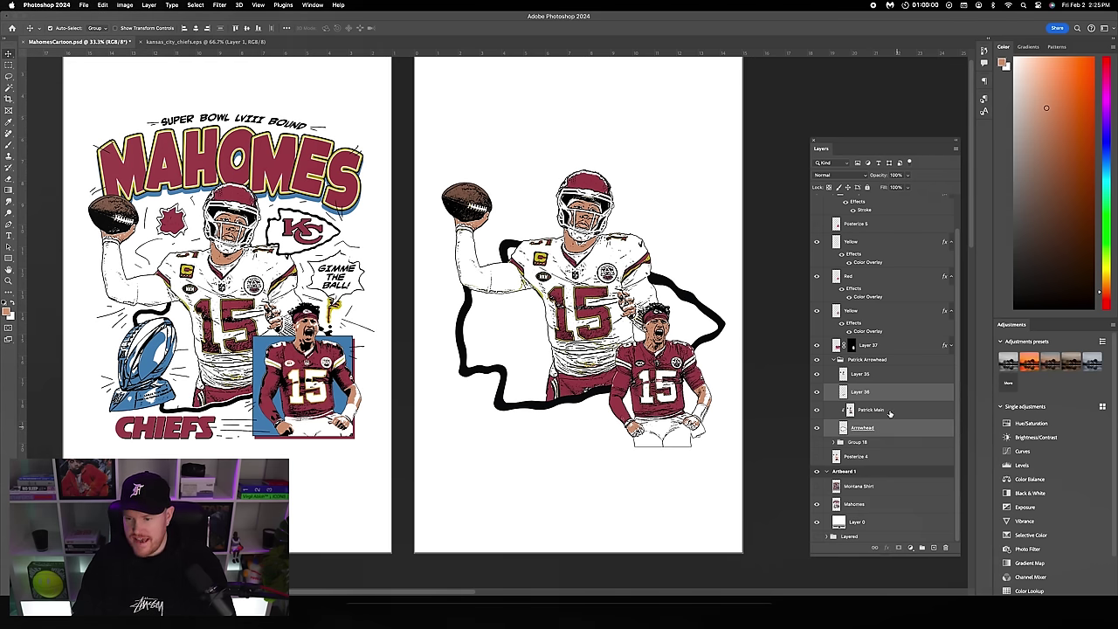
pyautogui.click(116, 29)
pyautogui.moveTo(455, 240); pyautogui.dragTo(510, 278)
pyautogui.moveTo(530, 325)
pyautogui.mouseDown()
pyautogui.moveTo(504, 325)
pyautogui.moveTo(525, 321)
pyautogui.mouseUp()
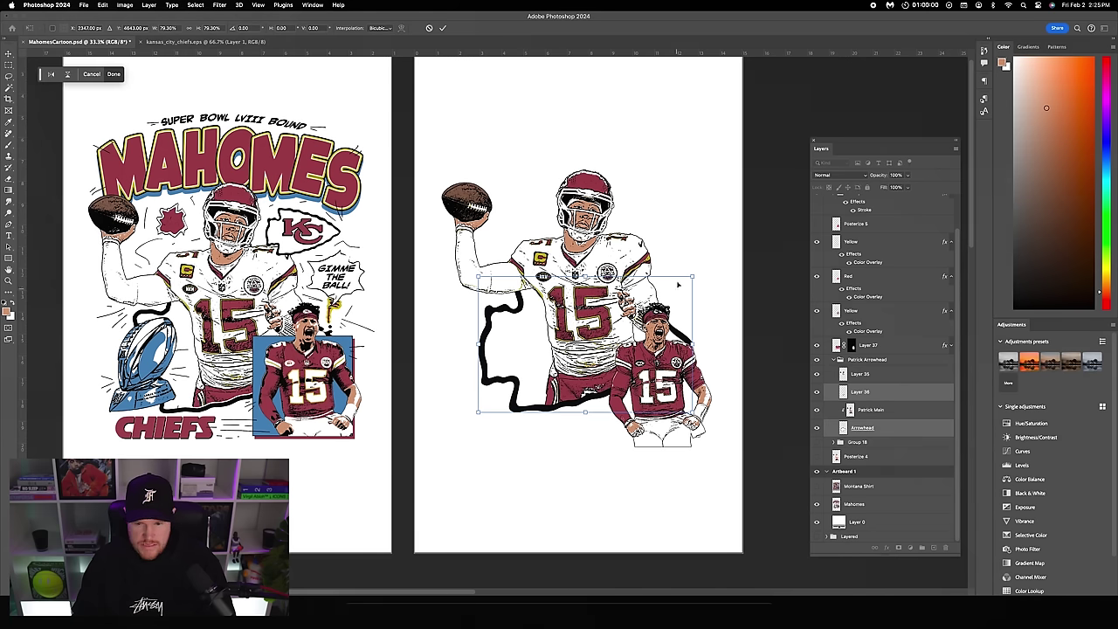
pyautogui.press('Return')
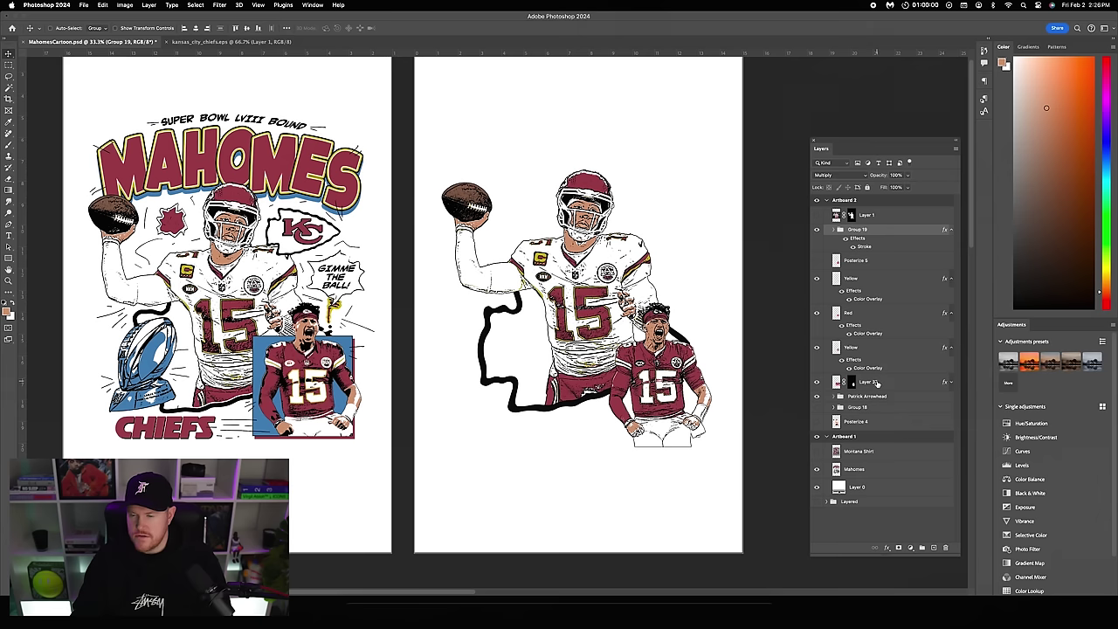
# - Group the layers from Group 19 down to Layer 37 and name the group "Patrick Smaller Photo"
pyautogui.keyDown('shift'); pyautogui.click(872, 382); pyautogui.keyUp('shift')
pyautogui.press('super+g')
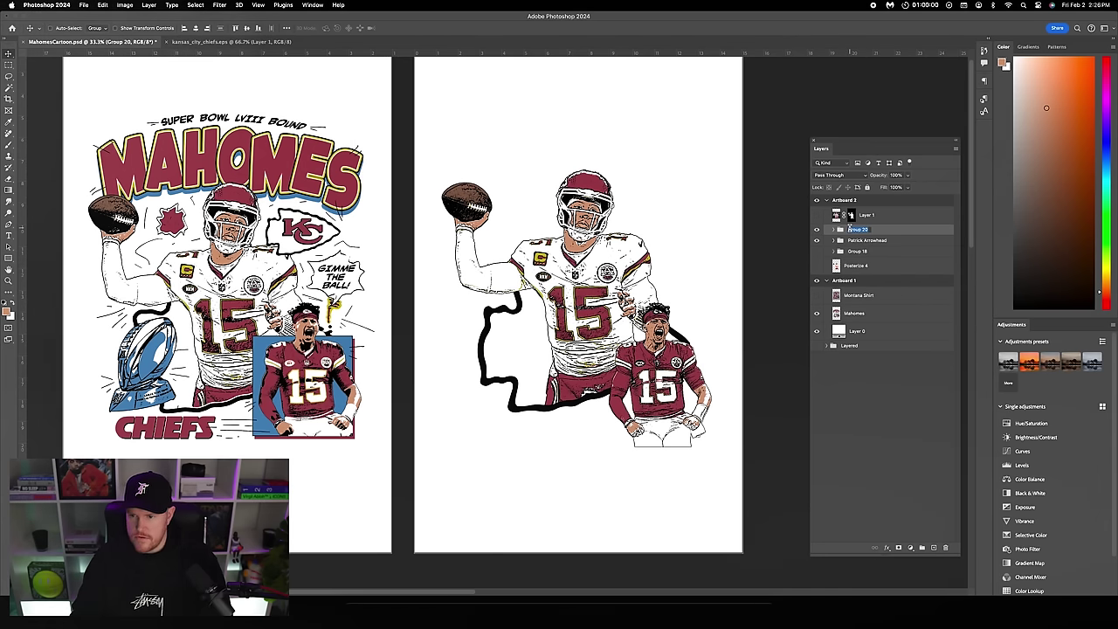
pyautogui.write('trick Smaller')
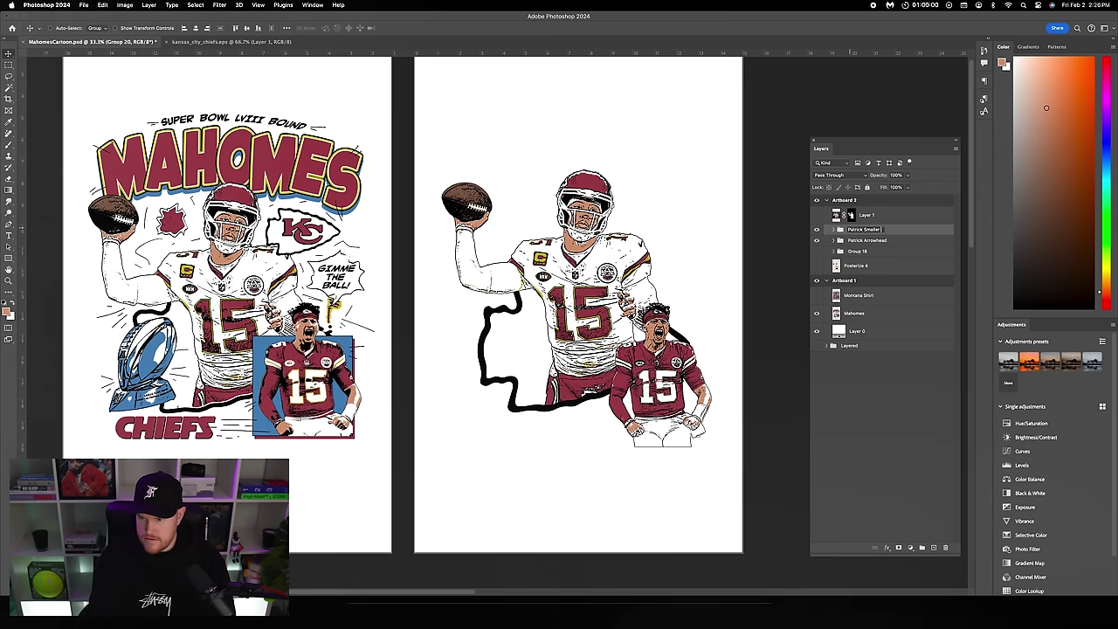
pyautogui.write(' Photo')
pyautogui.press('Return')
# - Duplicate the Patrick Smaller Photo group and merge the copy into a single layer
pyautogui.click(815, 229)
pyautogui.click(816, 229)
pyautogui.moveTo(668, 327)
pyautogui.mouseDown()
pyautogui.moveTo(646, 301)
pyautogui.moveTo(677, 332)
pyautogui.mouseUp()
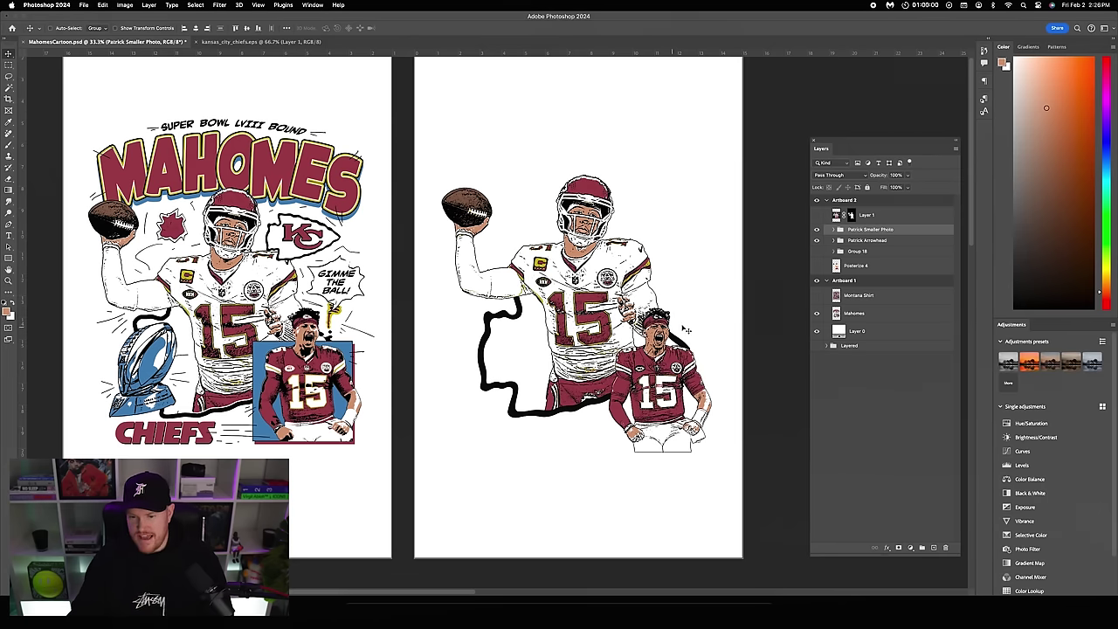
pyautogui.click(818, 229)
pyautogui.click(818, 229)
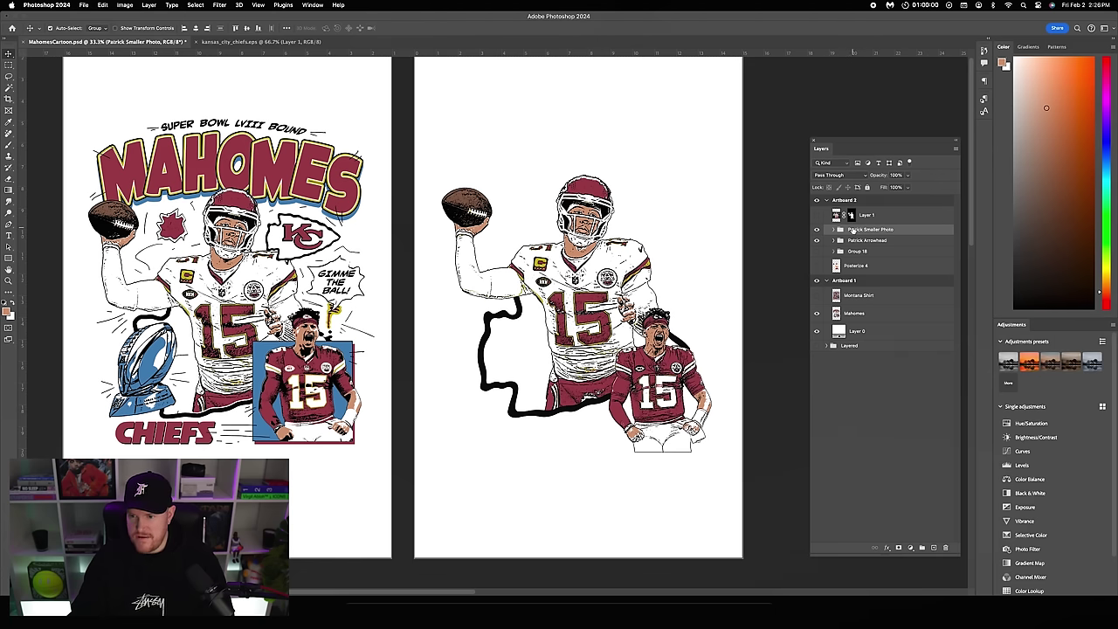
pyautogui.rightClick(863, 234)
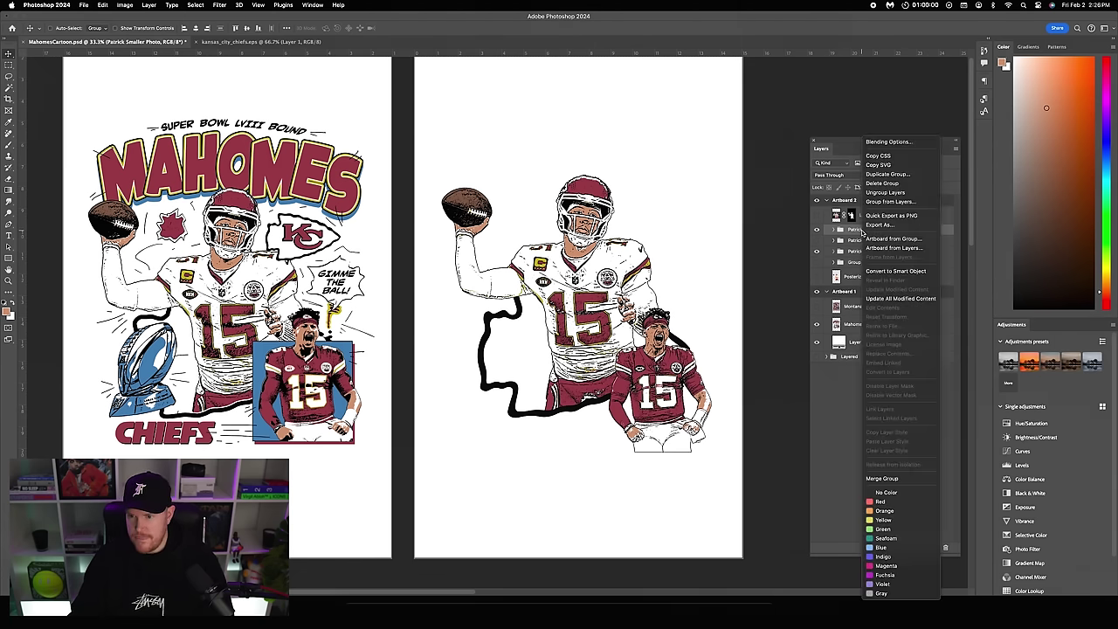
pyautogui.click(882, 478)
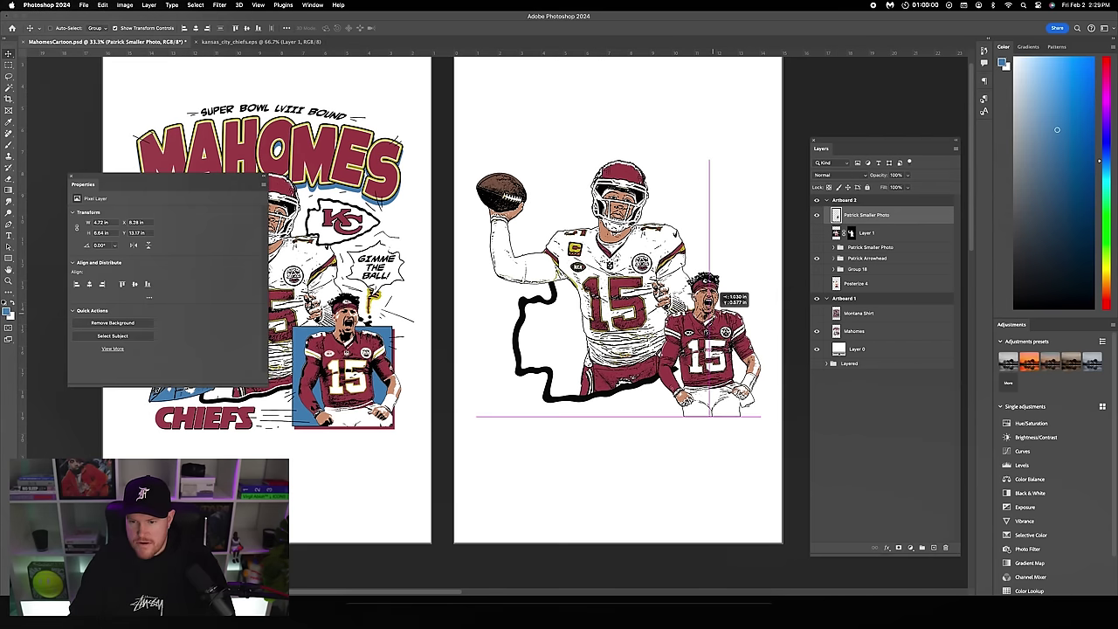
# - Reposition the merged smaller player, draw a blue rectangle about 4.91 in square around him, and place it beneath his layer
pyautogui.moveTo(714, 289); pyautogui.dragTo(715, 291)
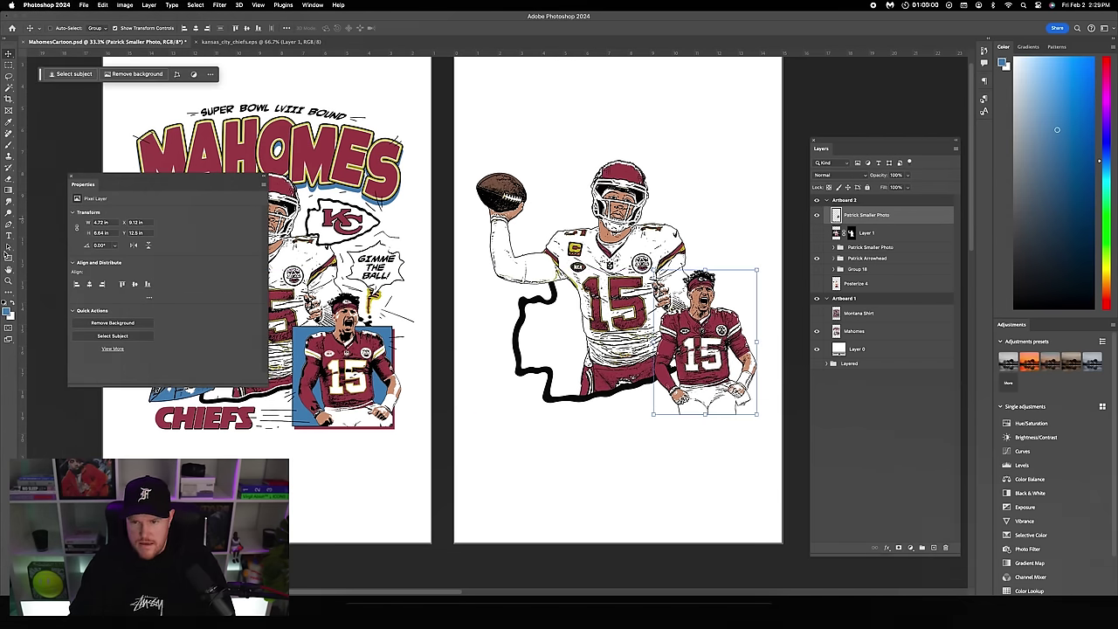
pyautogui.click(9, 258)
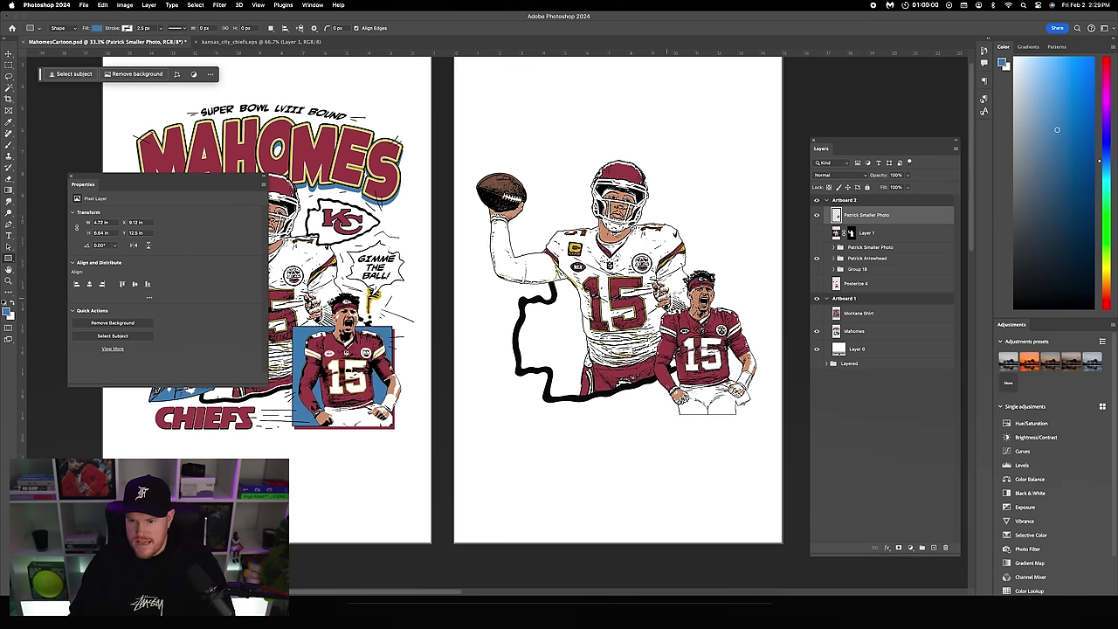
pyautogui.moveTo(646, 291); pyautogui.dragTo(757, 400)
pyautogui.moveTo(914, 218); pyautogui.dragTo(913, 234)
# - Clip the merged Patrick Smaller Photo layer to the blue rectangle with a clipping mask
pyautogui.click(905, 217)
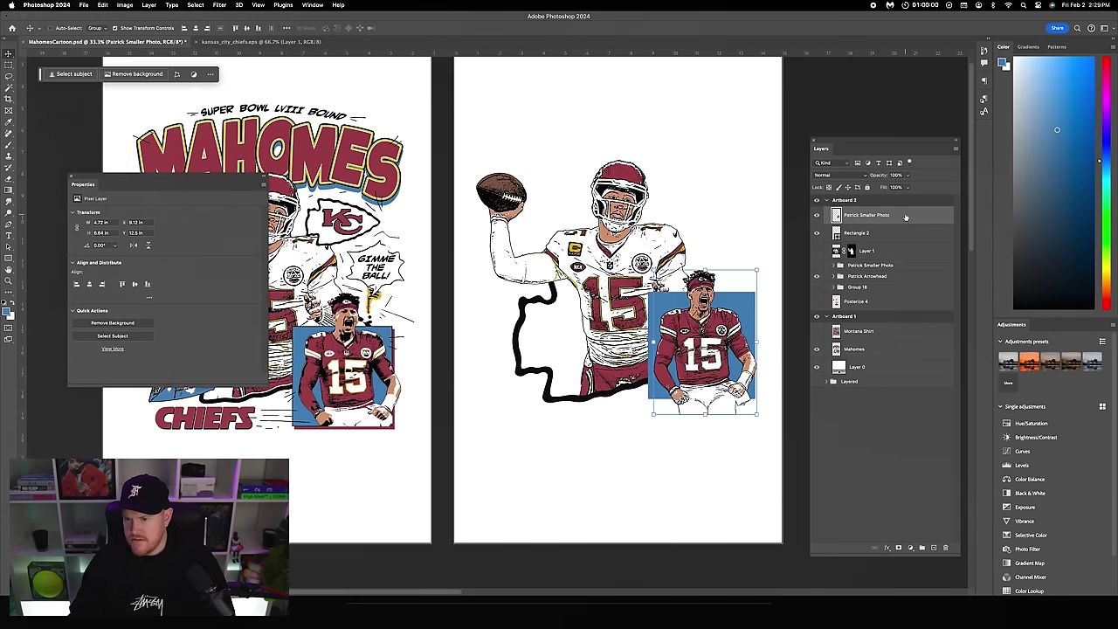
pyautogui.rightClick(906, 216)
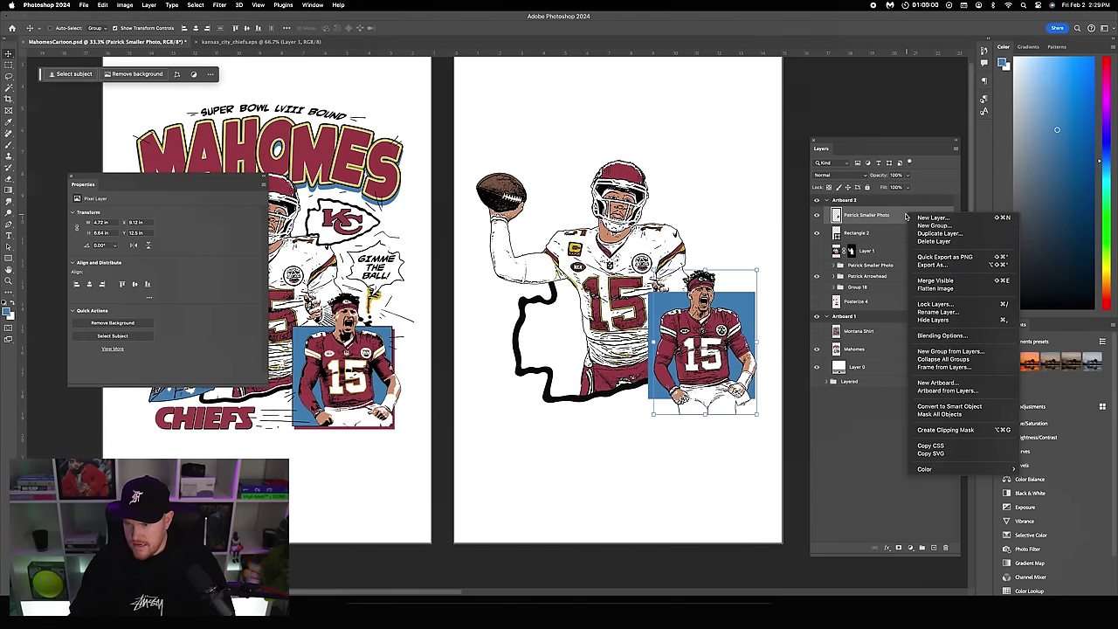
pyautogui.click(945, 429)
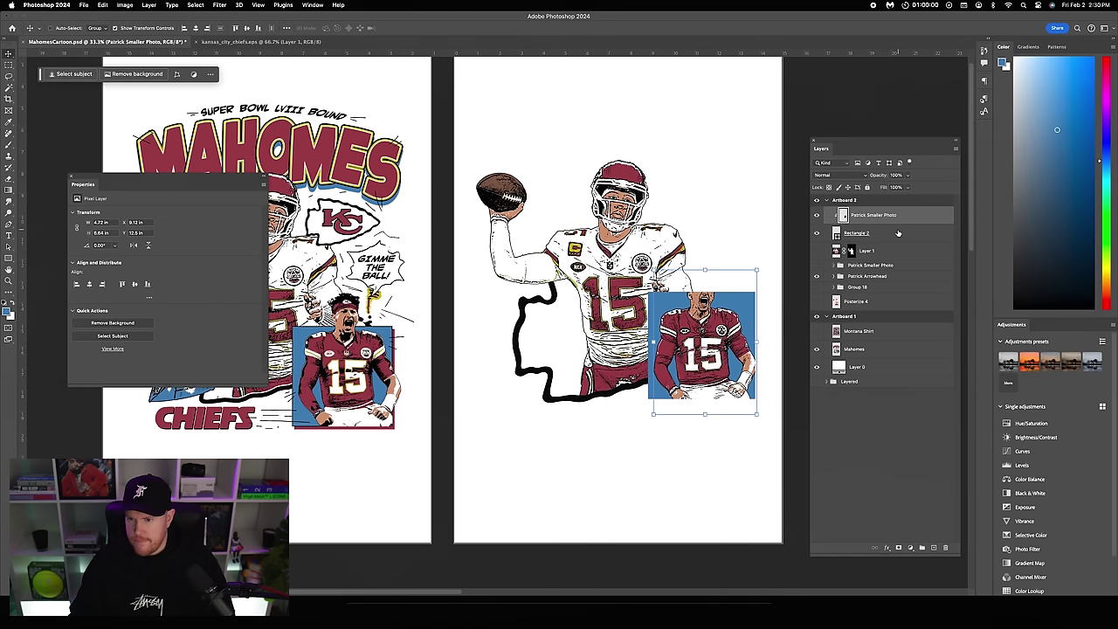
# - Select the smaller player's head with a rectangular marquee and copy it to a new unclipped layer above the rectangle
pyautogui.click(9, 66)
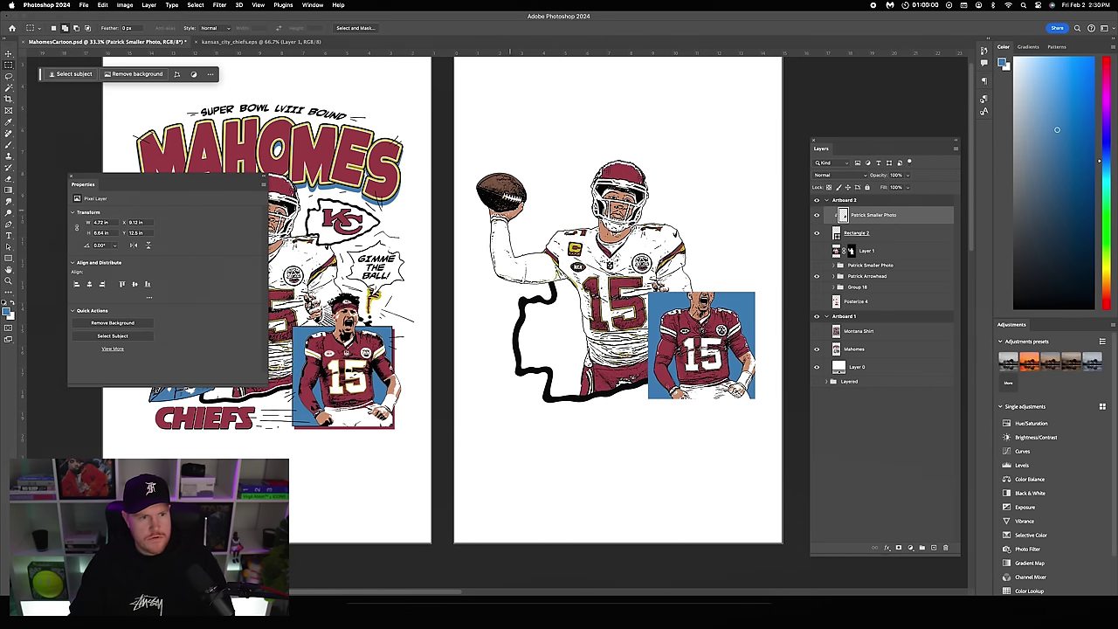
pyautogui.moveTo(662, 236); pyautogui.dragTo(731, 305)
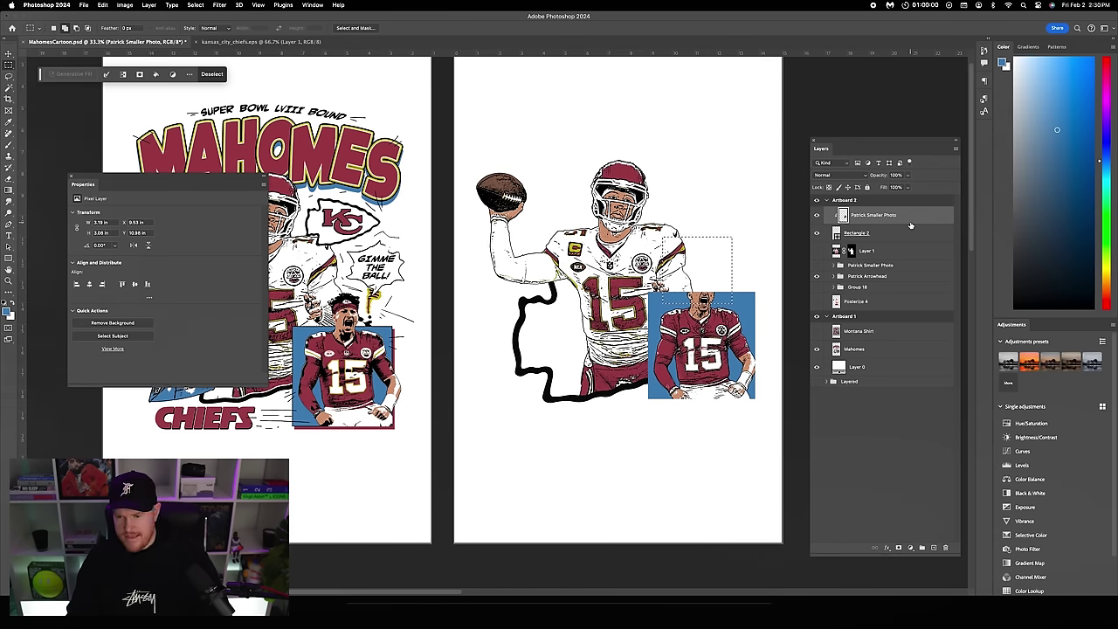
pyautogui.hotkey('ctrl', 'j')
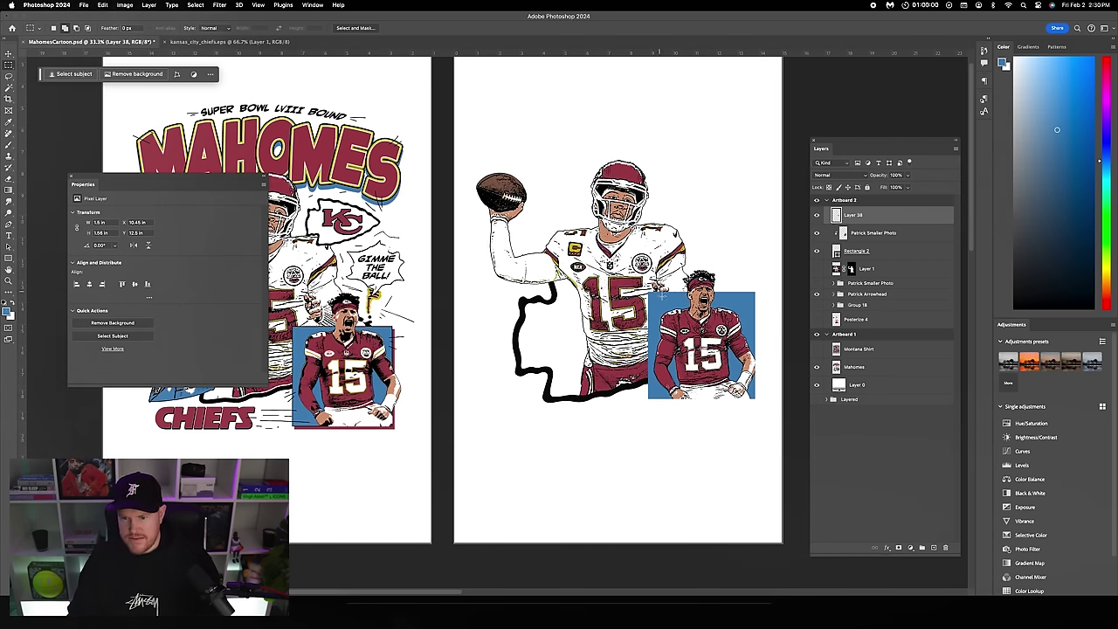
# - Add a black inside stroke to the blue rectangle as a layer style
pyautogui.doubleClick(899, 256)
pyautogui.click(799, 389)
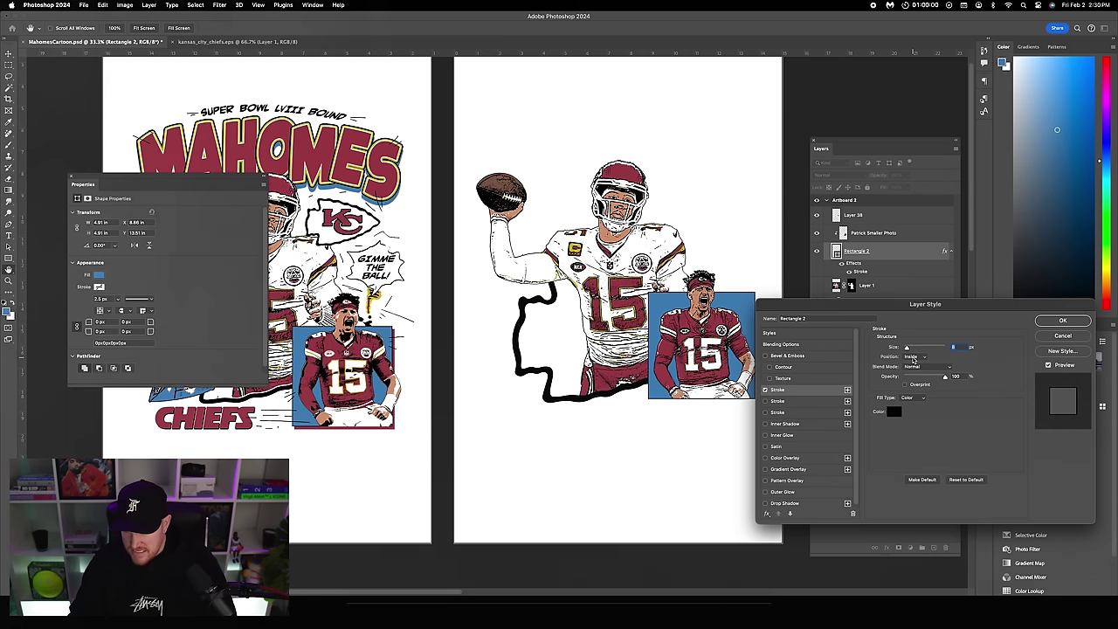
pyautogui.click(1062, 320)
# - Select the forearm and fist overhanging the rectangle's right edge and copy them from Patrick Smaller Photo to a new unclipped layer
pyautogui.press('m')
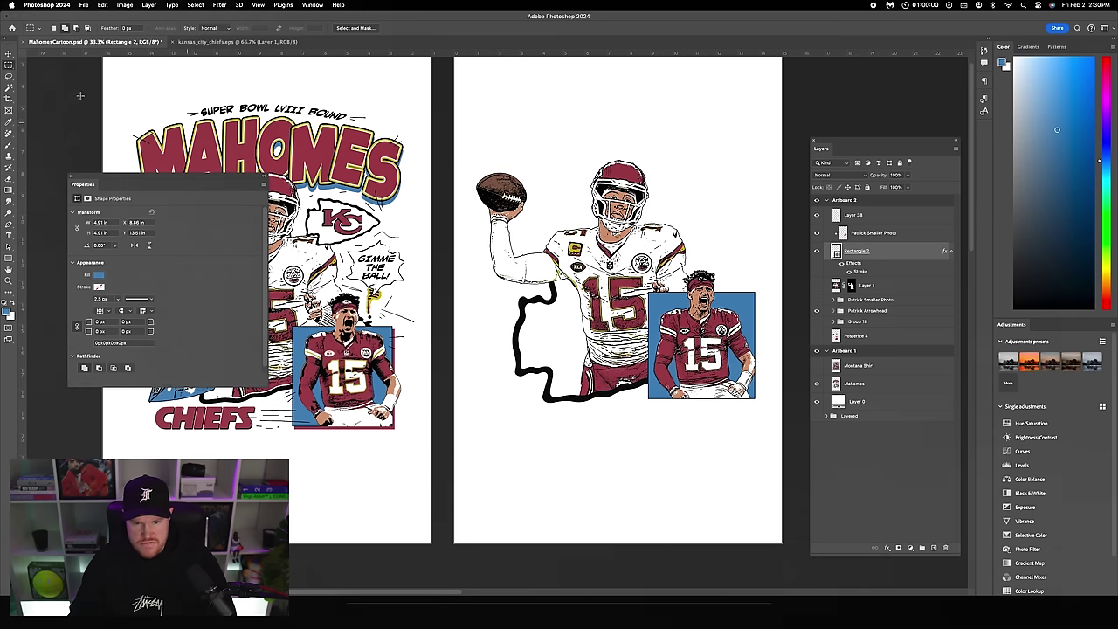
pyautogui.keyDown('super'); pyautogui.click(842, 232); pyautogui.keyUp('super')
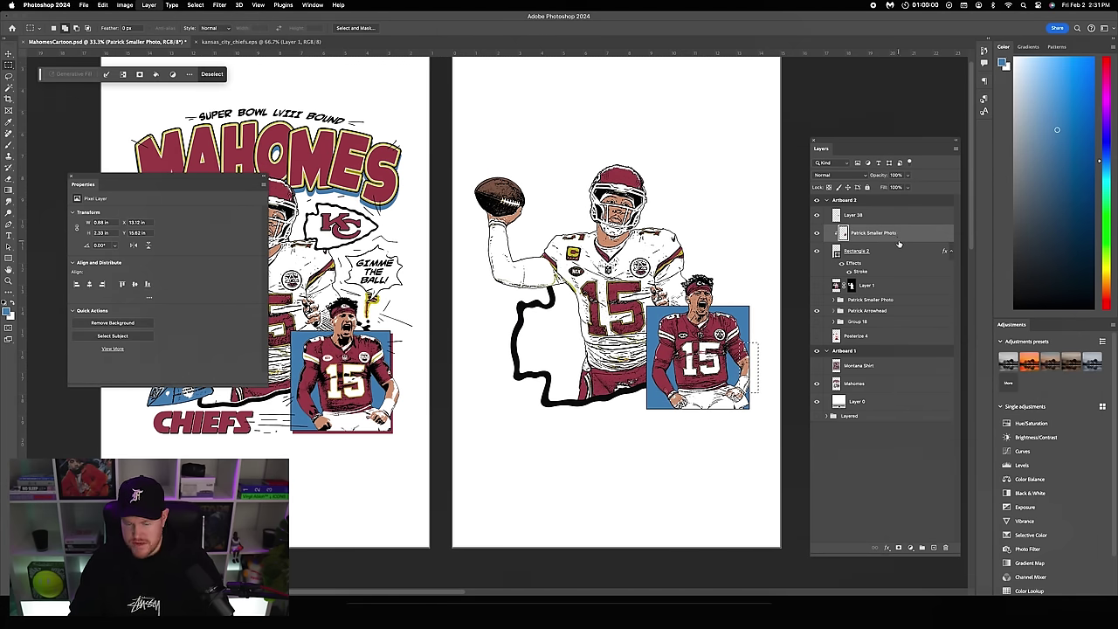
pyautogui.press('super+j')
# - Merge the head and forearm copies, Layer 38 and Layer 39, into one layer
pyautogui.click(873, 218)
pyautogui.keyDown('shift'); pyautogui.click(873, 233); pyautogui.keyUp('shift')
pyautogui.rightClick(881, 217)
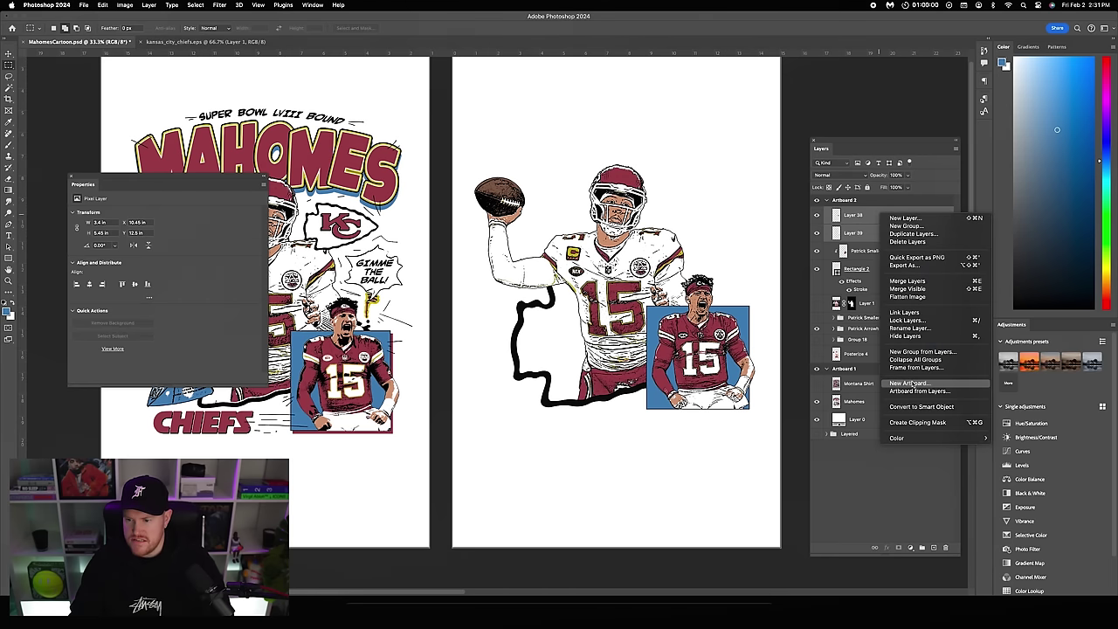
pyautogui.click(908, 281)
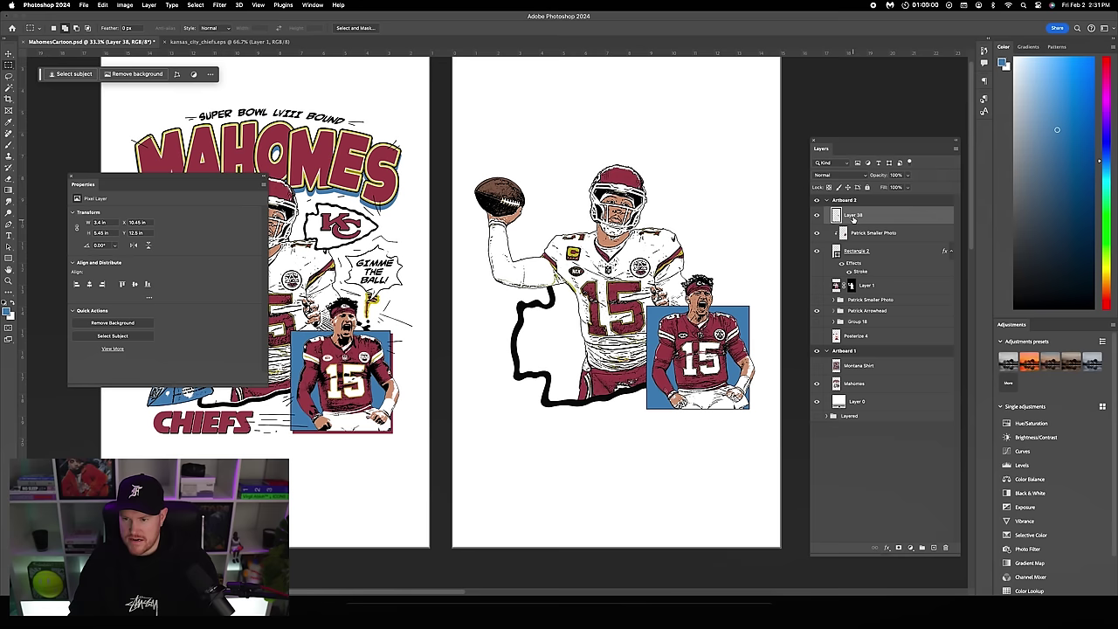
# - Duplicate the blue Rectangle 2 layer, keeping the player clipped to the copy
pyautogui.press('v')
pyautogui.click(886, 251)
pyautogui.press('super+j')
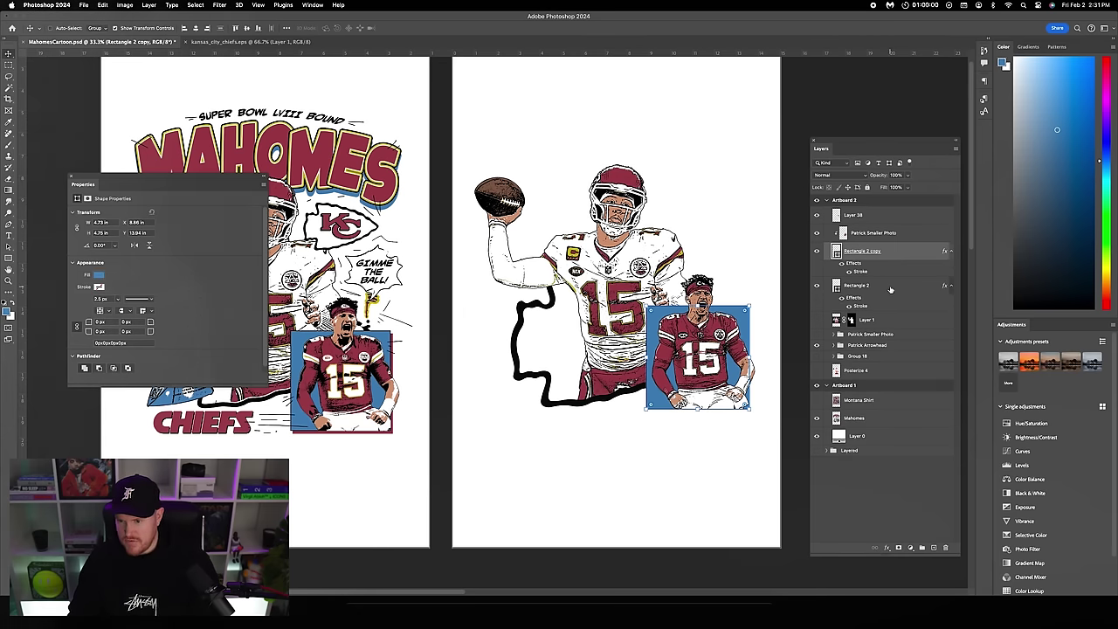
# - Give the lower rectangle a maroon color overlay, #96454d, sampled from the smaller player's jersey
pyautogui.doubleClick(889, 289)
pyautogui.click(809, 459)
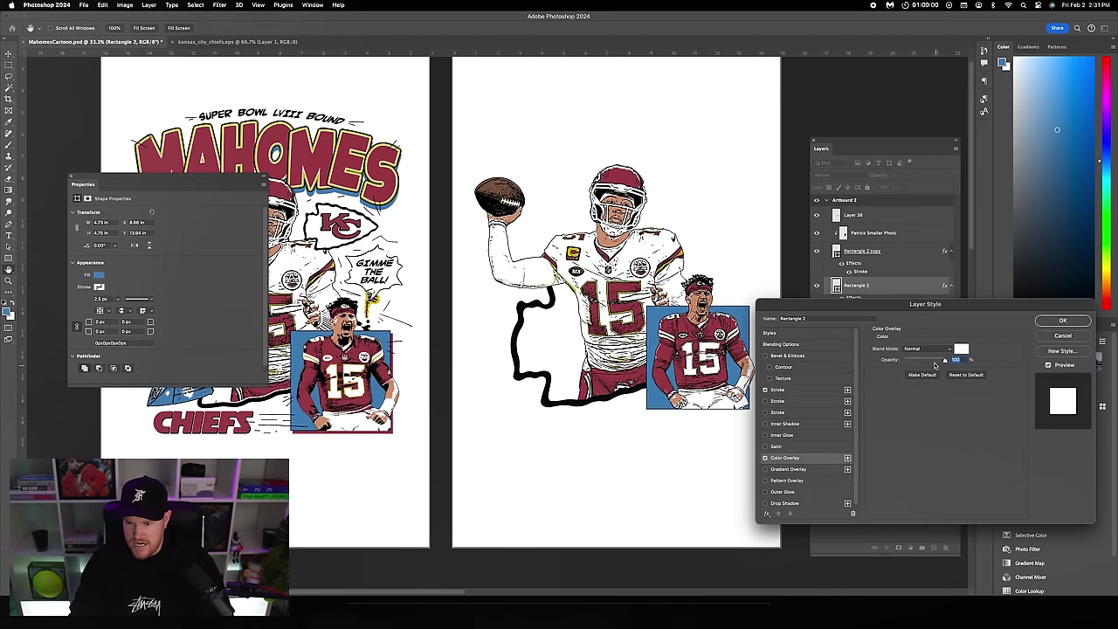
pyautogui.click(960, 349)
pyautogui.click(698, 350)
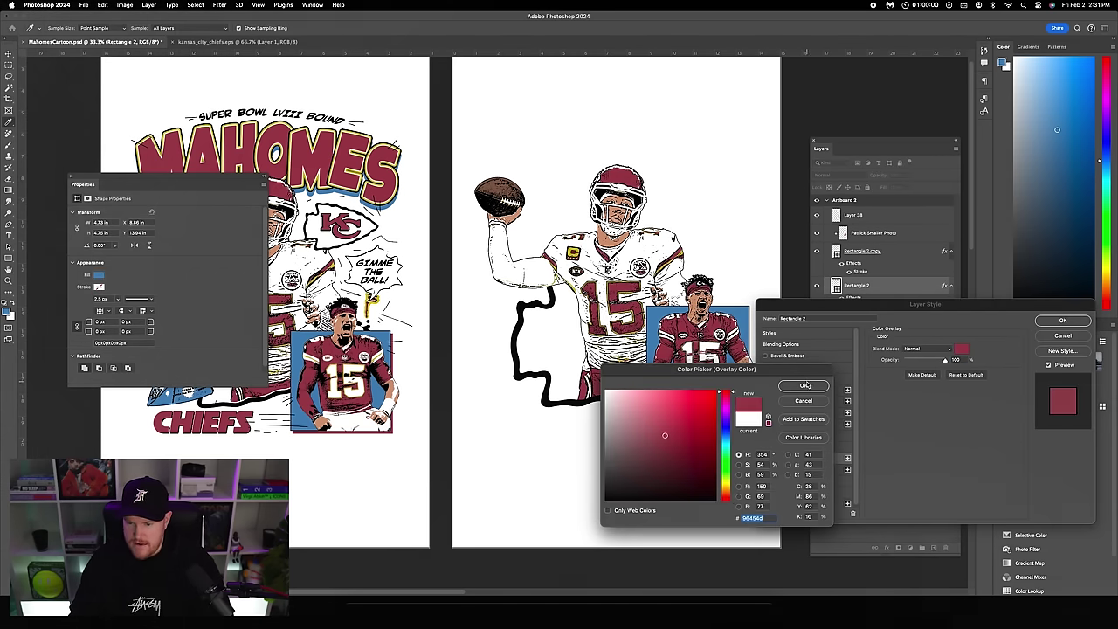
pyautogui.click(804, 385)
pyautogui.click(1062, 319)
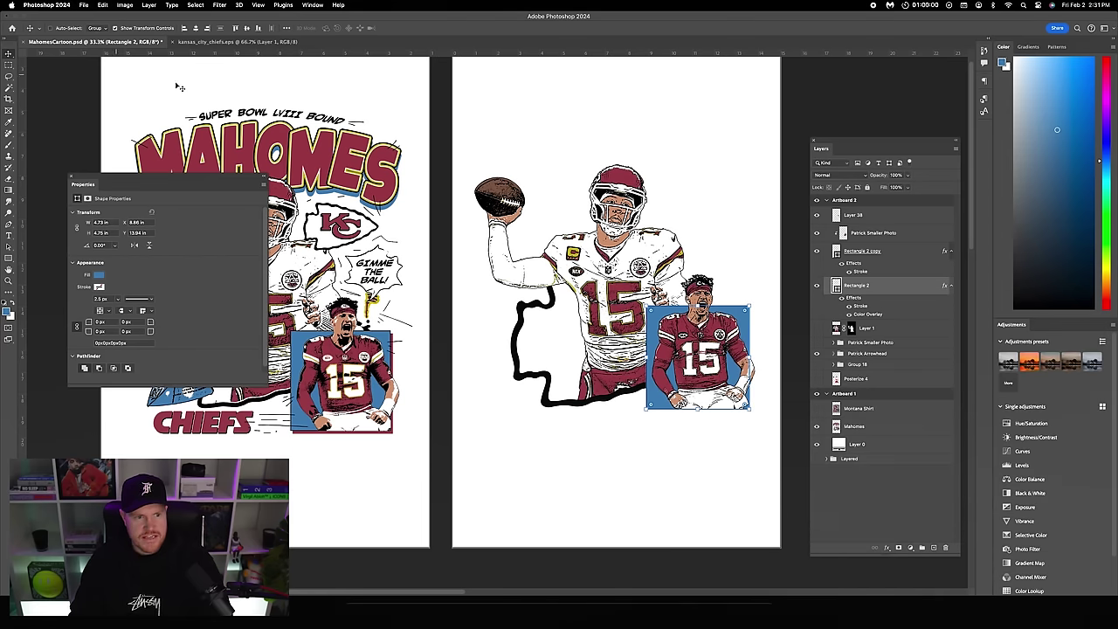
# - Offset the maroon rectangle 50 px down and 40 px right to form a hard shadow behind the blue frame
pyautogui.hotkey('shift', 'Down')
pyautogui.hotkey('shift', 'Right')
pyautogui.hotkey('shift', 'Right')
pyautogui.hotkey('shift', 'Down')
pyautogui.hotkey('shift', 'Down')
pyautogui.hotkey('shift', 'Right')
pyautogui.hotkey('shift', 'Down')
pyautogui.hotkey('shift', 'Right')
pyautogui.hotkey('shift', 'Down')
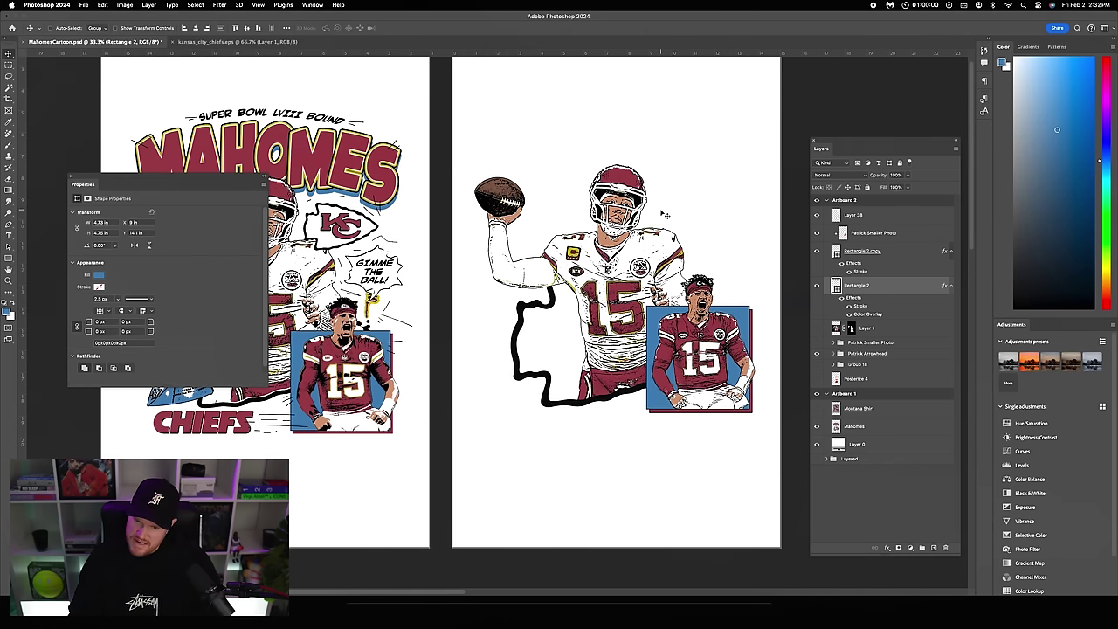
# - Group Layer 38 through Layer 1 as "Patrick Smaller Photo Frame" and move the group slightly lower on the design
pyautogui.hscroll(-3, 665, 214)
pyautogui.hscroll(5, 473, 341)
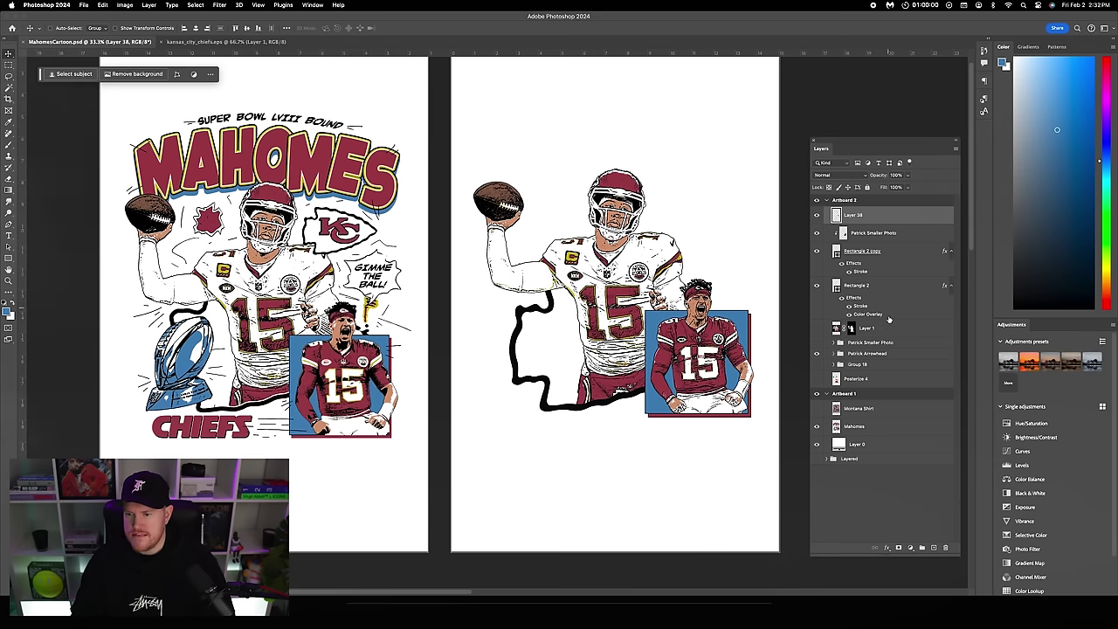
pyautogui.keyDown('shift'); pyautogui.click(883, 329); pyautogui.keyUp('shift')
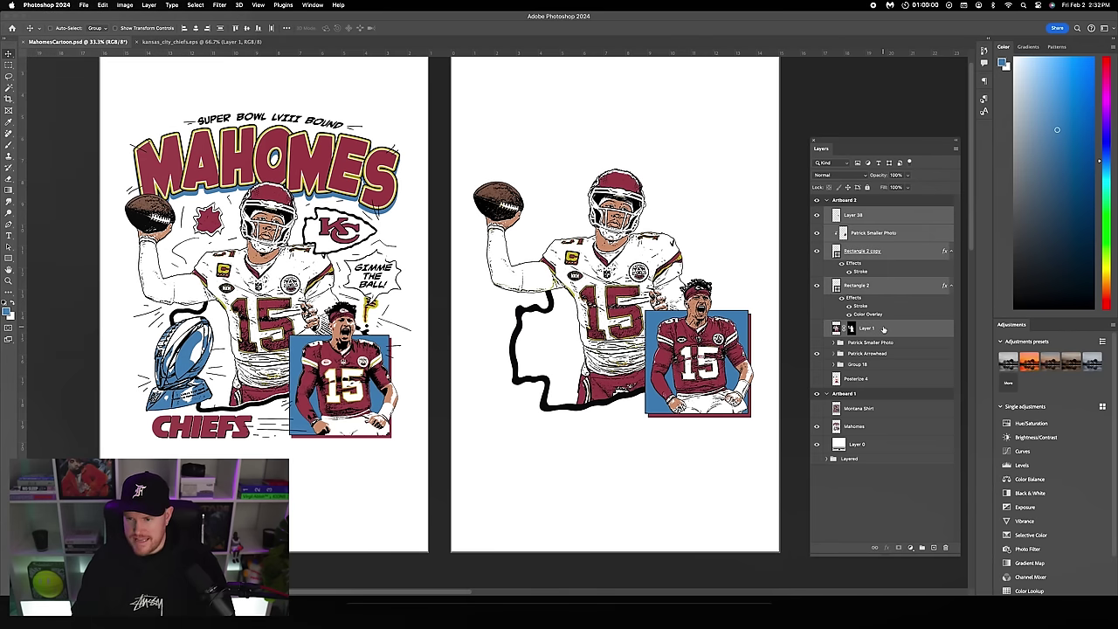
pyautogui.press('super+g')
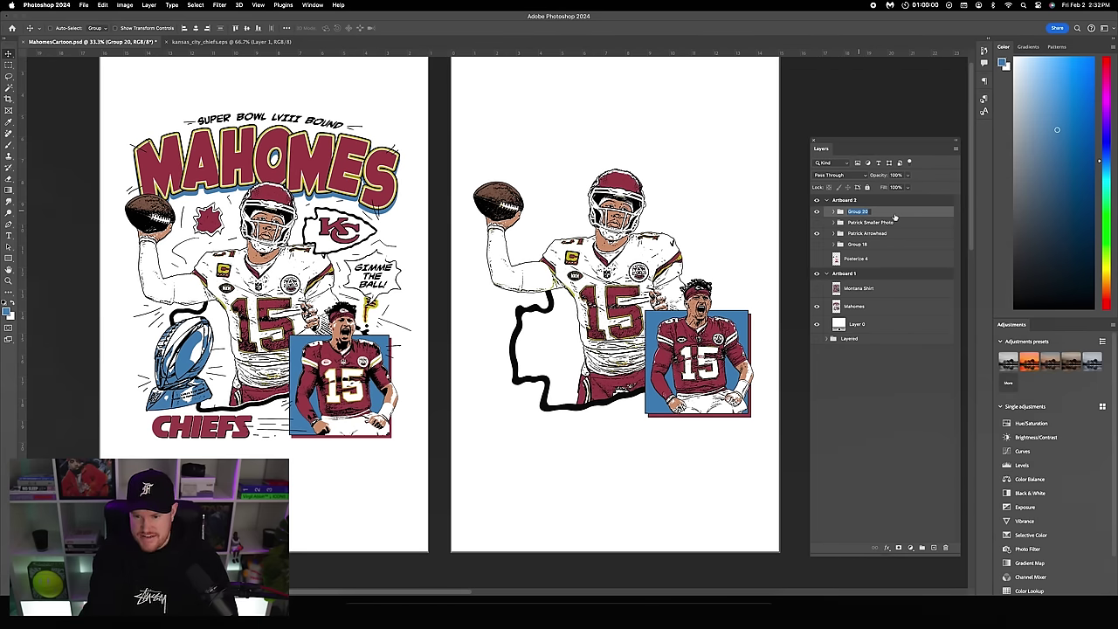
pyautogui.write('Patrick Smaller')
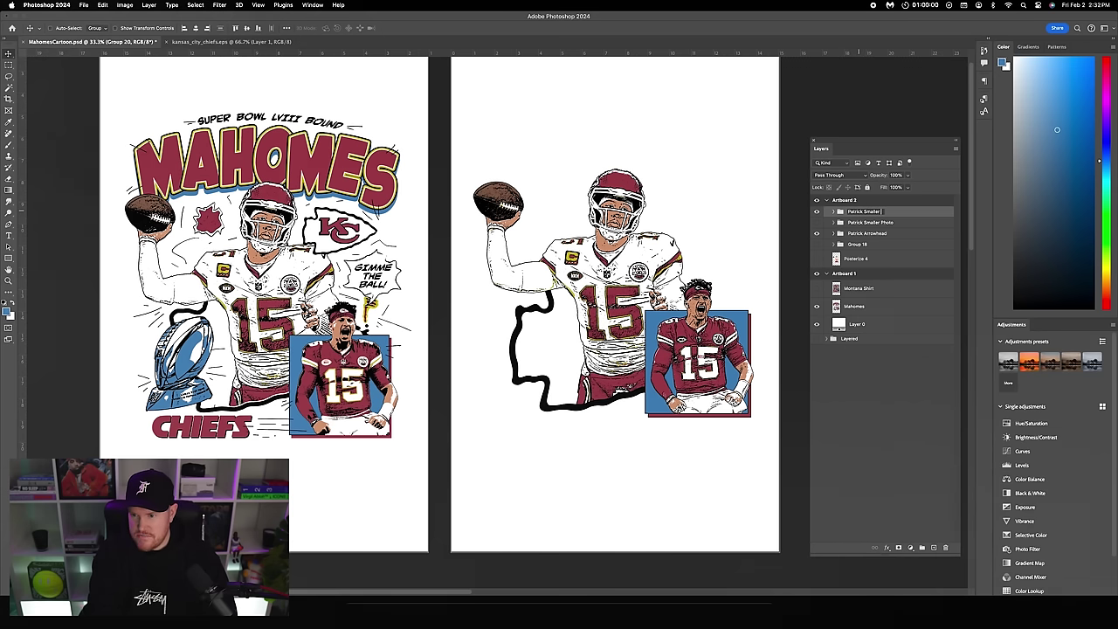
pyautogui.press('Return')
pyautogui.hscroll(2, 746, 287)
pyautogui.moveTo(690, 301); pyautogui.dragTo(681, 321)
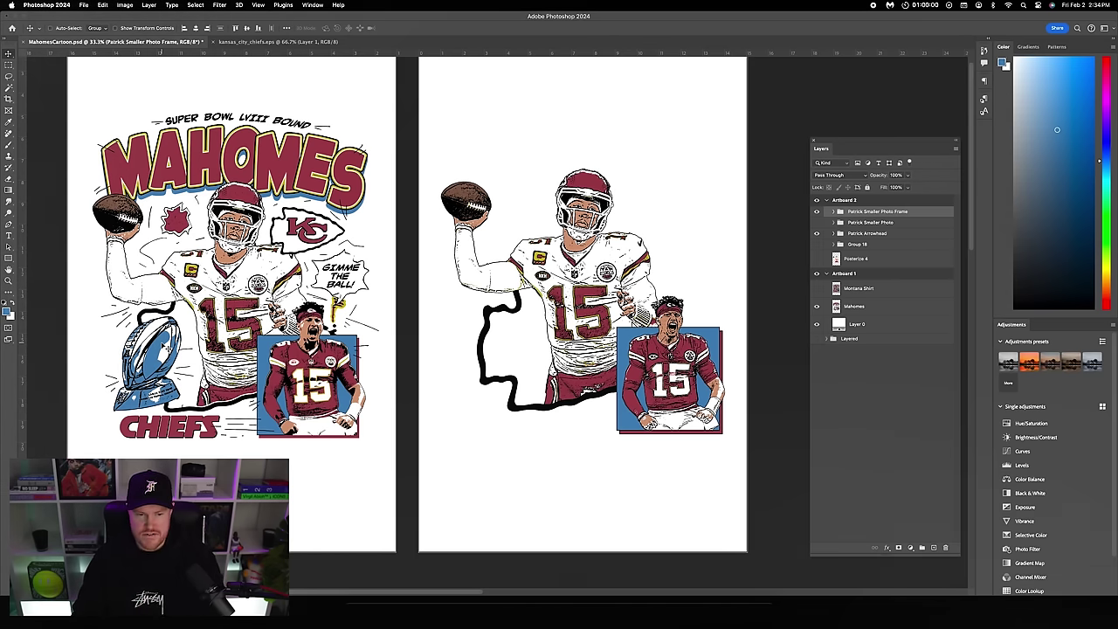
# - Paste the silver trophy photo onto the second artboard beside the large player and remove its background
pyautogui.press('super+v')
pyautogui.click(313, 5)
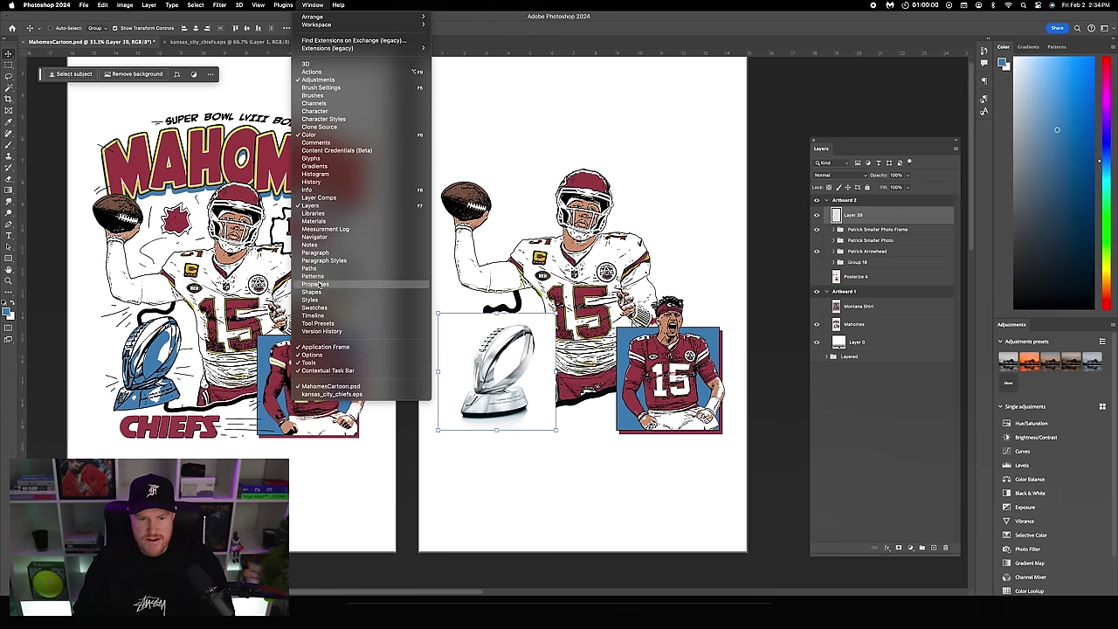
pyautogui.click(316, 284)
pyautogui.moveTo(149, 173); pyautogui.dragTo(233, 104)
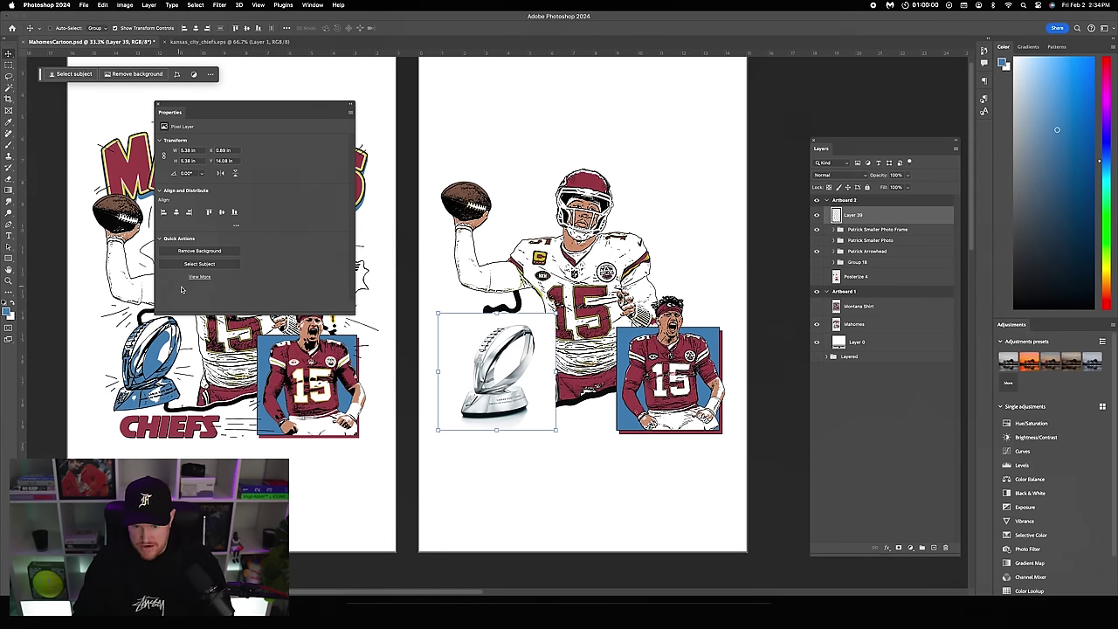
pyautogui.click(200, 252)
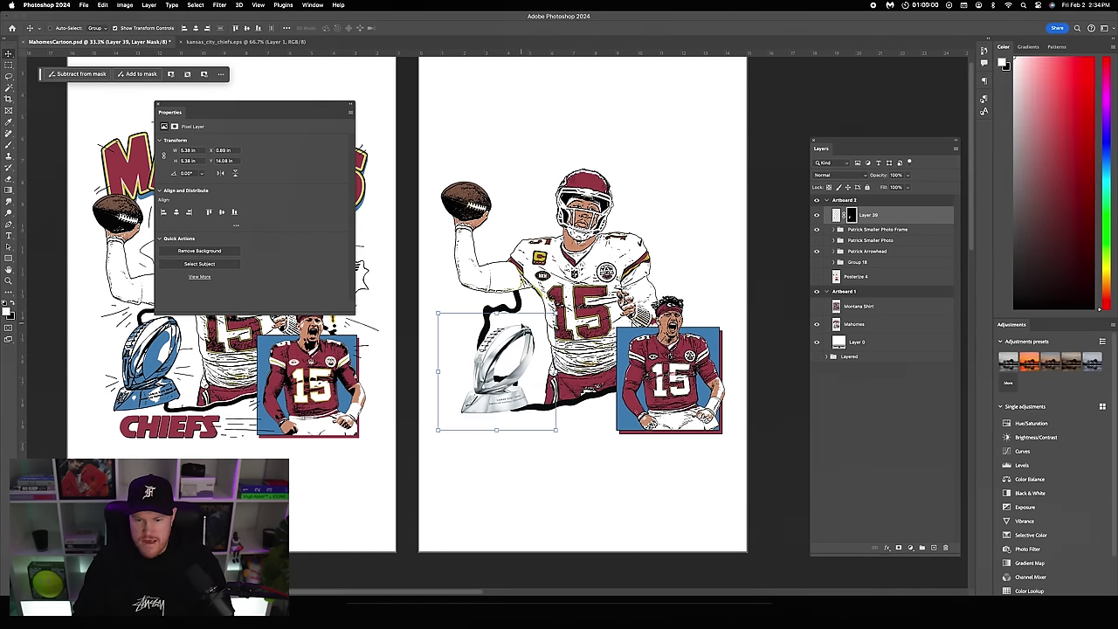
pyautogui.moveTo(496, 376)
pyautogui.mouseDown()
pyautogui.moveTo(564, 297)
pyautogui.moveTo(487, 371)
pyautogui.mouseUp()
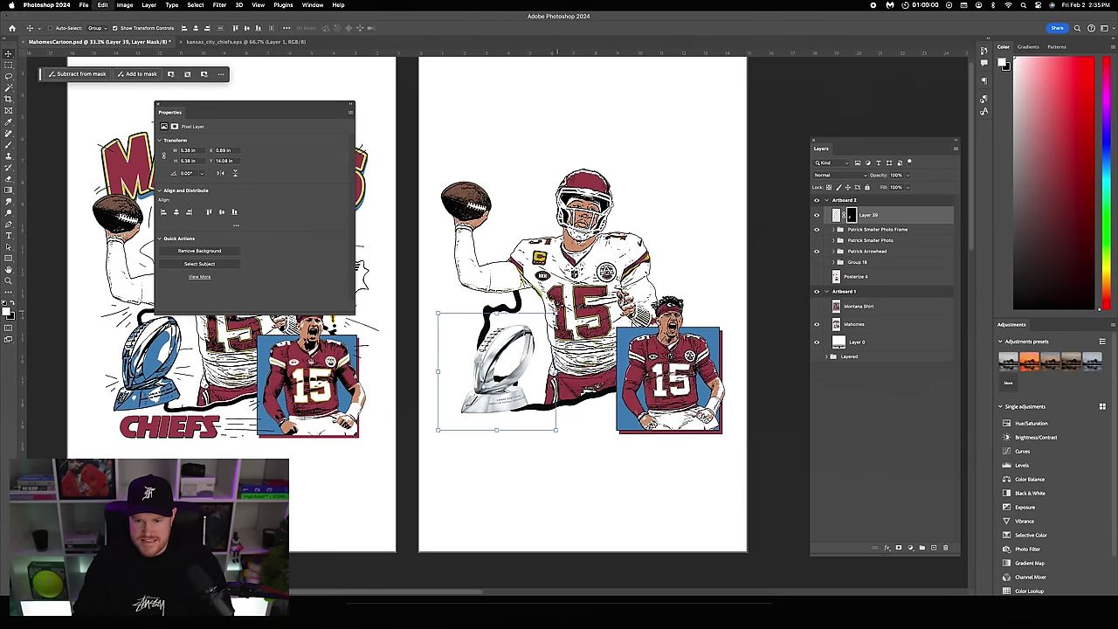
# - Restore the missing inner part of the trophy by painting white on its layer mask with a Hard Round brush, and adjust the trophy's position
pyautogui.click(852, 215)
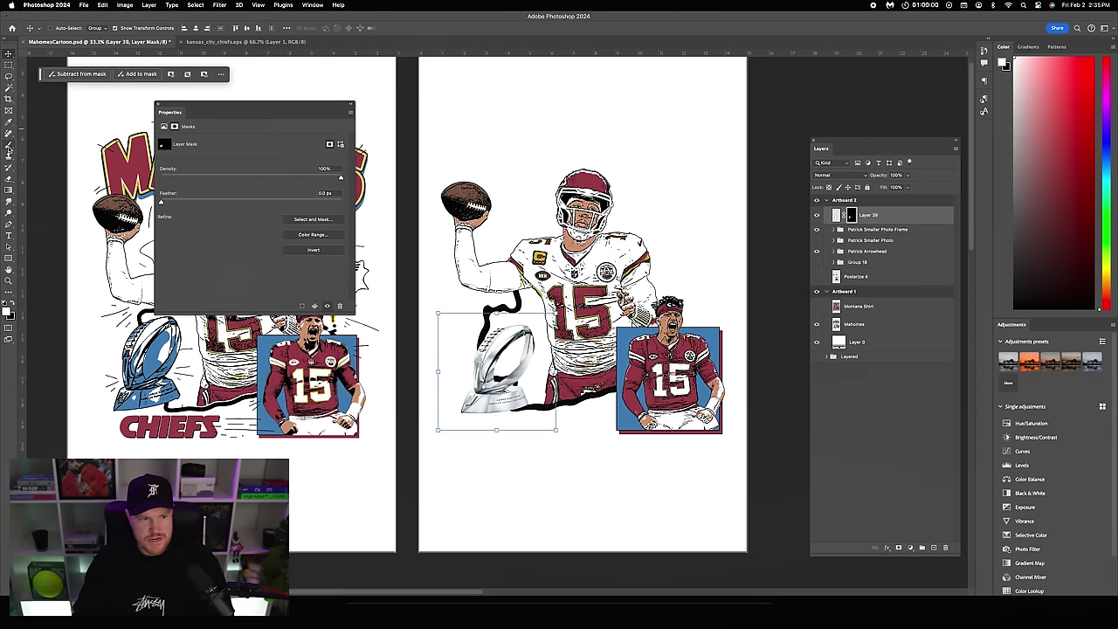
pyautogui.click(8, 144)
pyautogui.rightClick(80, 60)
pyautogui.moveTo(85, 56); pyautogui.dragTo(93, 56)
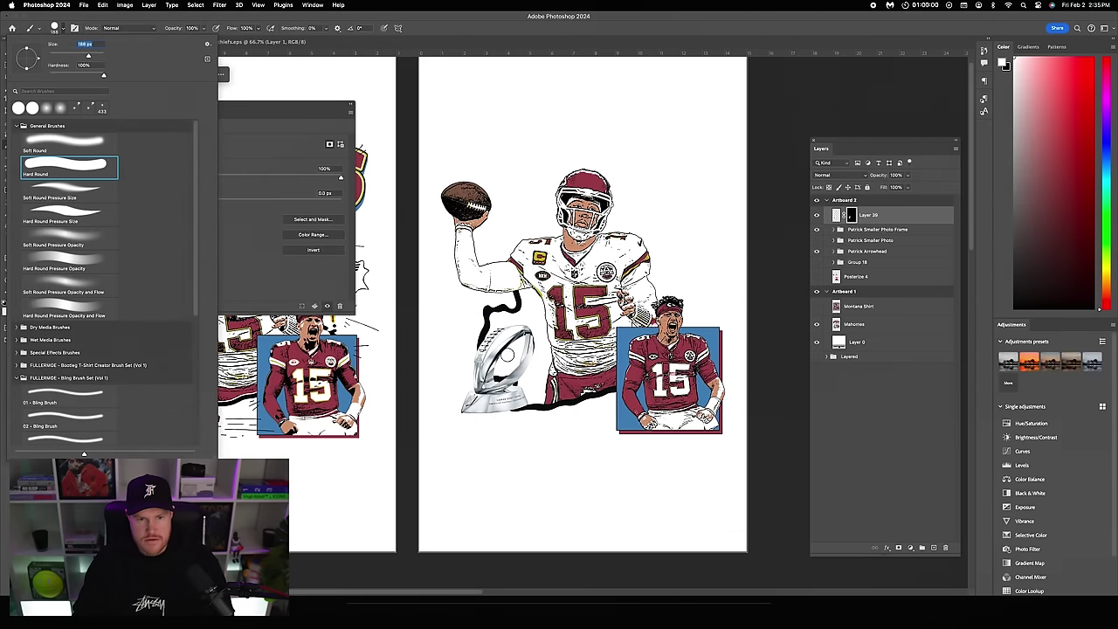
pyautogui.click(515, 351)
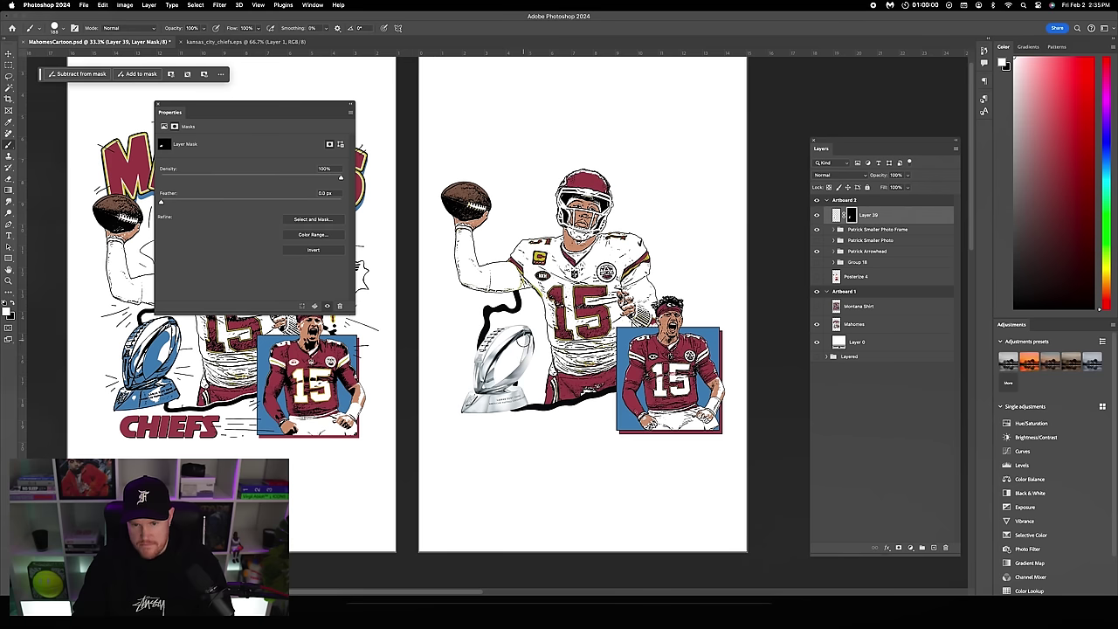
pyautogui.click(9, 54)
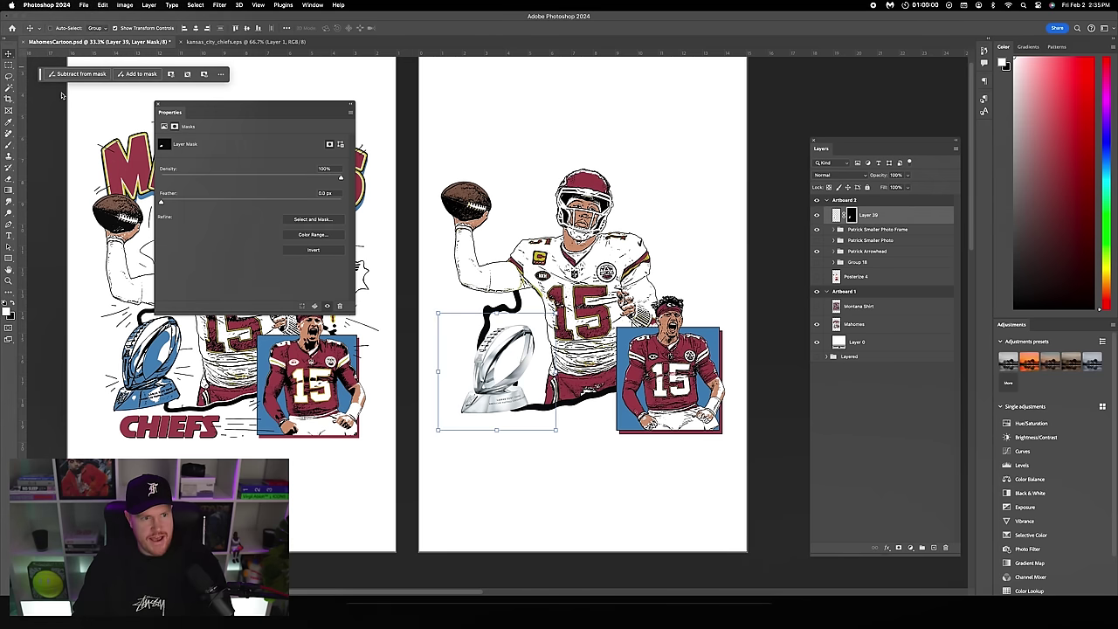
pyautogui.moveTo(502, 358)
pyautogui.mouseDown()
pyautogui.moveTo(593, 319)
pyautogui.moveTo(502, 363)
pyautogui.mouseUp()
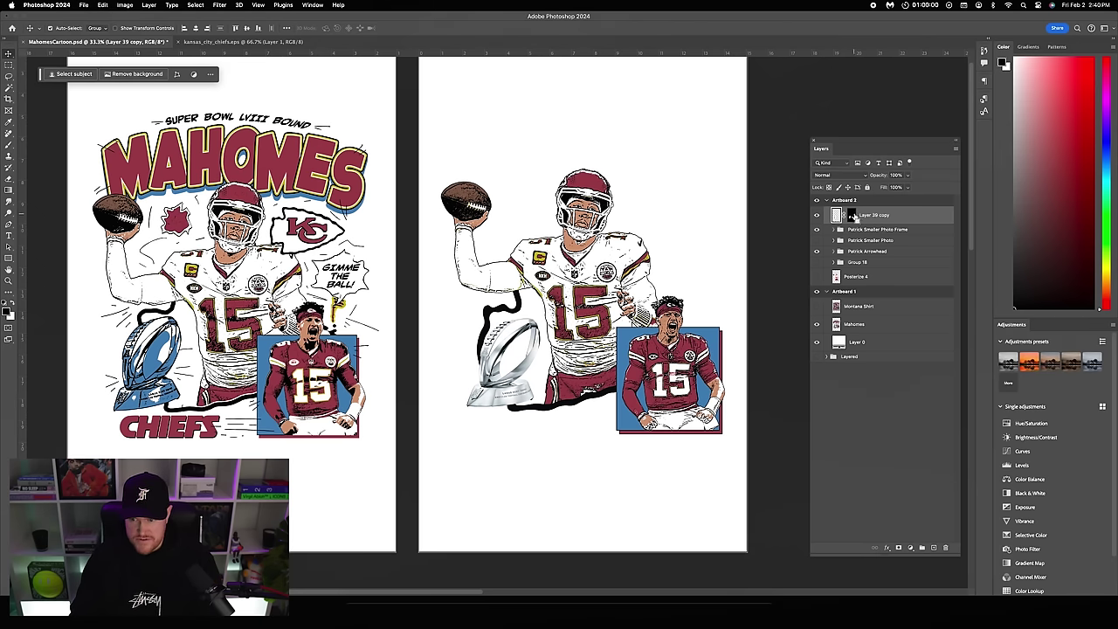
# - Rename the Layer 39 copy layer as "Trophy"
pyautogui.press('super+j')
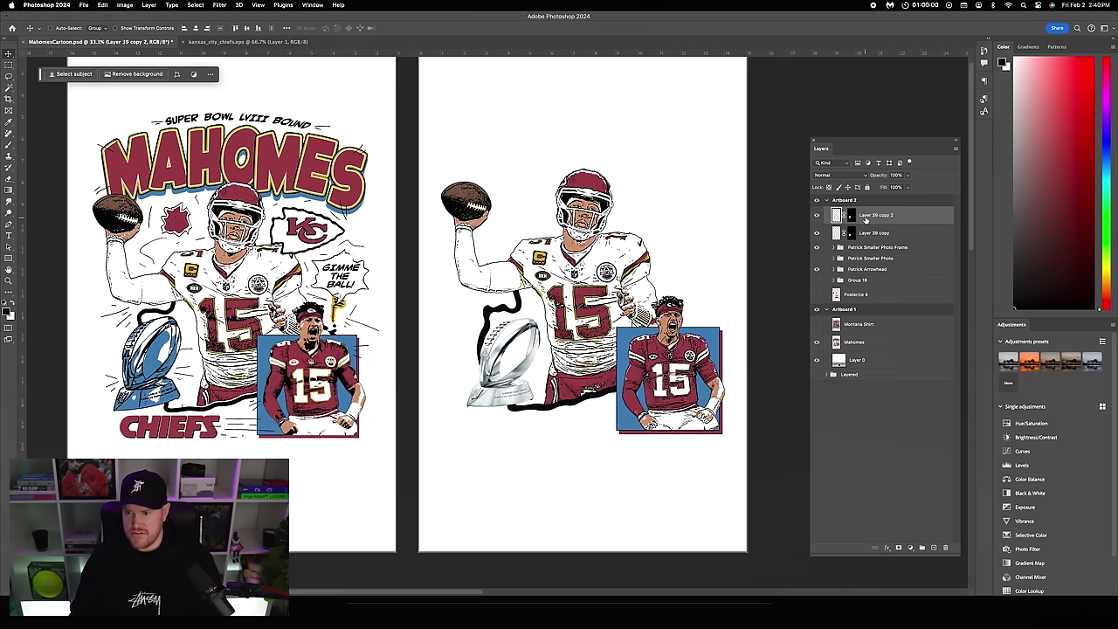
pyautogui.press('super+z')
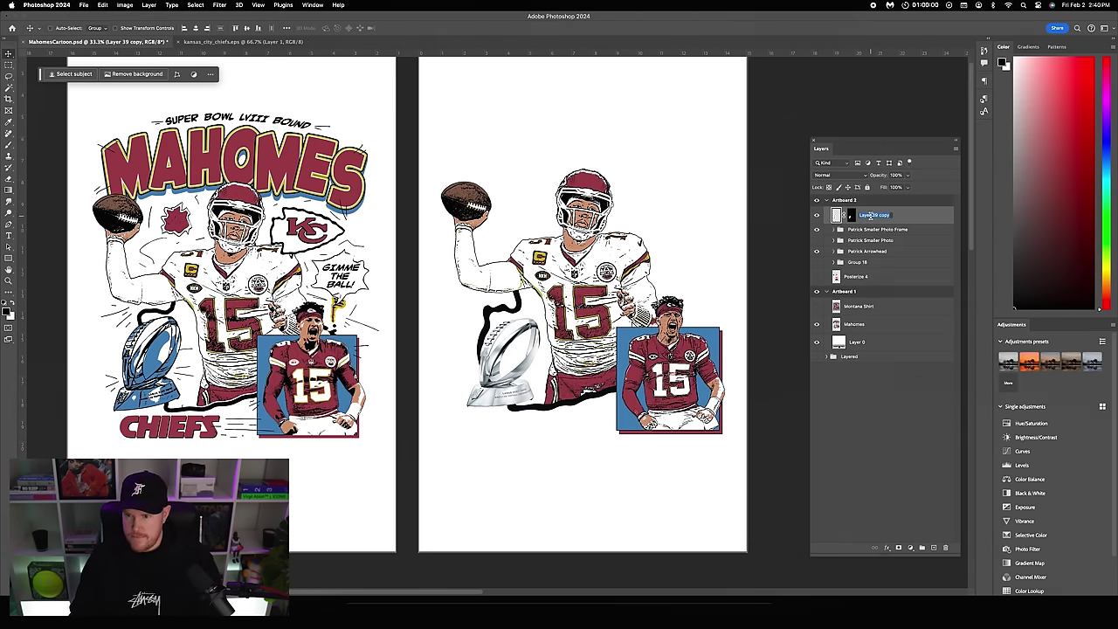
pyautogui.write('Trophy')
pyautogui.press('Return')
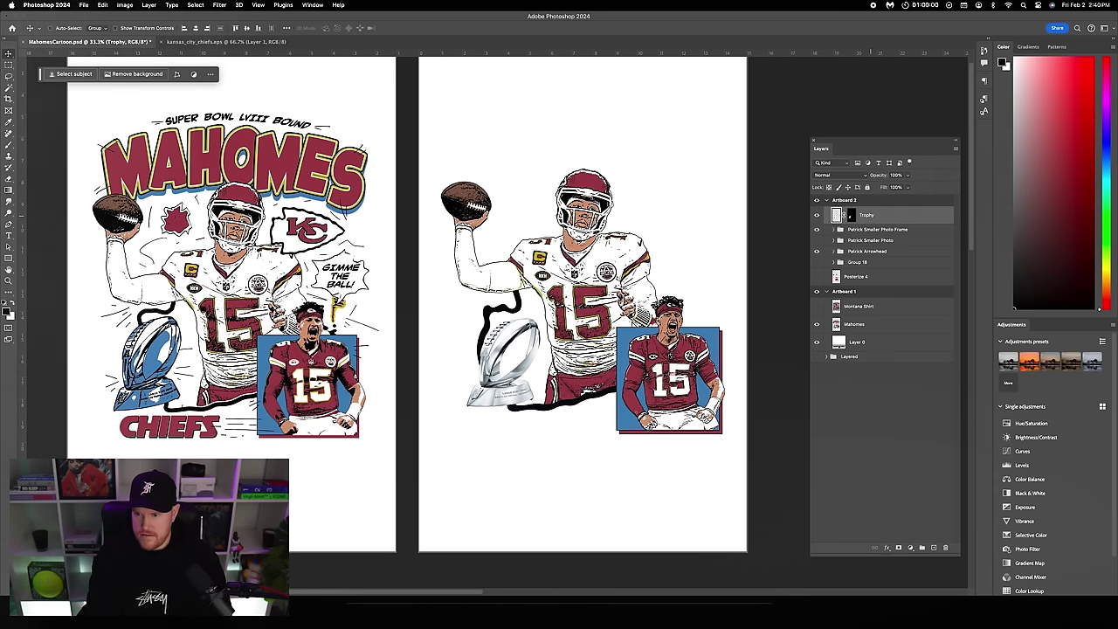
# - Duplicate the Trophy layer and apply the Stamp filter to the copy with Light/Dark Balance 46 and Smoothness 6
pyautogui.press('super+j')
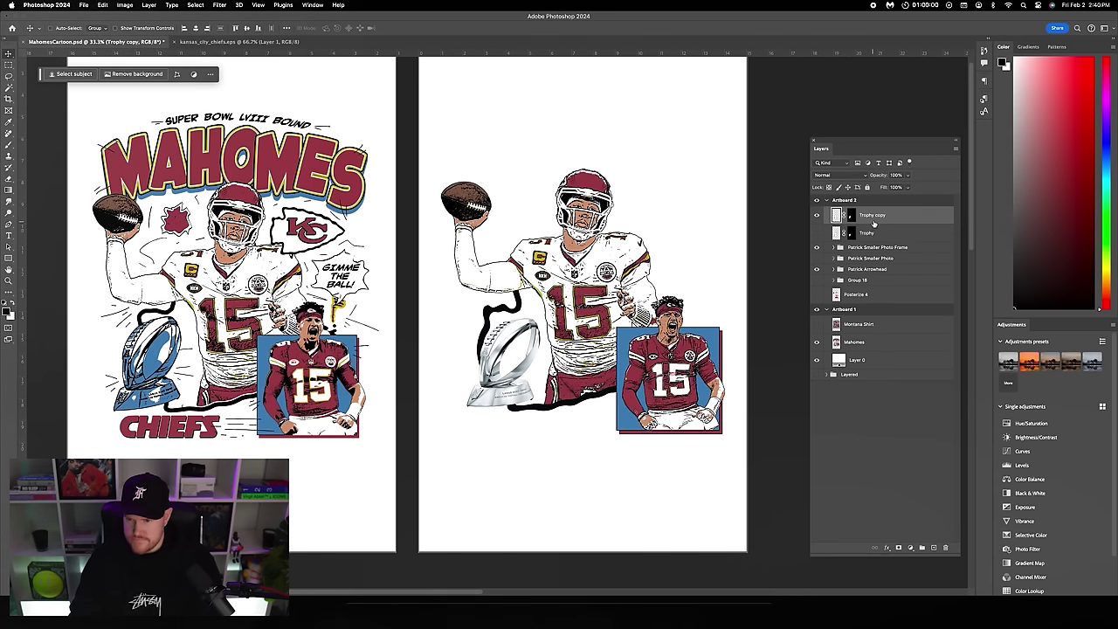
pyautogui.click(223, 5)
pyautogui.click(234, 63)
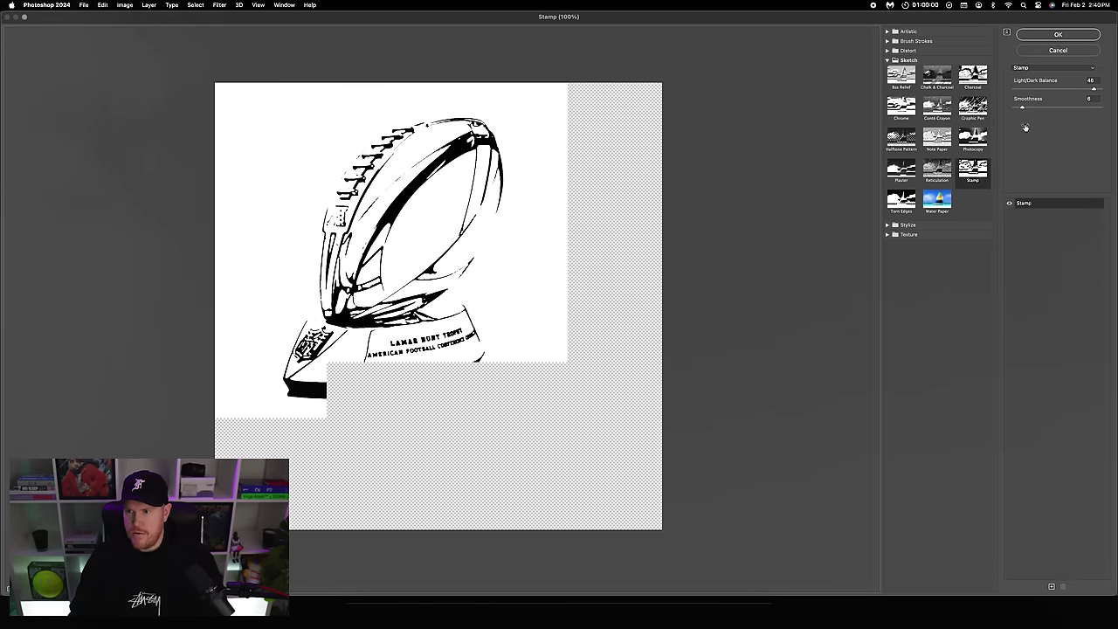
pyautogui.click(1094, 90)
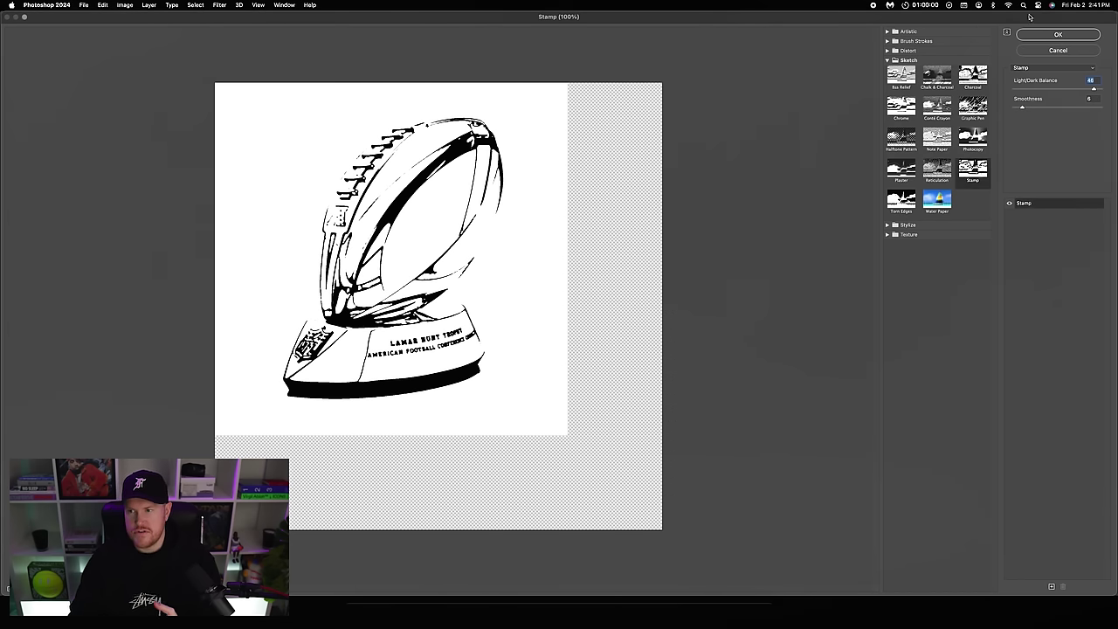
pyautogui.click(1045, 35)
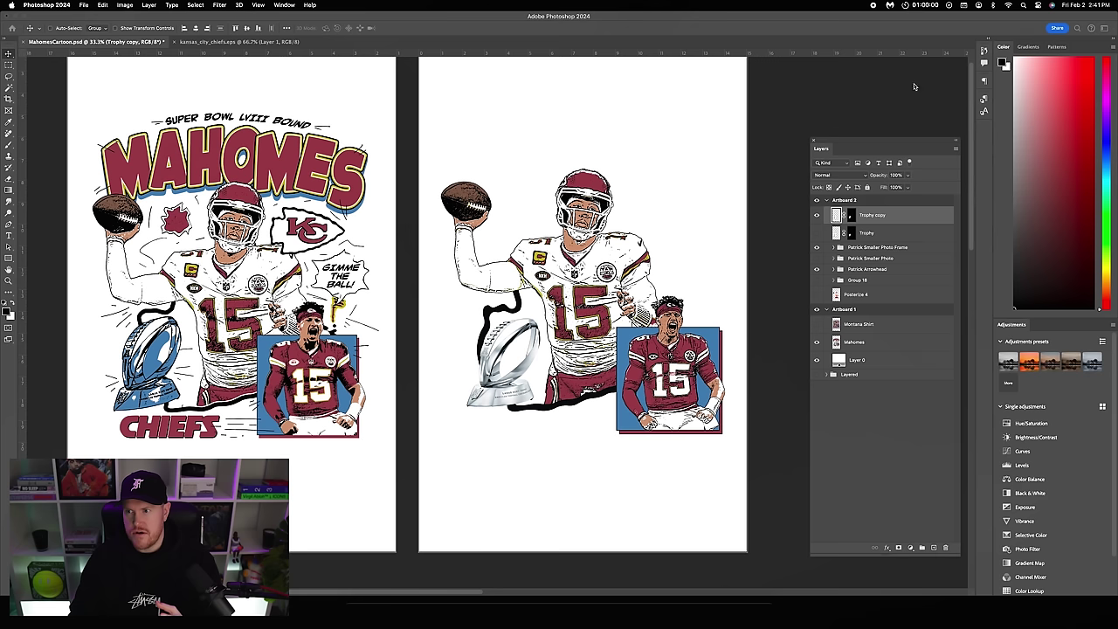
# - Add a thin black stroke positioned outside to the stamped Trophy copy layer
pyautogui.doubleClick(906, 217)
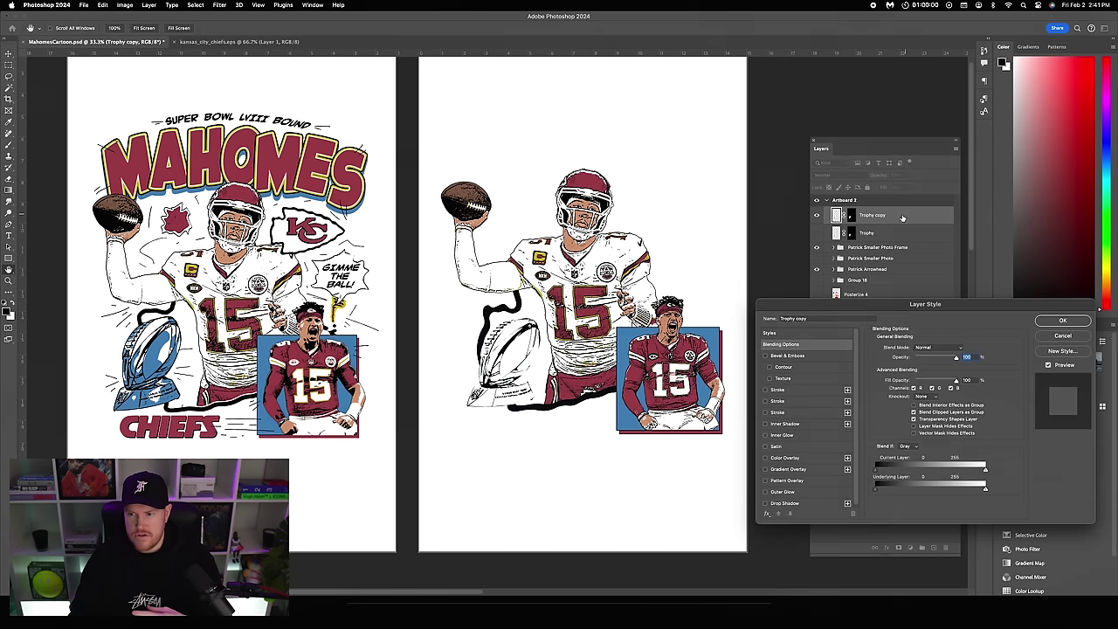
pyautogui.click(777, 389)
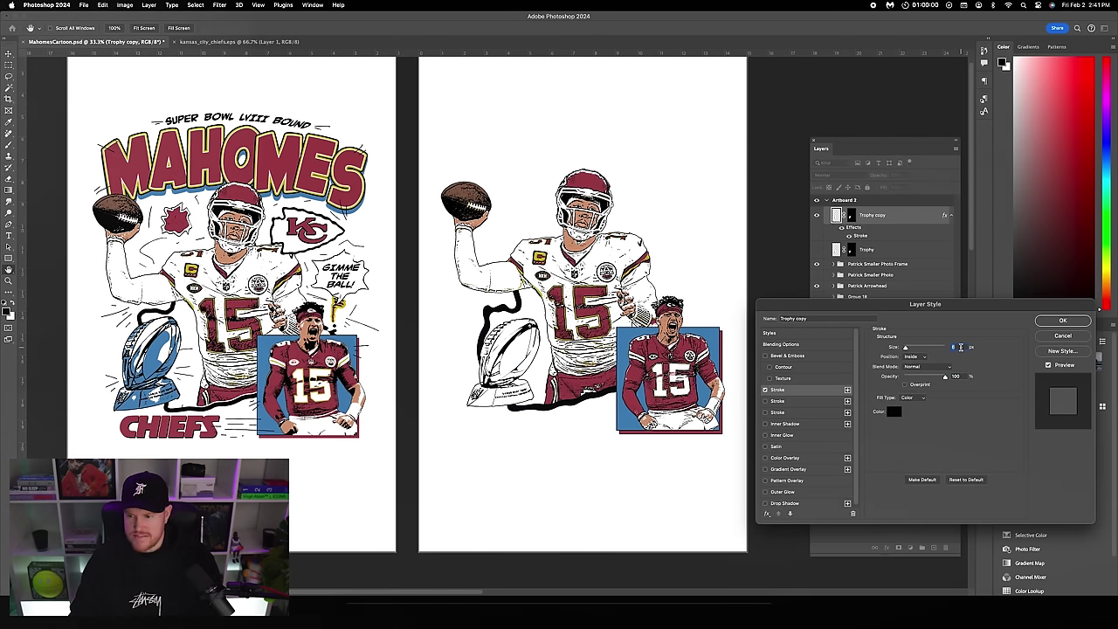
pyautogui.click(913, 357)
pyautogui.click(917, 348)
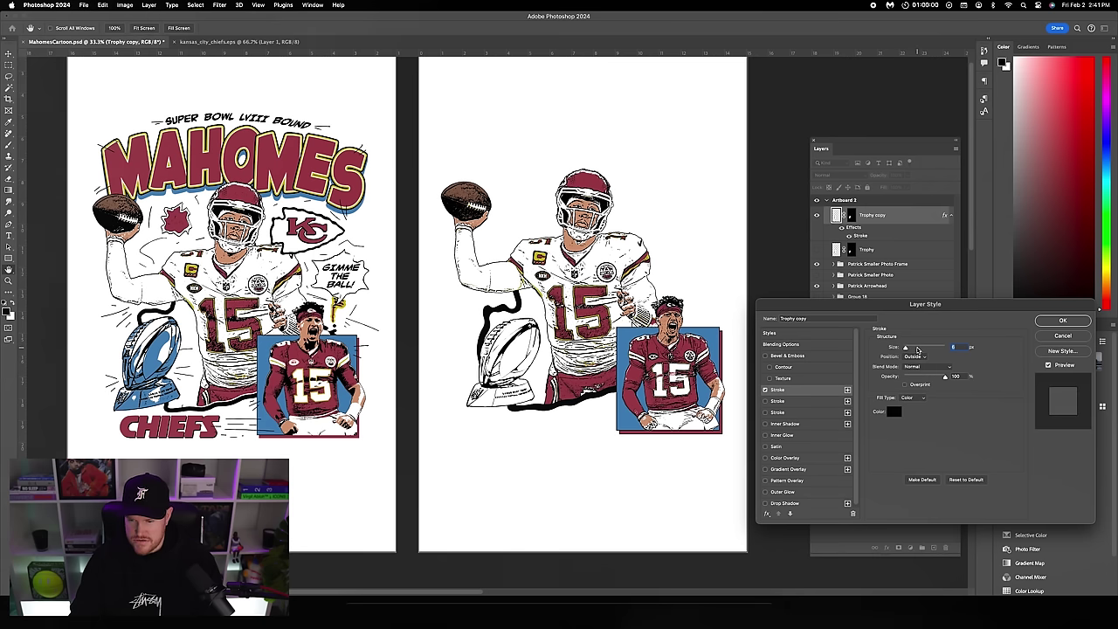
pyautogui.click(1063, 320)
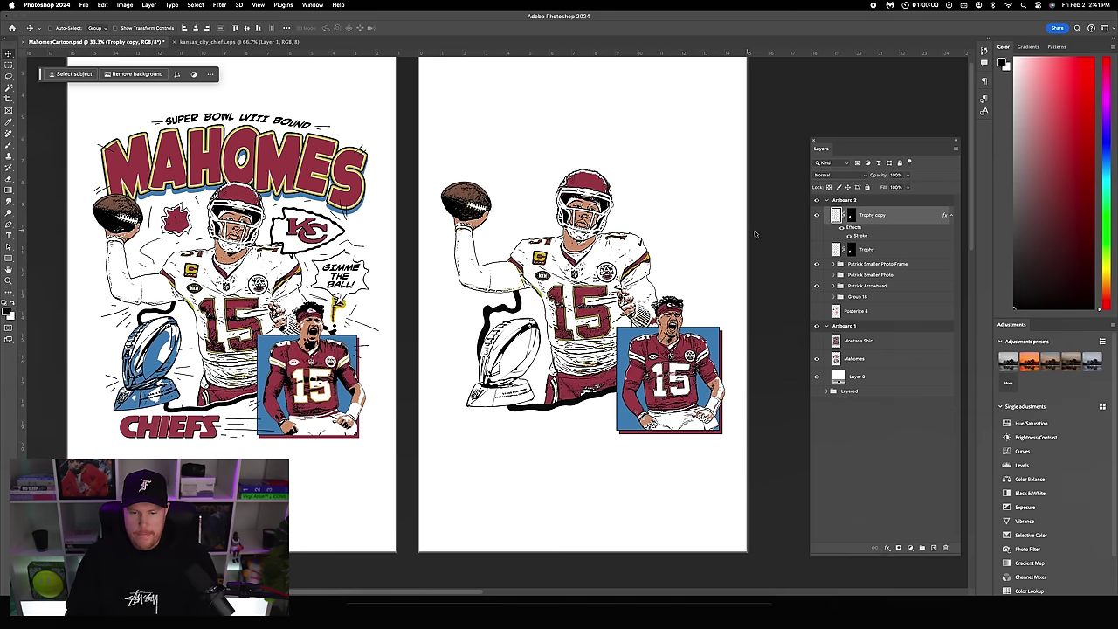
# - Duplicate the original Trophy layer and show the copy beneath the stamped trophy, with the stamped layer's blend mode set to Multiply
pyautogui.click(876, 253)
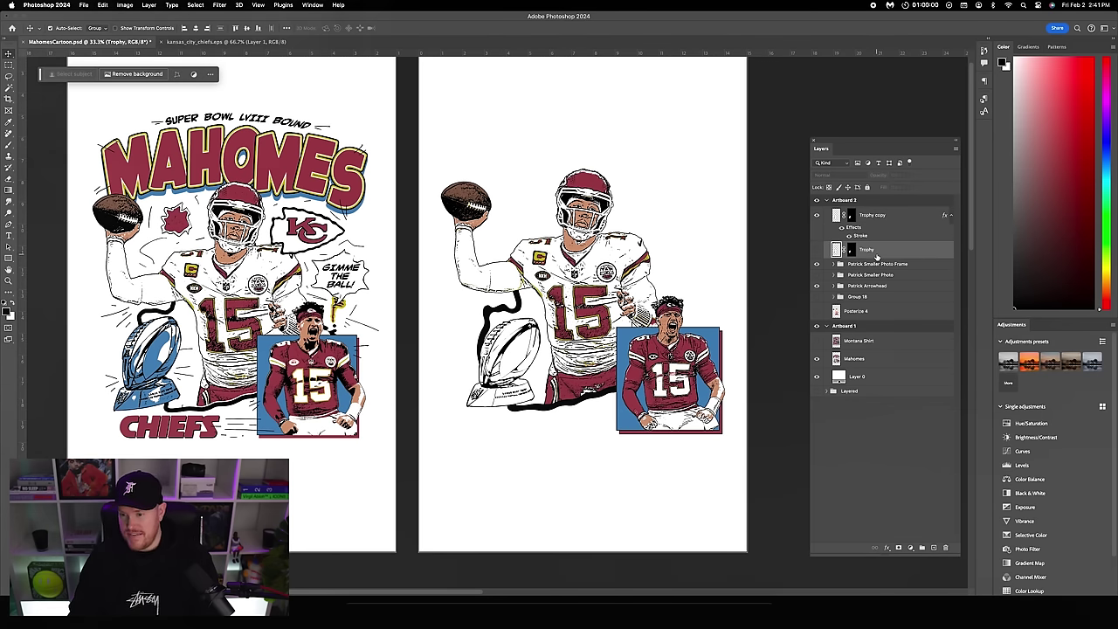
pyautogui.press('super+j')
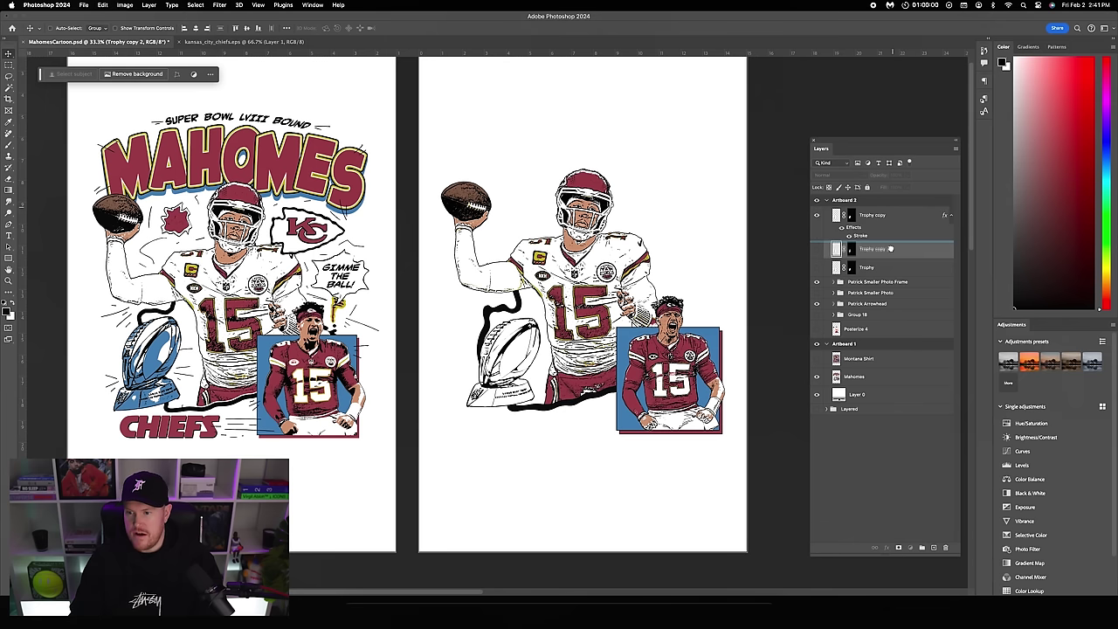
pyautogui.click(823, 250)
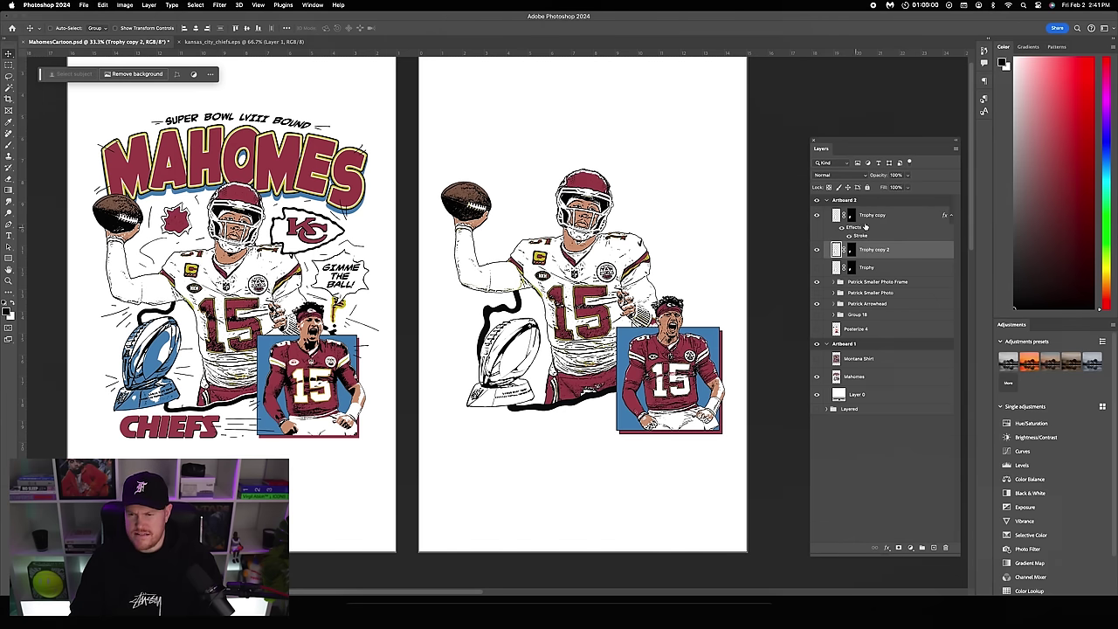
pyautogui.click(873, 218)
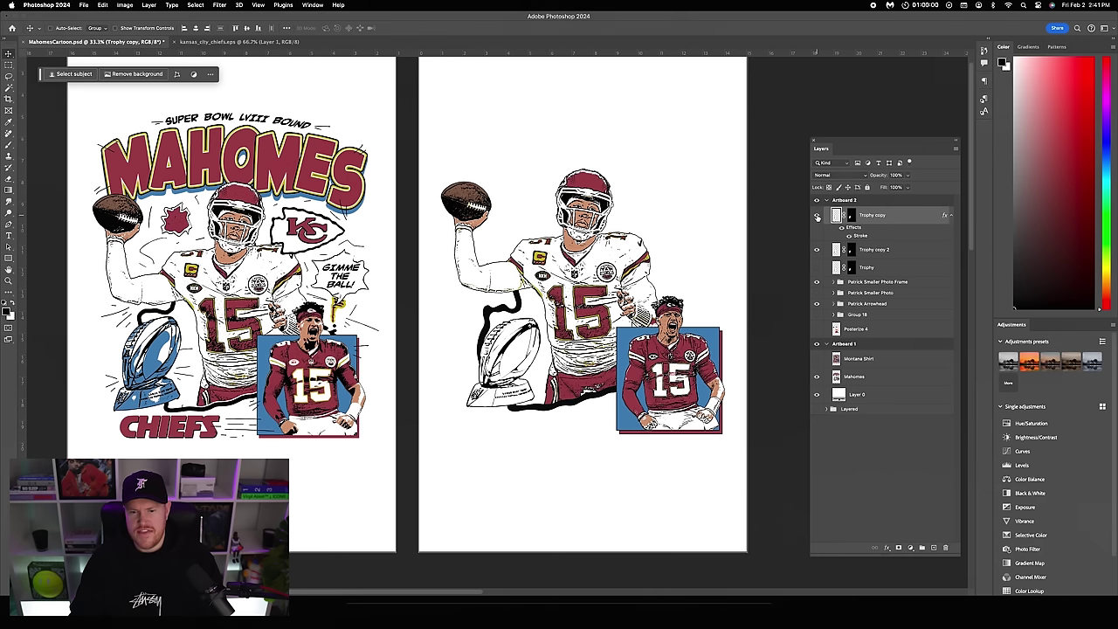
pyautogui.click(843, 175)
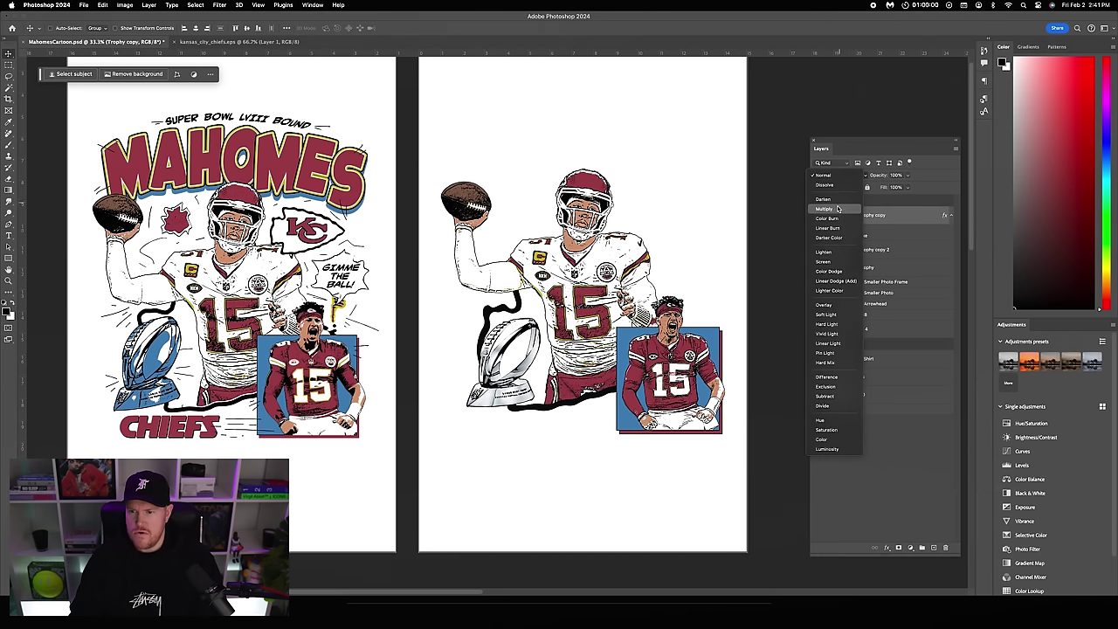
pyautogui.click(835, 210)
# - Apply a Threshold adjustment at level 229 to the Trophy copy 2 layer
pyautogui.click(880, 251)
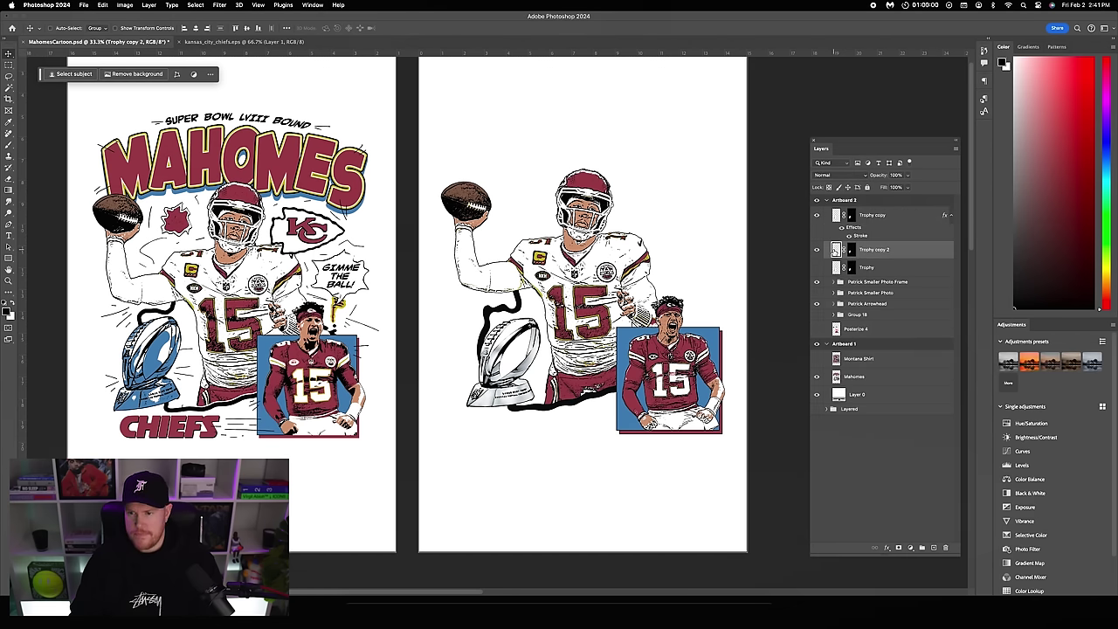
pyautogui.click(817, 251)
pyautogui.click(816, 250)
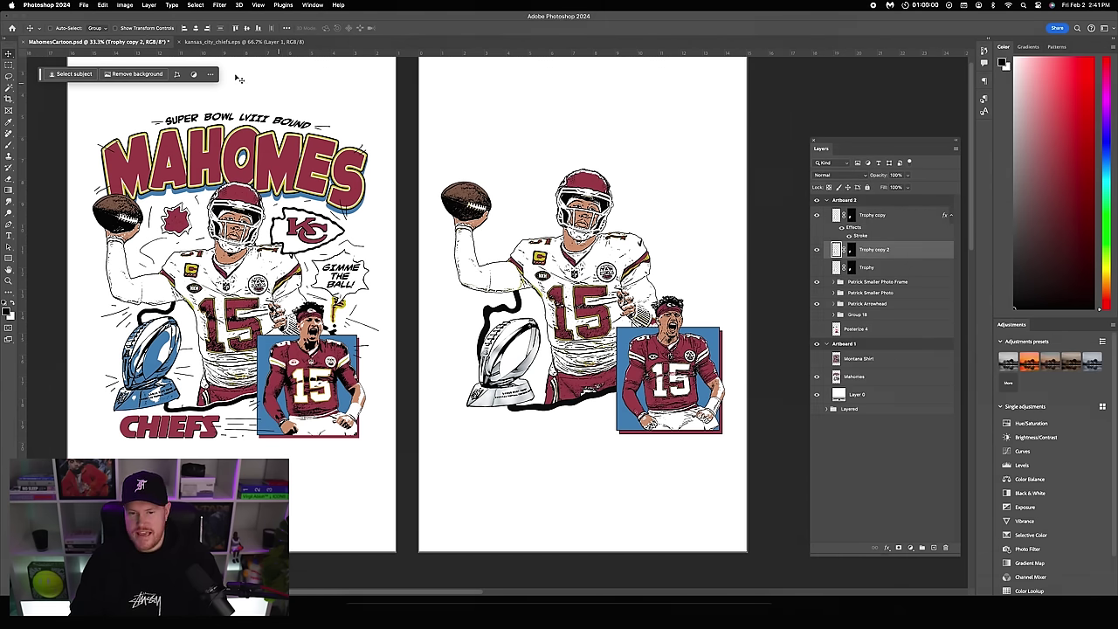
pyautogui.click(125, 5)
pyautogui.moveTo(140, 33)
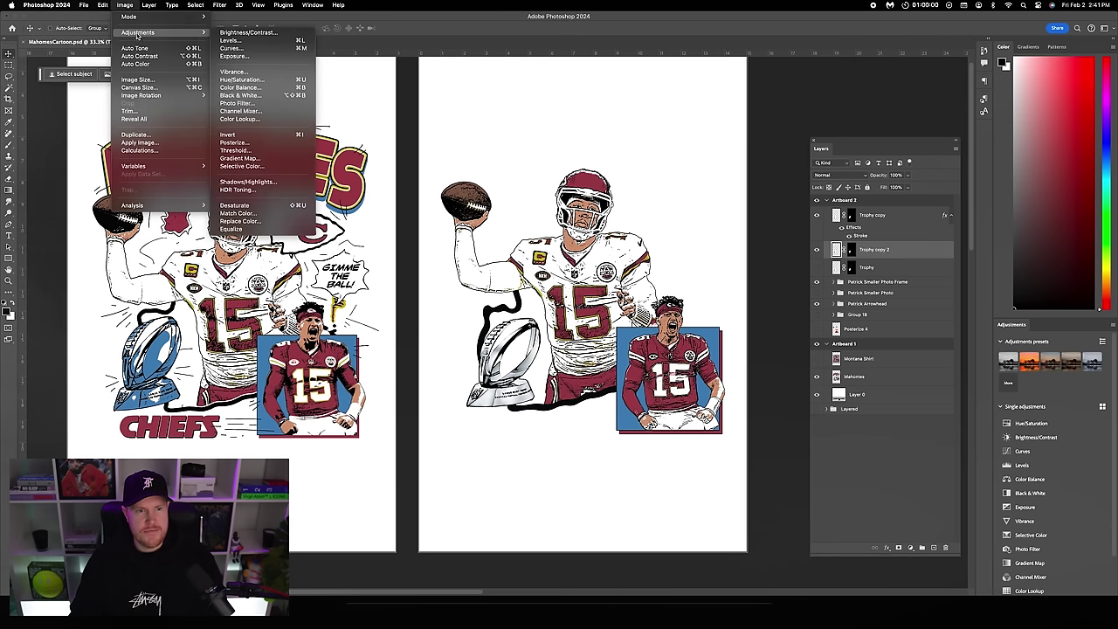
pyautogui.click(234, 150)
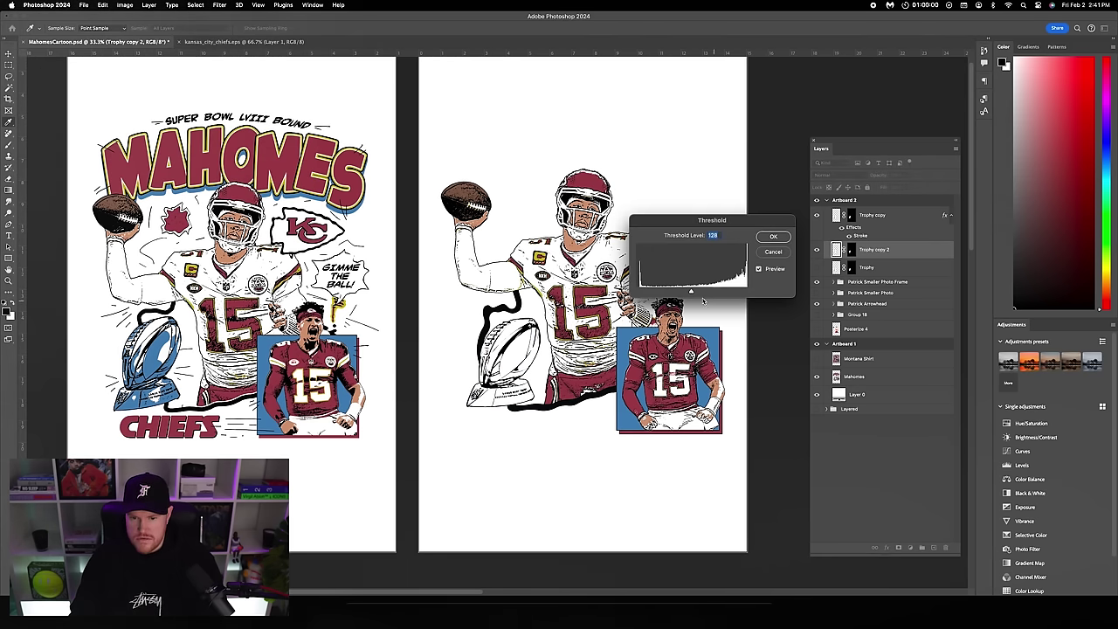
pyautogui.moveTo(690, 293); pyautogui.dragTo(733, 293)
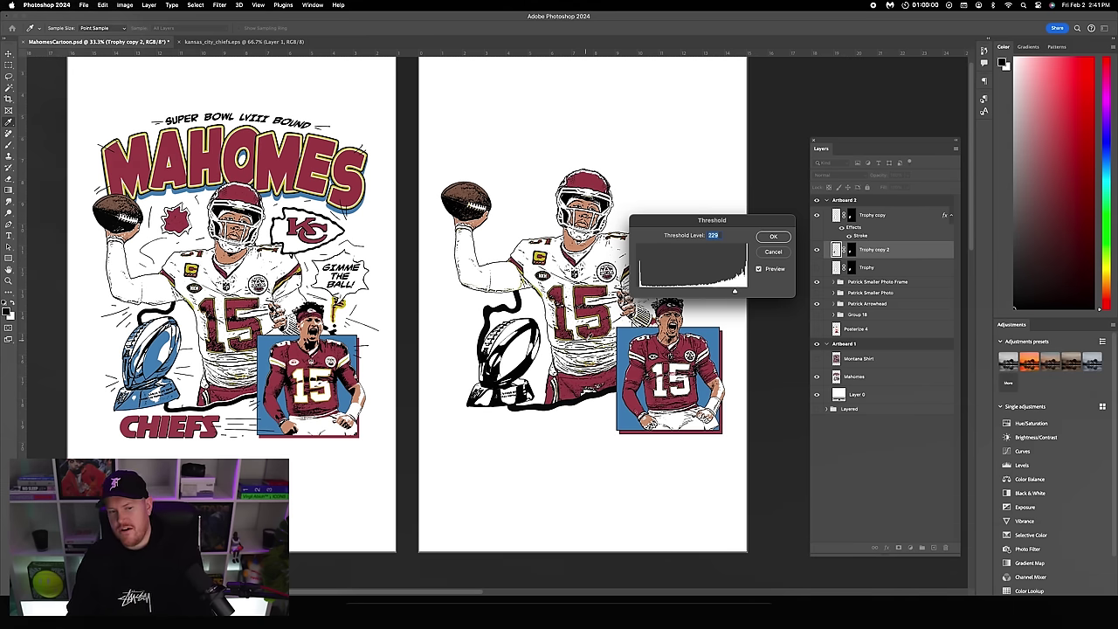
pyautogui.moveTo(734, 293); pyautogui.dragTo(736, 292)
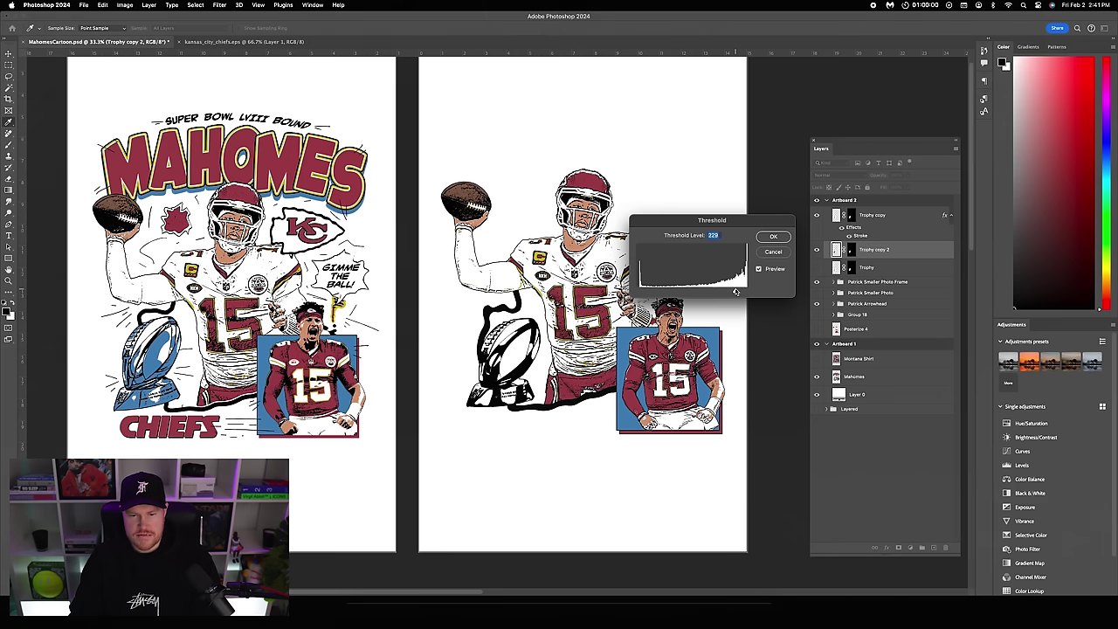
pyautogui.click(774, 237)
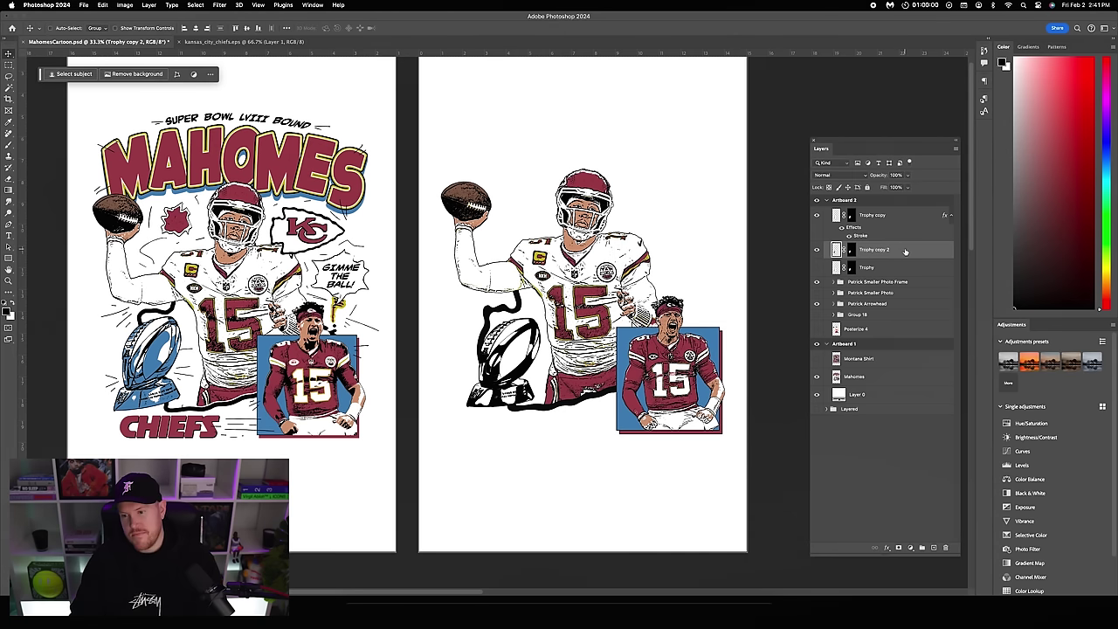
# - Add a Color Overlay in blue #5382b6 to the Trophy copy 2 layer with Screen blend mode and 100% opacity
pyautogui.doubleClick(904, 252)
pyautogui.click(802, 459)
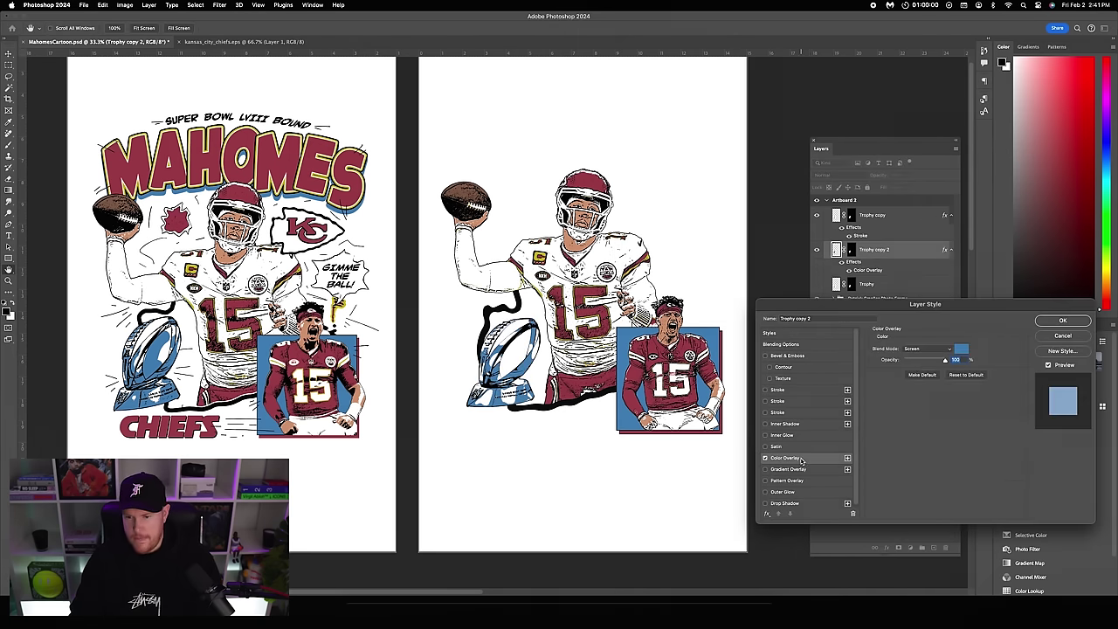
pyautogui.click(960, 349)
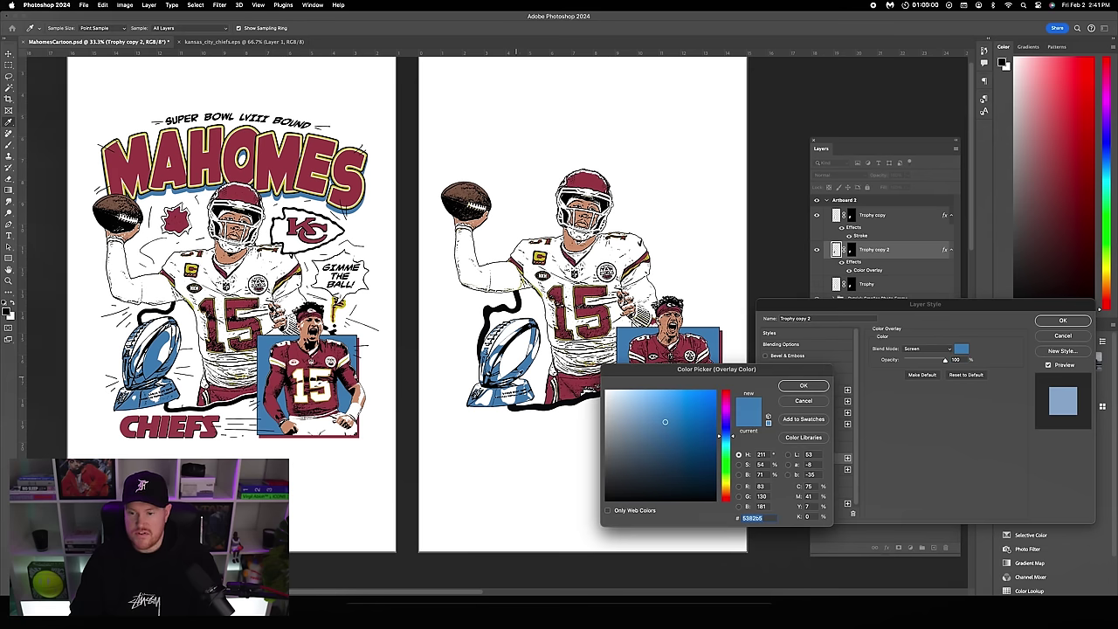
pyautogui.write('ffffff')
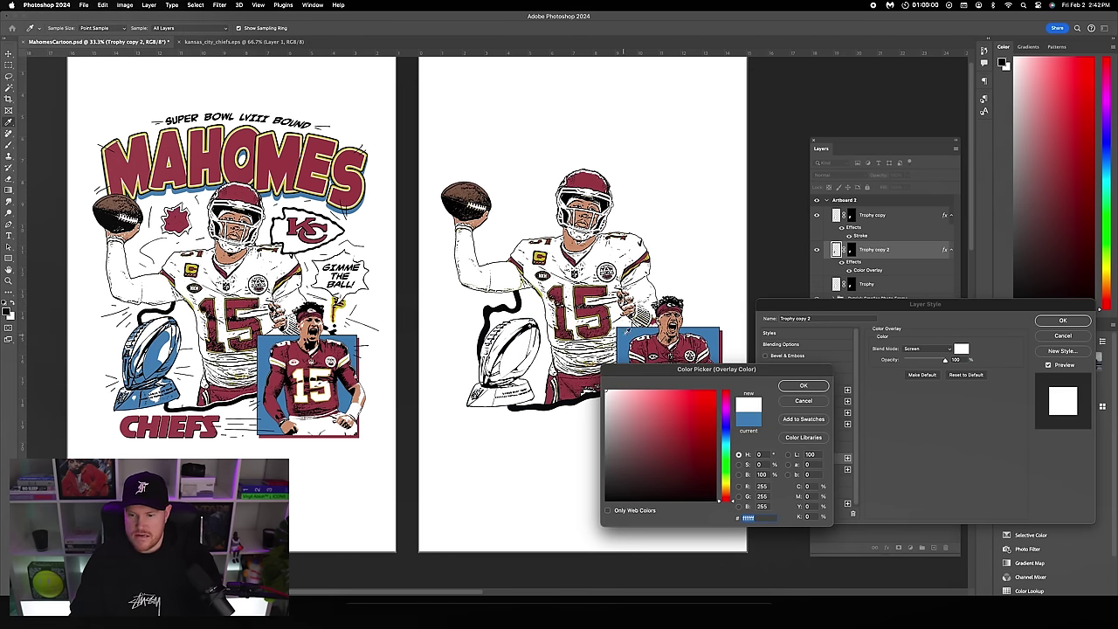
pyautogui.write('5382b6')
pyautogui.click(803, 385)
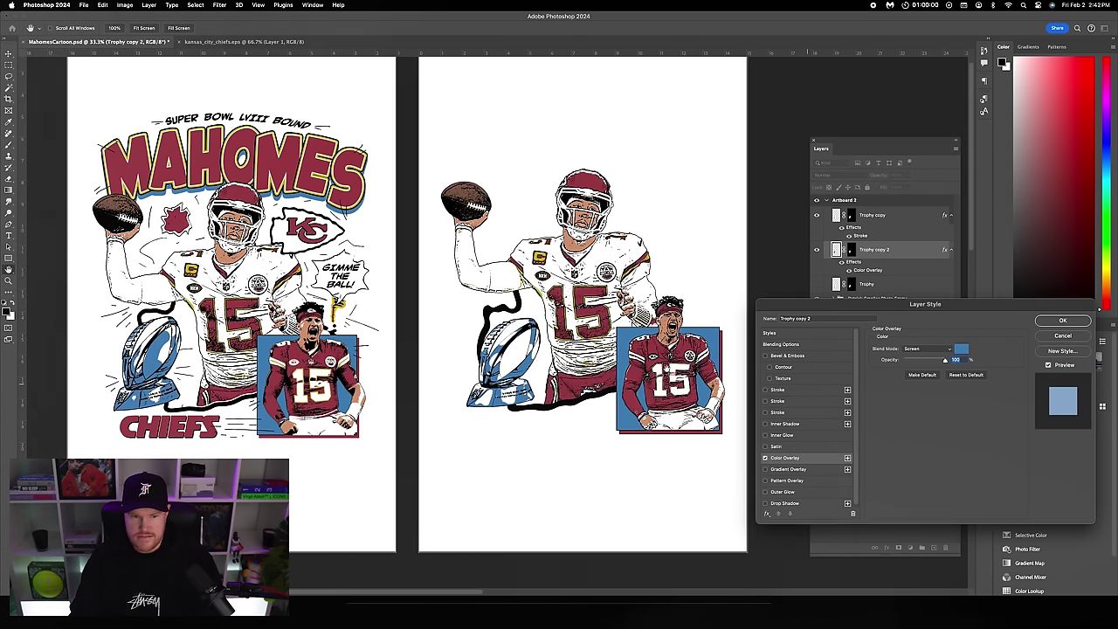
pyautogui.press('Return')
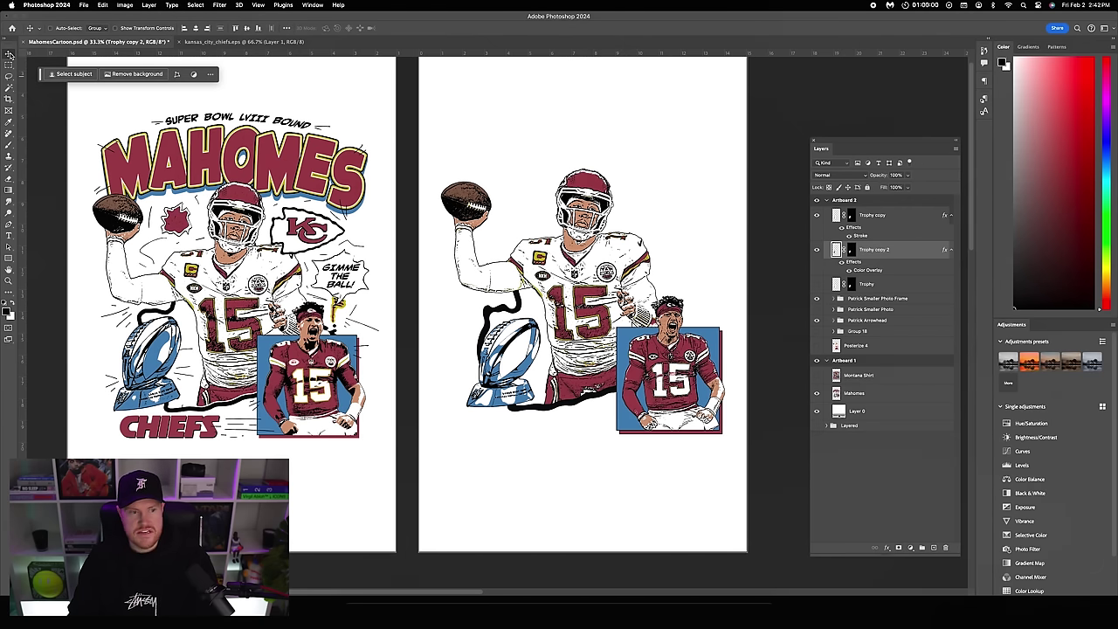
# - Group the three trophy layers under the name Trophy and save the document
pyautogui.click(870, 215)
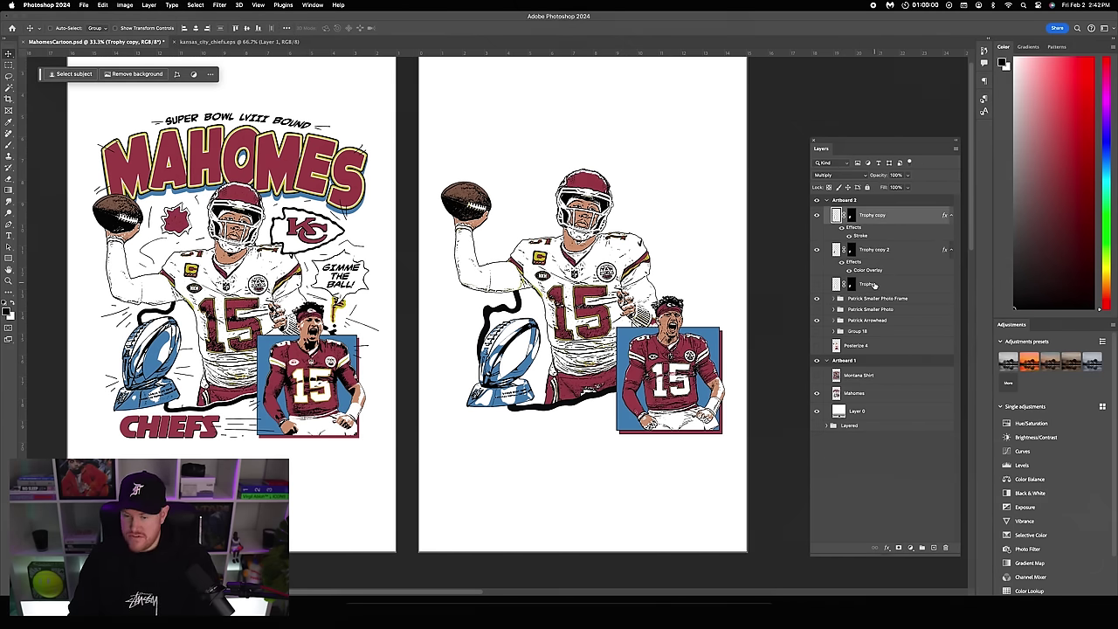
pyautogui.keyDown('shift'); pyautogui.click(870, 285); pyautogui.keyUp('shift')
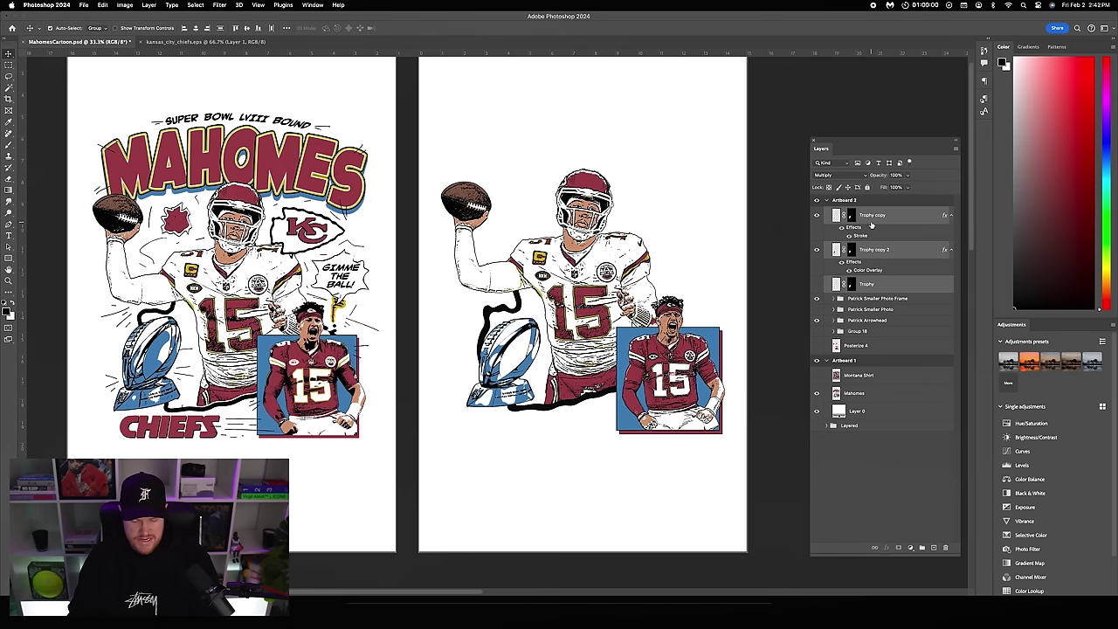
pyautogui.press('super+g')
pyautogui.doubleClick(854, 212)
pyautogui.write('Trophy')
pyautogui.press('Return')
pyautogui.press('super+s')
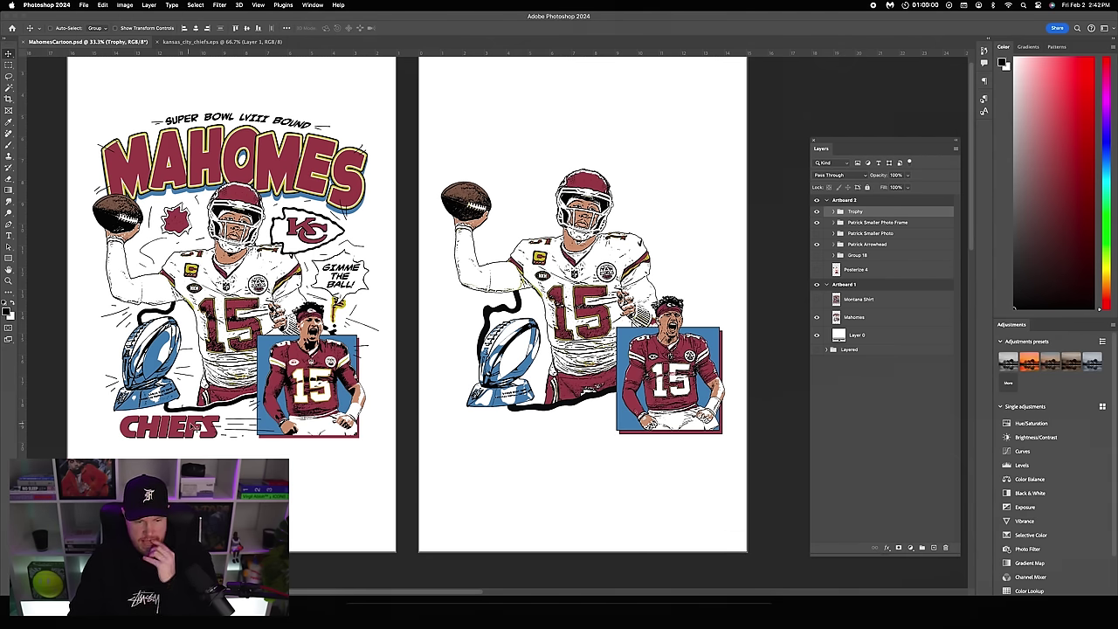
# - Switch to Chrome, return to the chiefs logo search results and open the red CHIEFS wordmark image in Illustrator
pyautogui.click(469, 581)
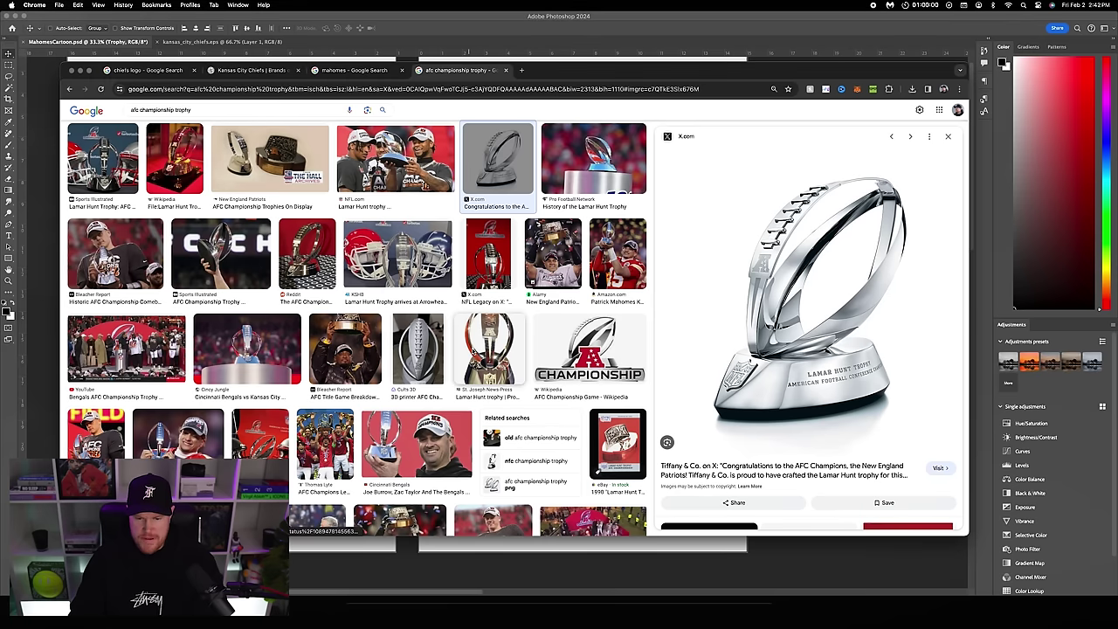
pyautogui.click(144, 69)
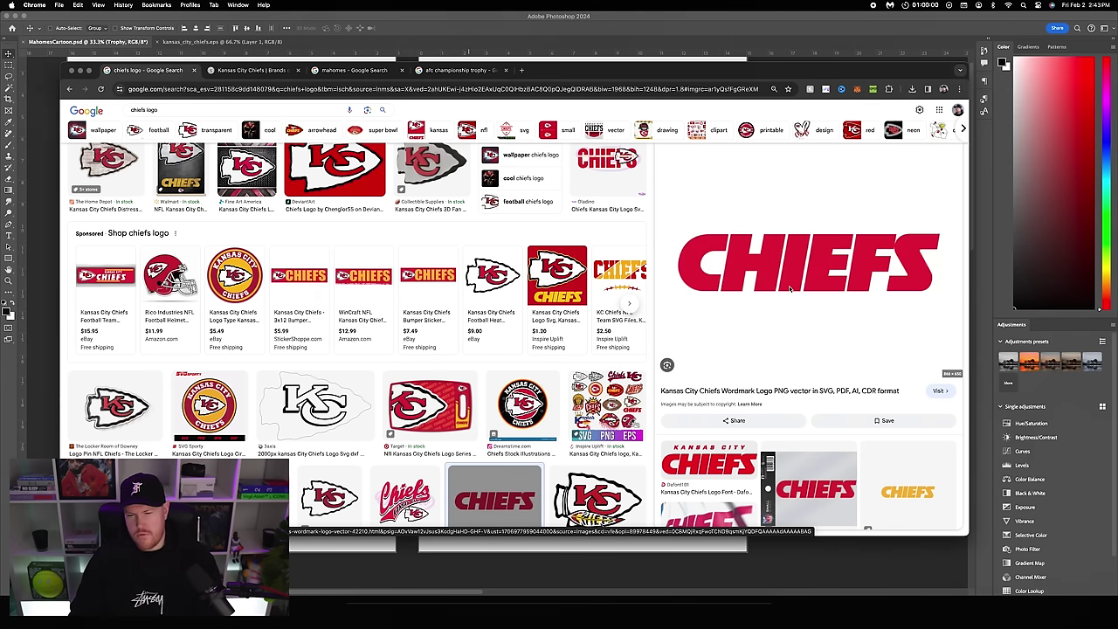
pyautogui.moveTo(794, 280); pyautogui.dragTo(410, 611)
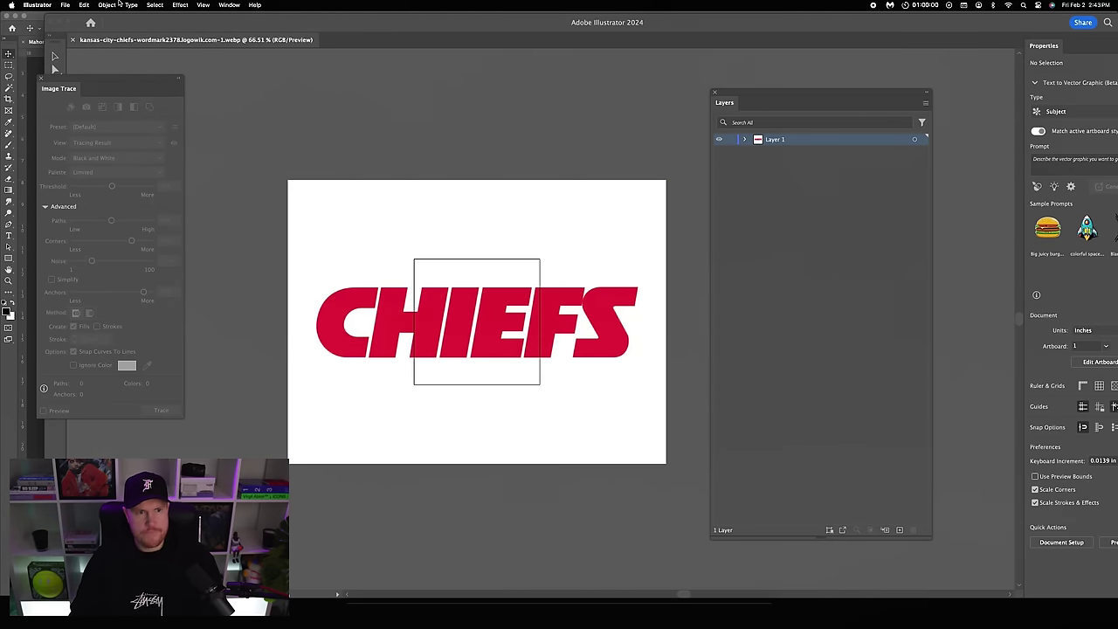
# - Select the CHIEFS wordmark image and bring up the Image Trace settings, clear of the drawing tools
pyautogui.click(317, 213)
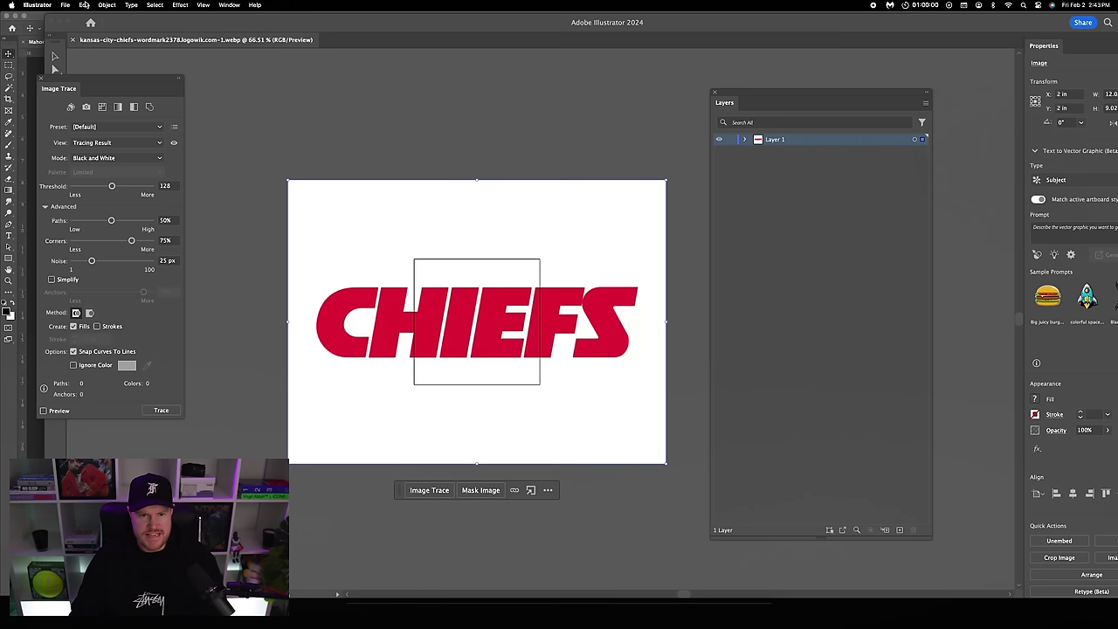
pyautogui.moveTo(61, 81)
pyautogui.mouseDown()
pyautogui.moveTo(163, 115)
pyautogui.moveTo(119, 110)
pyautogui.mouseUp()
pyautogui.click(227, 6)
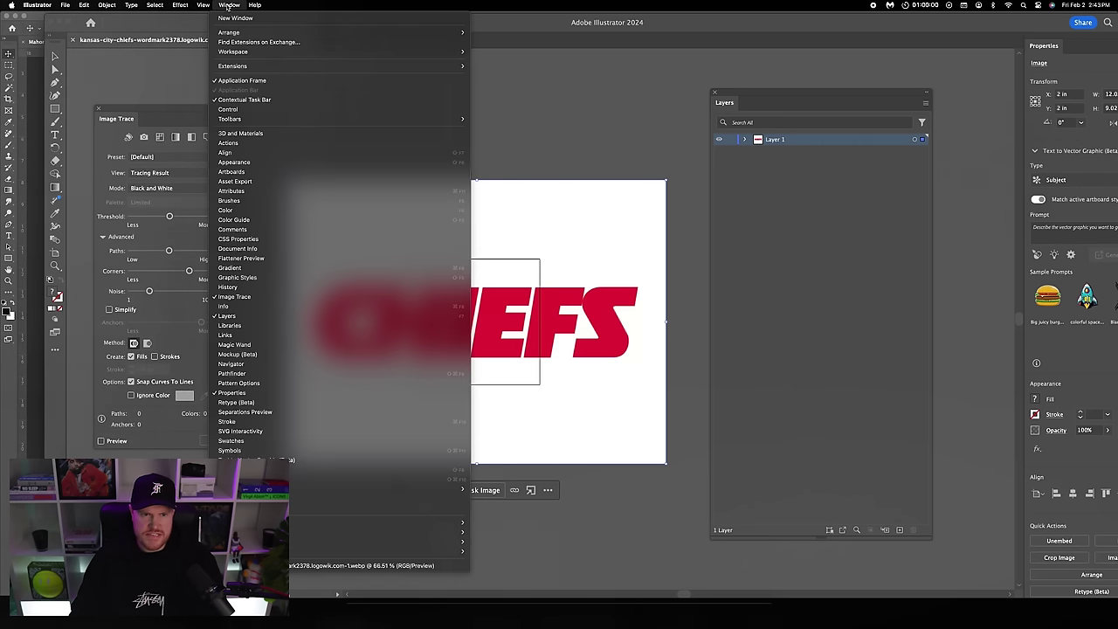
pyautogui.click(234, 296)
pyautogui.click(228, 5)
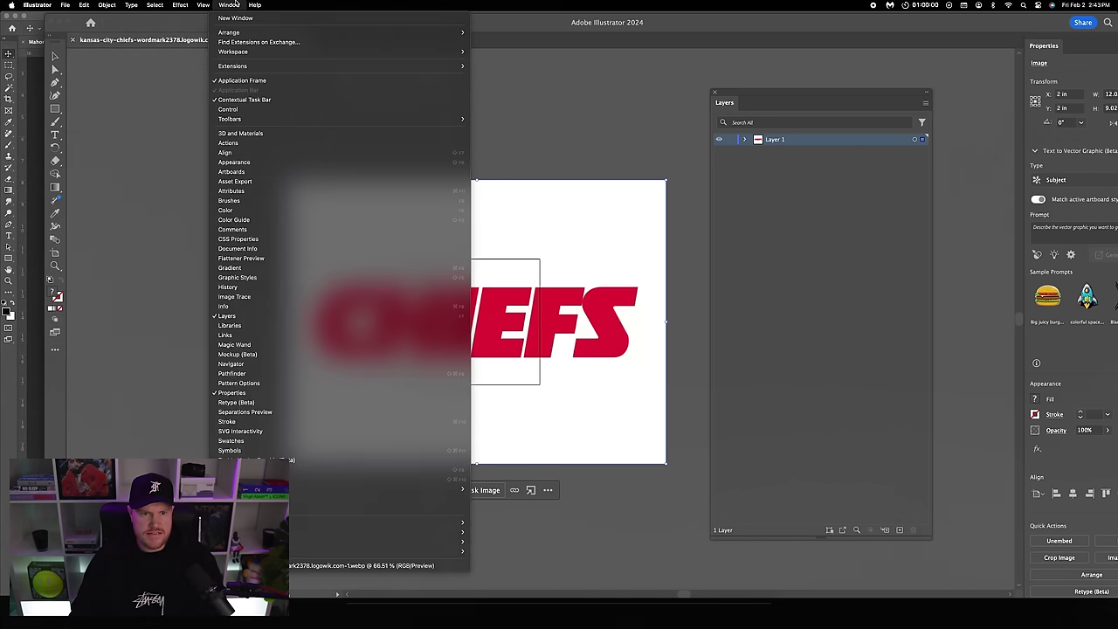
pyautogui.click(252, 296)
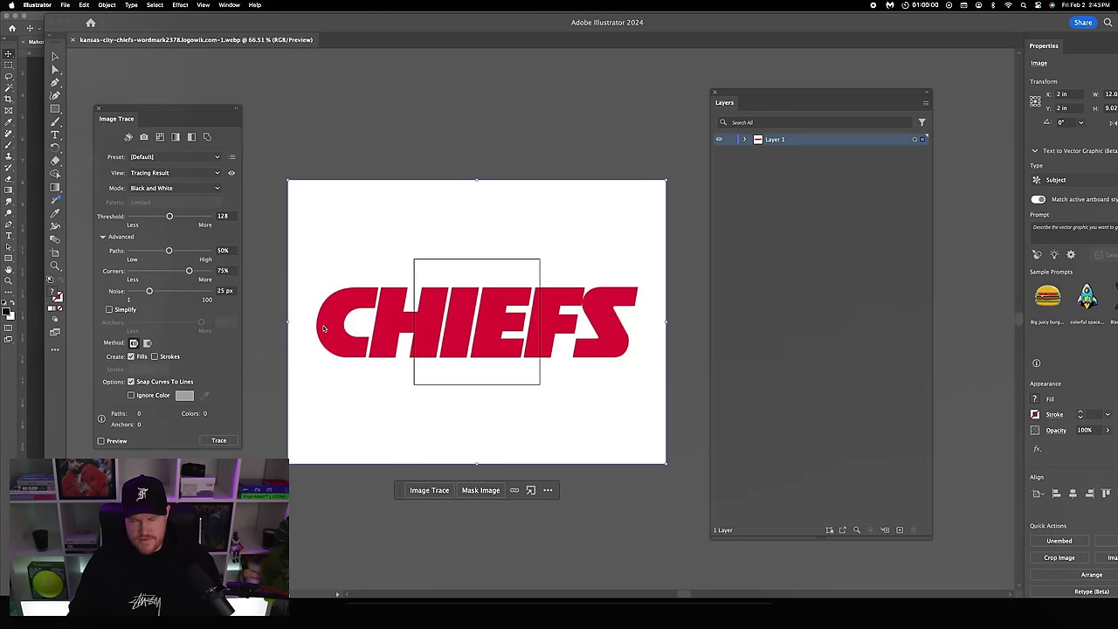
# - Trace the CHIEFS wordmark image in black and white with Ignore Color enabled, and expand the tracing's object and fill
pyautogui.click(131, 394)
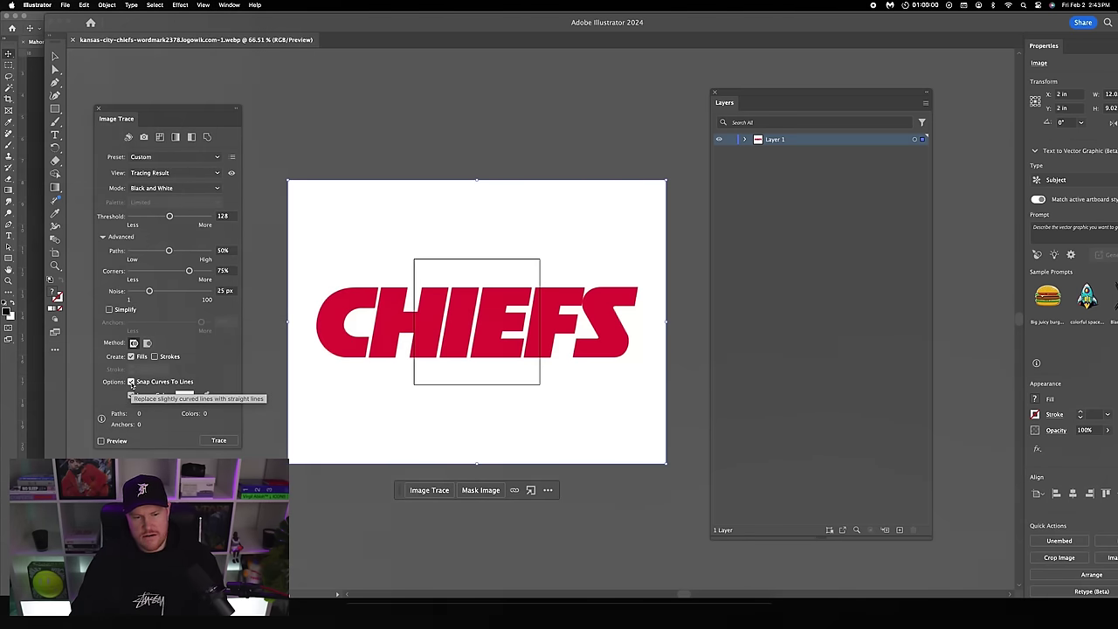
pyautogui.click(214, 440)
pyautogui.click(106, 4)
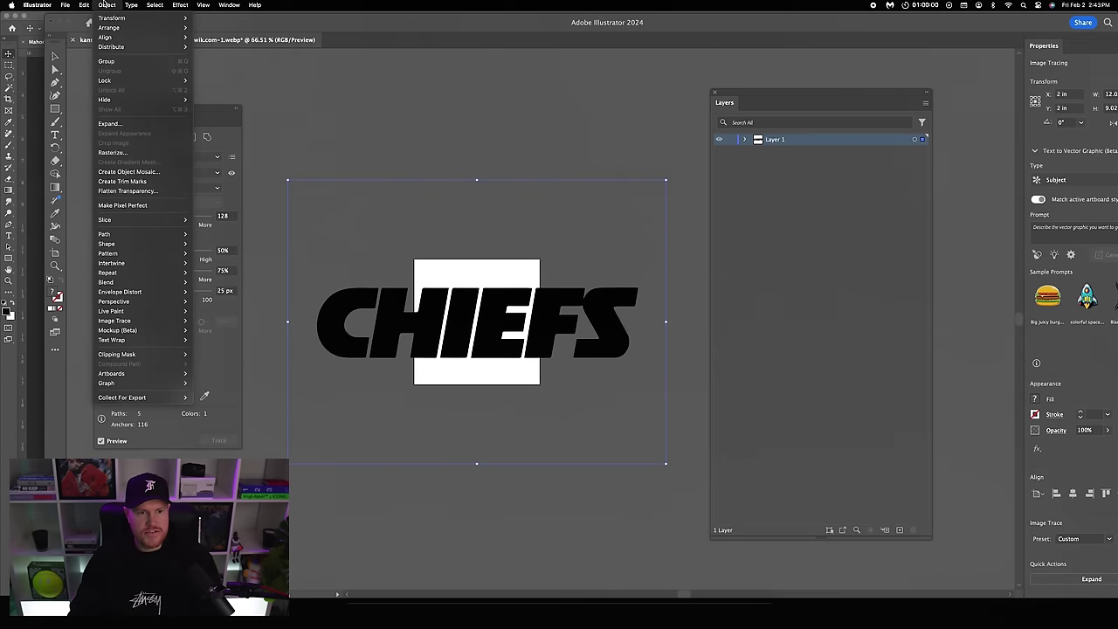
pyautogui.click(122, 124)
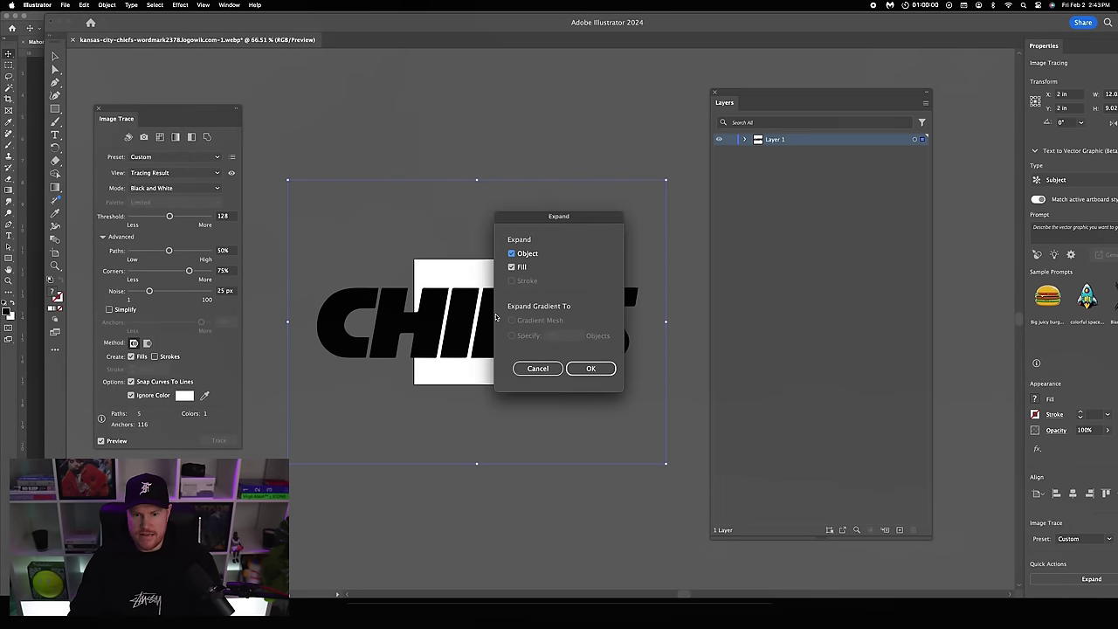
pyautogui.click(590, 368)
# - Shift the expanded wordmark slightly upward and examine the traced letter edges up close
pyautogui.moveTo(465, 315)
pyautogui.mouseDown()
pyautogui.moveTo(458, 215)
pyautogui.moveTo(505, 327)
pyautogui.moveTo(449, 310)
pyautogui.moveTo(470, 317)
pyautogui.moveTo(457, 295)
pyautogui.moveTo(513, 295)
pyautogui.moveTo(465, 303)
pyautogui.mouseUp()
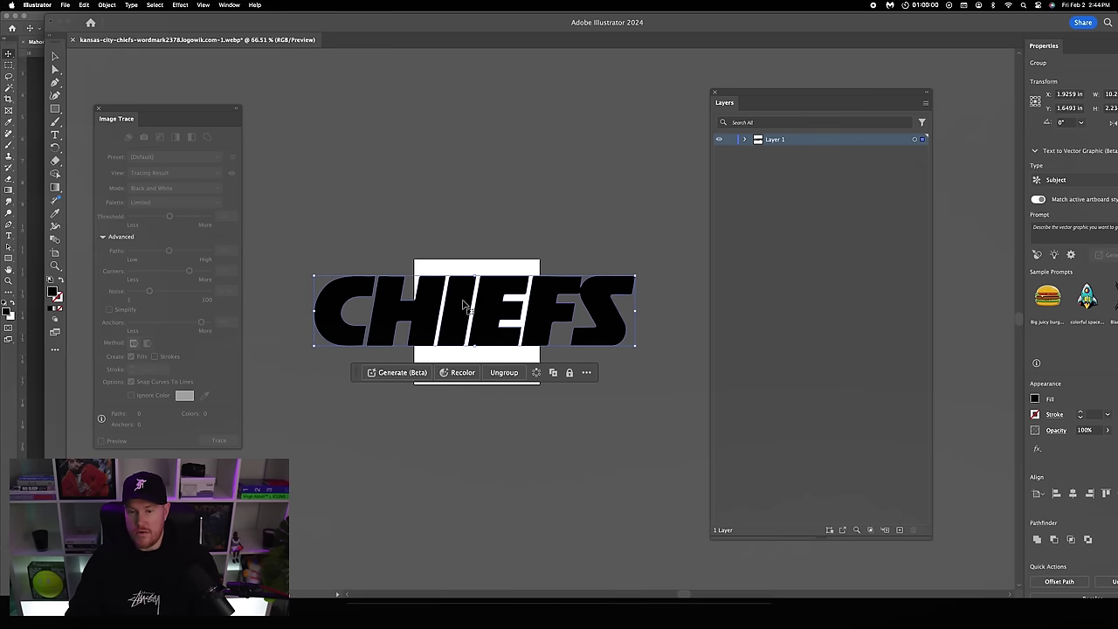
pyautogui.moveTo(482, 204); pyautogui.dragTo(485, 310)
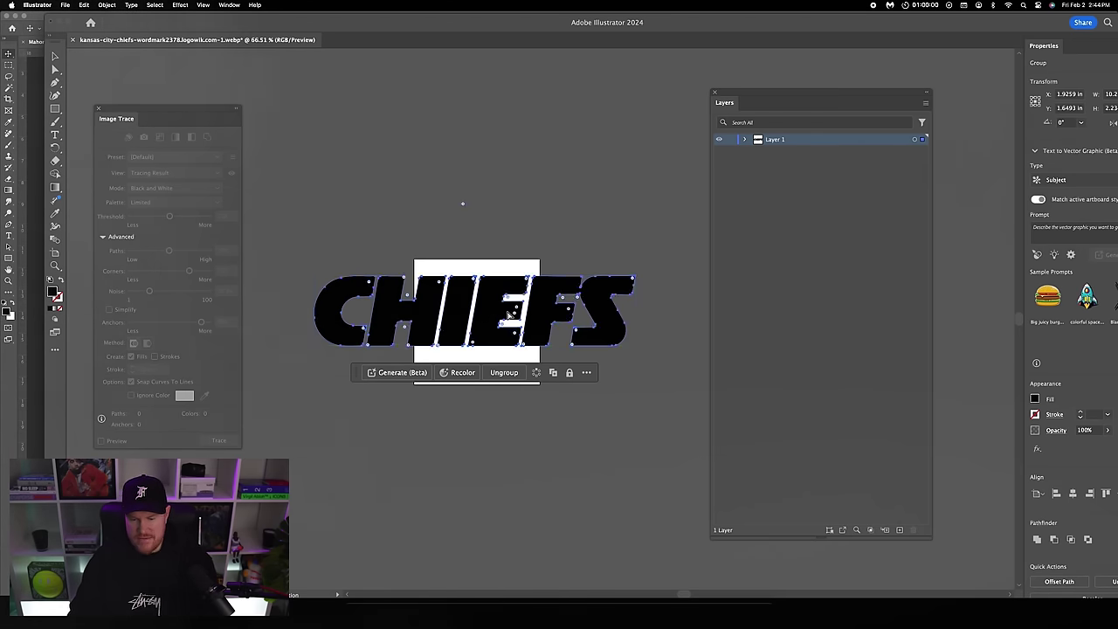
pyautogui.scroll(10, 484, 309)
pyautogui.scroll(-2, 632, 297)
pyautogui.scroll(-3, 632, 295)
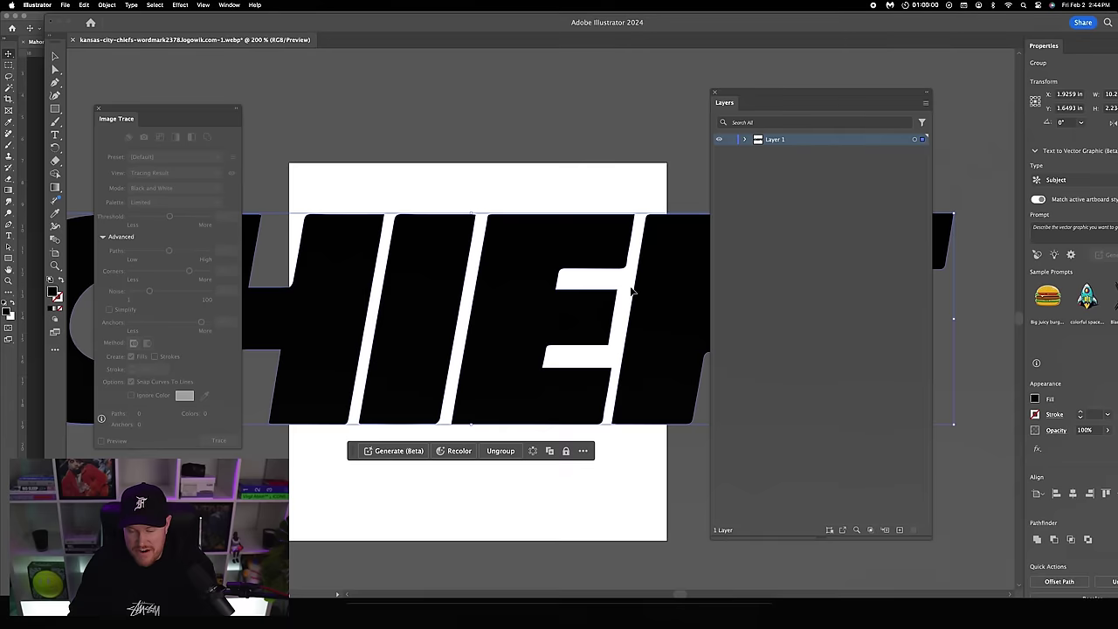
pyautogui.scroll(4, 629, 284)
pyautogui.scroll(-8, 578, 244)
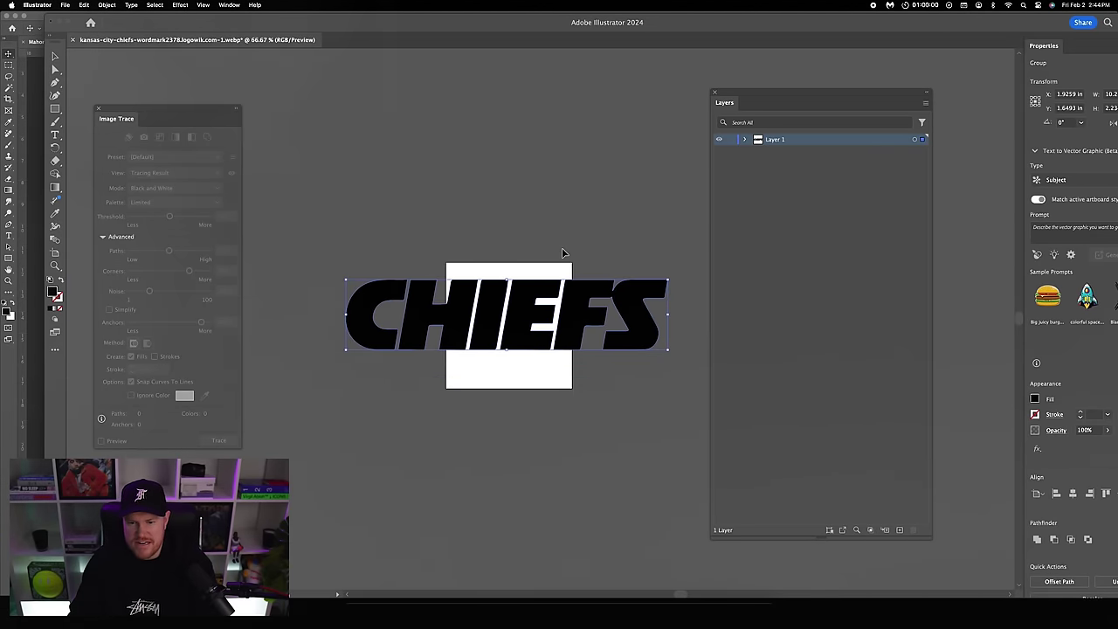
# - Copy the traced CHIEFS wordmark, switch to Photoshop and paste it into MahomesCartoon.psd as a Smart Object
pyautogui.click(563, 245)
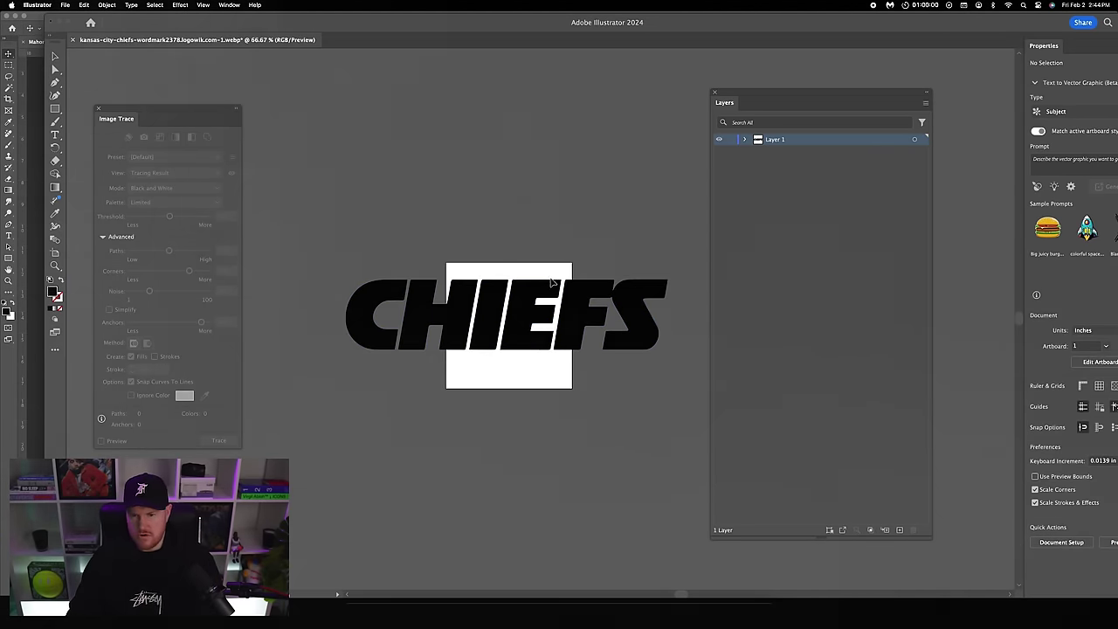
pyautogui.click(552, 282)
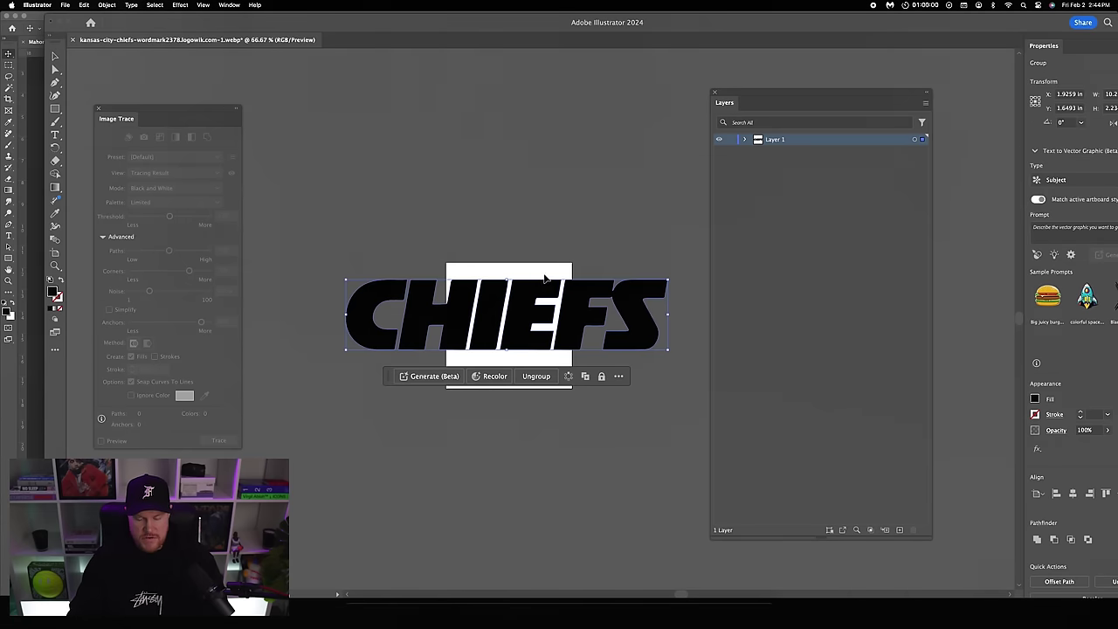
pyautogui.click(446, 606)
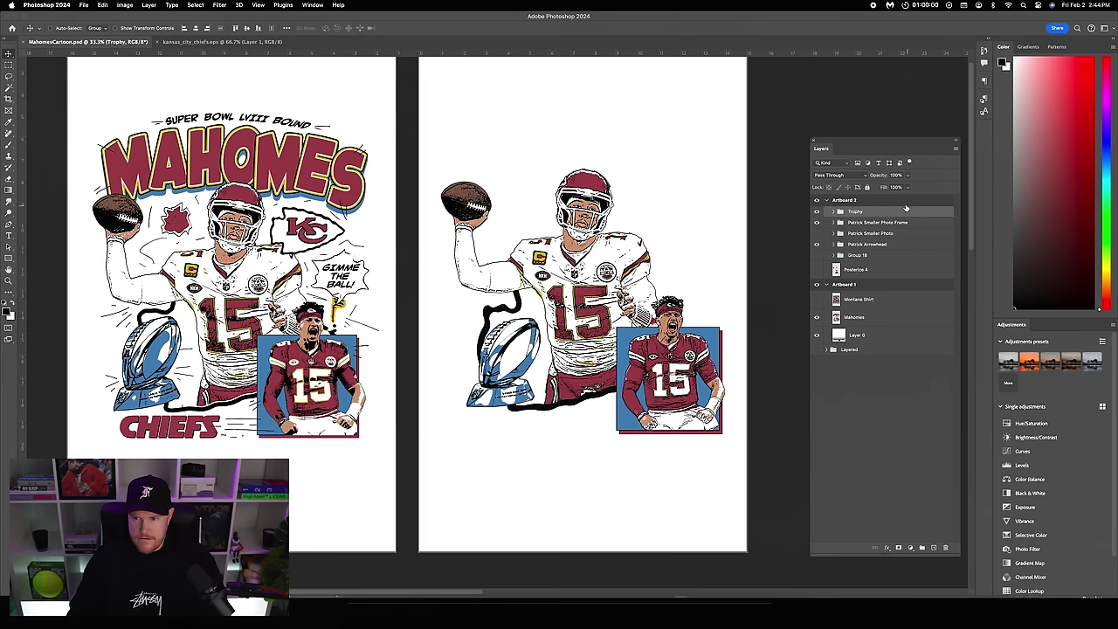
pyautogui.press('super+v')
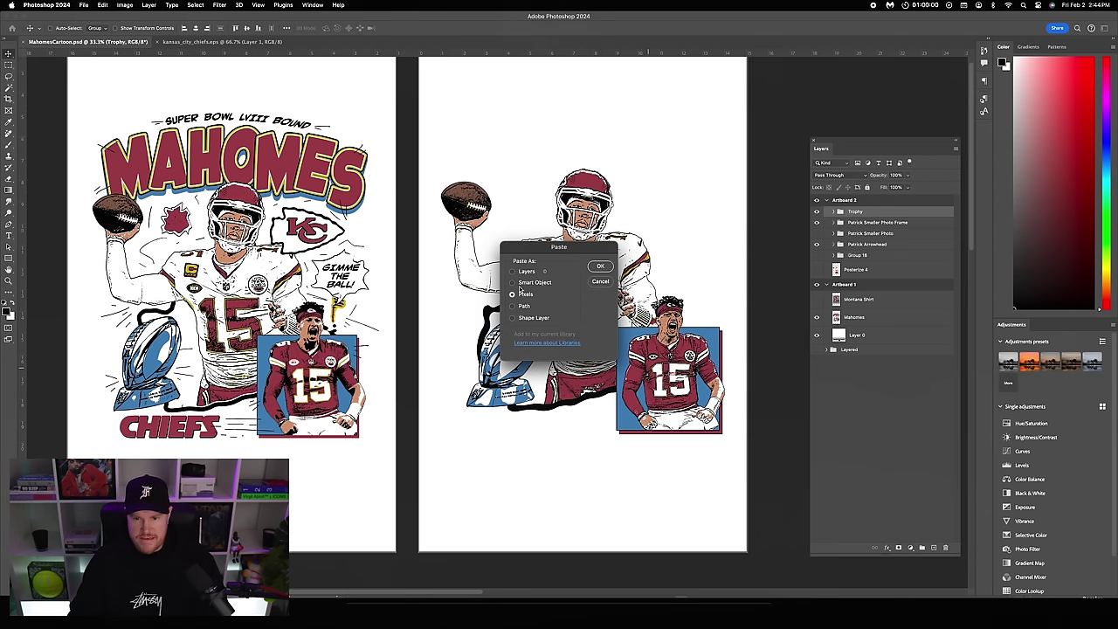
pyautogui.click(513, 283)
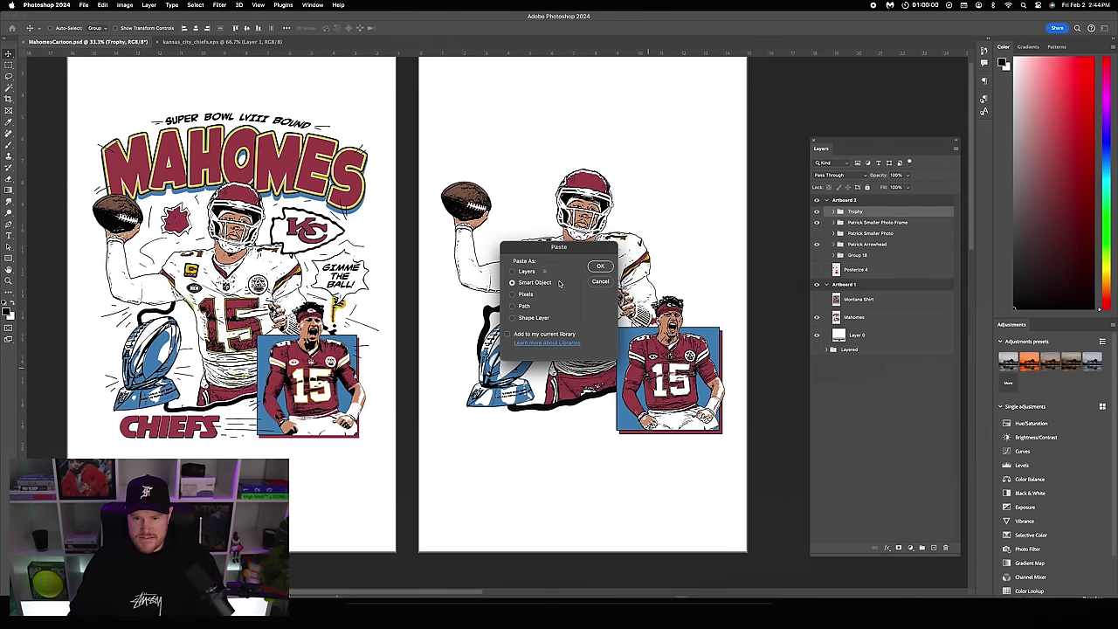
pyautogui.click(600, 265)
# - Scale down the pasted CHIEFS wordmark and place it beneath the blue trophy on the unfinished artboard
pyautogui.moveTo(599, 298); pyautogui.dragTo(566, 413)
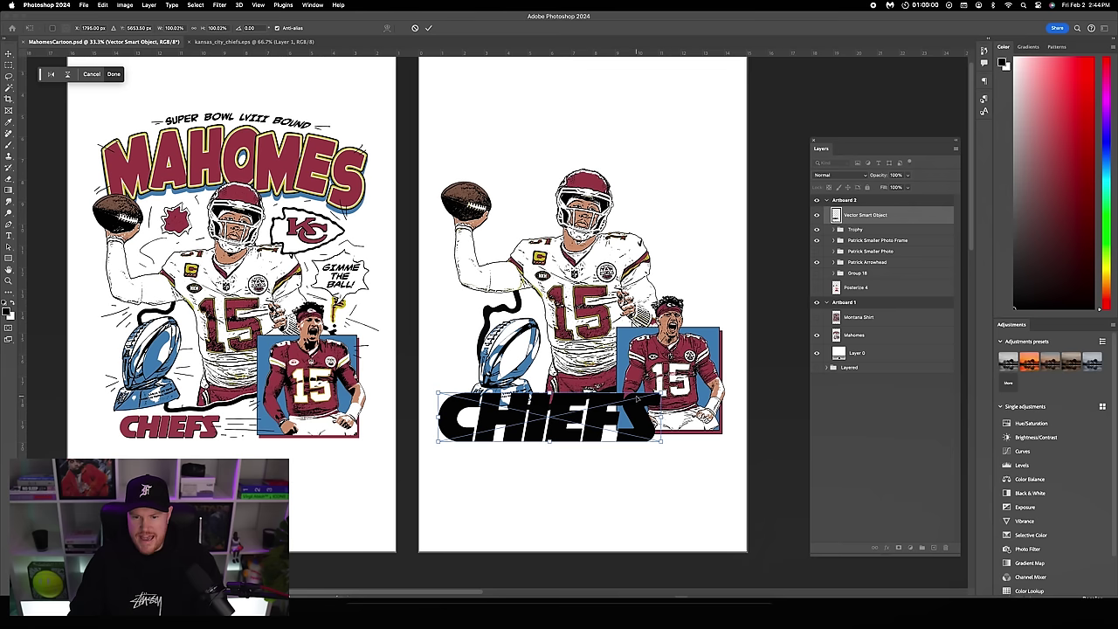
pyautogui.moveTo(662, 391); pyautogui.dragTo(519, 426)
pyautogui.press('Return')
# - Add a Color Overlay to the wordmark using the artwork's maroon, with the blend mode set to Normal
pyautogui.doubleClick(905, 219)
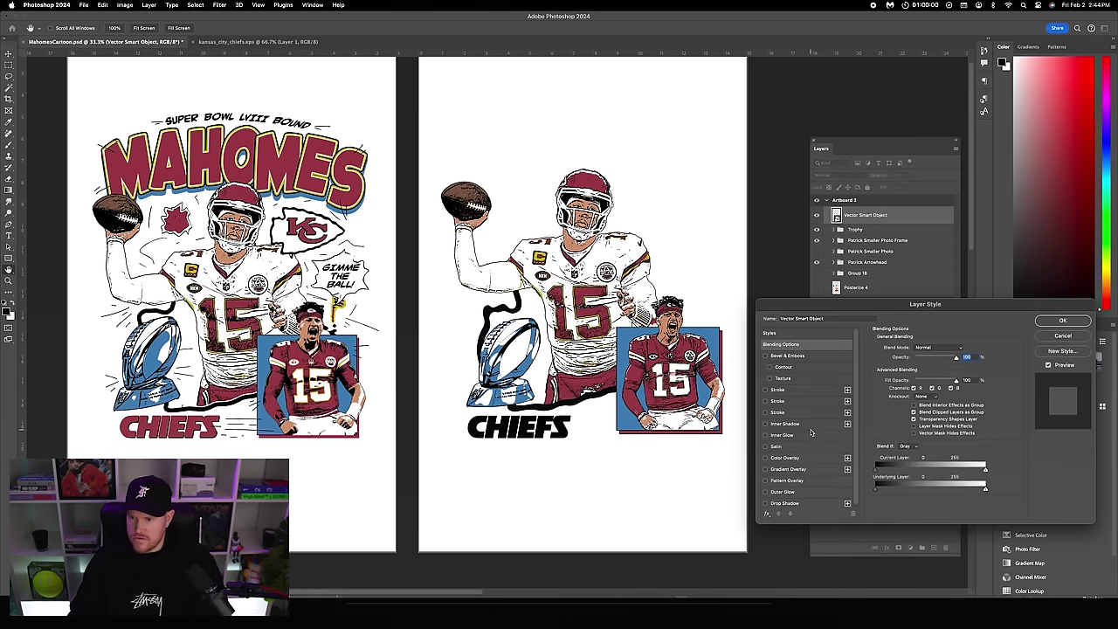
pyautogui.click(784, 457)
pyautogui.click(960, 348)
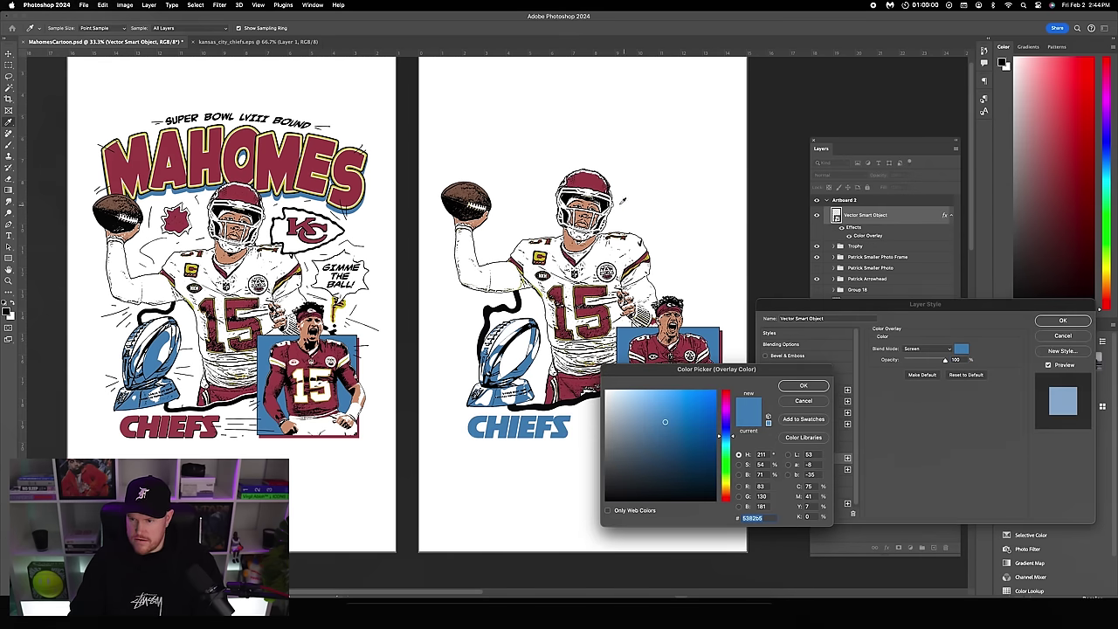
pyautogui.hotkey('ctrl', 'v')
pyautogui.click(803, 385)
pyautogui.click(926, 348)
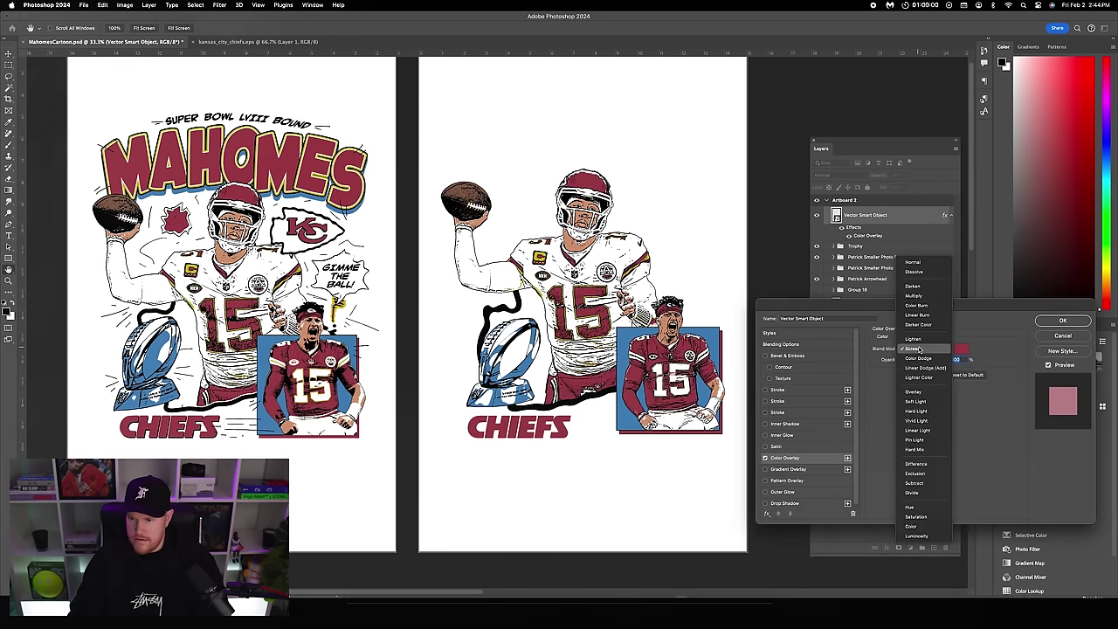
pyautogui.click(913, 295)
pyautogui.click(1062, 321)
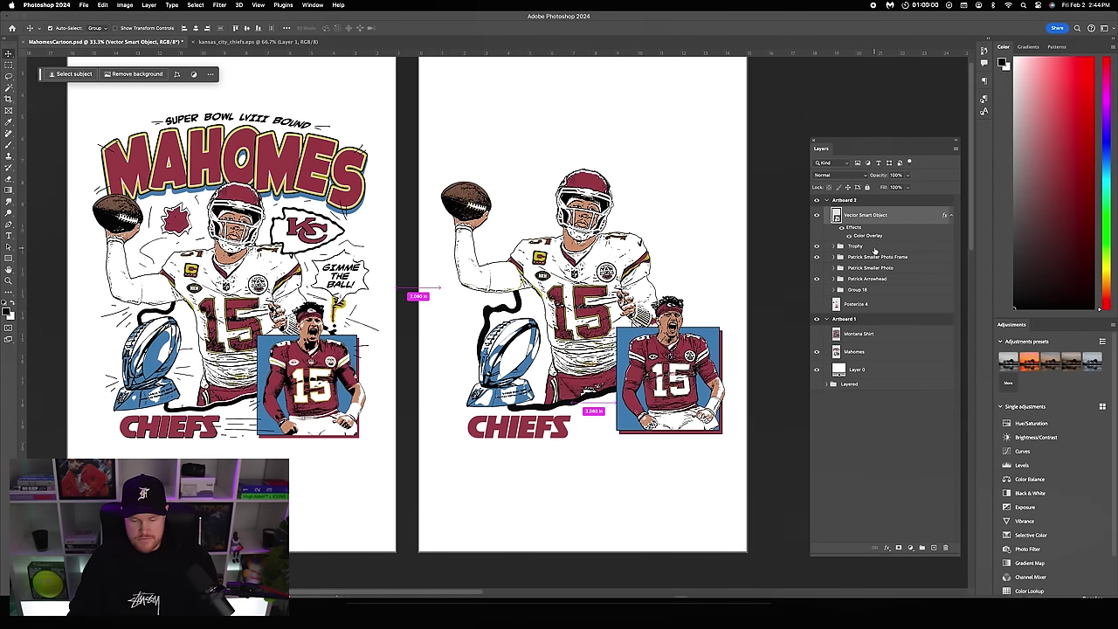
# - Rename the wordmark's Vector Smart Object layer as Chiefs
pyautogui.press('super+j')
pyautogui.press('super+z')
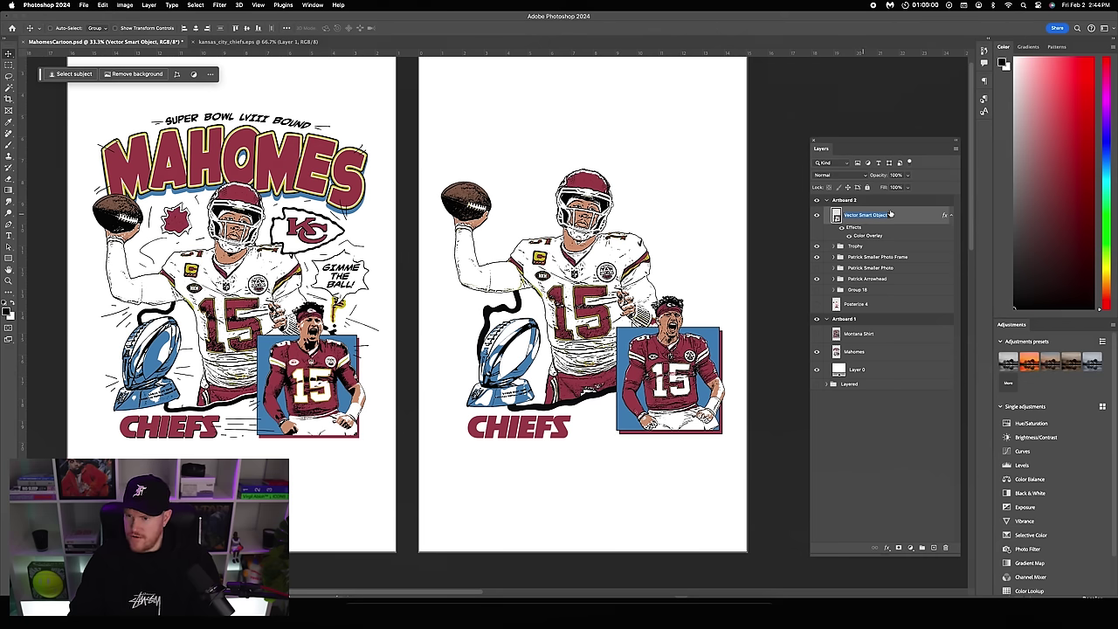
pyautogui.write('Chiefs')
pyautogui.press('Return')
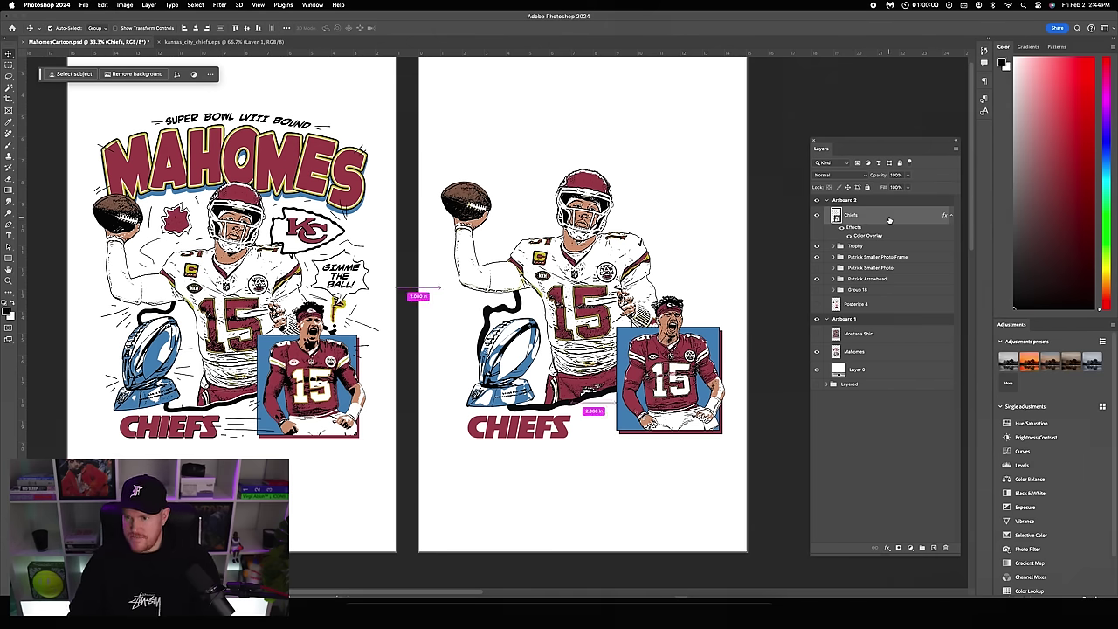
# - Duplicate the Chiefs layer and set the Color Overlay of the lower layer to black (000000)
pyautogui.press('super+j')
pyautogui.doubleClick(882, 251)
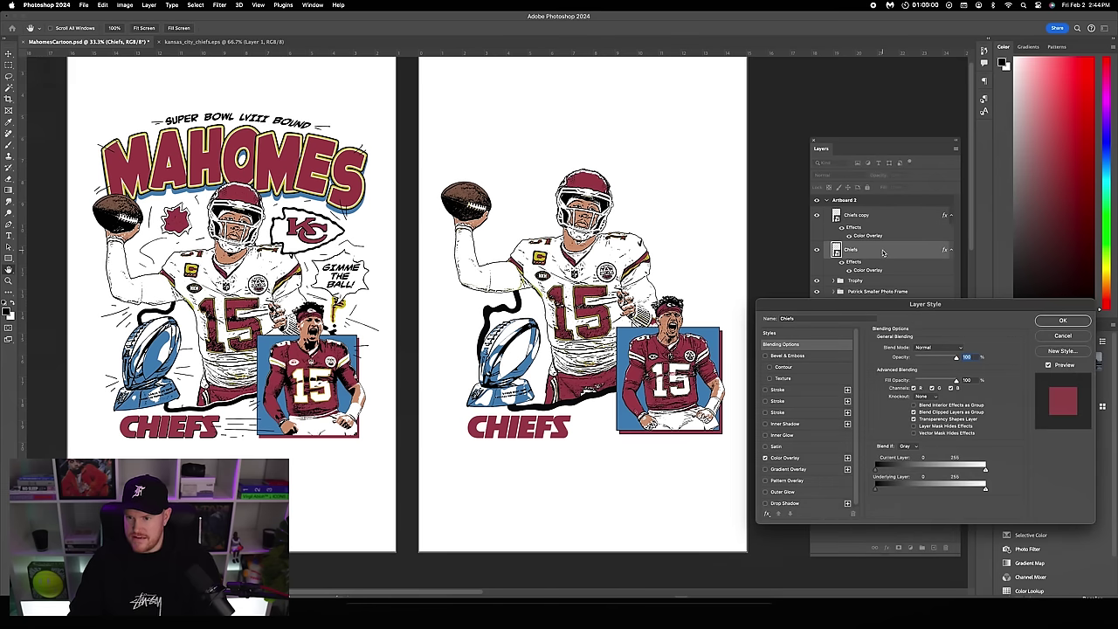
pyautogui.click(784, 458)
pyautogui.click(959, 350)
pyautogui.moveTo(680, 458); pyautogui.dragTo(714, 495)
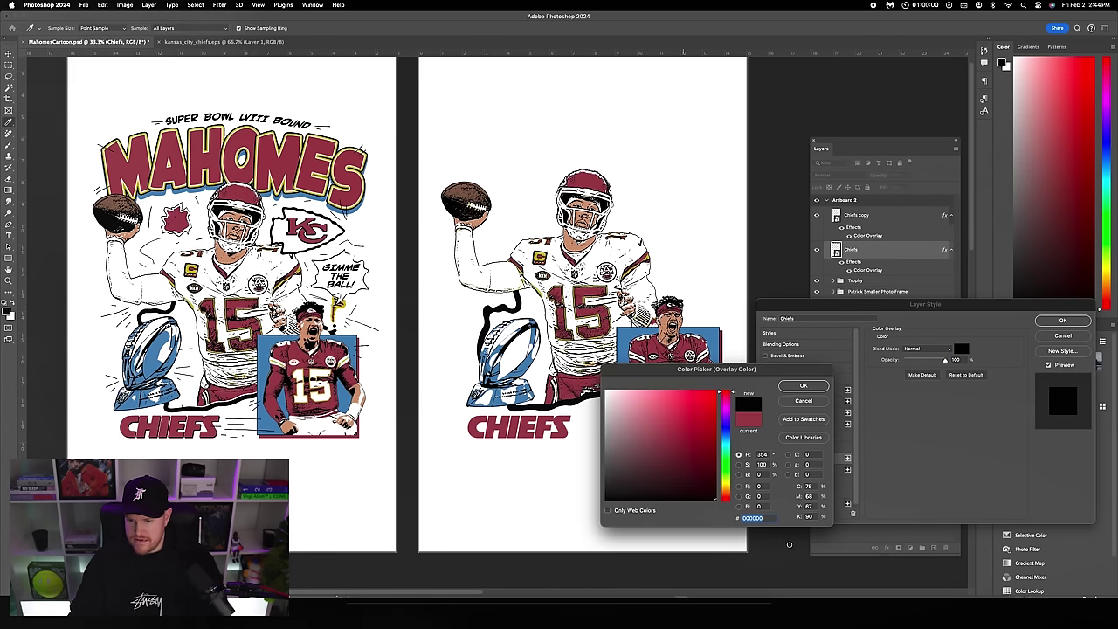
pyautogui.click(803, 385)
pyautogui.click(1062, 321)
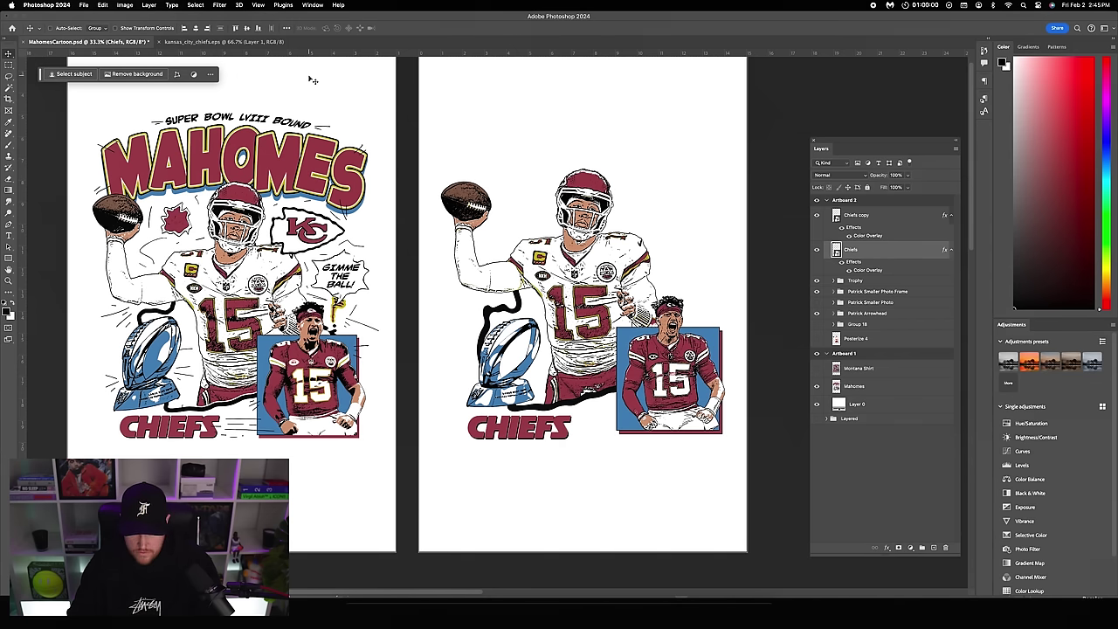
# - Group the two Chiefs wordmark layers and name the group Chiefs
pyautogui.click(861, 218)
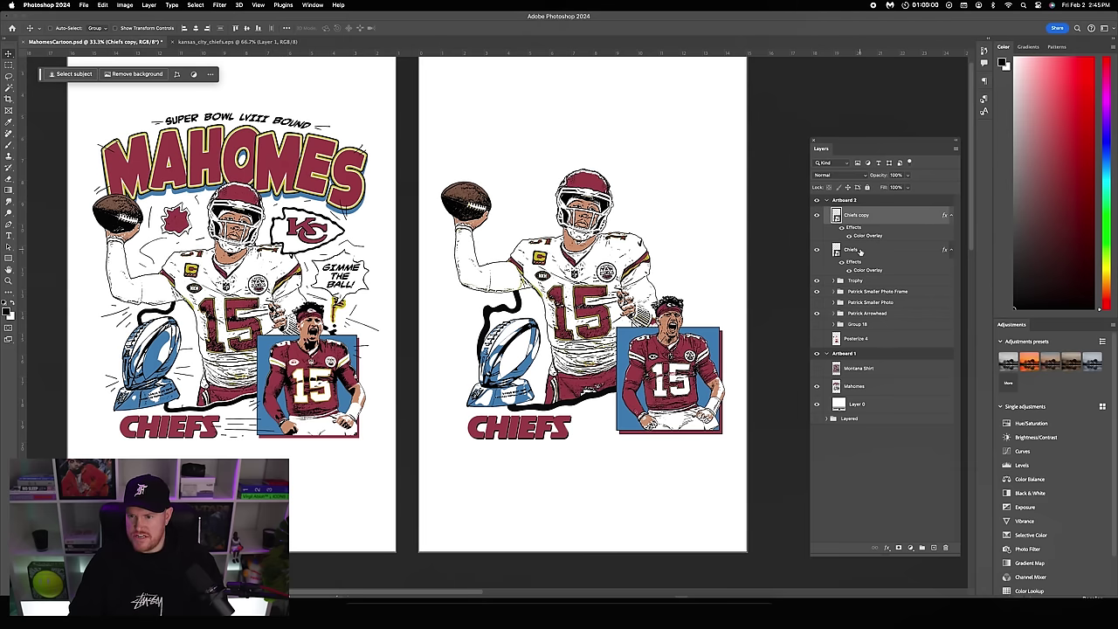
pyautogui.keyDown('shift'); pyautogui.click(864, 250); pyautogui.keyUp('shift')
pyautogui.hotkey('ctrl', 'g')
pyautogui.doubleClick(854, 211)
pyautogui.write('Ch')
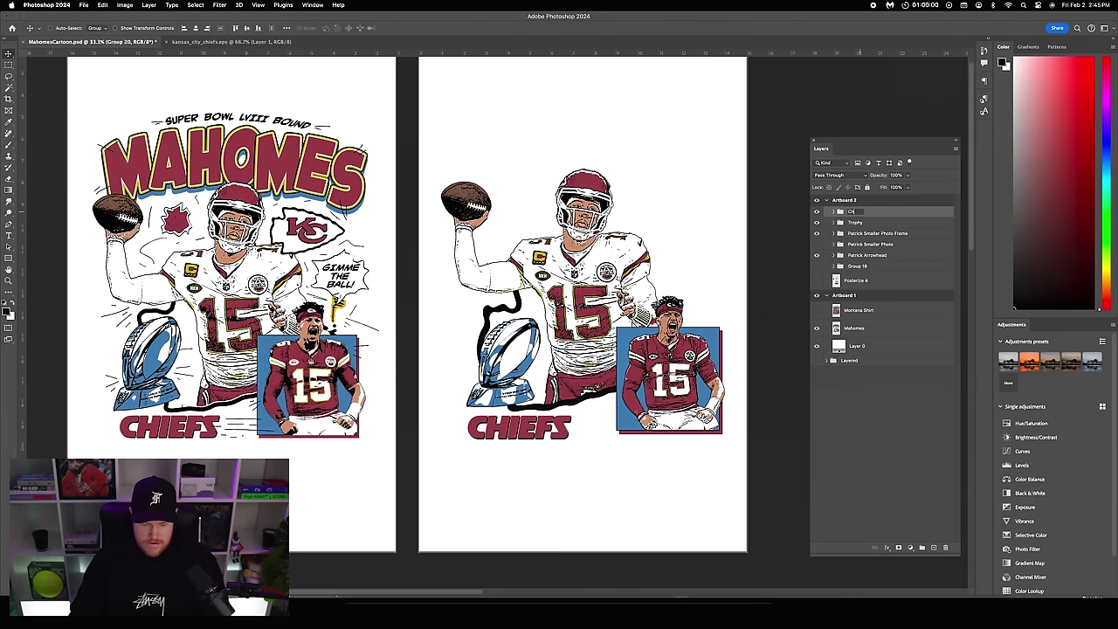
pyautogui.write('iefs')
pyautogui.press('Return')
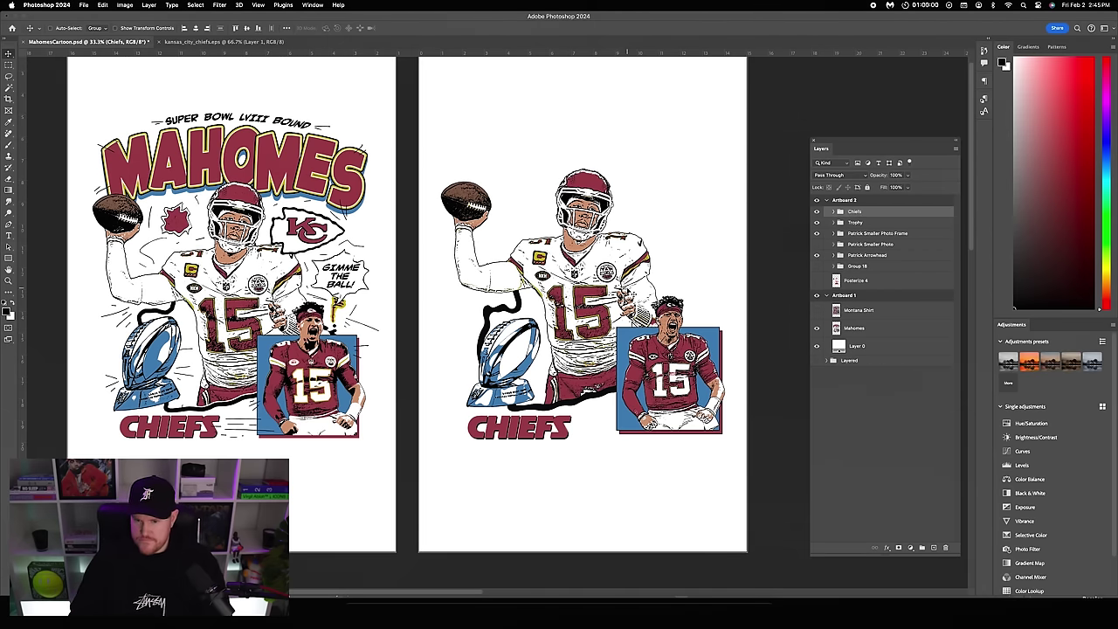
# - Shift the Chiefs group slightly, and nudge it down together with the Patrick Smaller Photo Frame group
pyautogui.moveTo(636, 384); pyautogui.dragTo(611, 374)
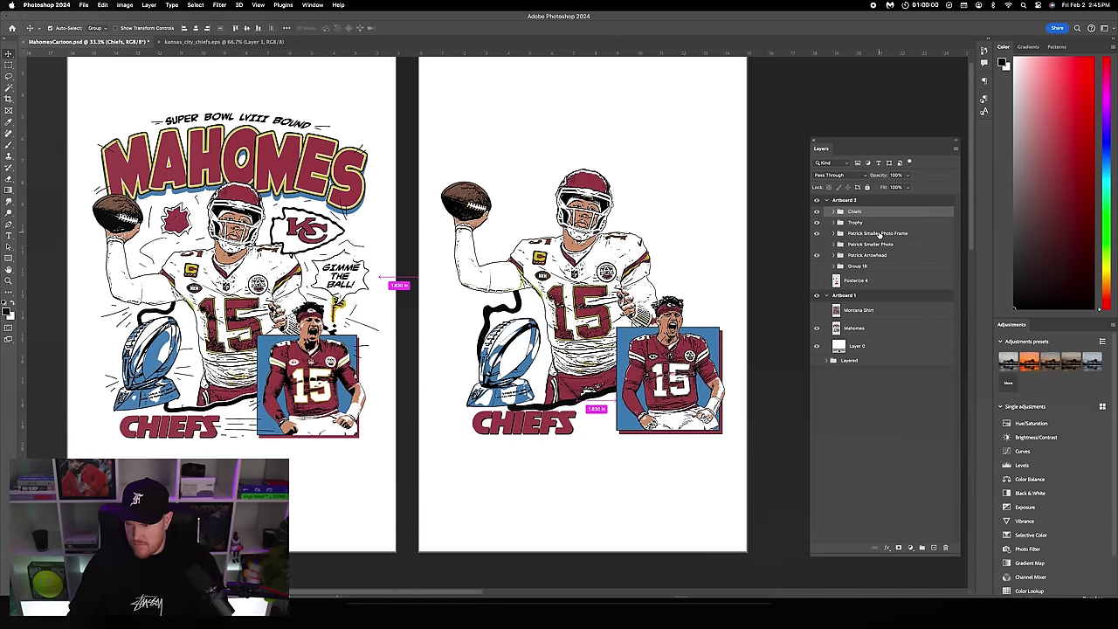
pyautogui.keyDown('super'); pyautogui.click(879, 234); pyautogui.keyUp('super')
pyautogui.press('Down')
pyautogui.press('Down')
pyautogui.press('Down')
pyautogui.press('Down')
pyautogui.press('Down')
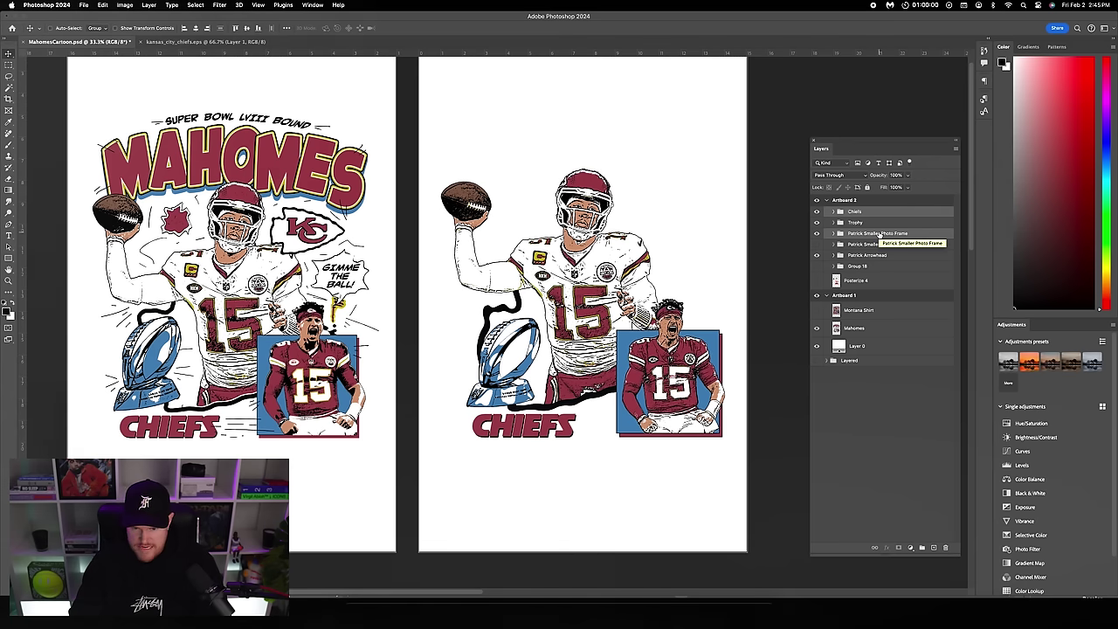
# - Nudge the Chiefs and Patrick Smaller Photo Frame groups left, fine-tuning their position back to the right
pyautogui.press('Left')
pyautogui.press('Left')
pyautogui.press('Left')
pyautogui.press('Left')
pyautogui.press('Left')
pyautogui.press('Left')
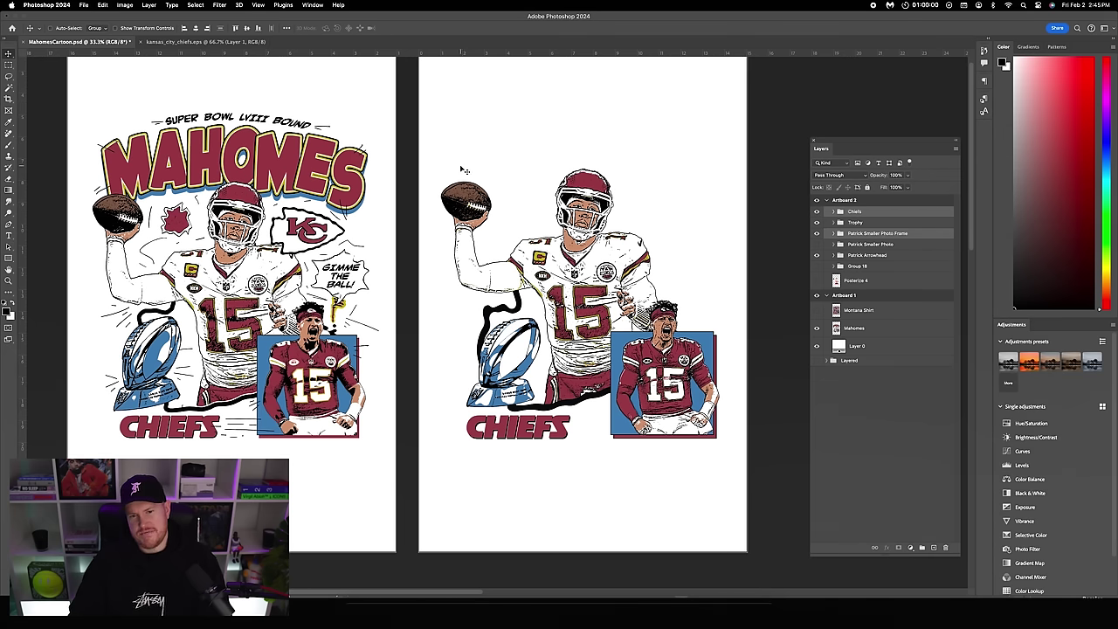
pyautogui.press('Left')
pyautogui.press('Left')
pyautogui.press('Left')
pyautogui.press('Left')
pyautogui.press('Left')
pyautogui.press('Left')
pyautogui.press('Right')
pyautogui.press('Right')
pyautogui.press('Right')
pyautogui.press('Right')
pyautogui.press('Right')
pyautogui.press('Right')
pyautogui.press('Right')
pyautogui.press('Right')
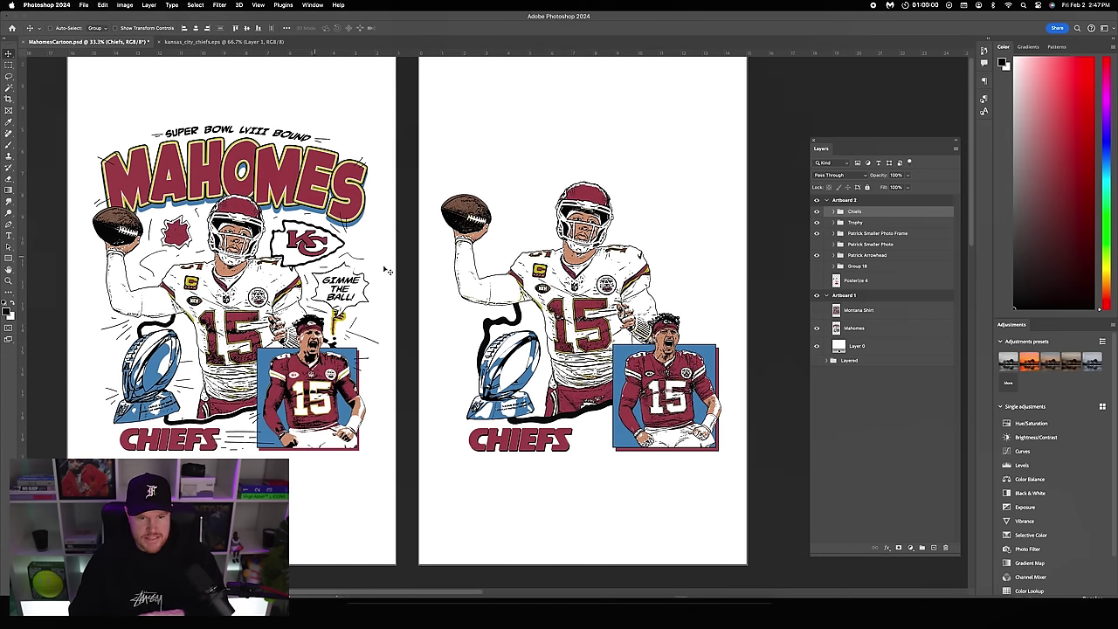
# - Copy the KC arrowhead logo from kansas_city_chiefs.eps and paste it into MahomesCartoon.psd
pyautogui.click(225, 42)
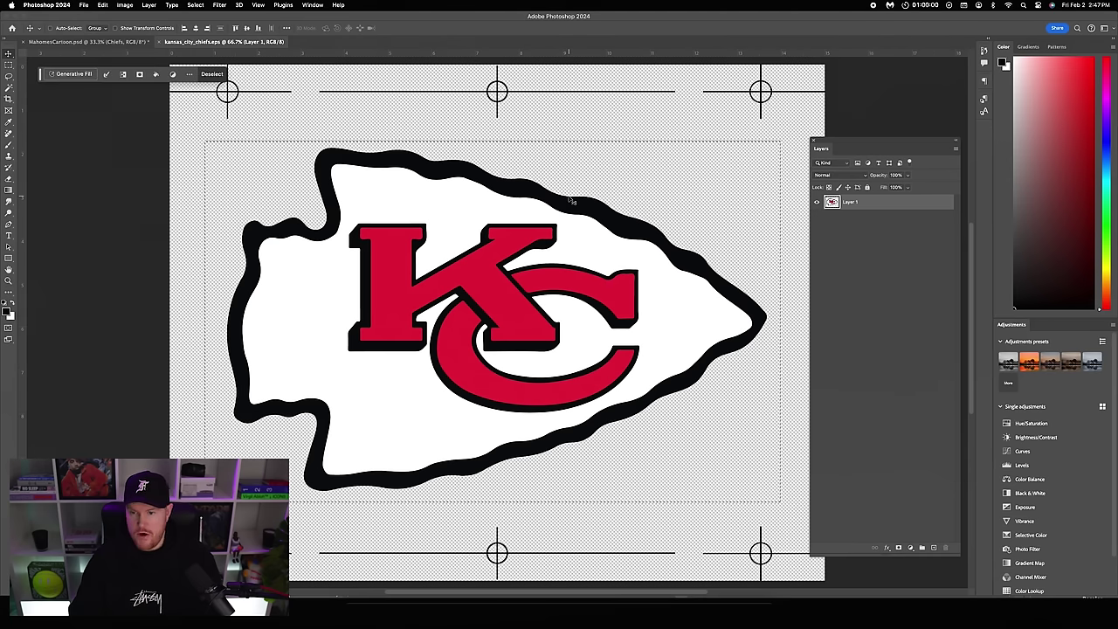
pyautogui.hotkey('ctrl', 'Tab')
pyautogui.hotkey('ctrl', 'v')
# - Scale down the arrowhead logo with transform controls shown and place it beside the quarterback's helmet above his shoulder
pyautogui.click(116, 29)
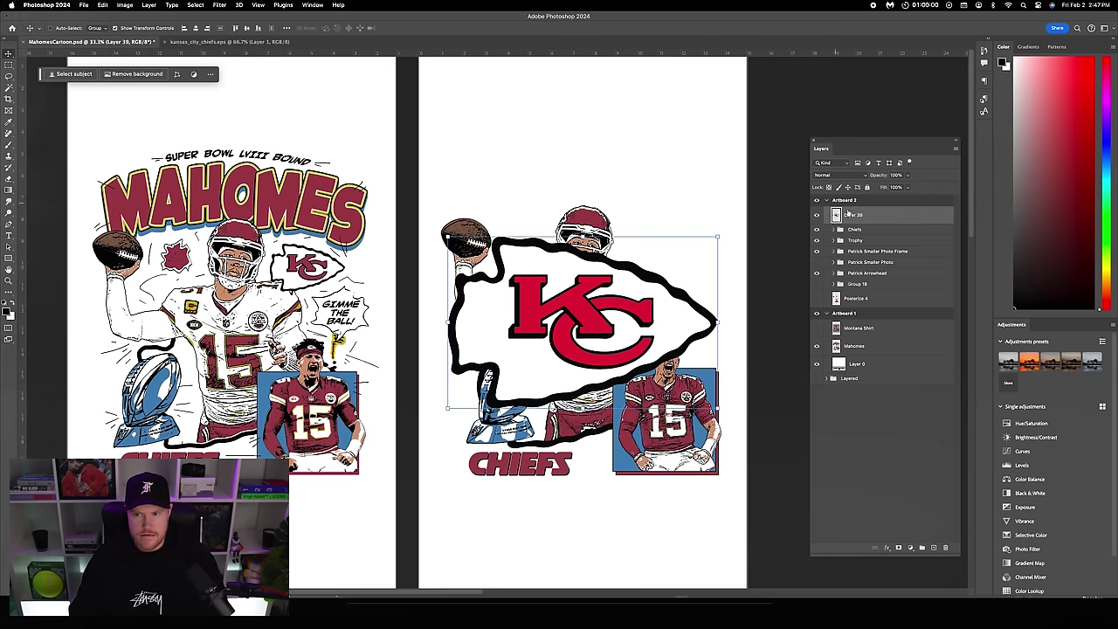
pyautogui.moveTo(444, 236); pyautogui.dragTo(616, 342)
pyautogui.moveTo(711, 369); pyautogui.dragTo(704, 236)
pyautogui.press('Return')
# - Select the red of the KC letters with the Magic Wand and copy it to a new layer
pyautogui.press('w')
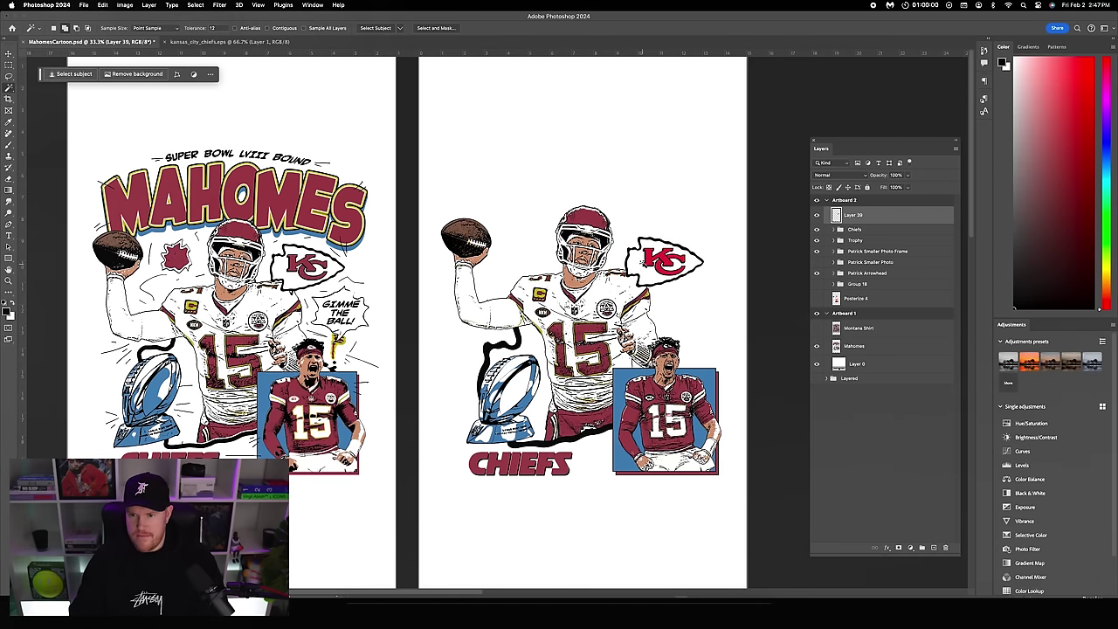
pyautogui.click(730, 260)
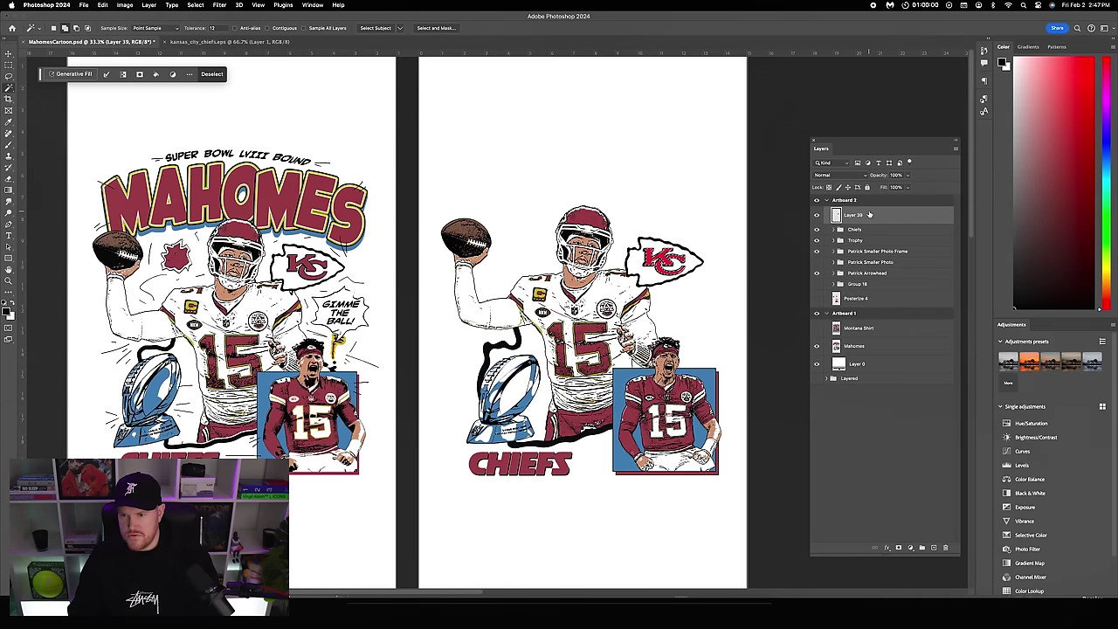
pyautogui.press('super+j')
# - Apply a Color Overlay to the copied KC letters layer, using the maroon sampled from the quarterback's helmet
pyautogui.doubleClick(860, 225)
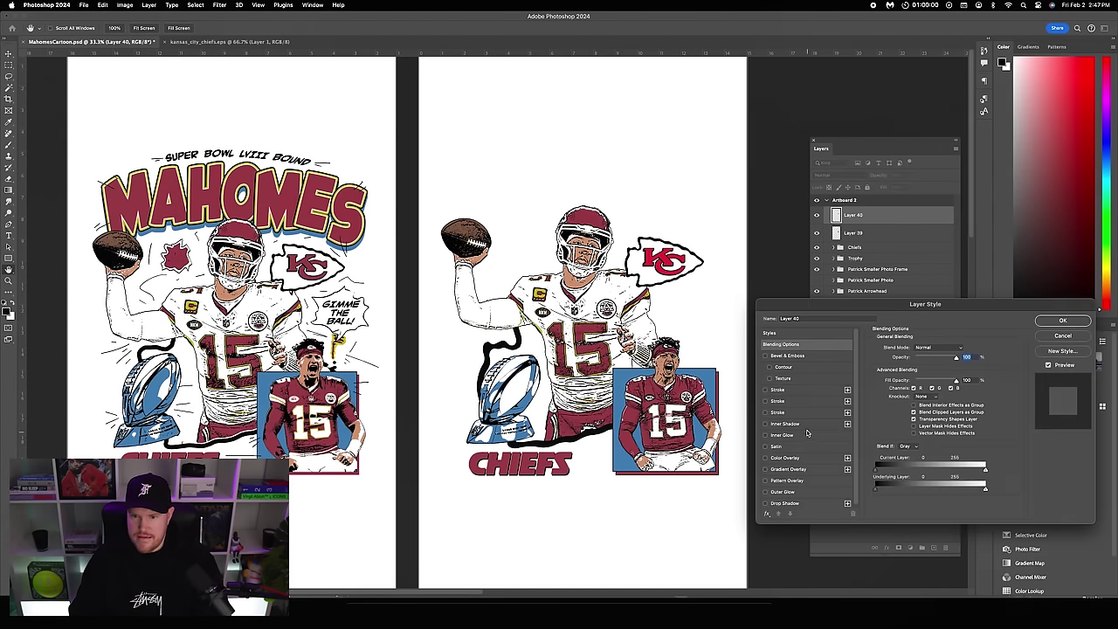
pyautogui.click(800, 458)
pyautogui.click(958, 349)
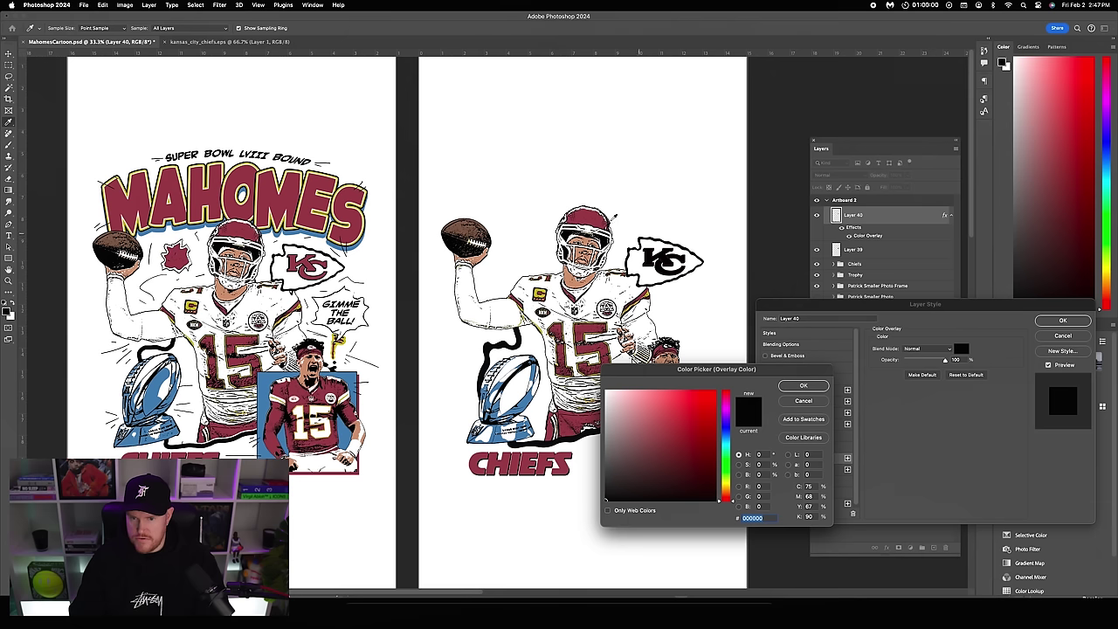
pyautogui.click(588, 215)
pyautogui.click(819, 388)
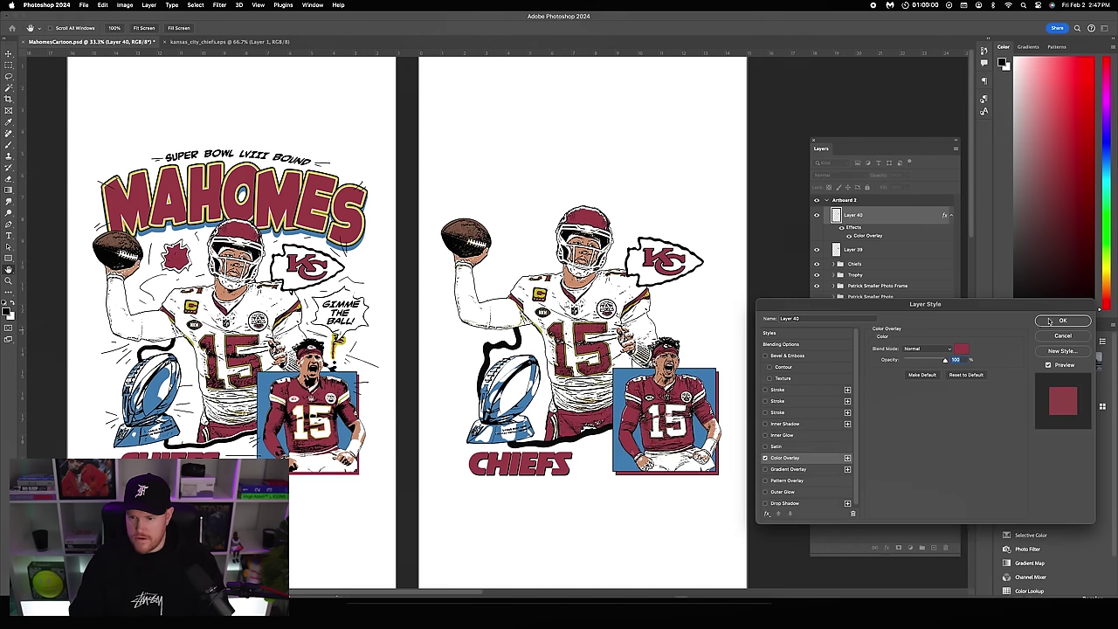
pyautogui.click(1063, 321)
# - Merge the recolored KC letters with the arrowhead layer and rename the merged layer Arrowhead Logo
pyautogui.rightClick(882, 220)
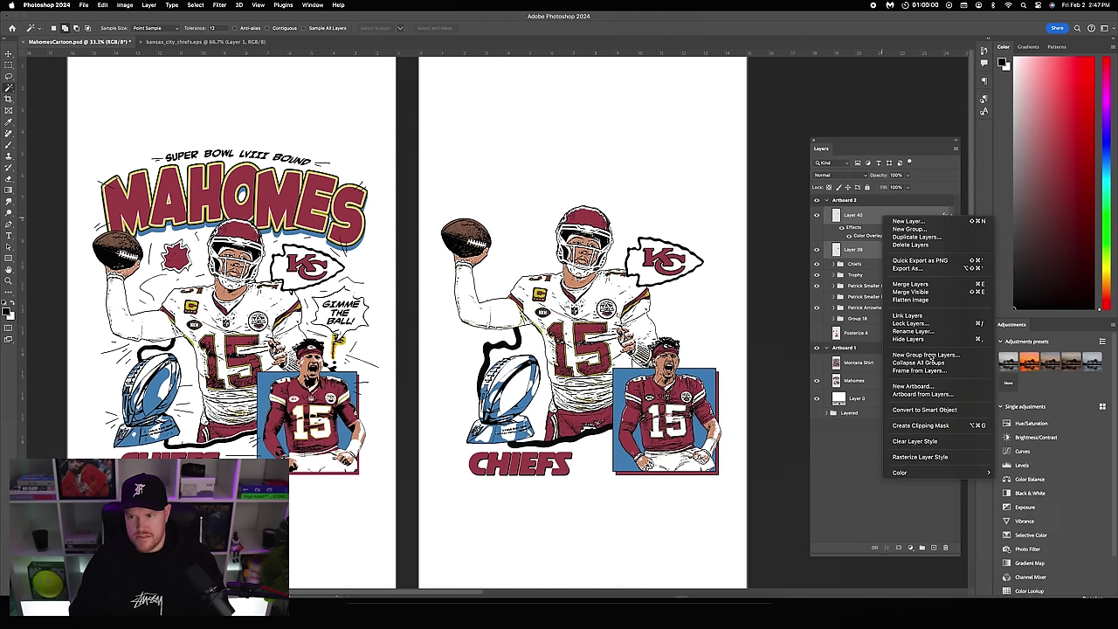
pyautogui.click(910, 284)
pyautogui.press('v')
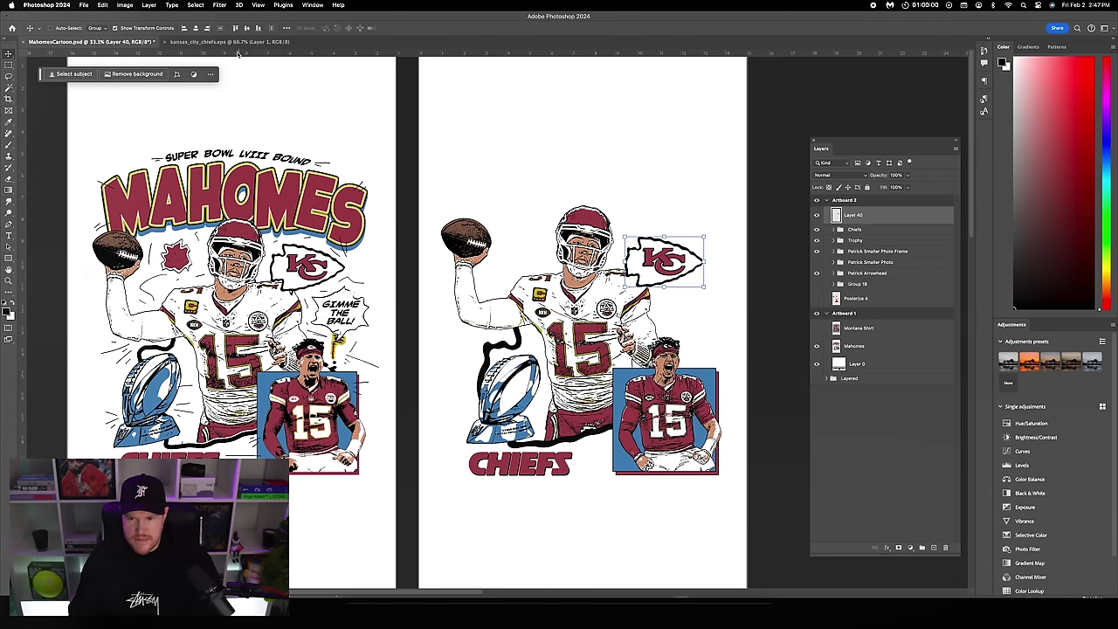
pyautogui.write('rrow')
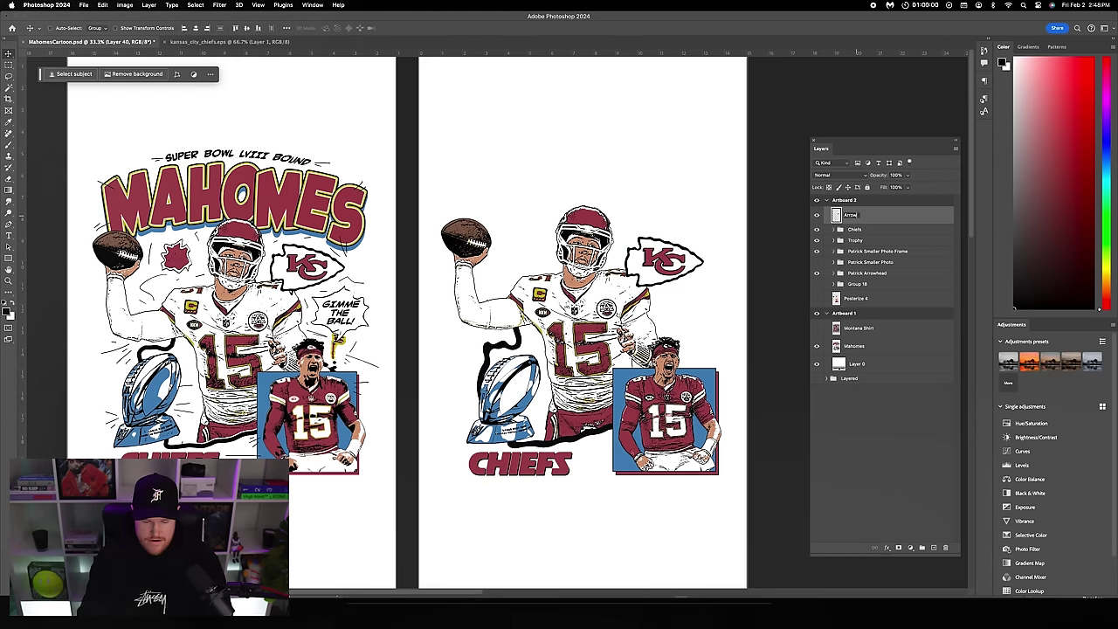
pyautogui.write('head Logo')
pyautogui.press('Return')
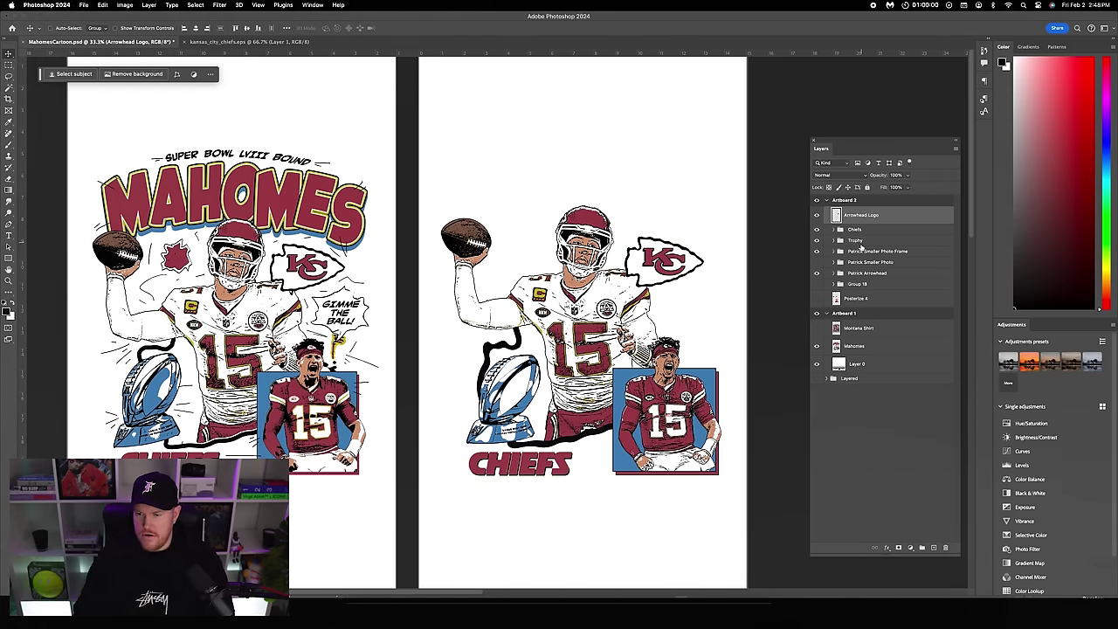
pyautogui.click(863, 285)
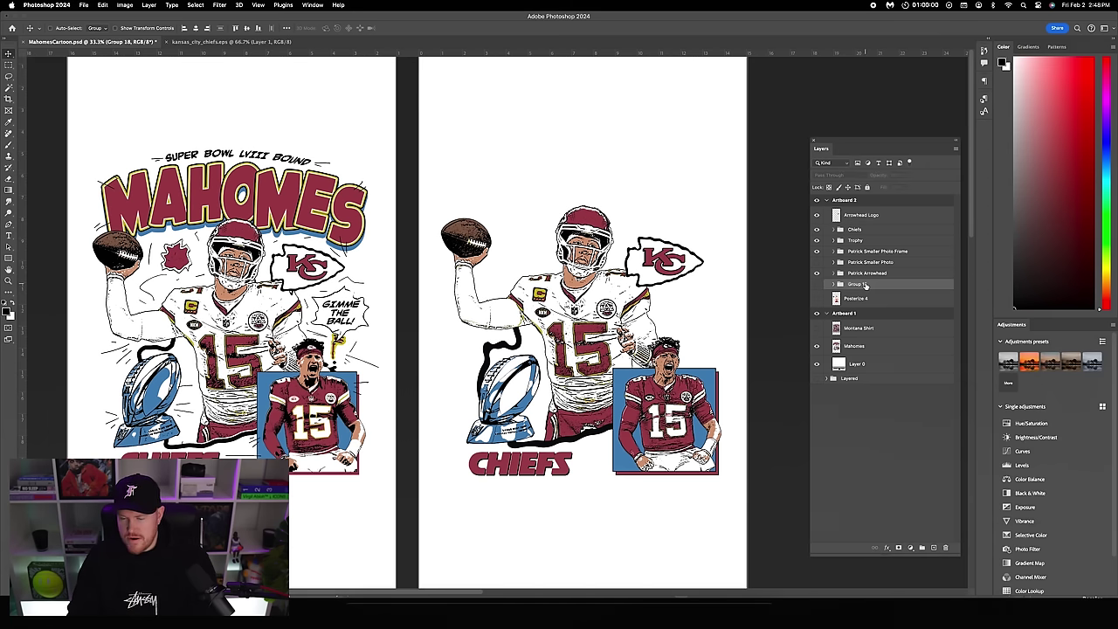
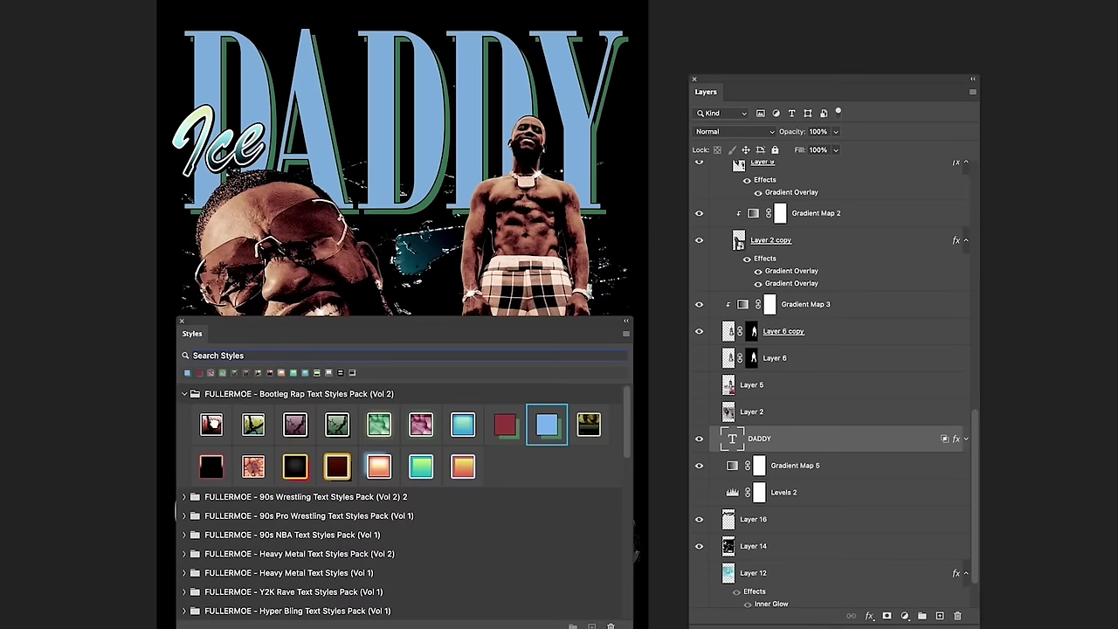
pyautogui.click(379, 425)
pyautogui.click(337, 424)
pyautogui.click(541, 426)
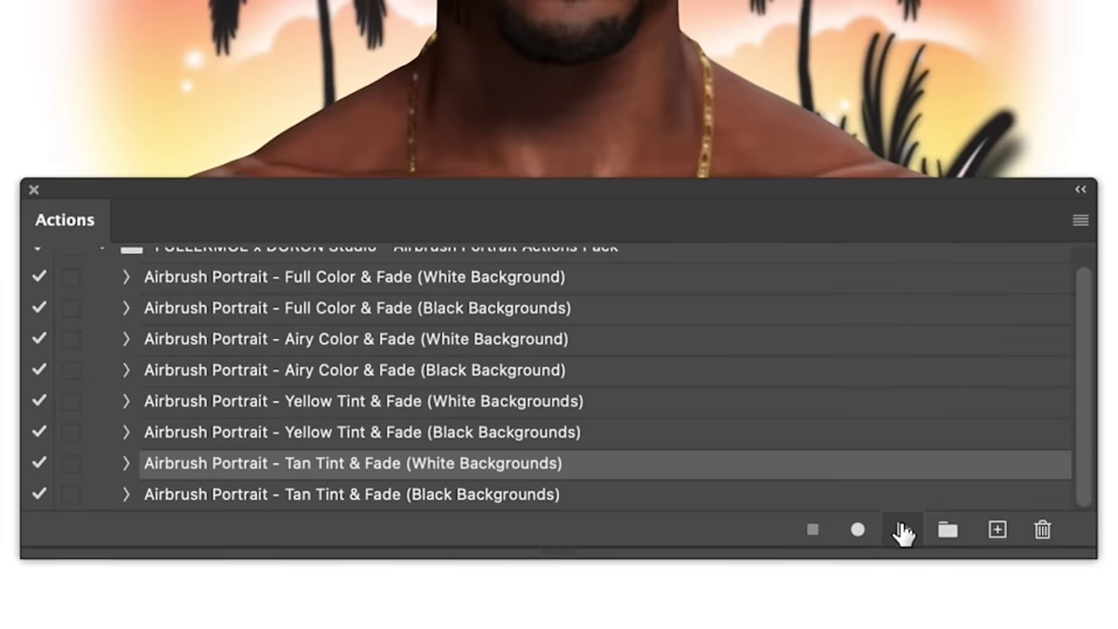
pyautogui.click(900, 530)
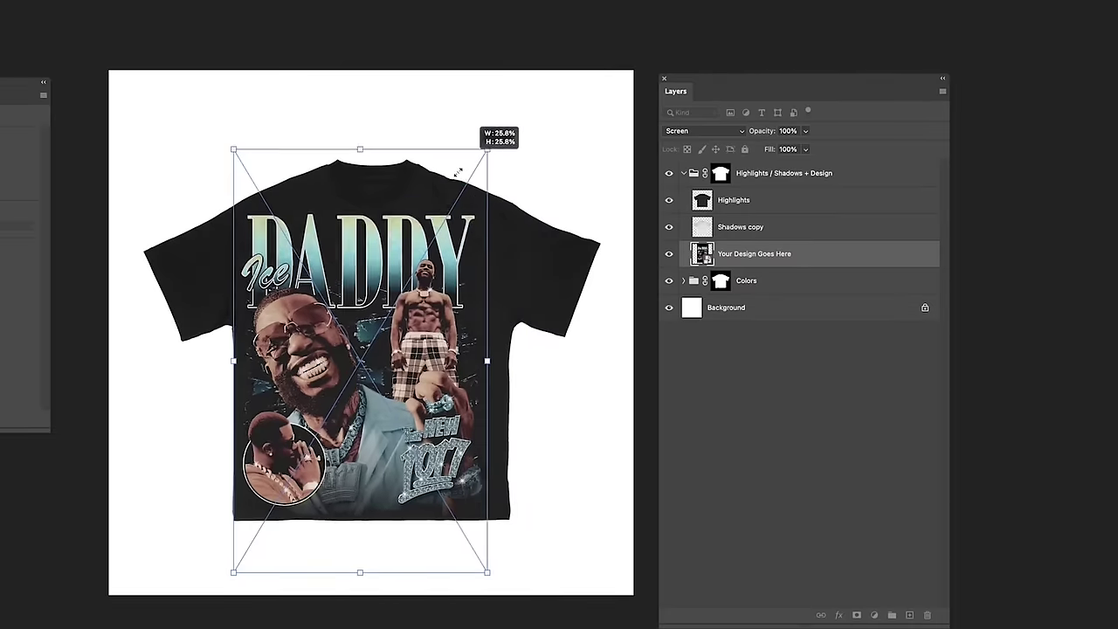
pyautogui.moveTo(474, 145); pyautogui.dragTo(454, 195)
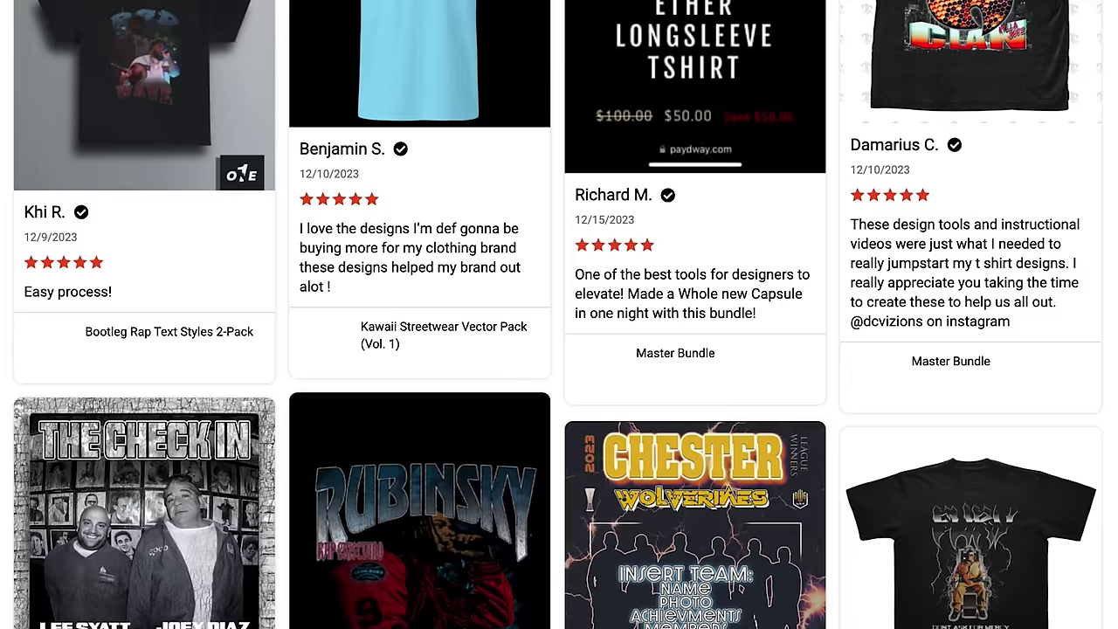
pyautogui.scroll(-15, 558, 314)
pyautogui.scroll(-15, 558, 314)
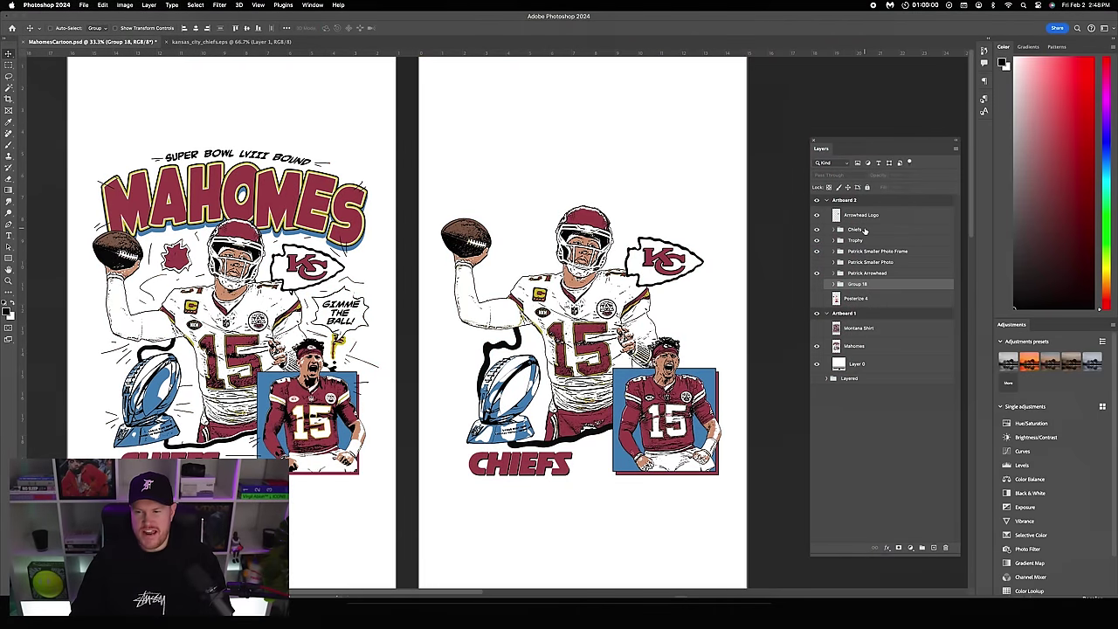
# - Show the Montana Shirt reference on Artboard 1 to examine its headline lettering, and hide it again
pyautogui.click(817, 328)
pyautogui.click(857, 328)
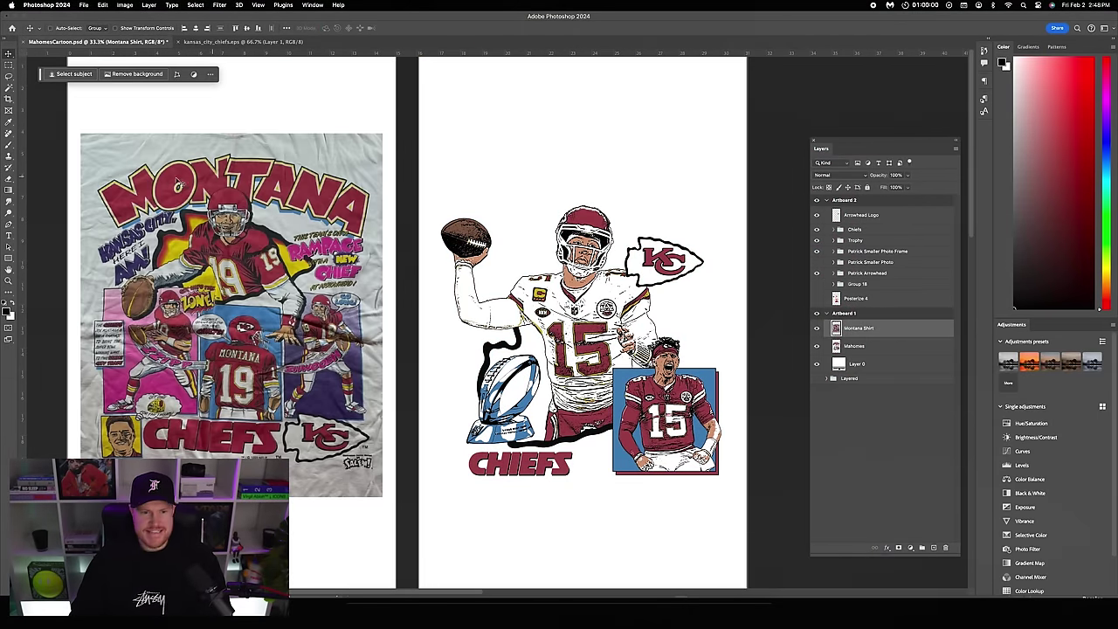
pyautogui.click(817, 328)
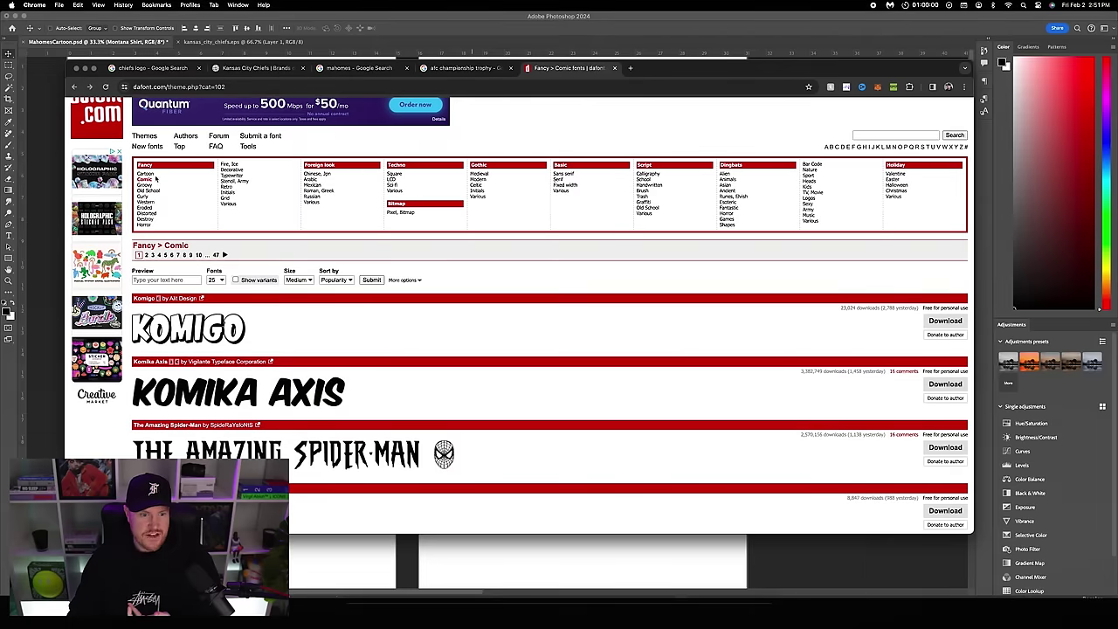
# - Browse the Fancy > Comic fonts on dafont.com for a cartoon headline typeface and return to Photoshop
pyautogui.scroll(-3, 362, 345)
pyautogui.scroll(-20, 362, 344)
pyautogui.scroll(-7, 378, 303)
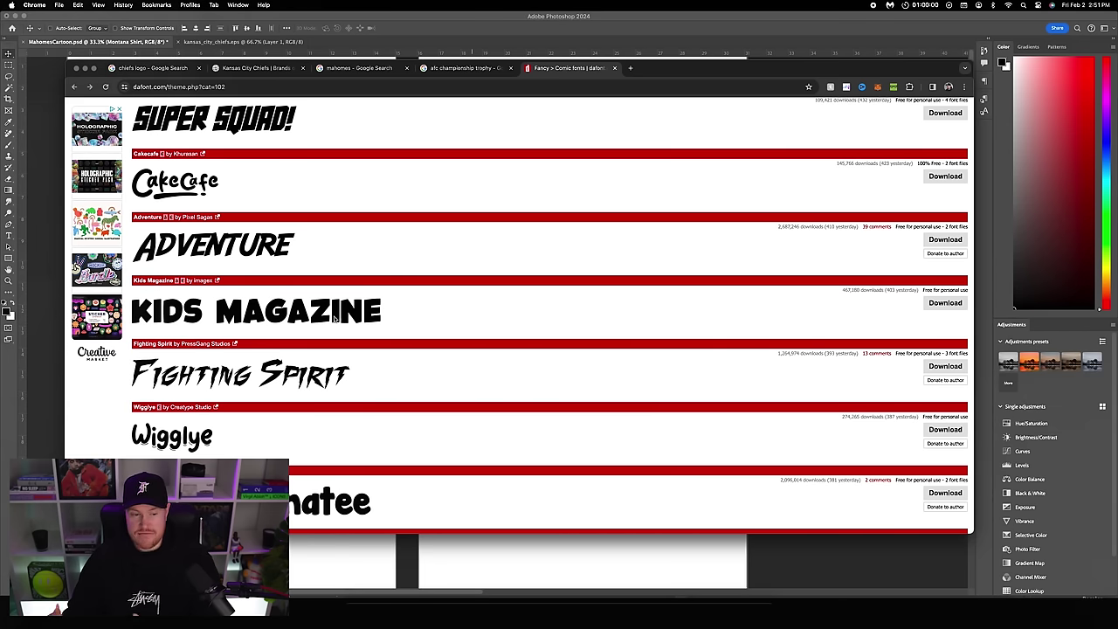
pyautogui.click(466, 564)
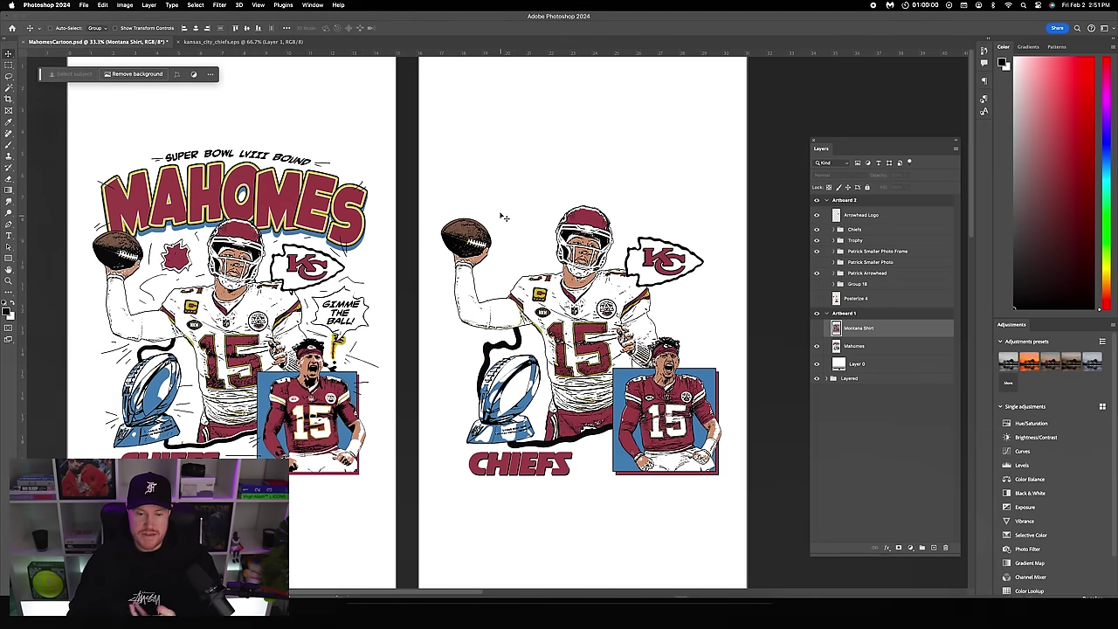
# - Add the letter M as maroon text in the Kids Magazine font above the football on Artboard 2
pyautogui.click(826, 299)
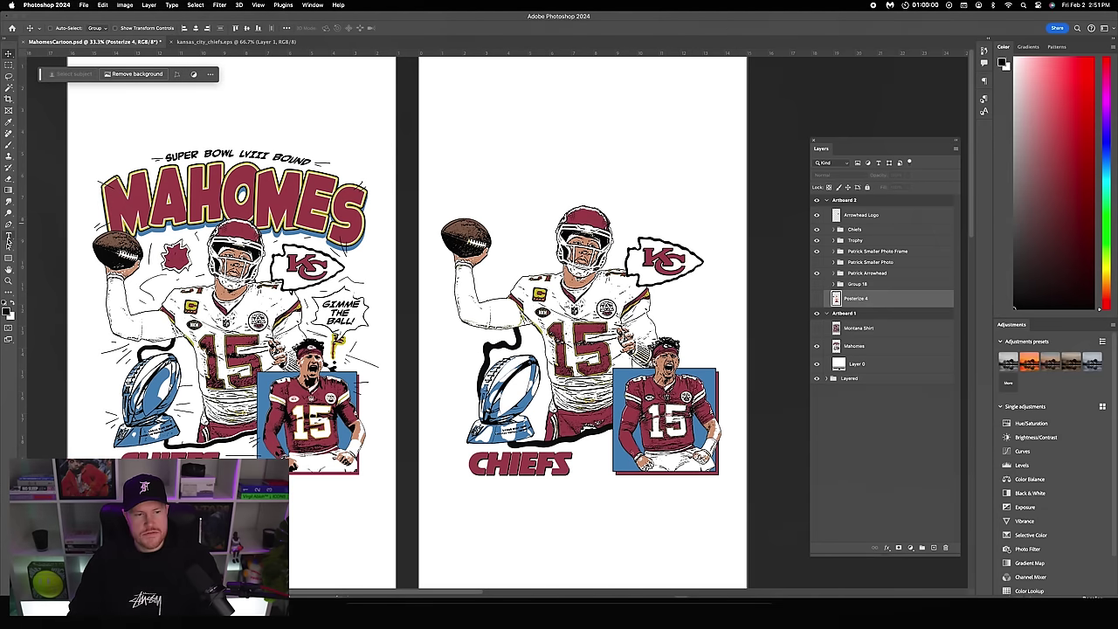
pyautogui.click(9, 235)
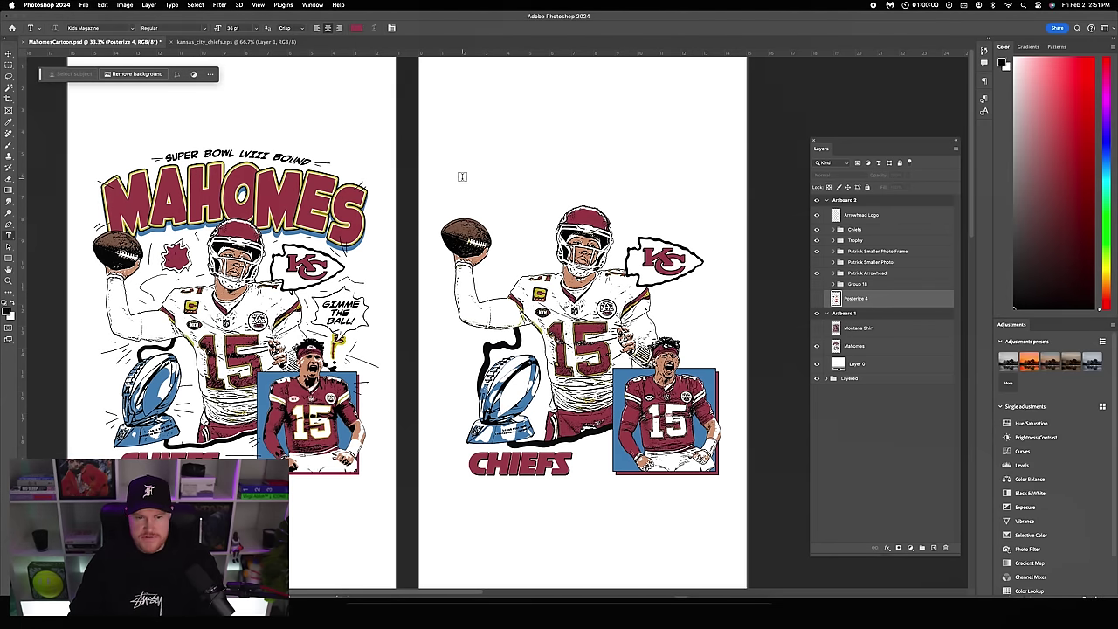
pyautogui.click(465, 175)
pyautogui.write('M')
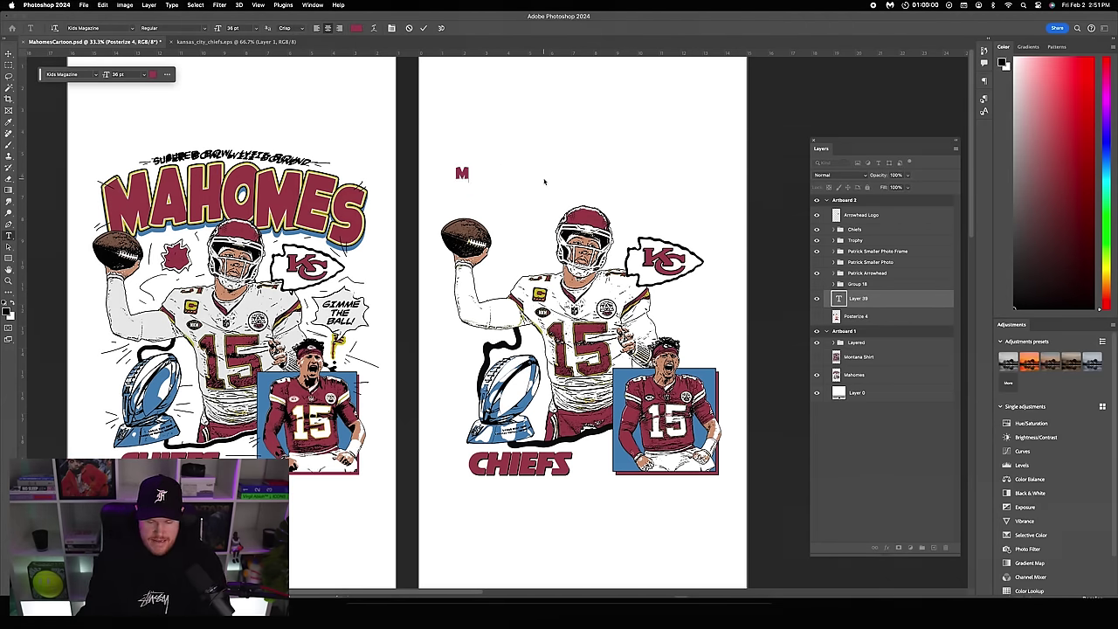
pyautogui.click(8, 53)
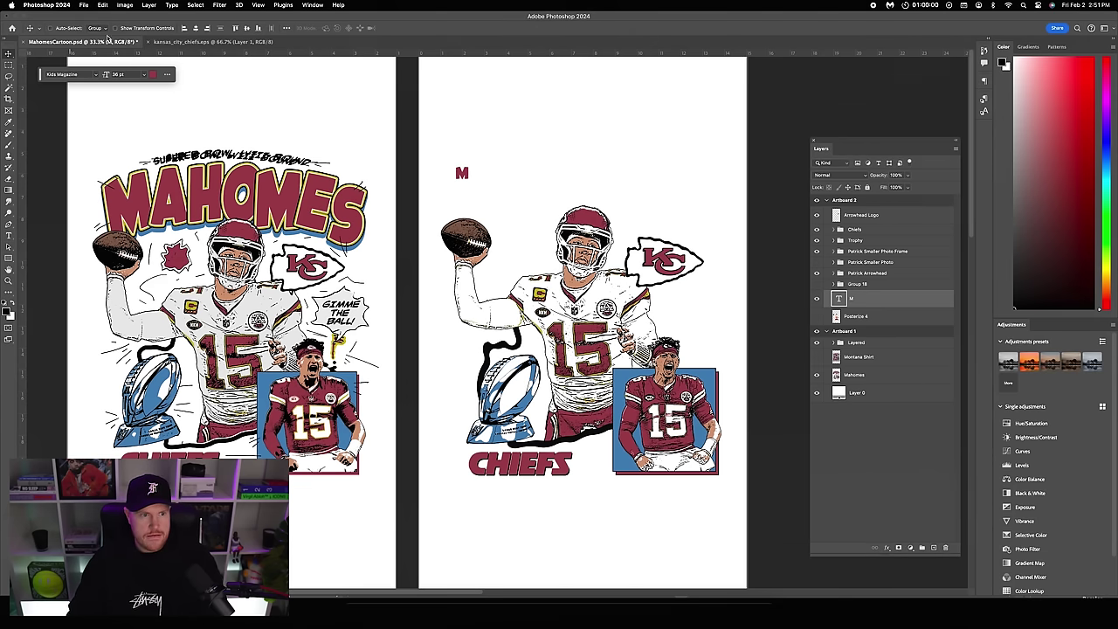
# - Turn on transform controls, enlarge the M to about 144 pt and position it above the football
pyautogui.click(114, 29)
pyautogui.moveTo(471, 186); pyautogui.dragTo(514, 220)
pyautogui.moveTo(511, 179); pyautogui.dragTo(530, 143)
pyautogui.click(9, 54)
pyautogui.moveTo(512, 151); pyautogui.dragTo(506, 163)
pyautogui.press('Return')
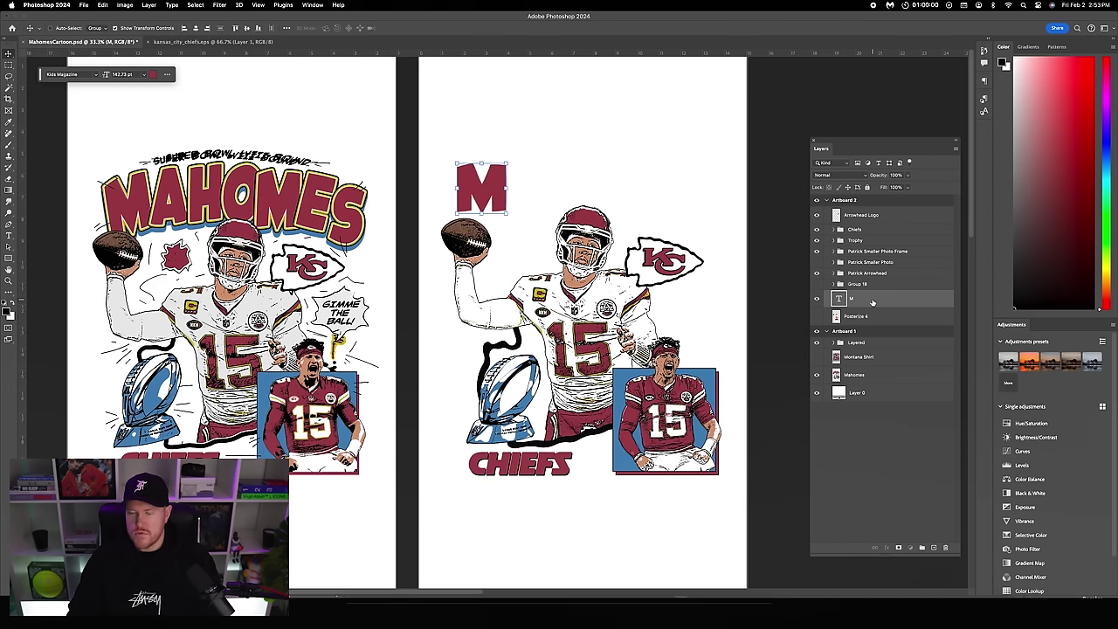
# - Open the M layer's Layer Style settings and reset the effects list to its default
pyautogui.doubleClick(872, 302)
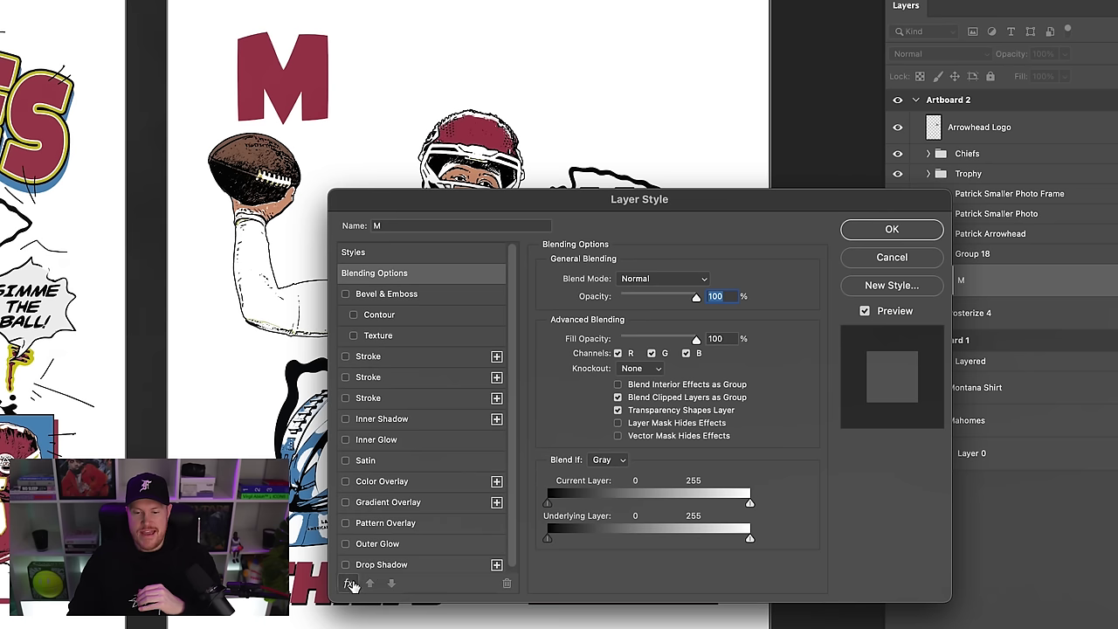
pyautogui.click(517, 465)
pyautogui.click(384, 625)
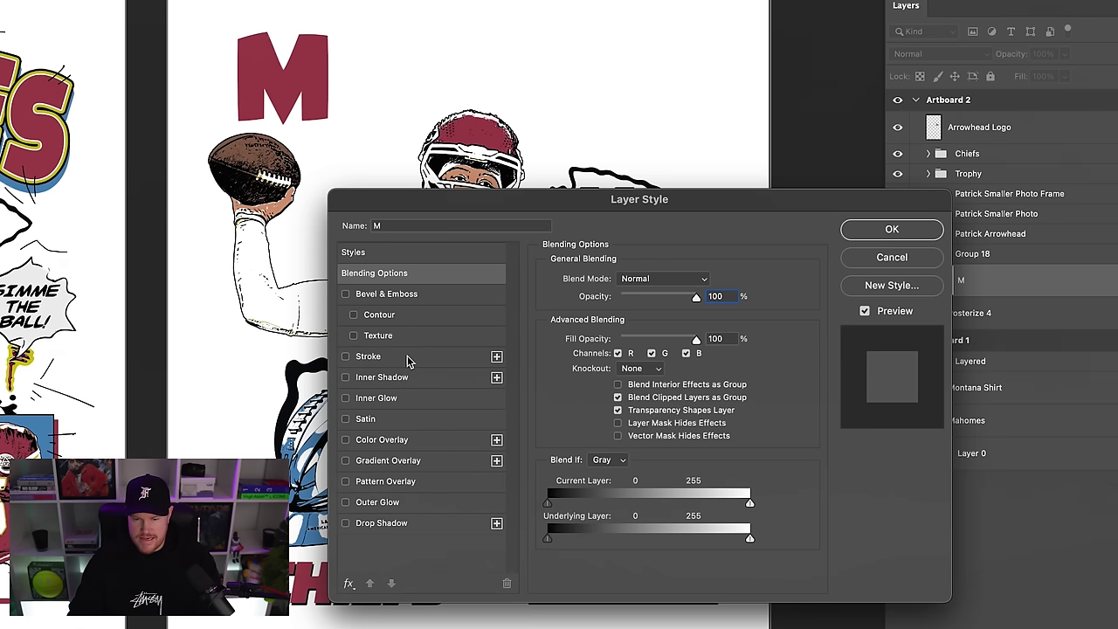
# - Add a 12 px white outside Stroke to the M
pyautogui.click(405, 359)
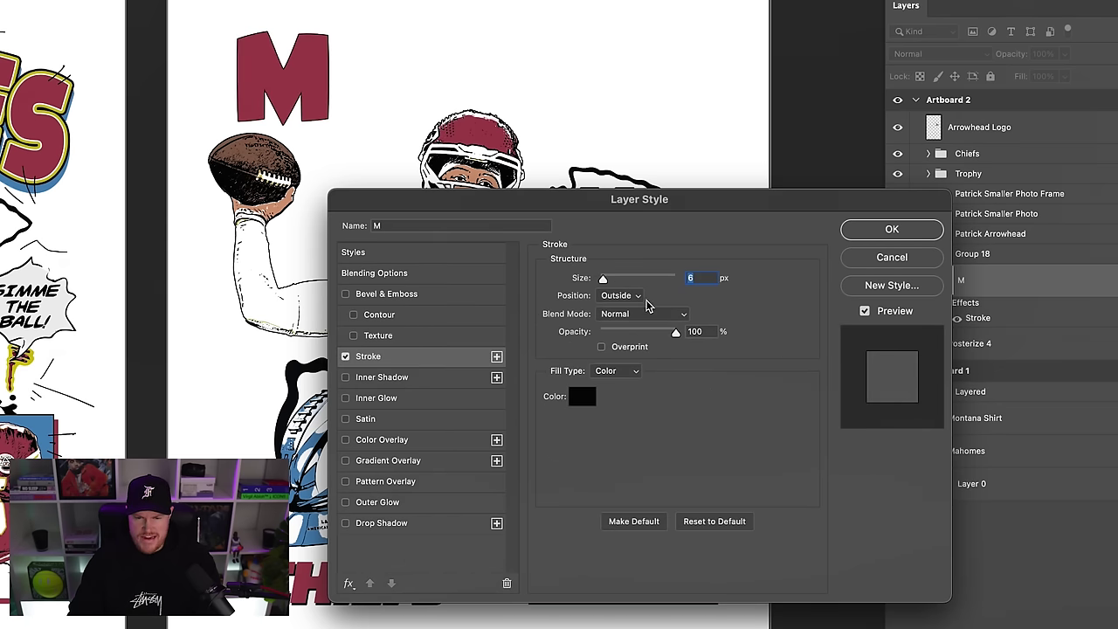
pyautogui.moveTo(608, 283); pyautogui.dragTo(606, 283)
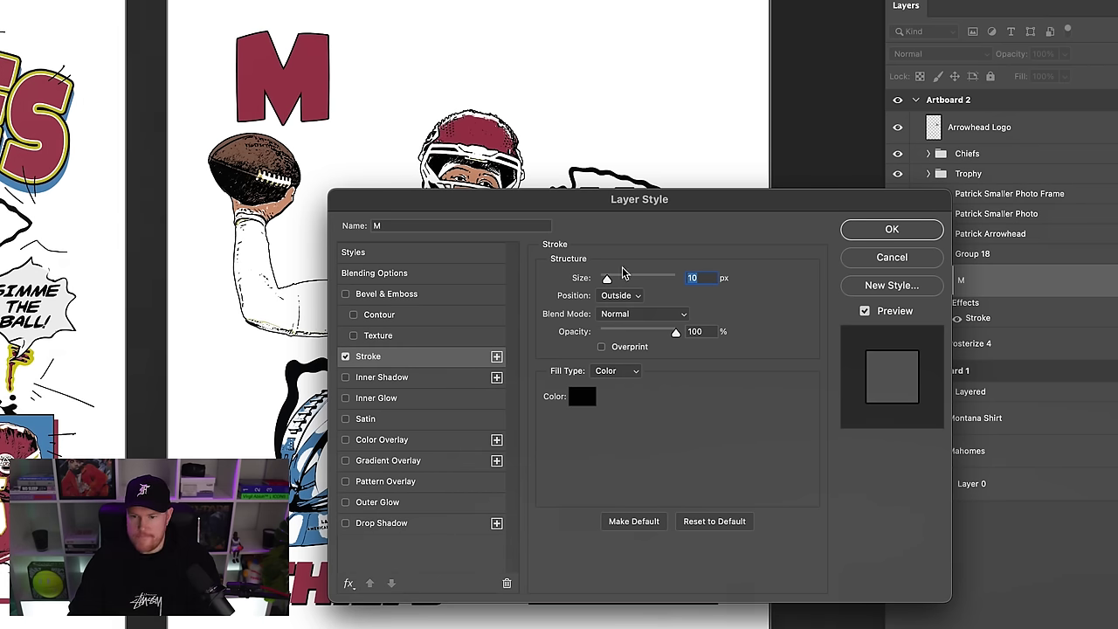
pyautogui.press('Up')
pyautogui.press('Up')
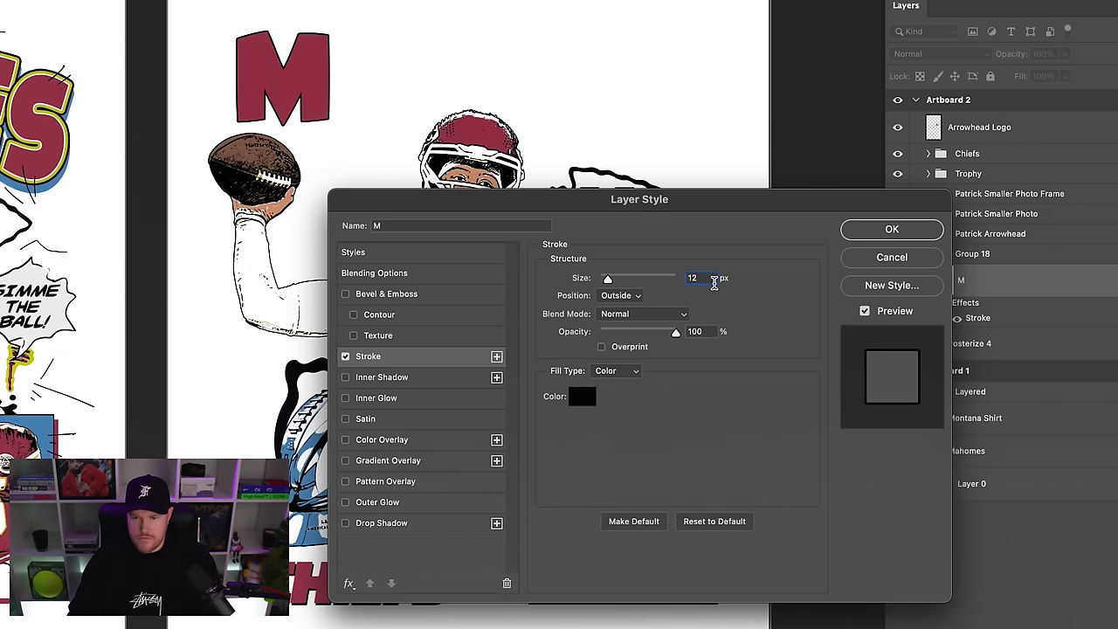
pyautogui.click(578, 400)
pyautogui.moveTo(574, 491); pyautogui.dragTo(510, 449)
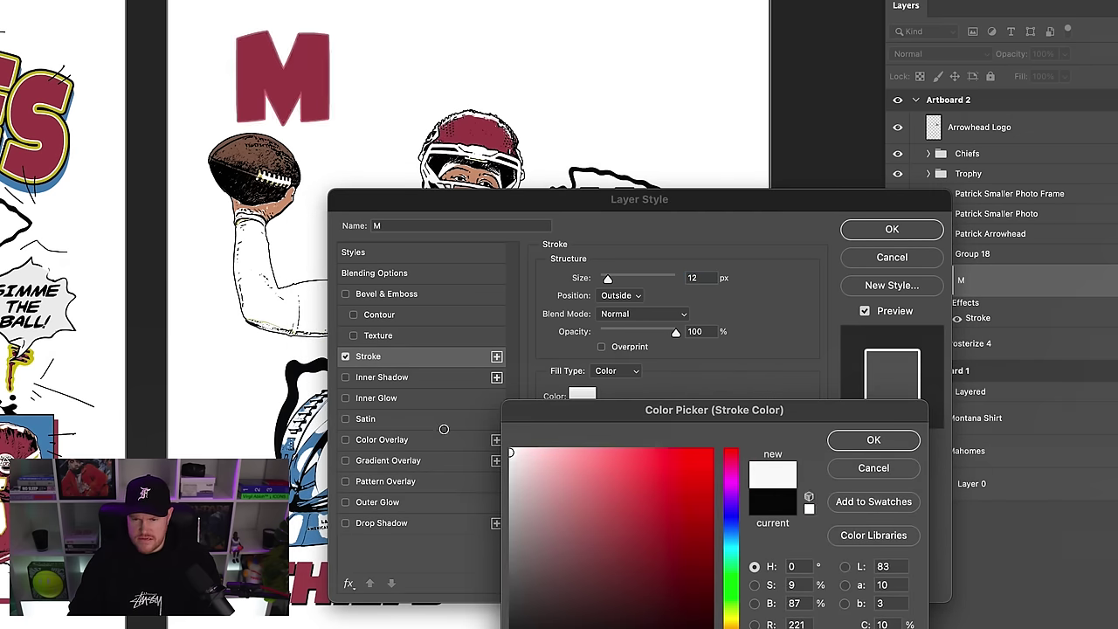
pyautogui.press('Return')
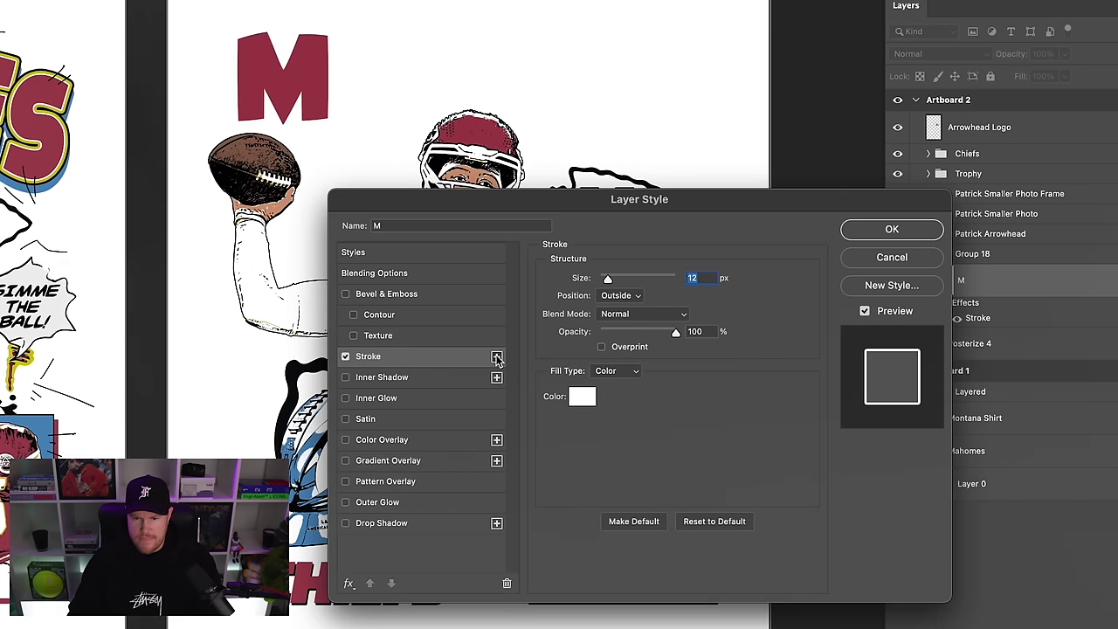
# - Add a second outside Stroke to the M, 32 px wide in yellow with hue 54, saturation 68 and brightness 78
pyautogui.click(496, 358)
pyautogui.click(407, 377)
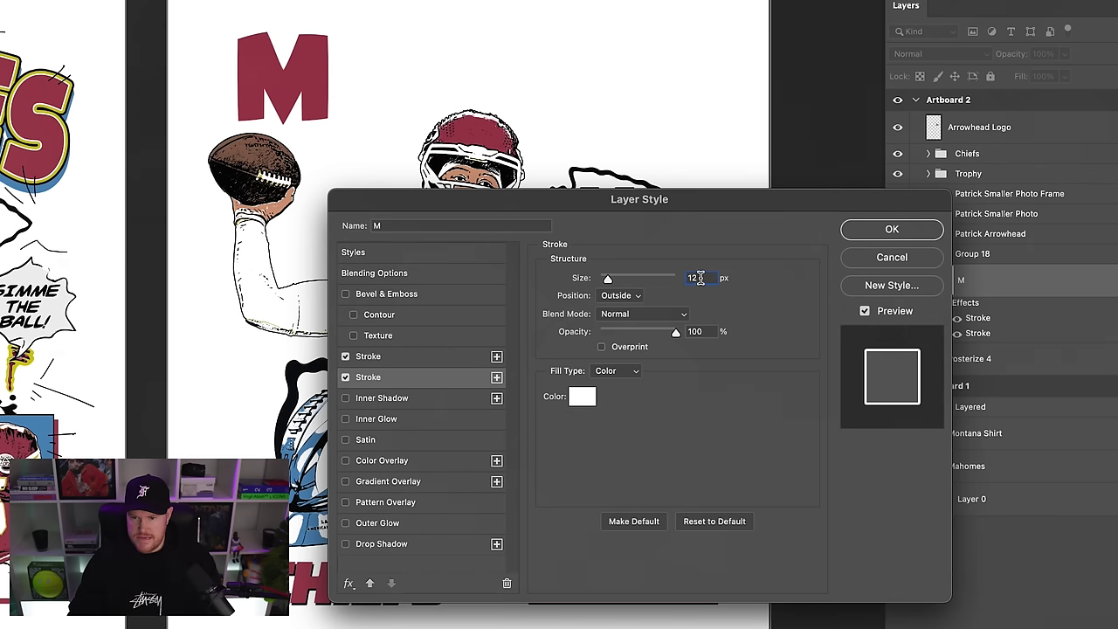
pyautogui.click(578, 399)
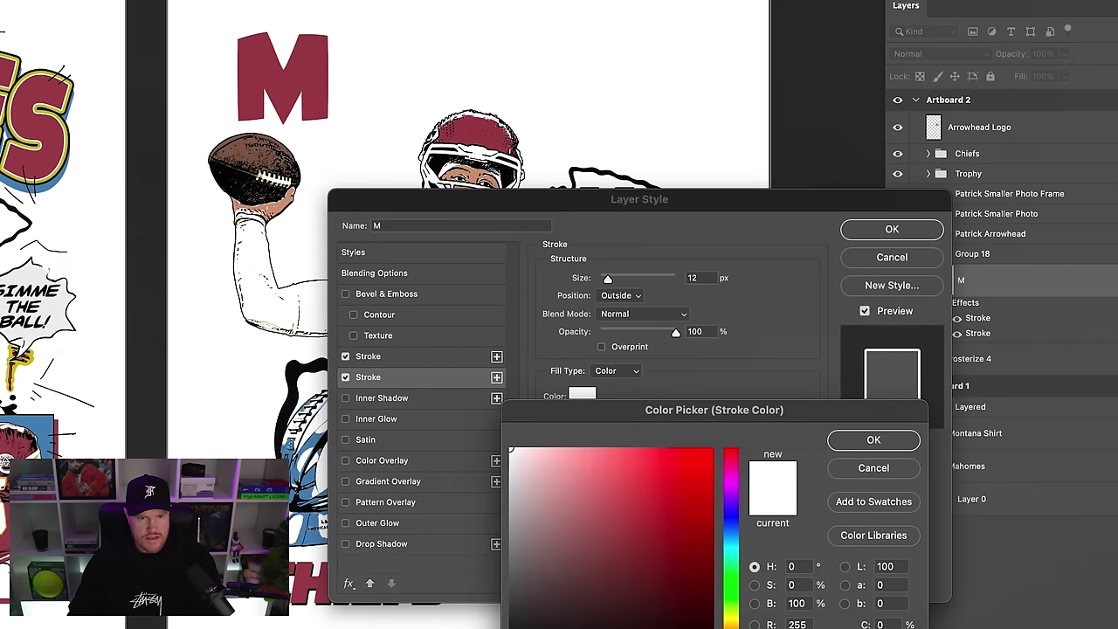
pyautogui.click(730, 611)
pyautogui.click(649, 492)
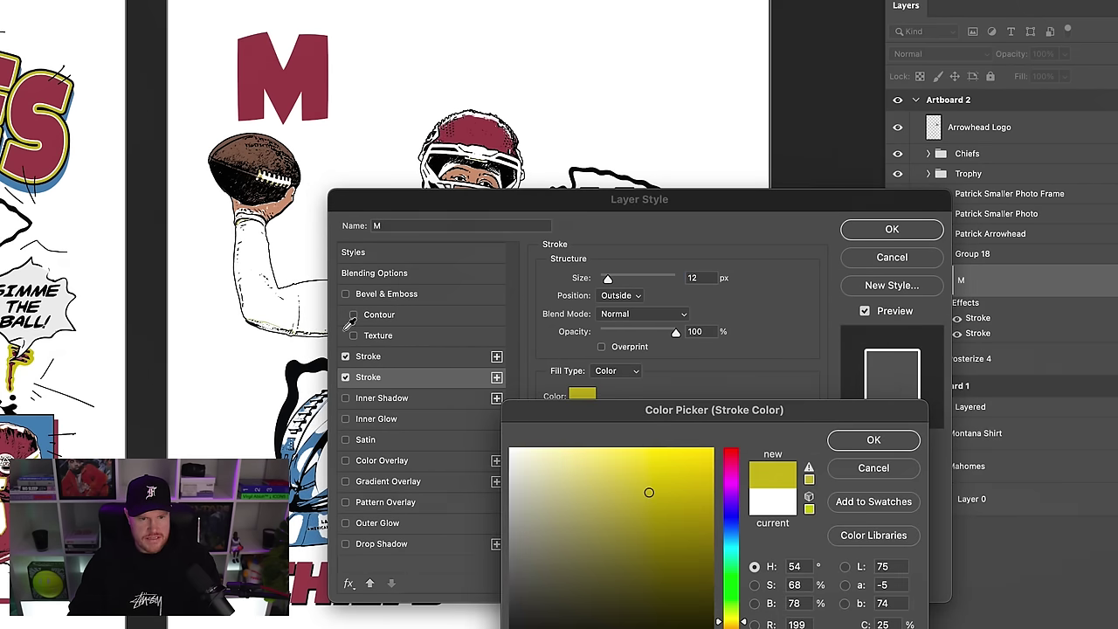
pyautogui.click(874, 440)
pyautogui.moveTo(609, 279); pyautogui.dragTo(614, 280)
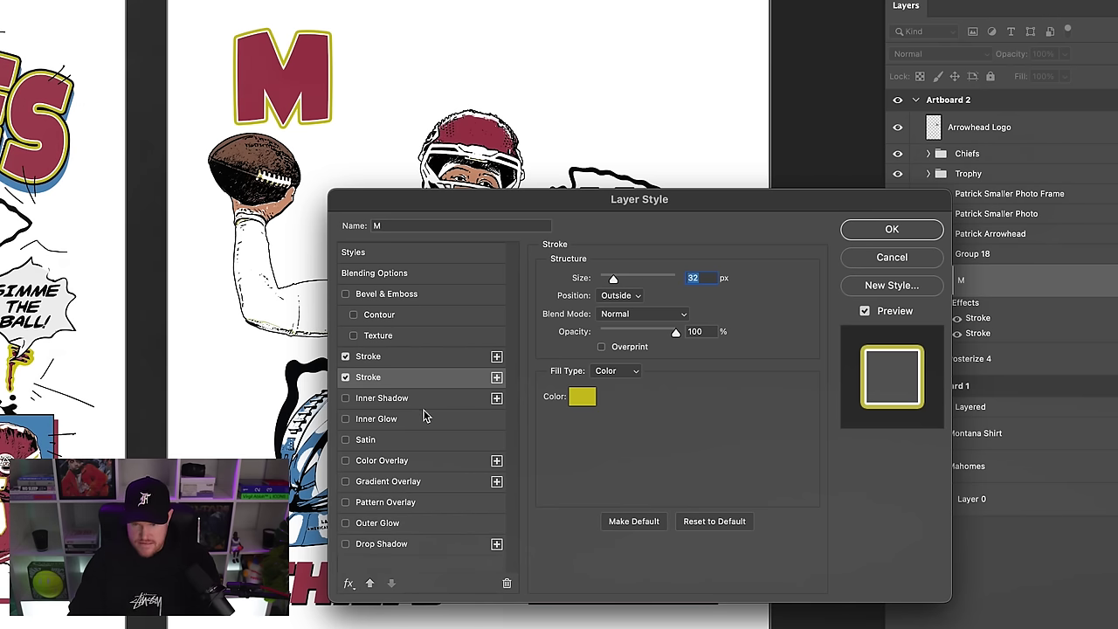
# - Add a third outside Stroke to the M in black, about 42 px wide
pyautogui.click(496, 376)
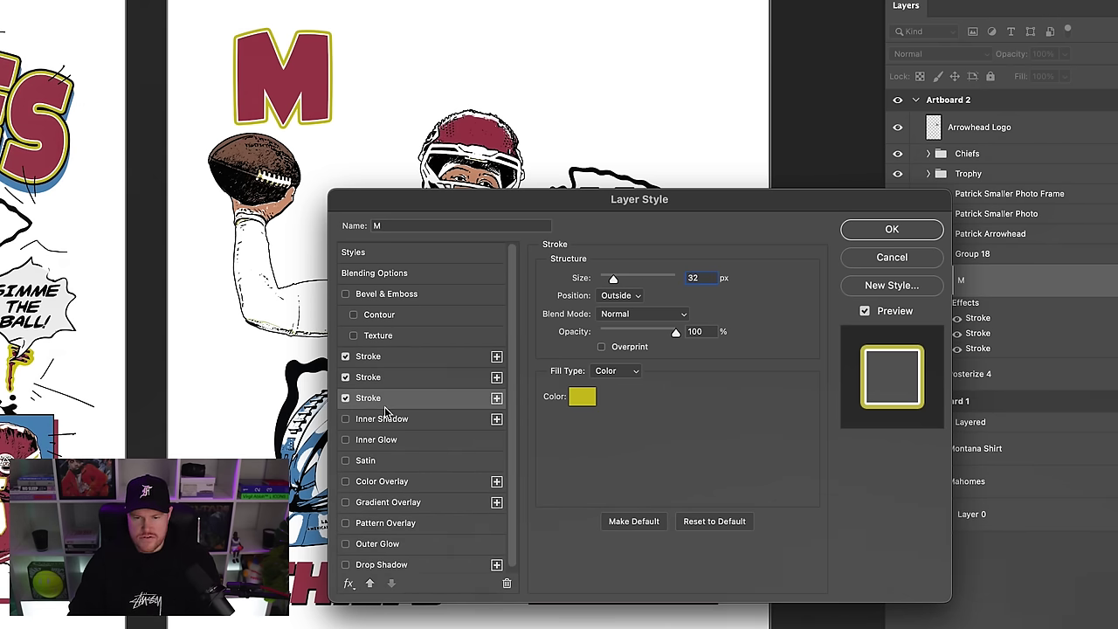
pyautogui.click(592, 400)
pyautogui.click(622, 625)
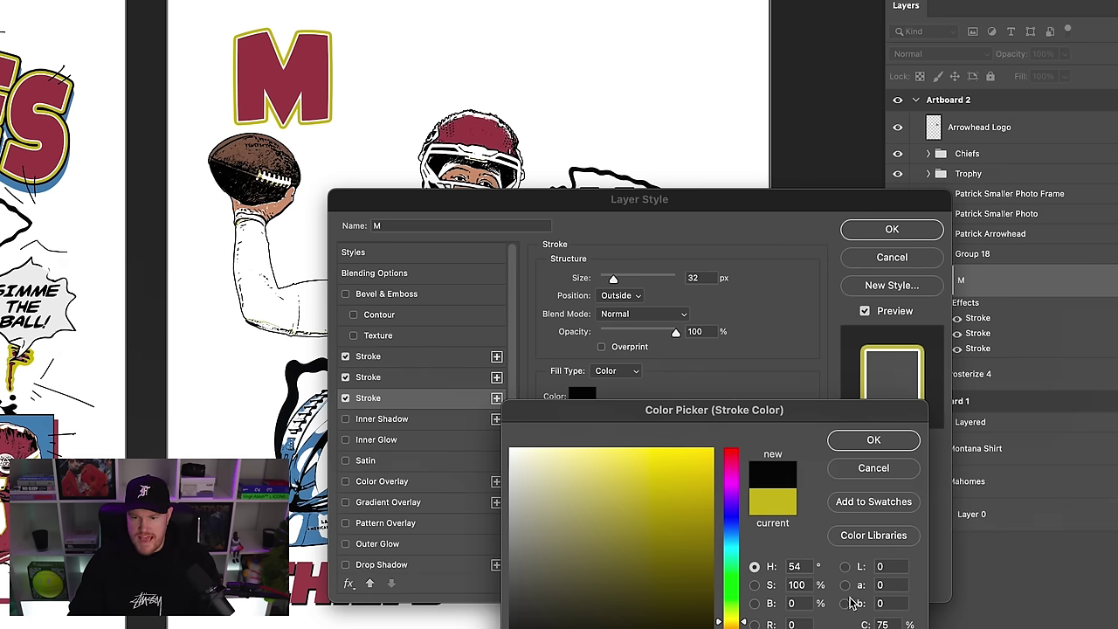
pyautogui.click(868, 441)
pyautogui.moveTo(615, 279); pyautogui.dragTo(618, 280)
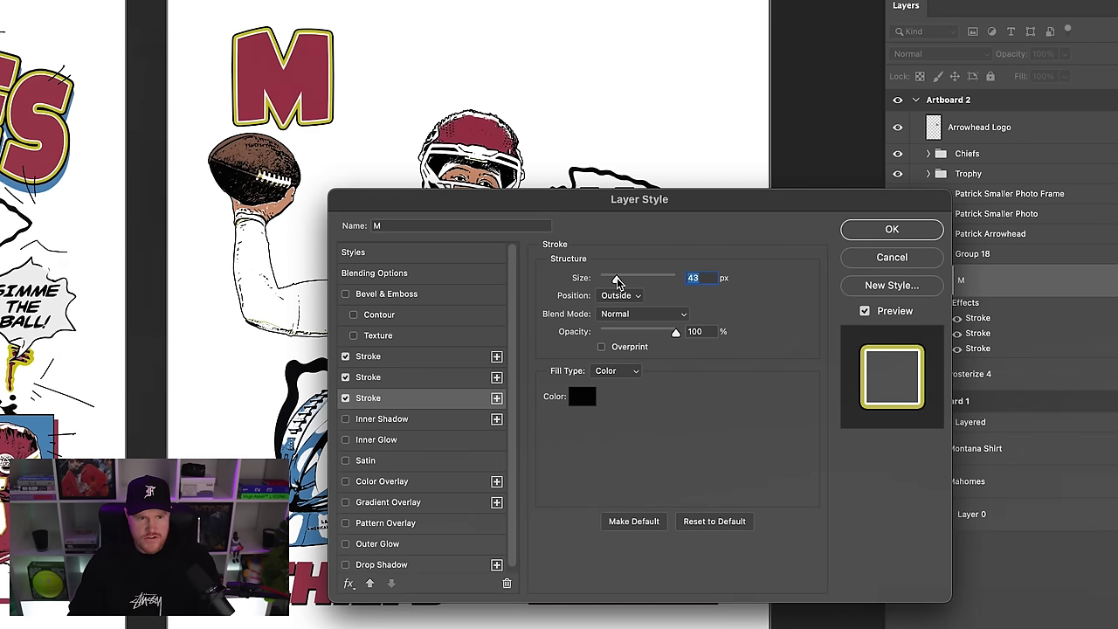
pyautogui.moveTo(617, 278); pyautogui.dragTo(616, 278)
# - Check the M's three strokes, widen the black outer stroke to 49 px and apply the layer style
pyautogui.click(403, 358)
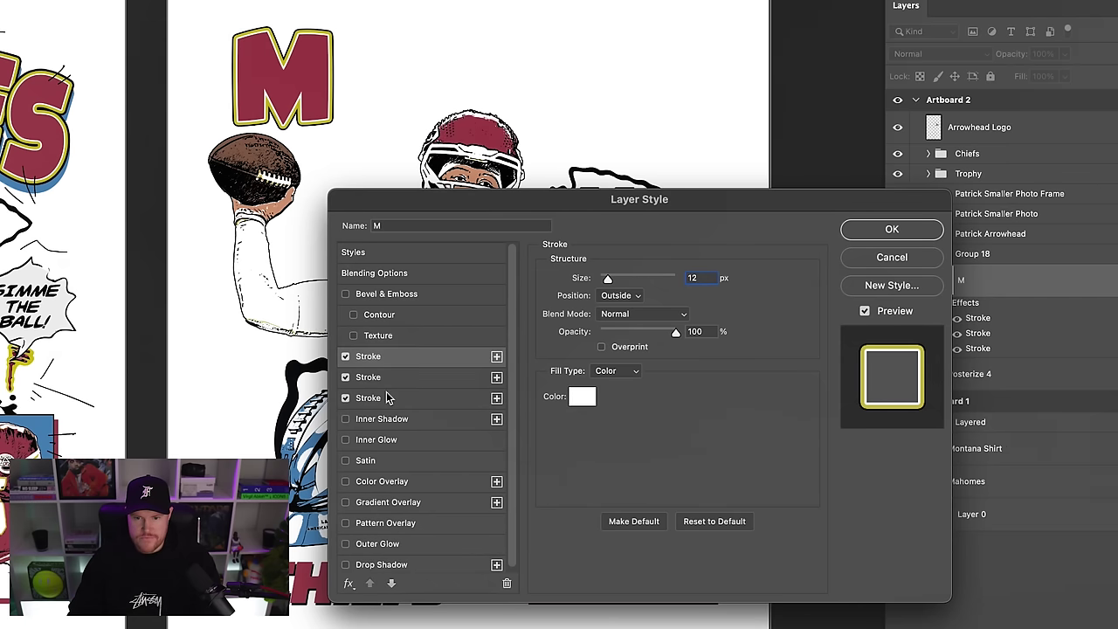
pyautogui.click(388, 397)
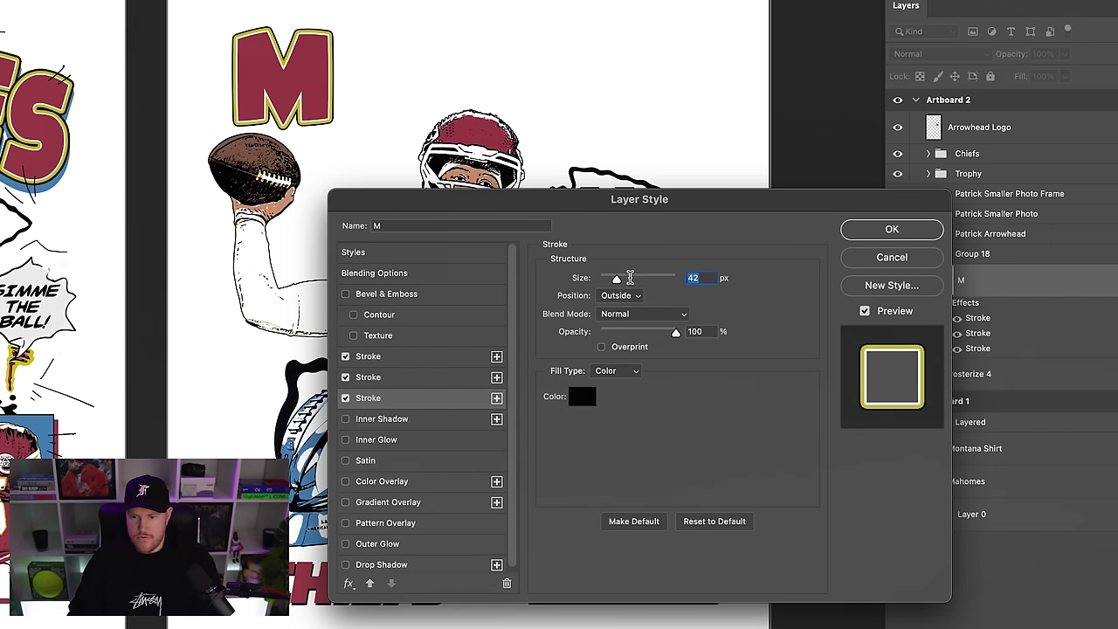
pyautogui.click(399, 355)
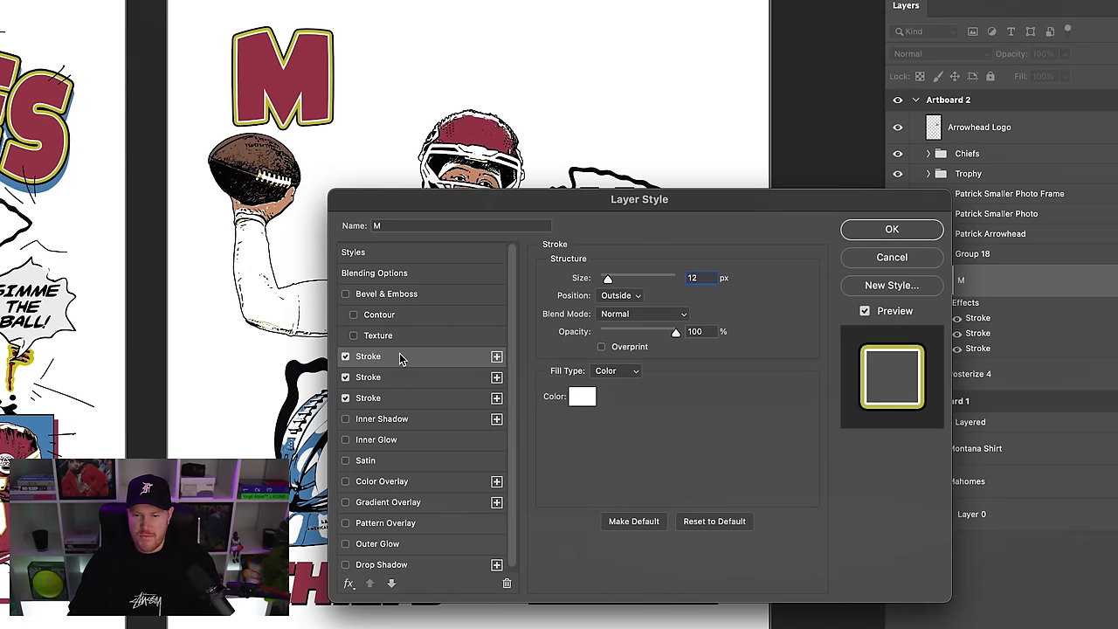
pyautogui.click(394, 376)
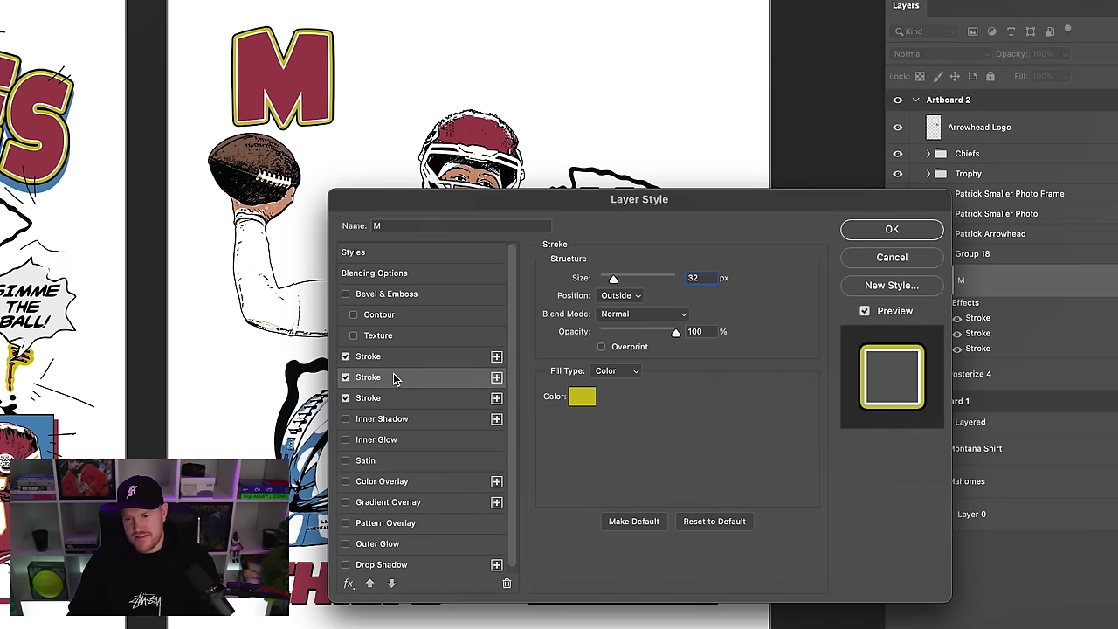
pyautogui.click(393, 399)
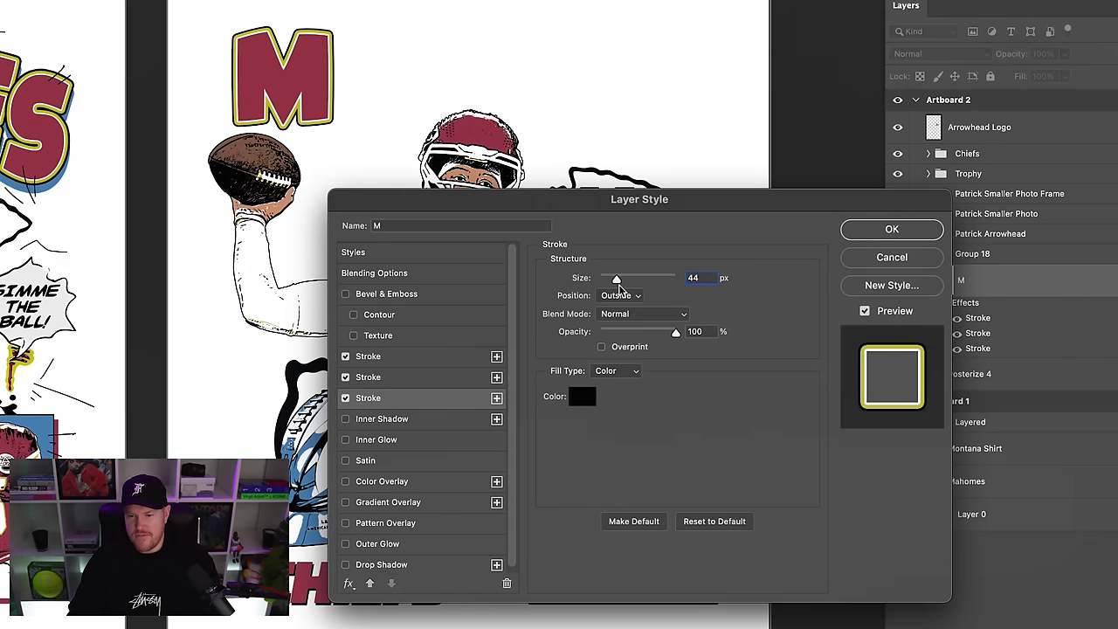
pyautogui.moveTo(617, 278); pyautogui.dragTo(617, 278)
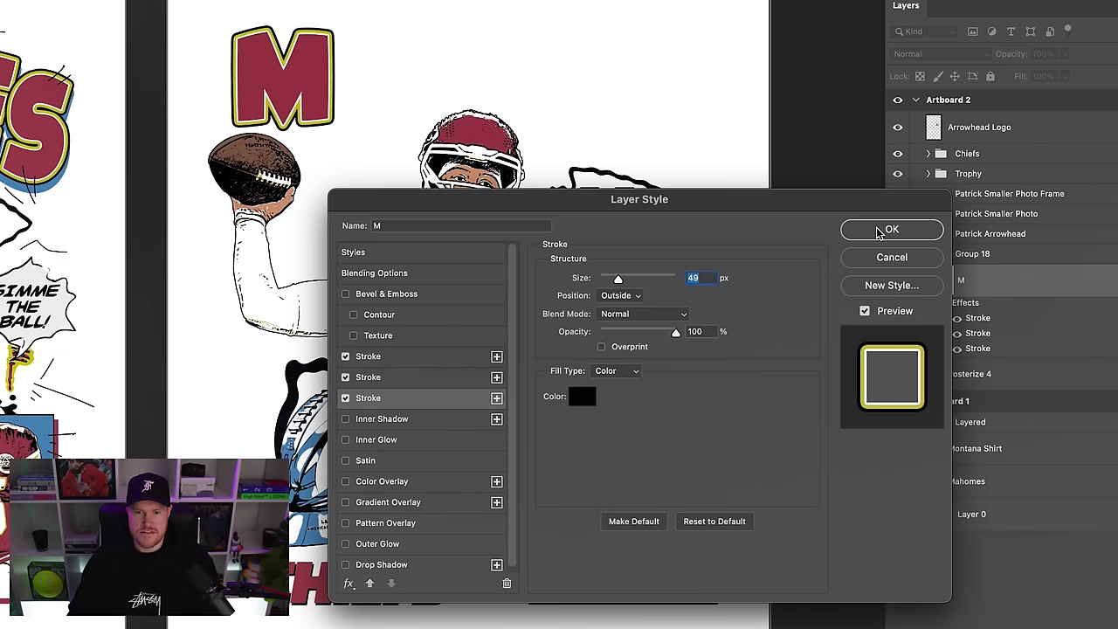
pyautogui.click(882, 230)
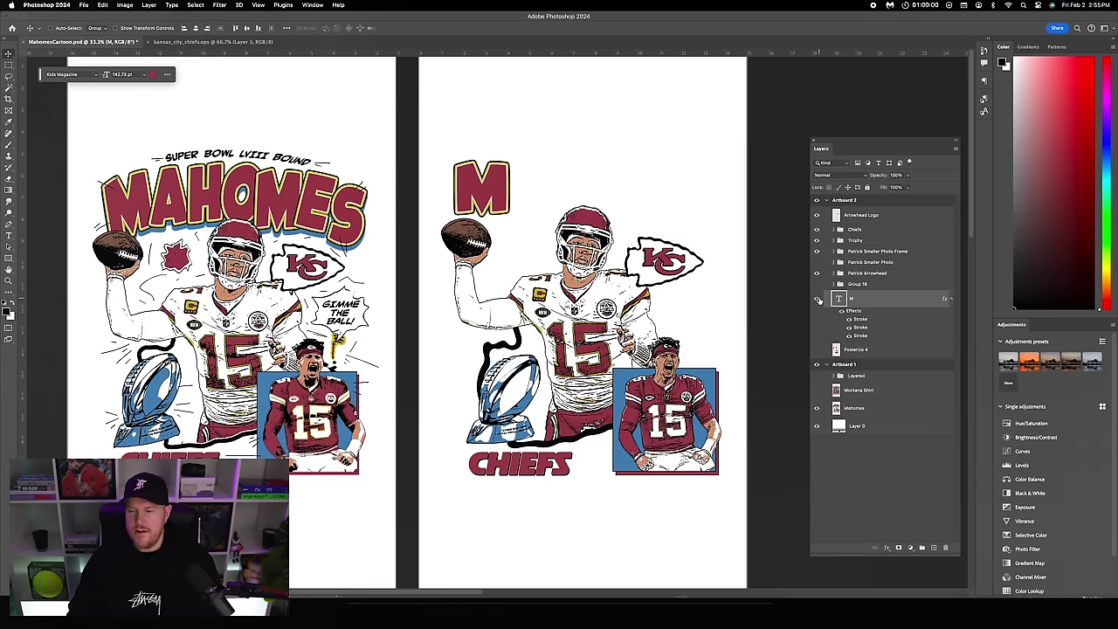
# - Collapse the M layer's effects, duplicate the layer and place the copy directly beside the original M
pyautogui.click(817, 300)
pyautogui.click(818, 300)
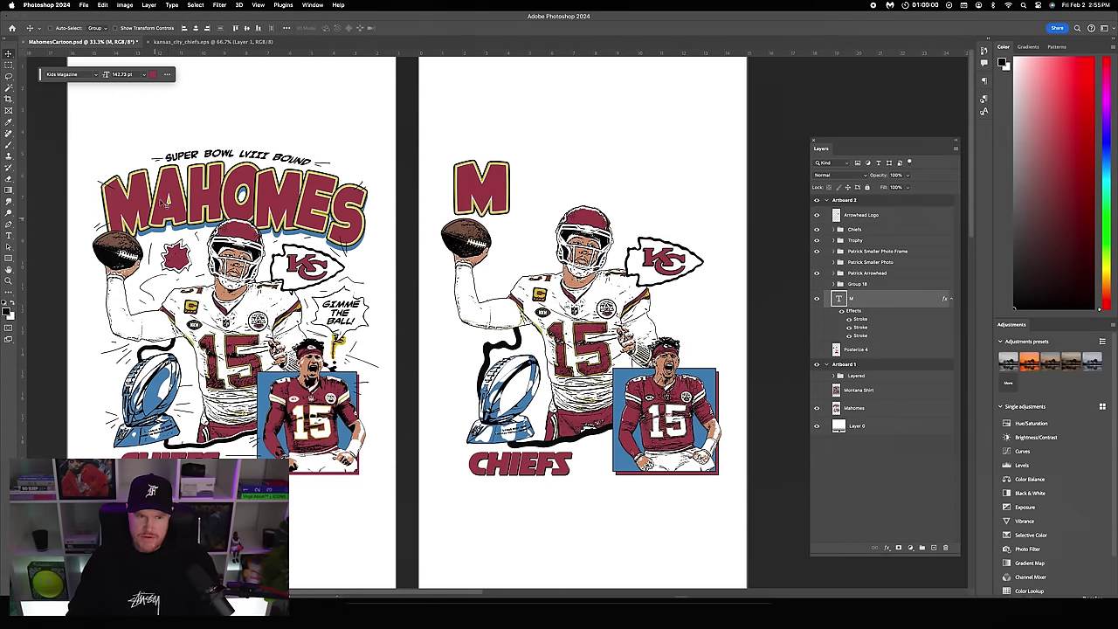
pyautogui.click(950, 300)
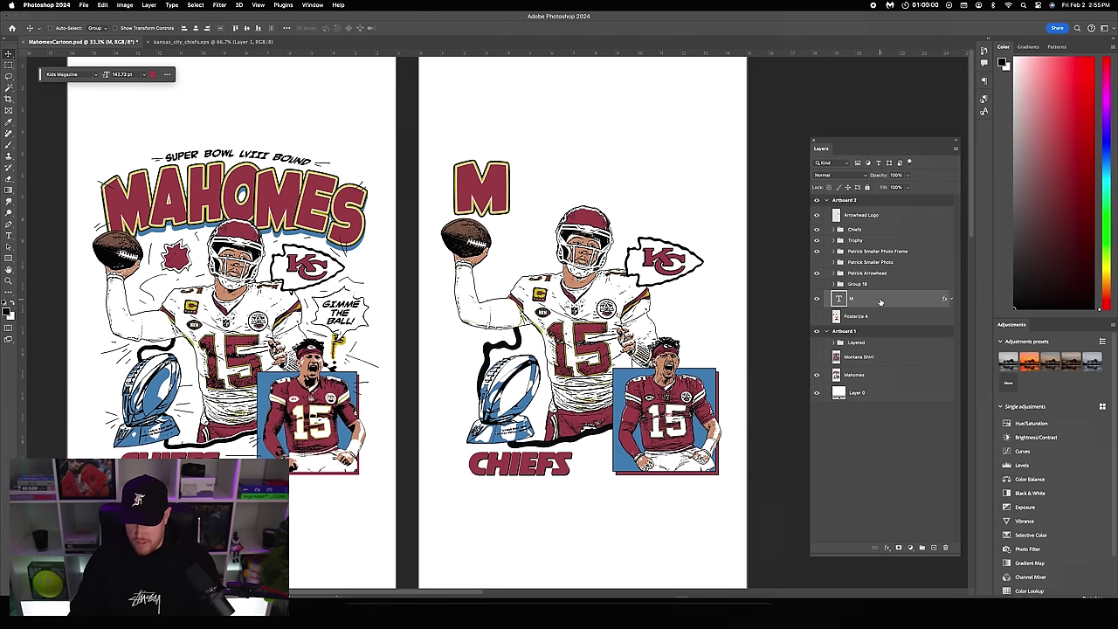
pyautogui.press('super+j')
pyautogui.moveTo(470, 182); pyautogui.dragTo(522, 178)
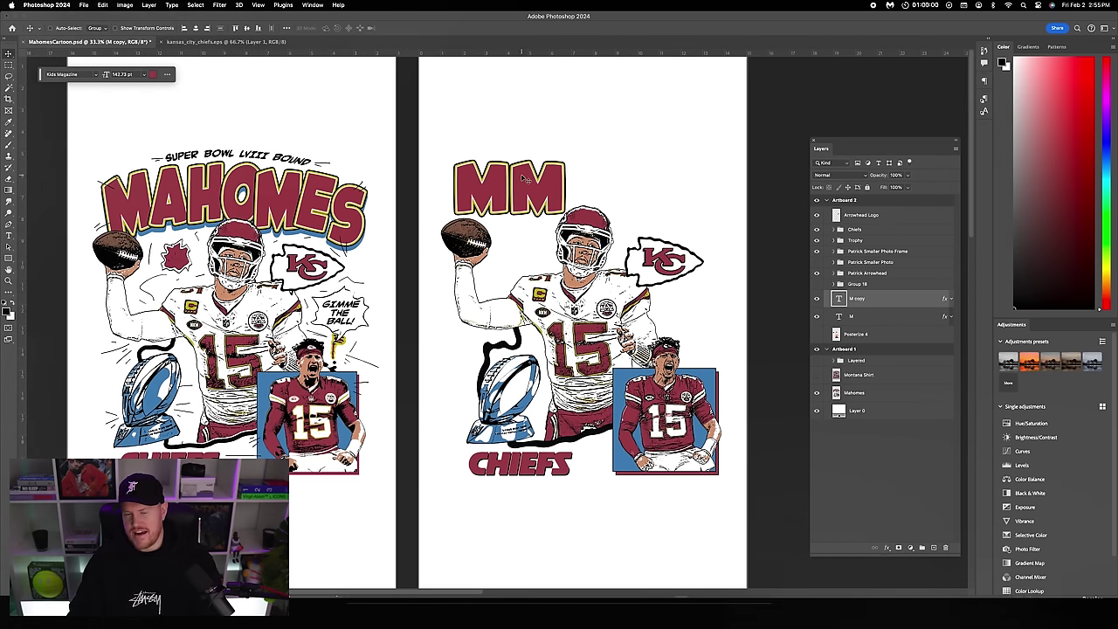
# - Change the copied M's text to "A"
pyautogui.press('t')
pyautogui.doubleClick(518, 196)
pyautogui.write('A')
pyautogui.press('Escape')
pyautogui.press('v')
# - Turn on transform controls, tilt the M to start the headline arch and move the A close against it
pyautogui.click(118, 28)
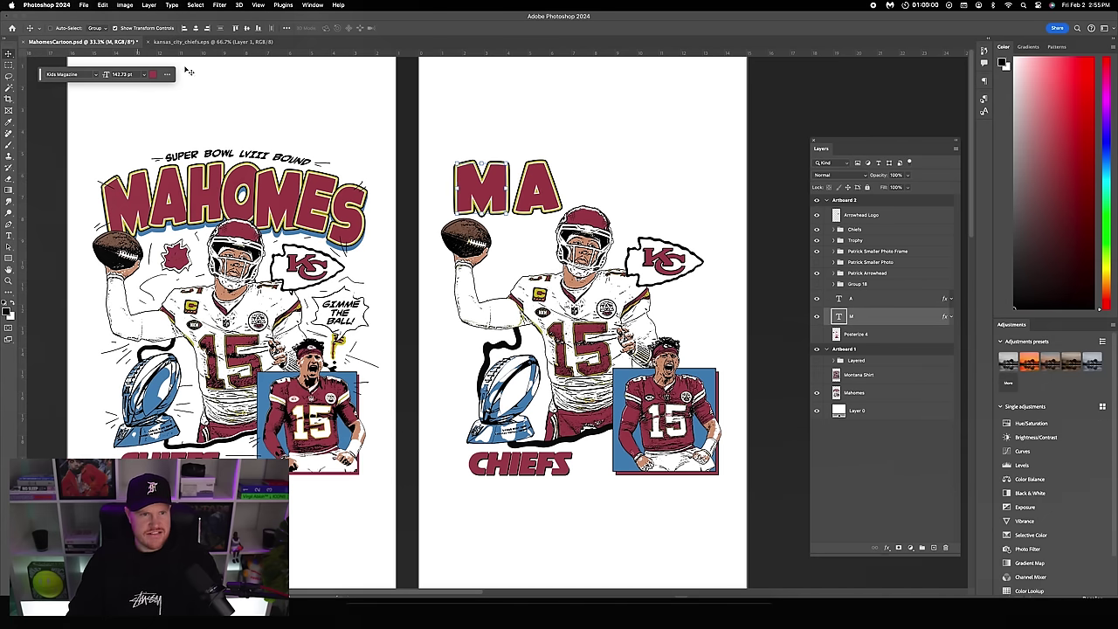
pyautogui.moveTo(471, 172); pyautogui.dragTo(500, 153)
pyautogui.click(860, 298)
pyautogui.moveTo(547, 183)
pyautogui.mouseDown()
pyautogui.moveTo(534, 179)
pyautogui.moveTo(534, 189)
pyautogui.mouseUp()
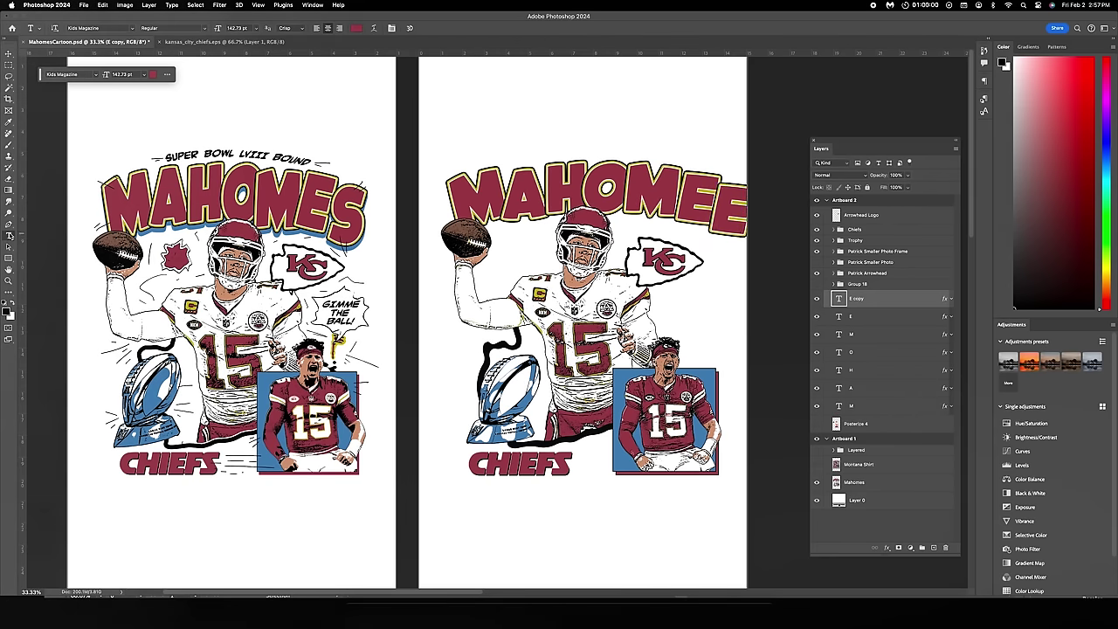
# - Replace the last copied E with "S" to finish the word MAHOMES
pyautogui.write('S')
pyautogui.hotkey('ctrl', 'Return')
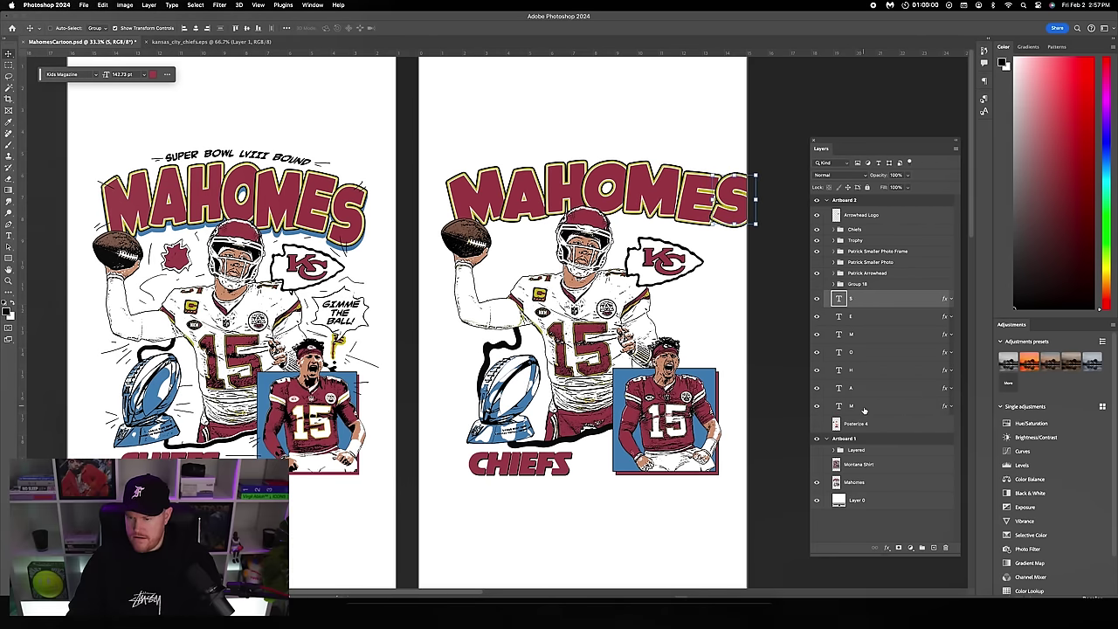
pyautogui.press('v')
# - Select all seven MAHOMES letters, scale them to about 88% width and 111% height, and fit them above the player
pyautogui.keyDown('shift'); pyautogui.click(851, 405); pyautogui.keyUp('shift')
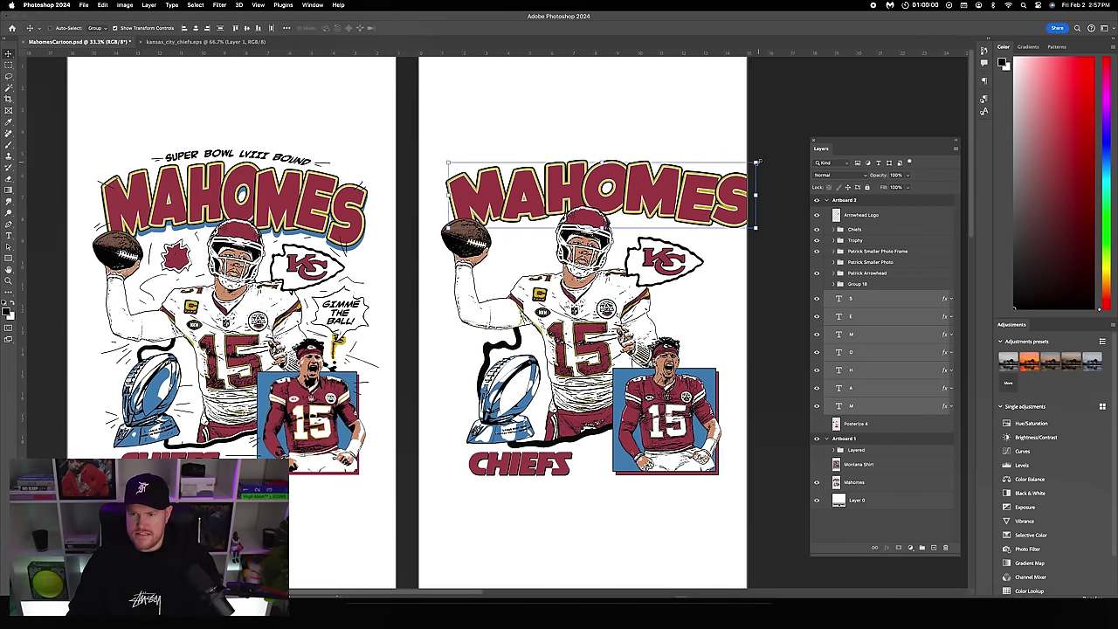
pyautogui.moveTo(756, 162); pyautogui.dragTo(722, 140)
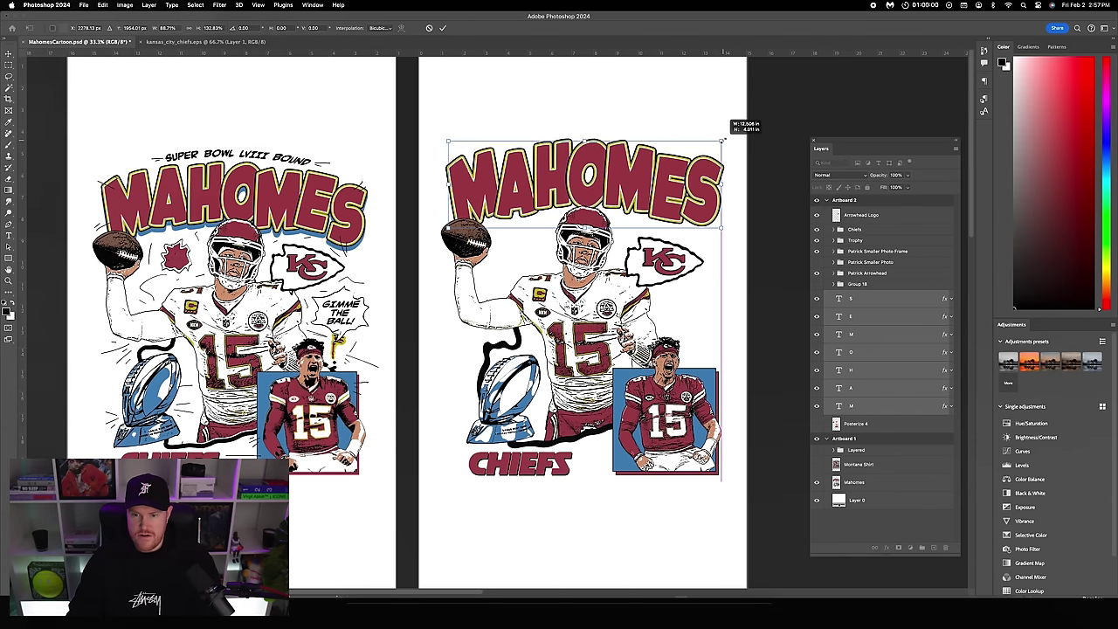
pyautogui.moveTo(448, 140); pyautogui.dragTo(455, 151)
pyautogui.moveTo(635, 173); pyautogui.dragTo(451, 158)
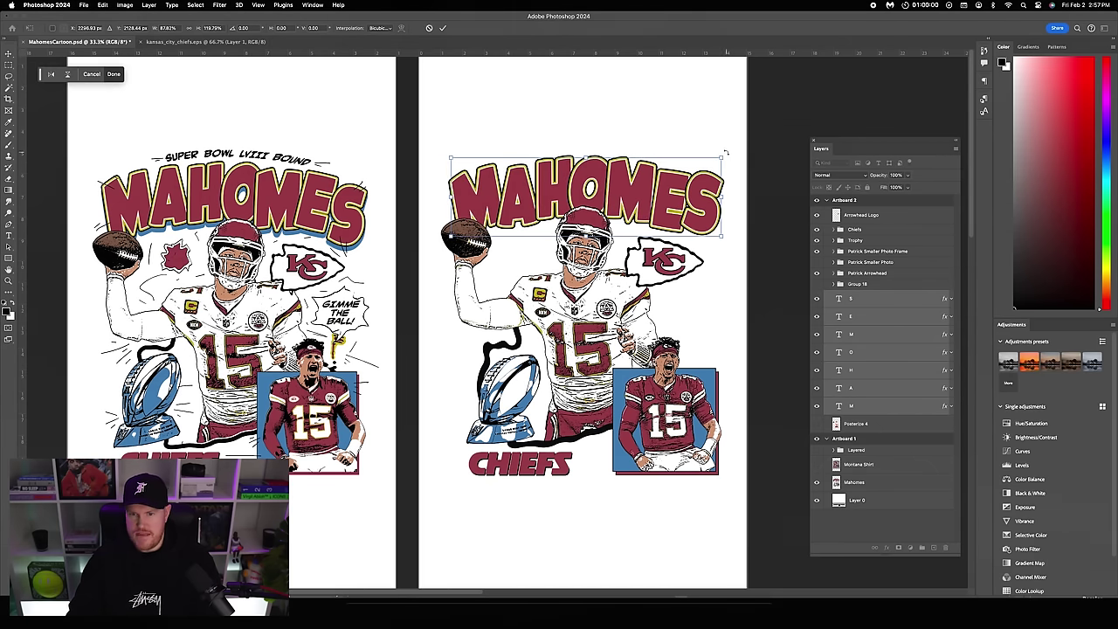
pyautogui.moveTo(723, 158); pyautogui.dragTo(724, 165)
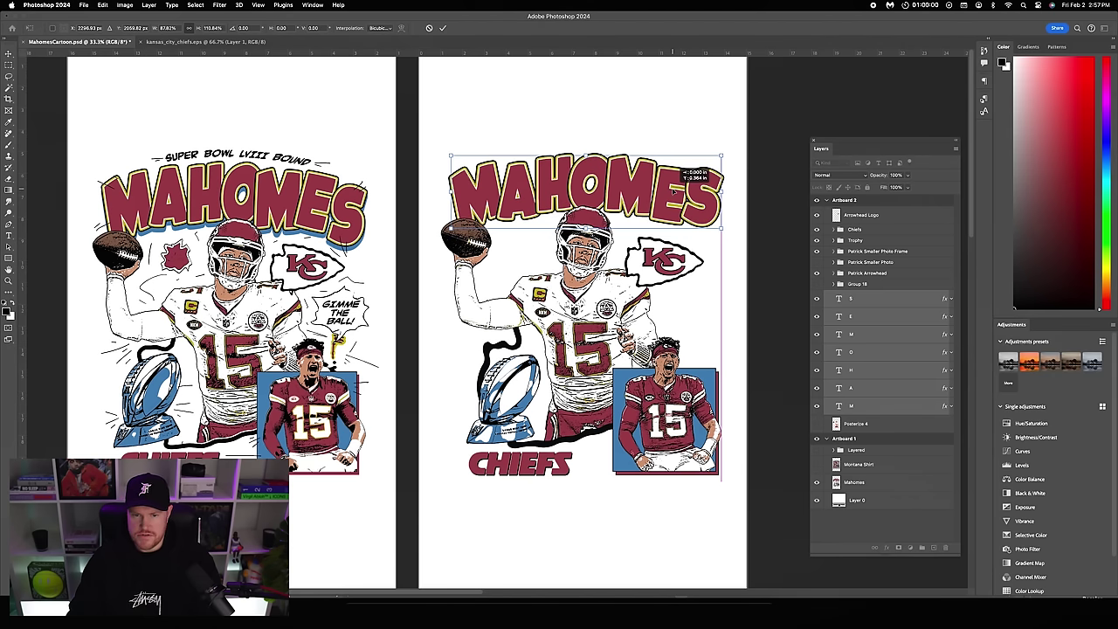
pyautogui.press('Return')
# - Group the seven headline letter layers and duplicate the group
pyautogui.keyDown('shift'); pyautogui.click(865, 406); pyautogui.keyUp('shift')
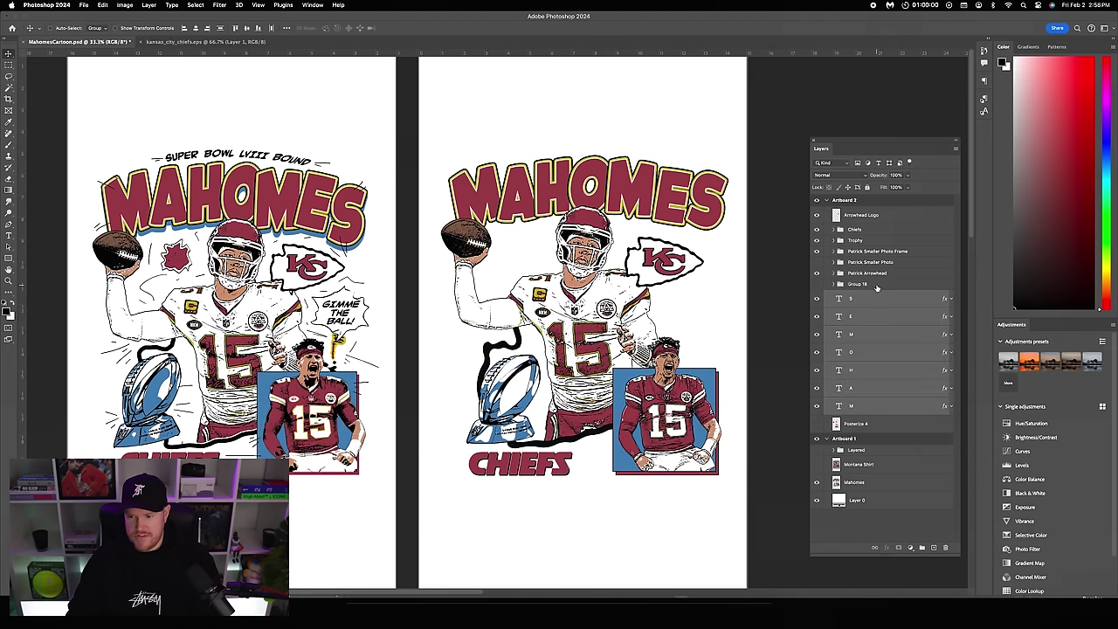
pyautogui.press('super+g')
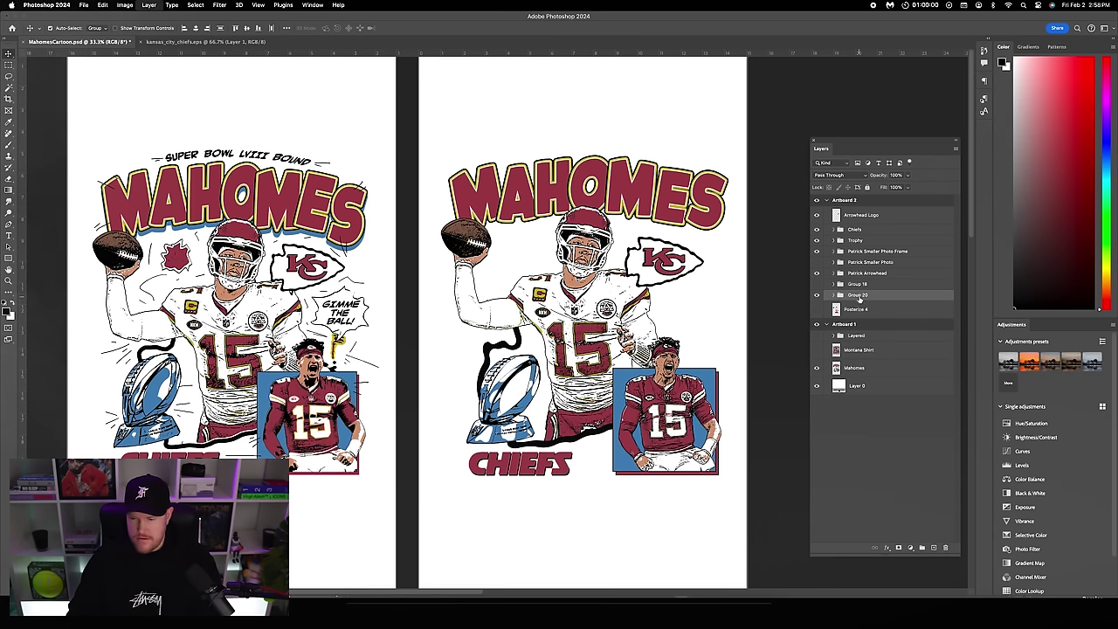
pyautogui.press('super+j')
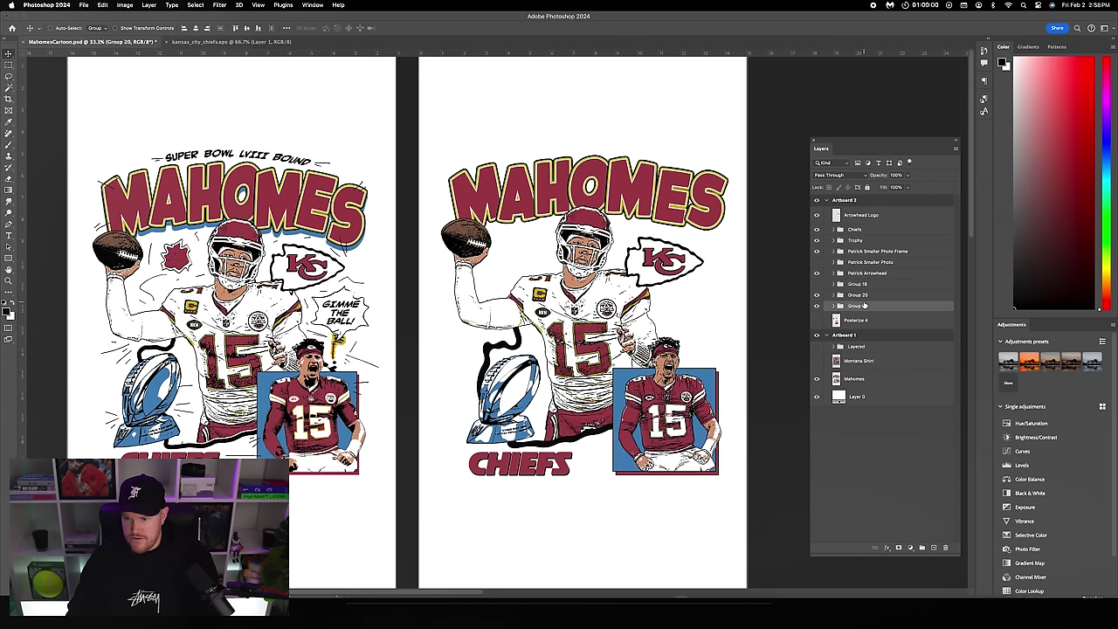
# - Rename the upper letter group "MAHOMES" and the lower one "MAHOMES Blue"
pyautogui.doubleClick(858, 295)
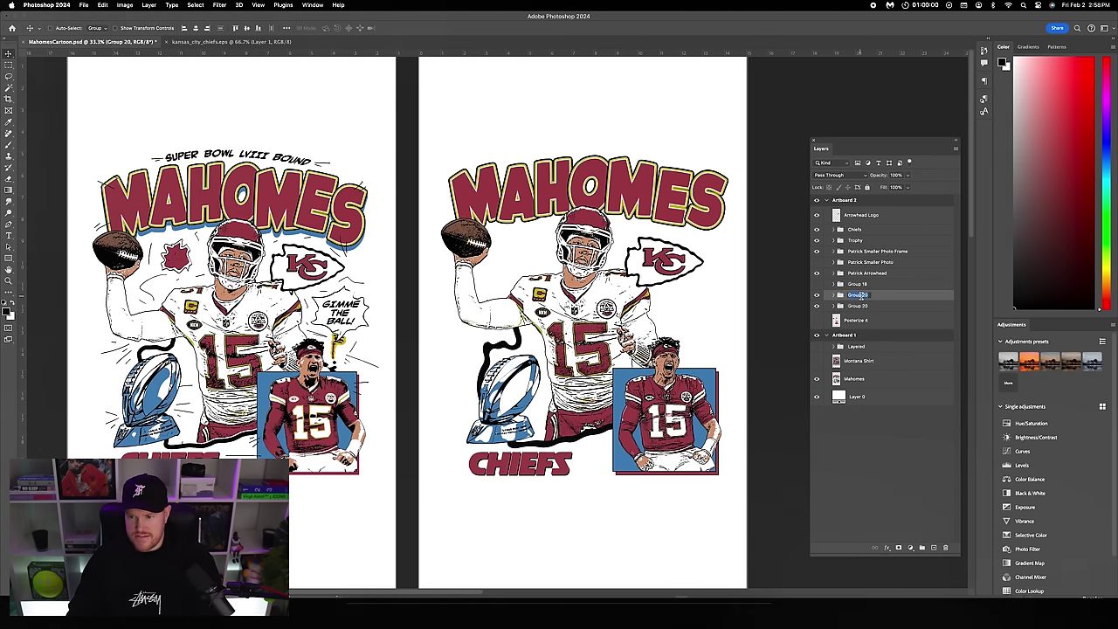
pyautogui.write('MAHOMES')
pyautogui.press('Return')
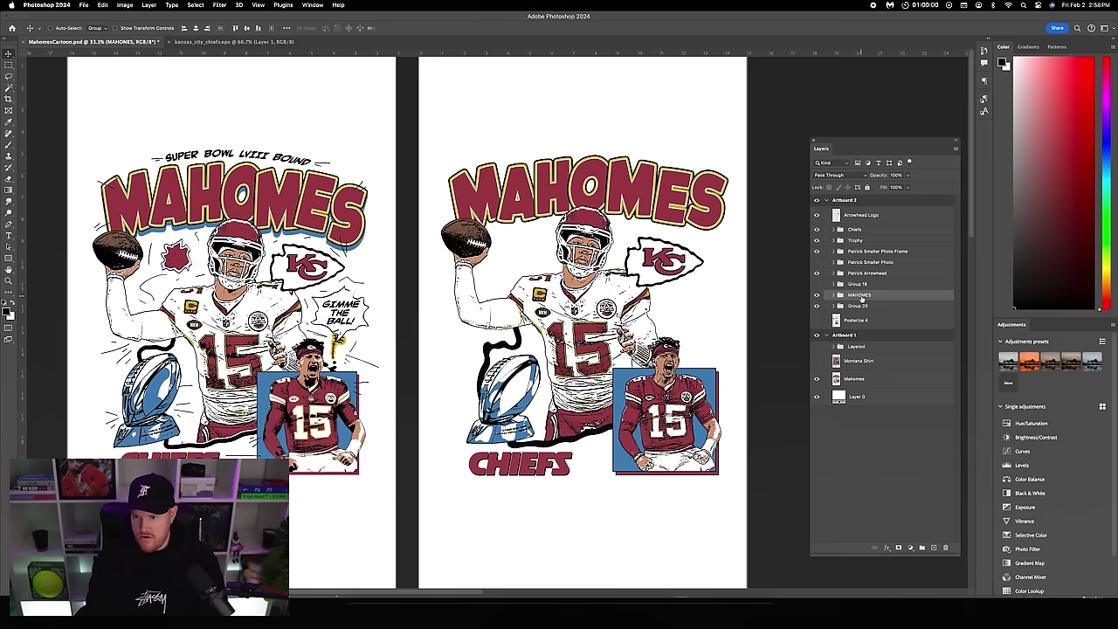
pyautogui.doubleClick(858, 306)
pyautogui.write('Mahomes B')
pyautogui.press('super+a')
pyautogui.write('H')
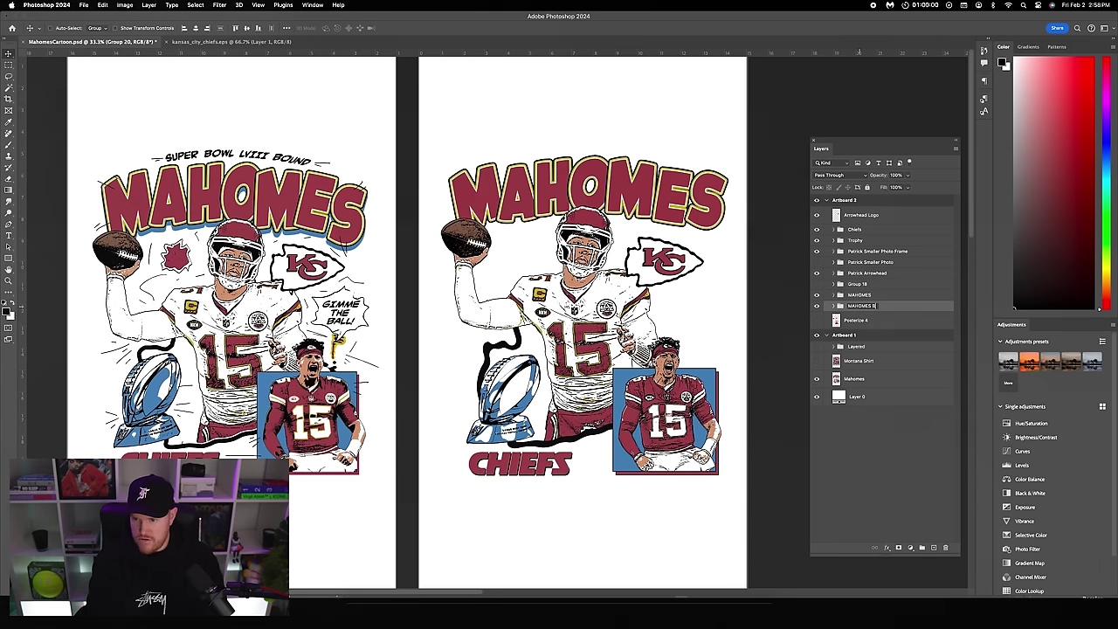
pyautogui.press('Return')
# - Give the MAHOMES Blue group a Color Overlay in the photo frame's blue and offset it slightly below the headline as a shadow
pyautogui.doubleClick(900, 310)
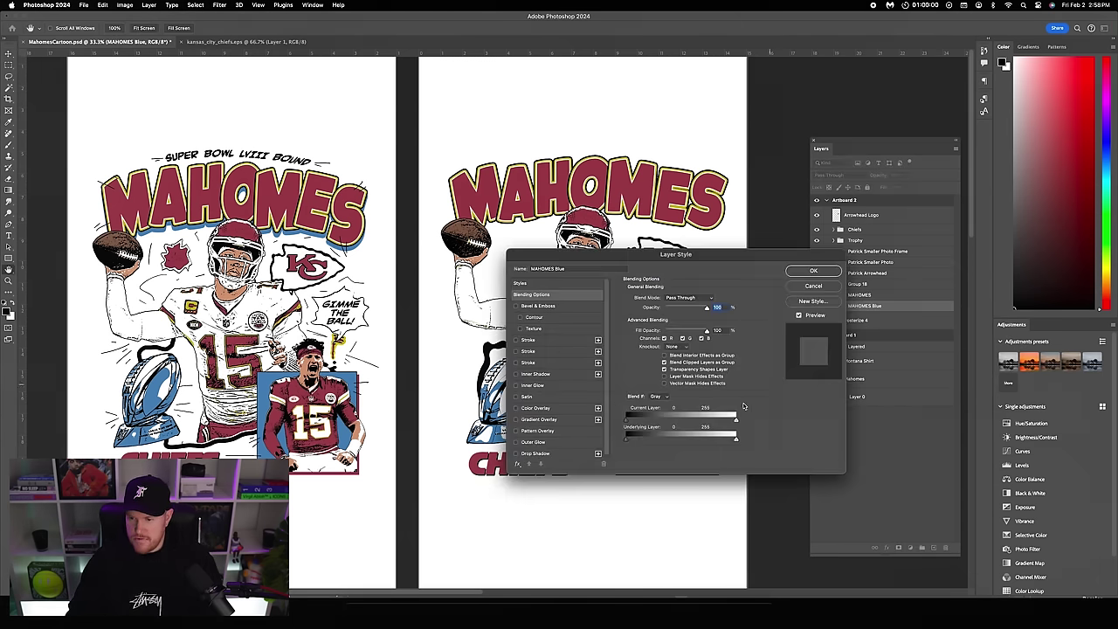
pyautogui.click(567, 408)
pyautogui.click(712, 298)
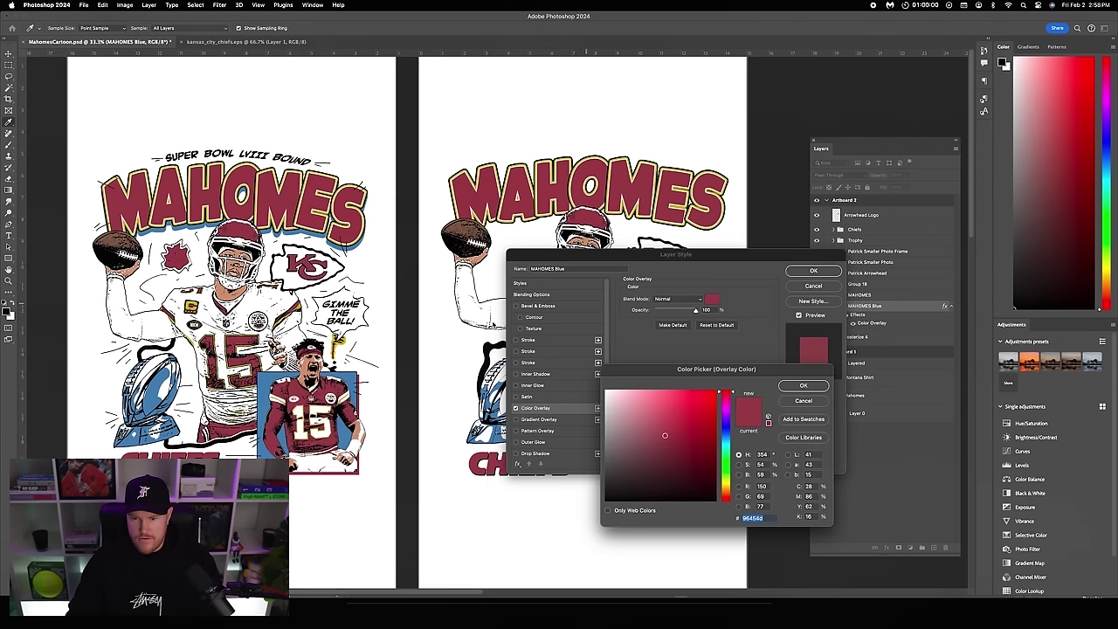
pyautogui.click(350, 376)
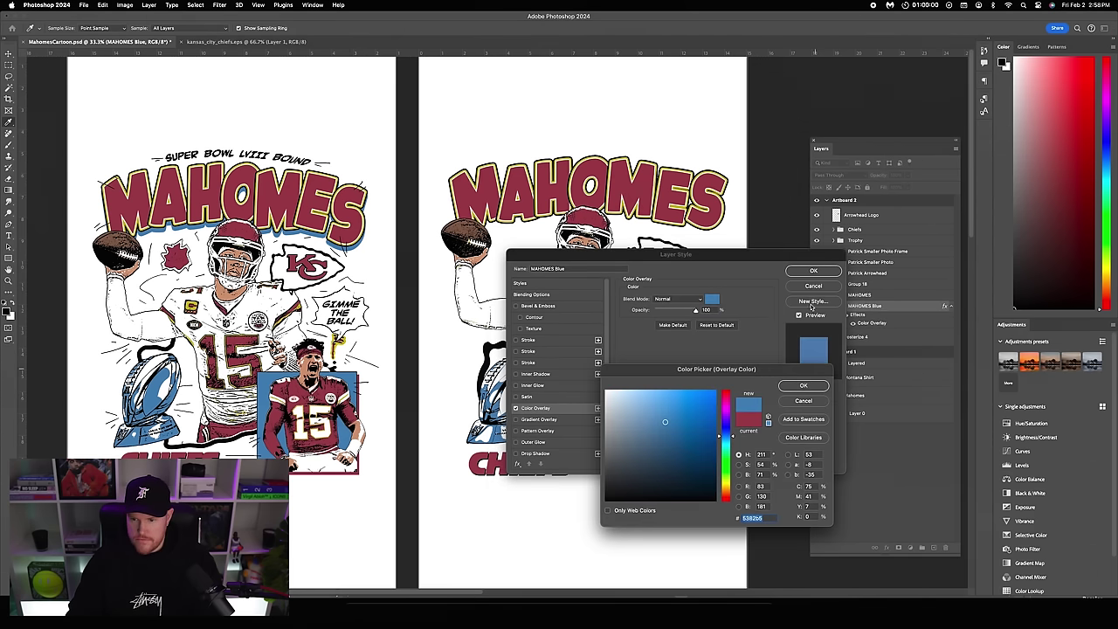
pyautogui.press('Return')
pyautogui.press('Return')
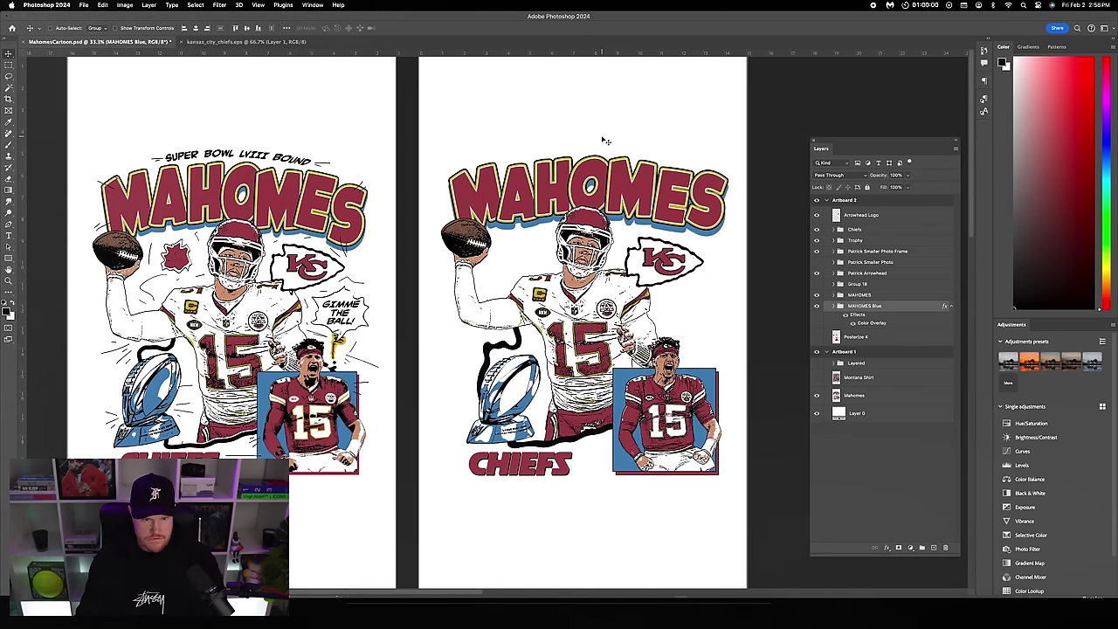
# - Select both MAHOMES groups, shift them slightly and shrink them a little to fit above the player
pyautogui.keyDown('shift'); pyautogui.click(860, 294); pyautogui.keyUp('shift')
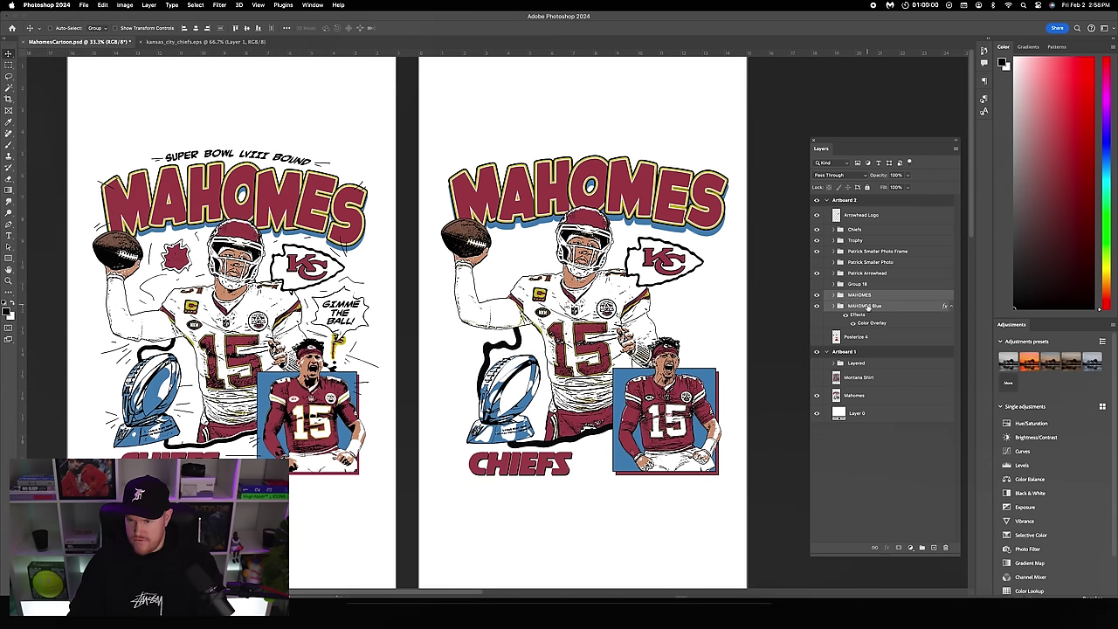
pyautogui.moveTo(699, 222); pyautogui.dragTo(694, 222)
pyautogui.click(116, 28)
pyautogui.moveTo(721, 158); pyautogui.dragTo(722, 163)
pyautogui.moveTo(446, 163); pyautogui.dragTo(449, 161)
pyautogui.press('Return')
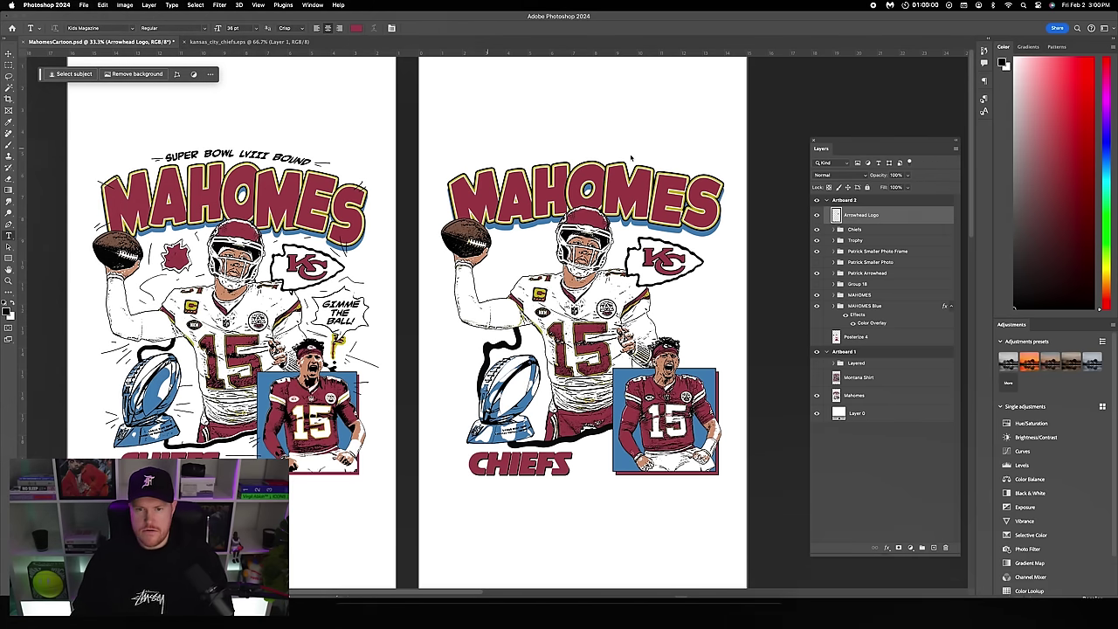
# - Add the text "SUPER BOWL LVIII BOUND" above the MAHOMES headline in the Comic Book Commando Bold Italic font
pyautogui.click(487, 149)
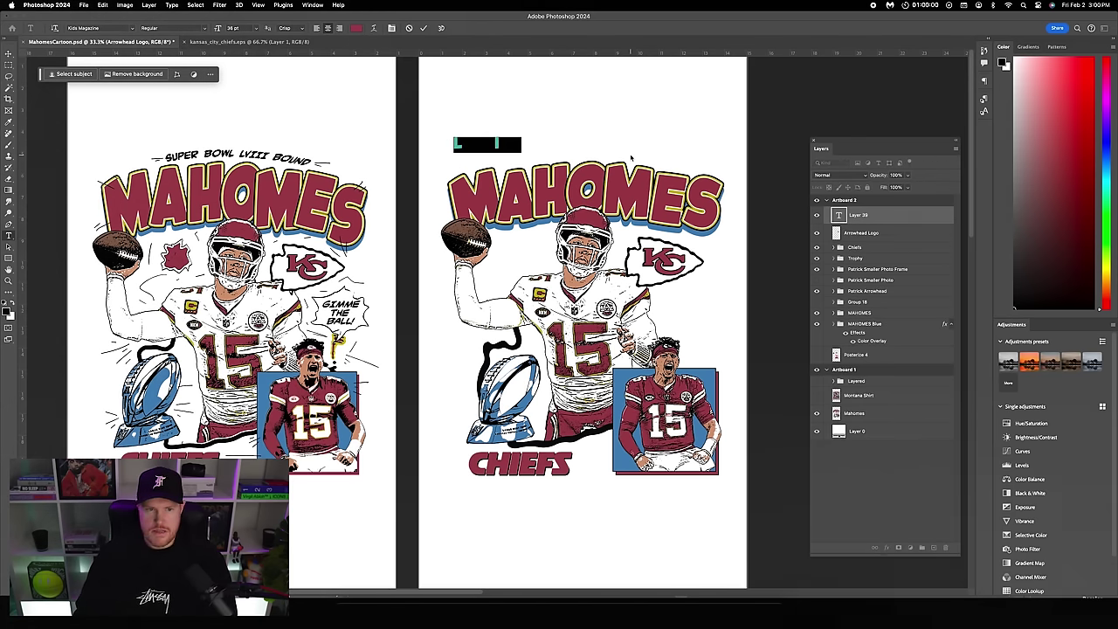
pyautogui.click(133, 29)
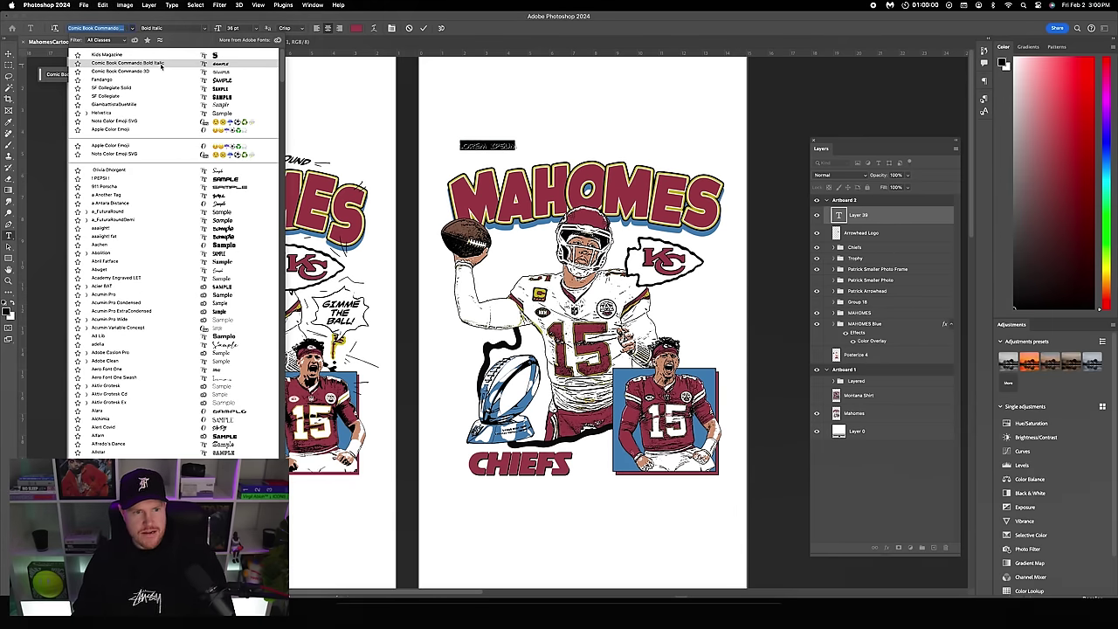
pyautogui.click(136, 63)
pyautogui.write('SUPER')
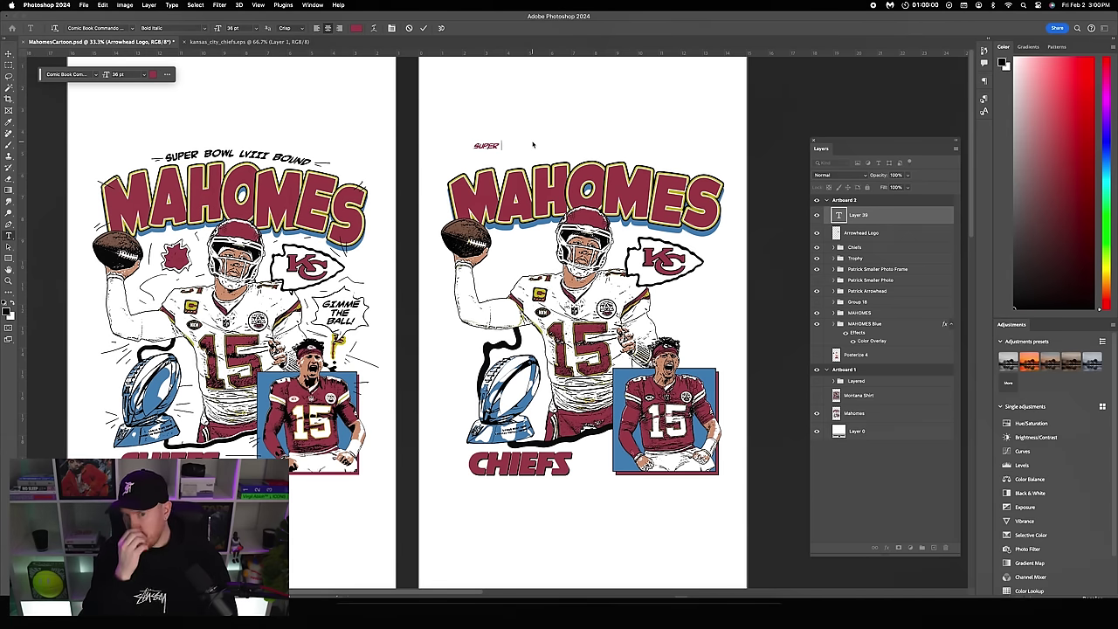
pyautogui.write(' BOWL')
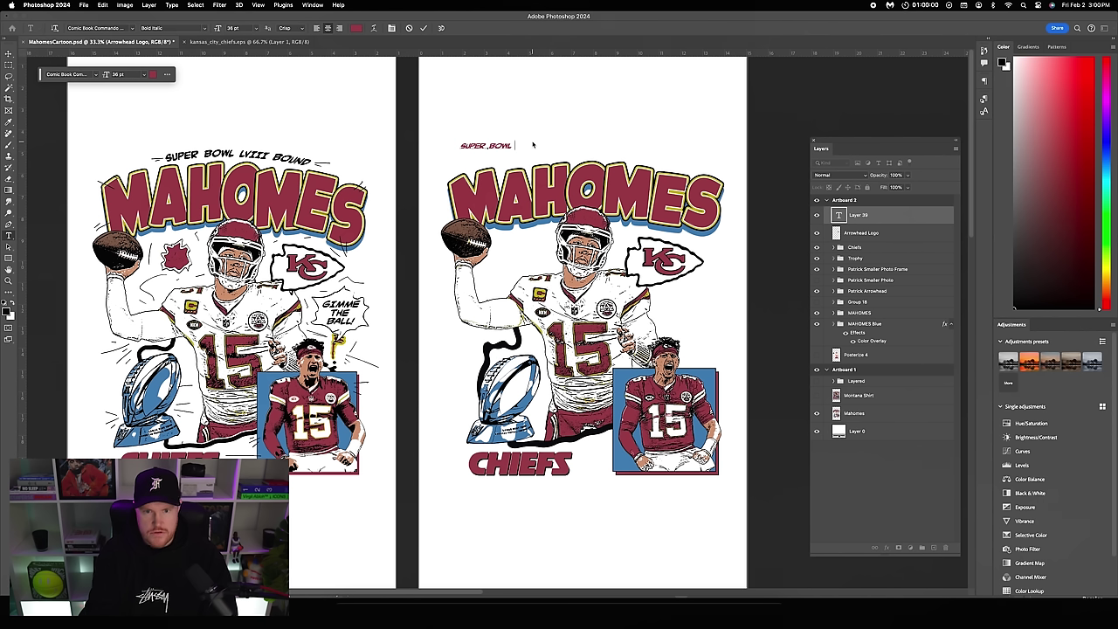
pyautogui.write(' L')
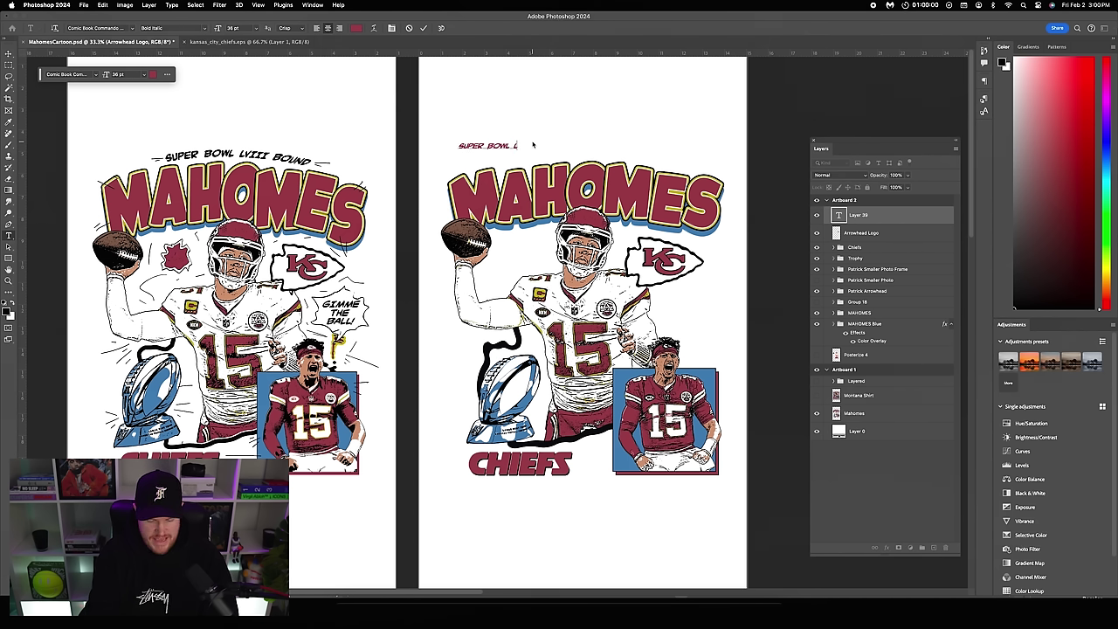
pyautogui.write('VIII BOUND')
pyautogui.hotkey('ctrl', 'Return')
# - Enlarge the tagline to about 58 pt, recolor it black and center it above the MAHOMES headline
pyautogui.hotkey('ctrl', 't')
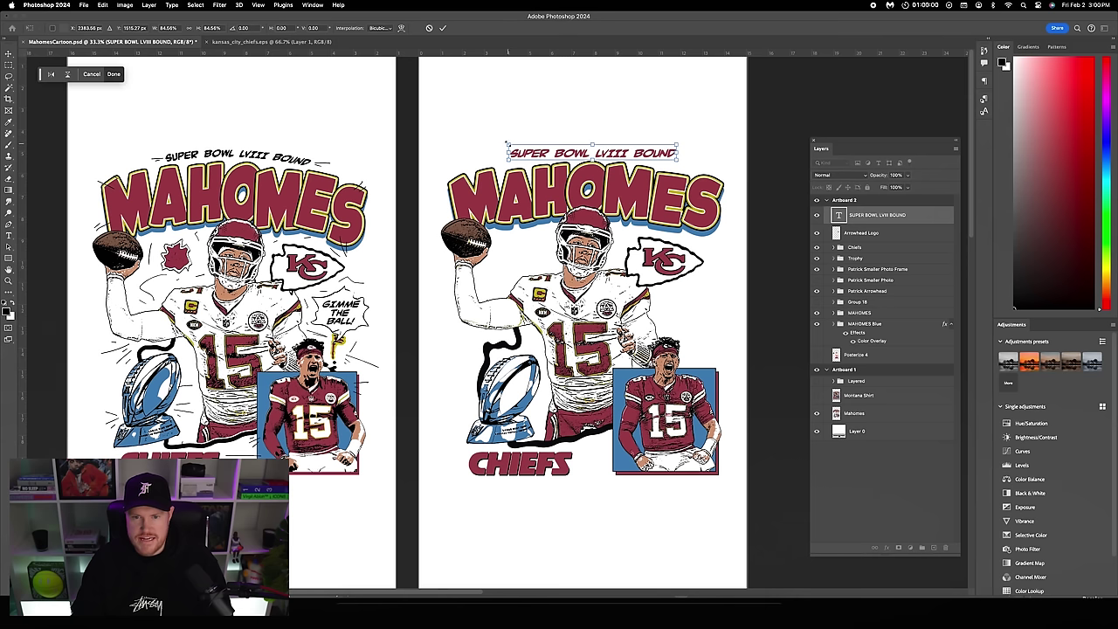
pyautogui.click(8, 236)
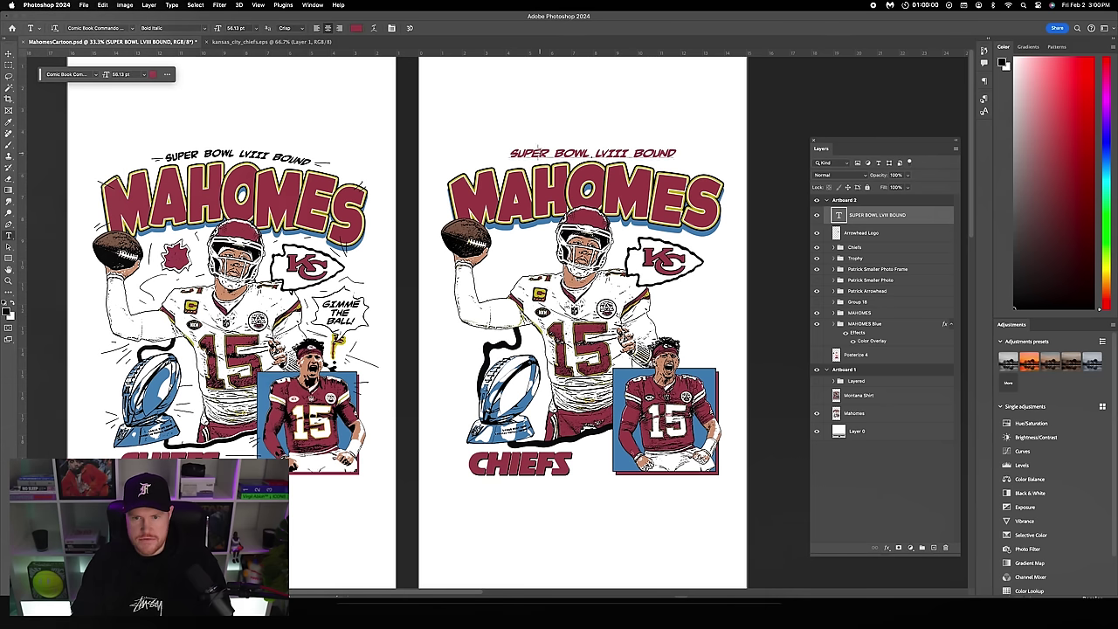
pyautogui.press('Return')
pyautogui.click(8, 311)
pyautogui.click(9, 55)
pyautogui.moveTo(647, 129); pyautogui.dragTo(639, 125)
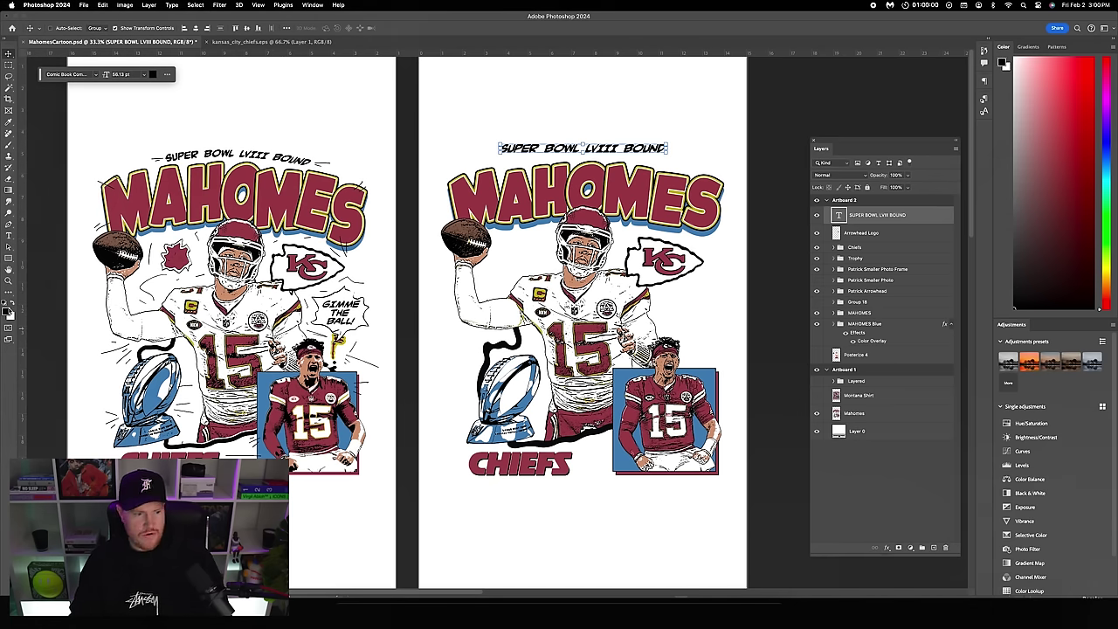
pyautogui.moveTo(611, 146); pyautogui.dragTo(616, 150)
# - Warp the tagline with the Arch style, using a +11% bend and -5% vertical distortion
pyautogui.press('t')
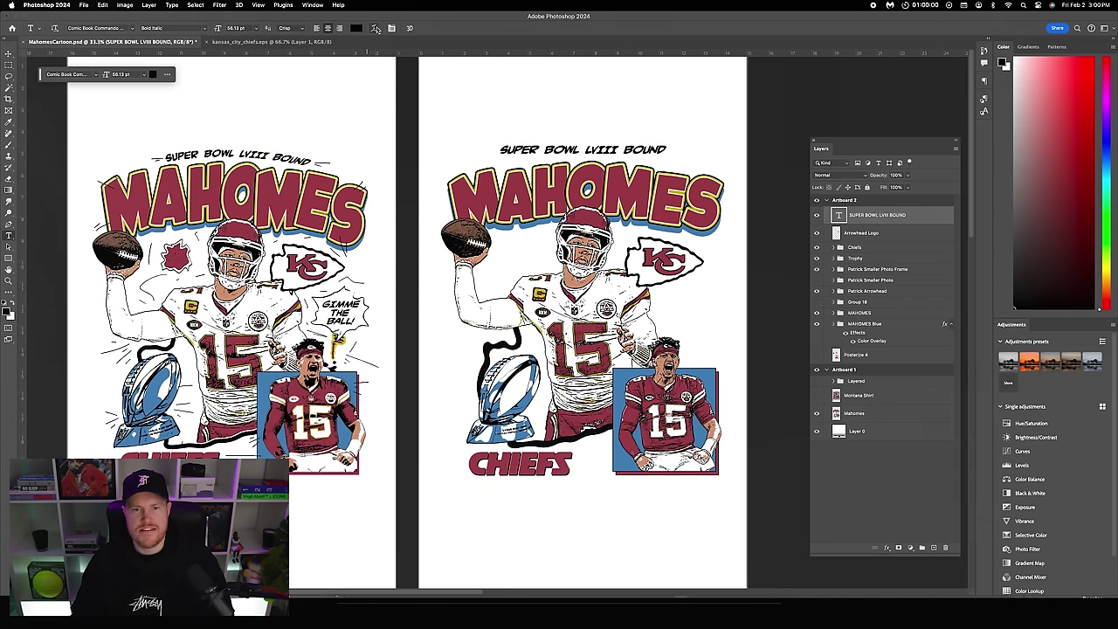
pyautogui.click(376, 28)
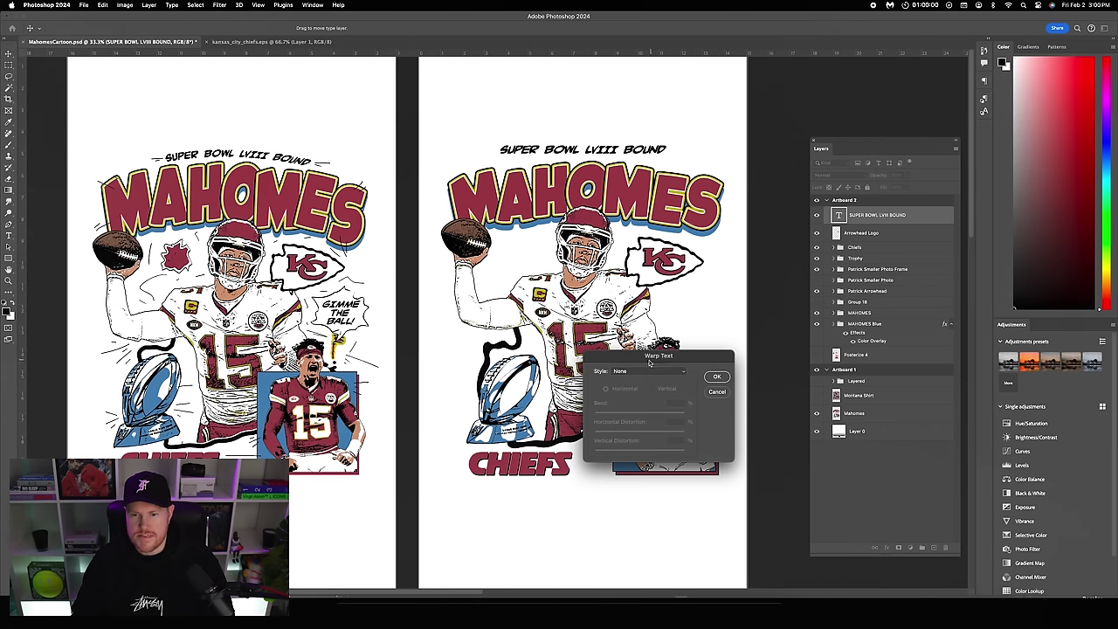
pyautogui.click(647, 370)
pyautogui.click(648, 406)
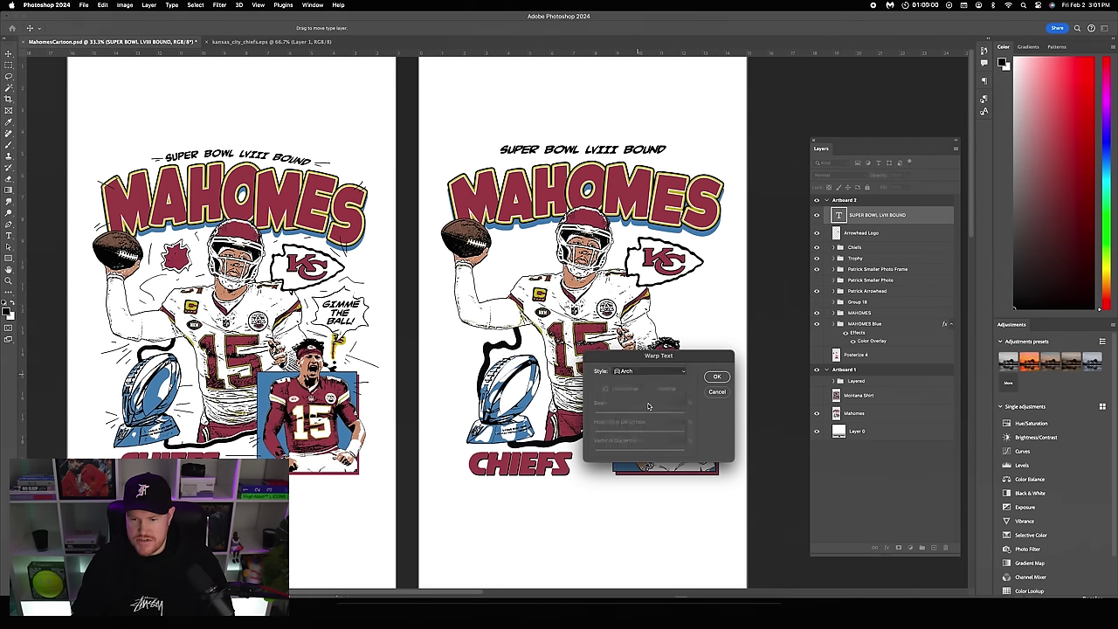
pyautogui.moveTo(661, 413); pyautogui.dragTo(643, 412)
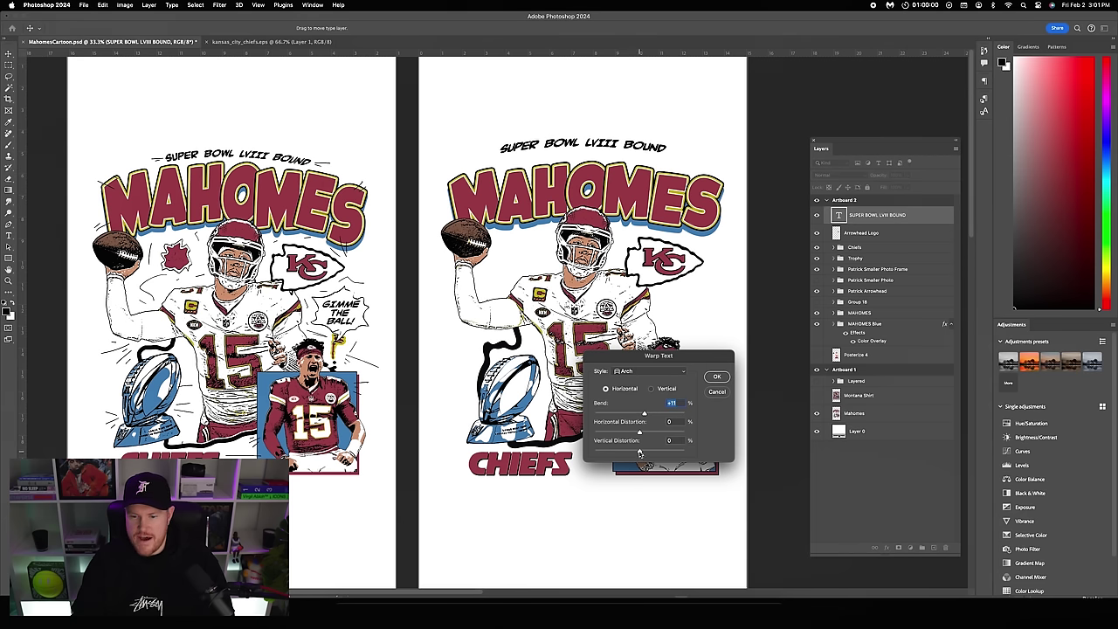
pyautogui.moveTo(640, 453); pyautogui.dragTo(637, 452)
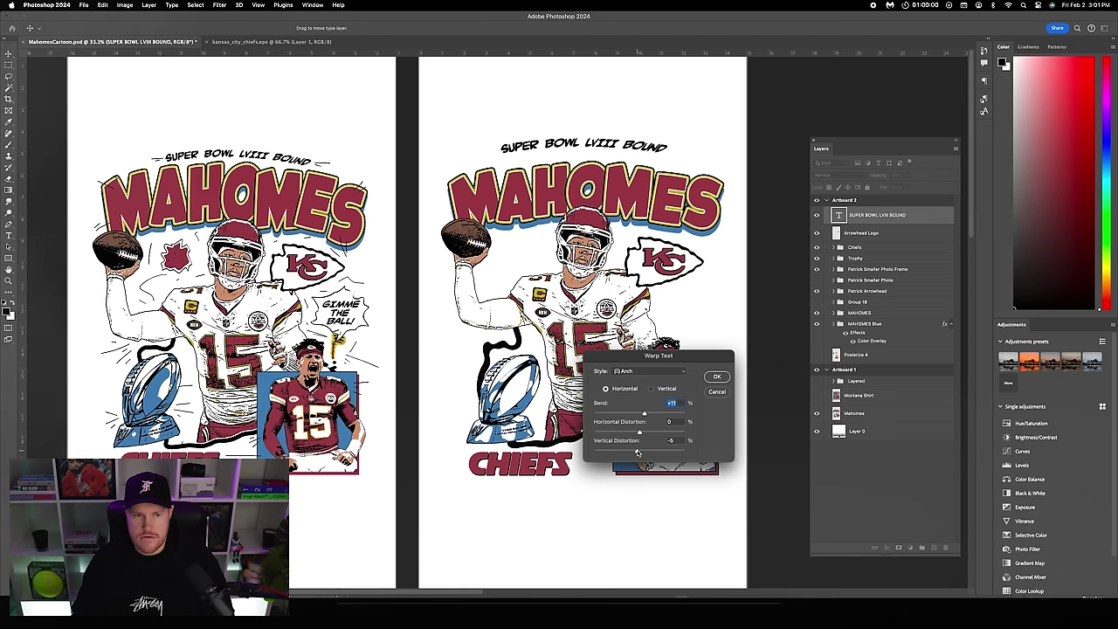
pyautogui.click(716, 376)
# - Shift the warped tagline closer to the headline's upper edge and rotate it slightly to follow the letters
pyautogui.click(9, 55)
pyautogui.click(116, 28)
pyautogui.press('Right')
pyautogui.press('Right')
pyautogui.press('Right')
pyautogui.press('Right')
pyautogui.press('Right')
pyautogui.press('Right')
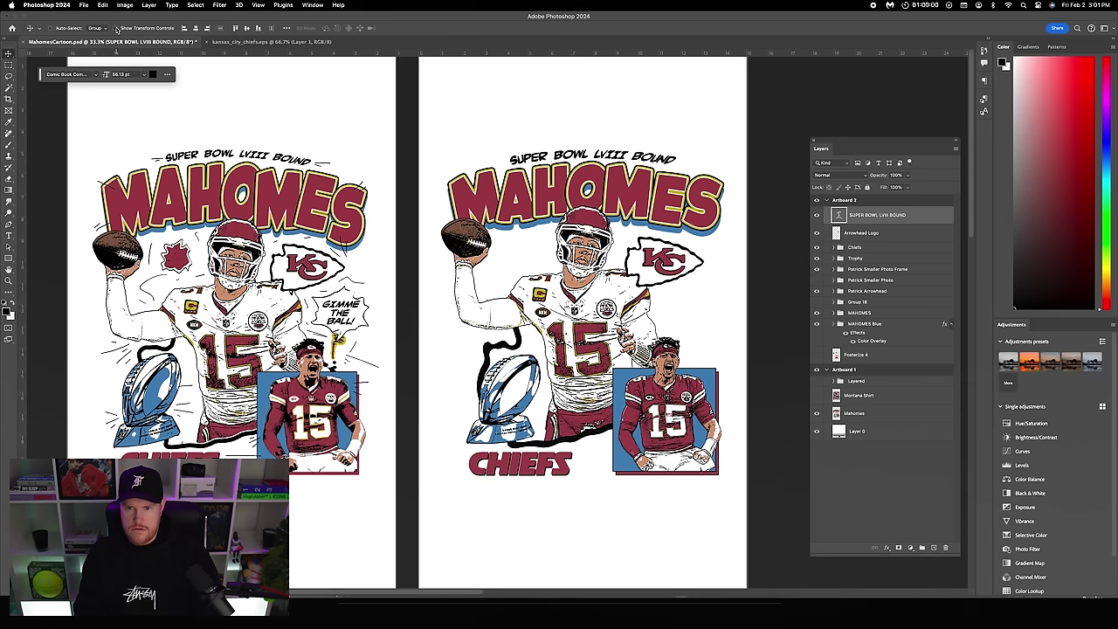
pyautogui.press('Right')
pyautogui.press('Right')
pyautogui.press('Right')
pyautogui.press('Right')
pyautogui.press('Right')
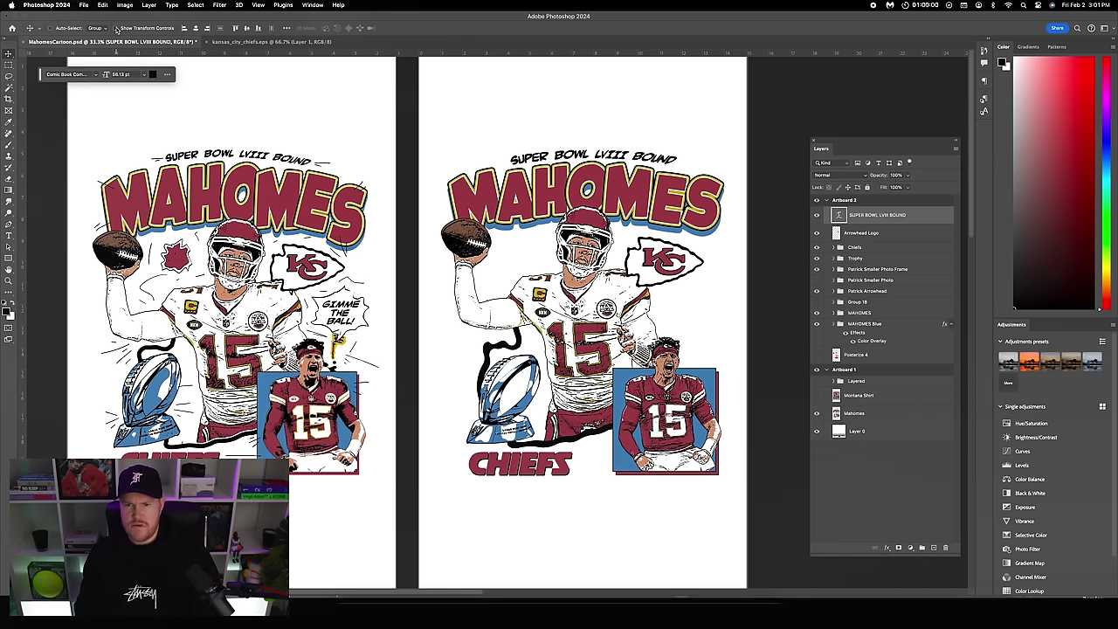
pyautogui.click(118, 28)
pyautogui.click(684, 142)
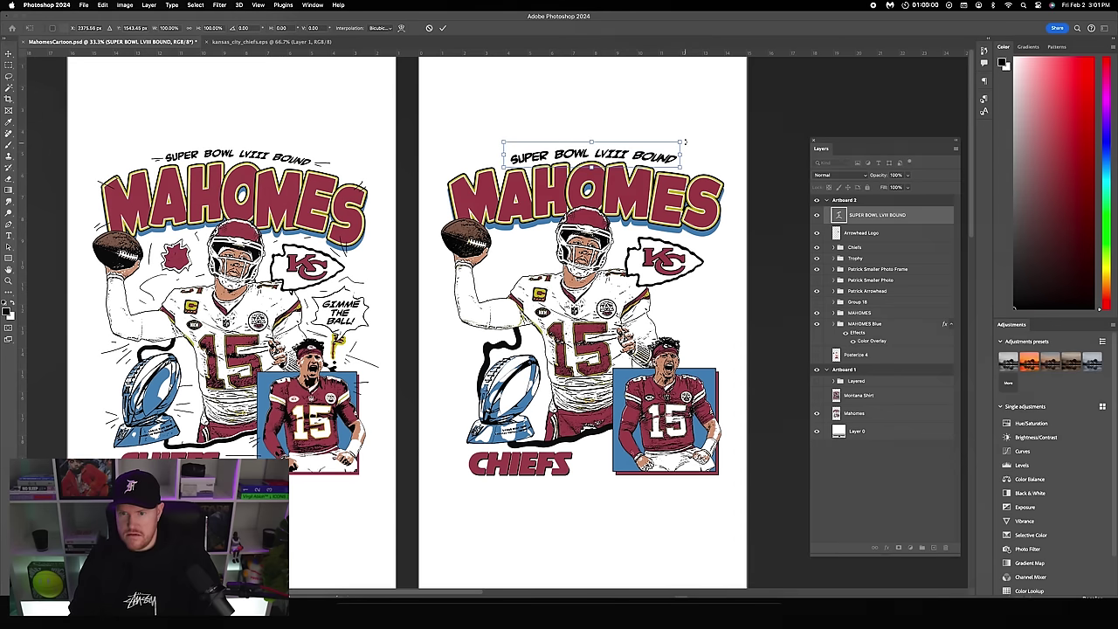
pyautogui.moveTo(686, 132); pyautogui.dragTo(688, 131)
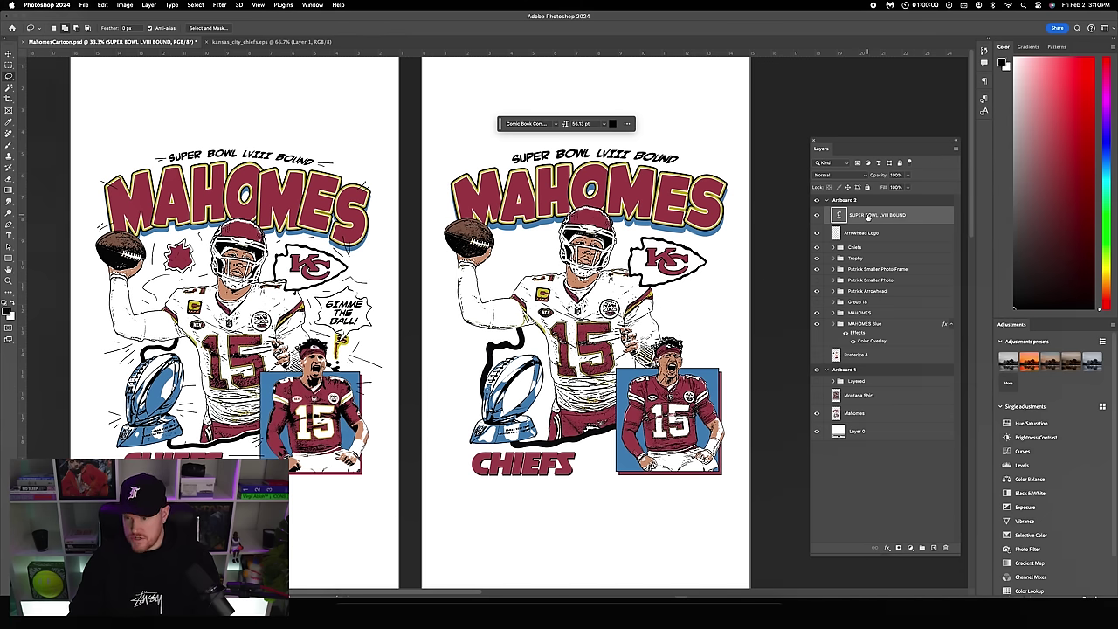
# - Lasso the empty area between the arrowhead logo and the smaller photo, and run Generative Fill with the prompt "Speech bubble"
pyautogui.moveTo(713, 277)
pyautogui.mouseDown()
pyautogui.moveTo(664, 302)
pyautogui.moveTo(666, 323)
pyautogui.moveTo(689, 344)
pyautogui.mouseUp()
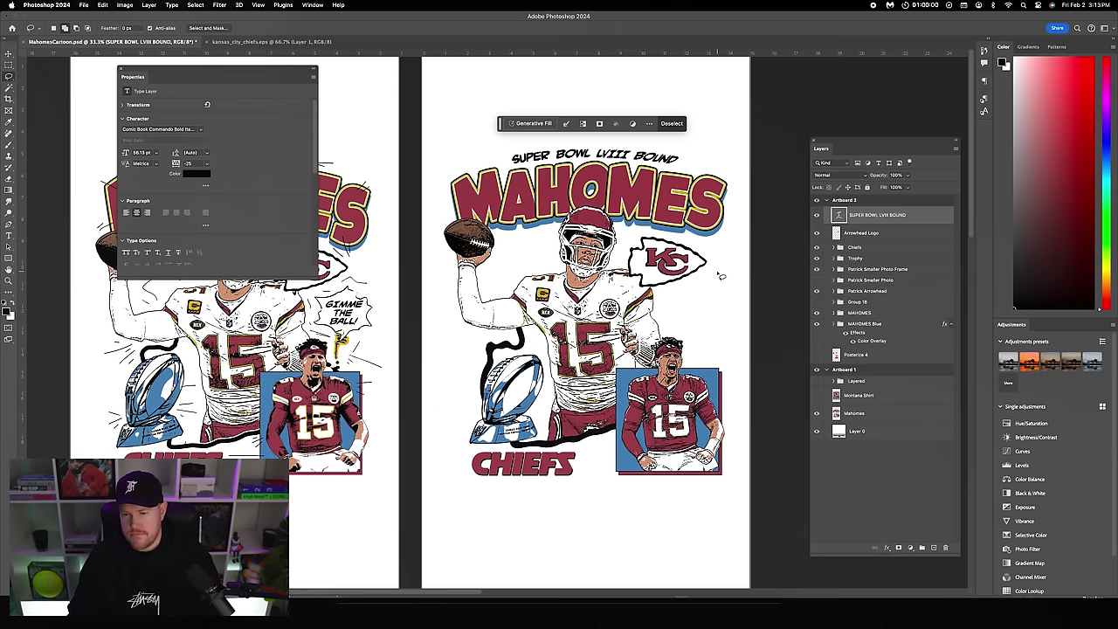
pyautogui.moveTo(714, 276)
pyautogui.mouseDown()
pyautogui.moveTo(689, 288)
pyautogui.moveTo(667, 283)
pyautogui.moveTo(668, 319)
pyautogui.moveTo(704, 362)
pyautogui.moveTo(723, 361)
pyautogui.moveTo(720, 262)
pyautogui.mouseUp()
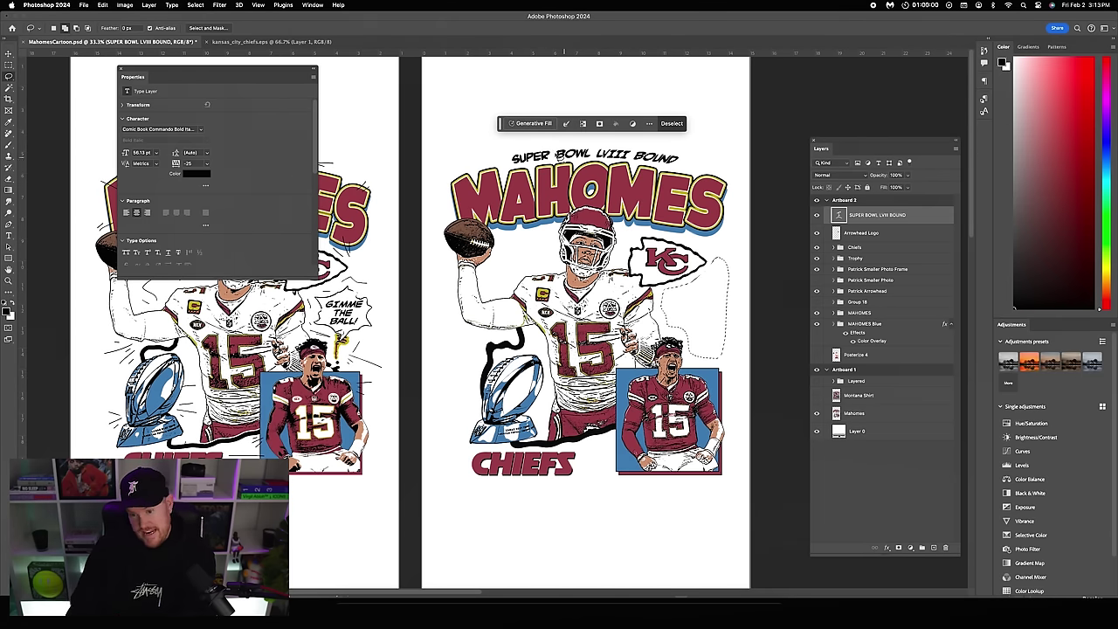
pyautogui.click(526, 123)
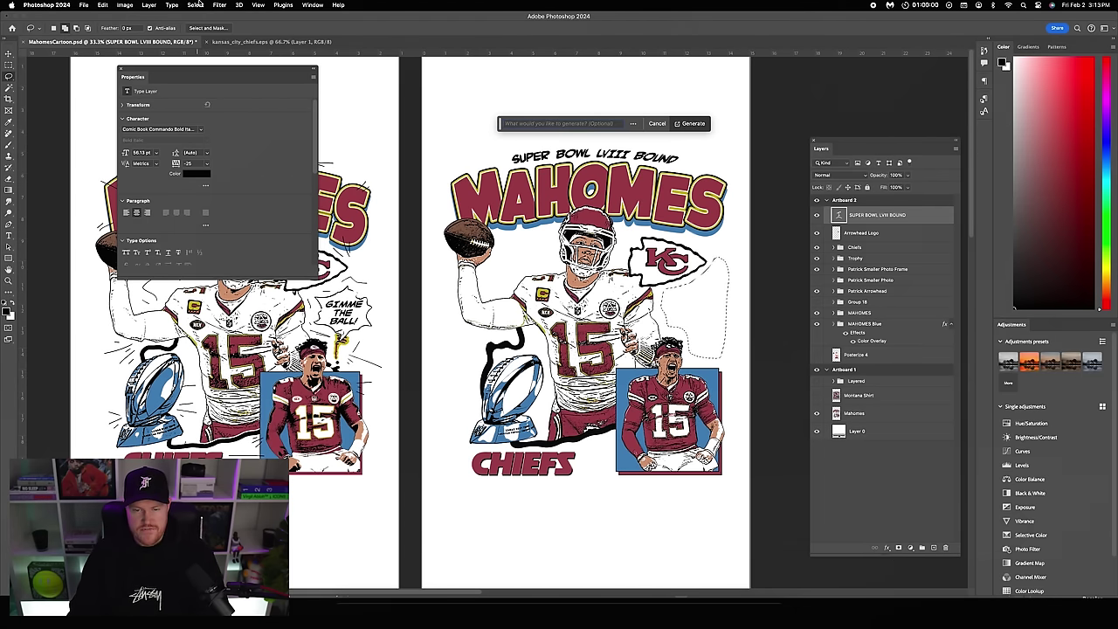
pyautogui.click(314, 4)
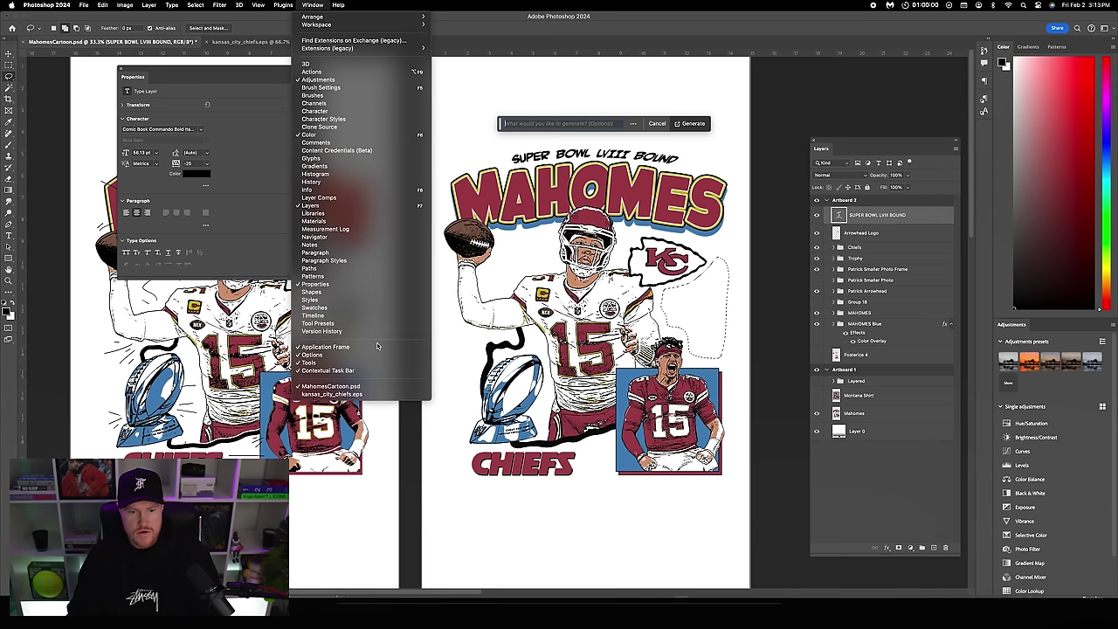
pyautogui.click(559, 126)
pyautogui.write('Speech bubble')
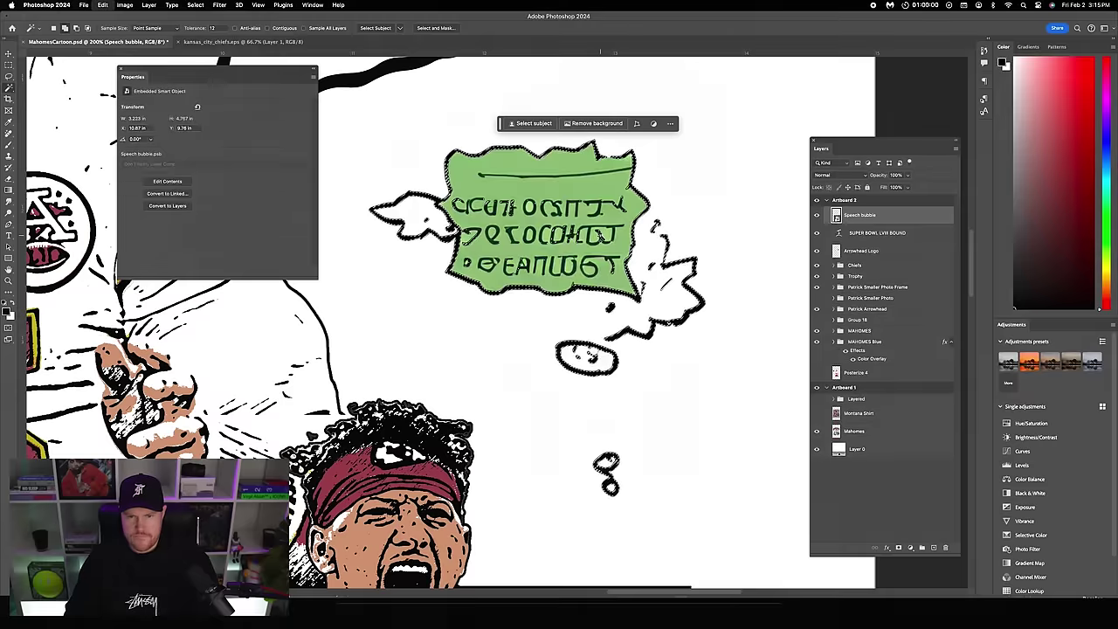
pyautogui.scroll(-5, 600, 237)
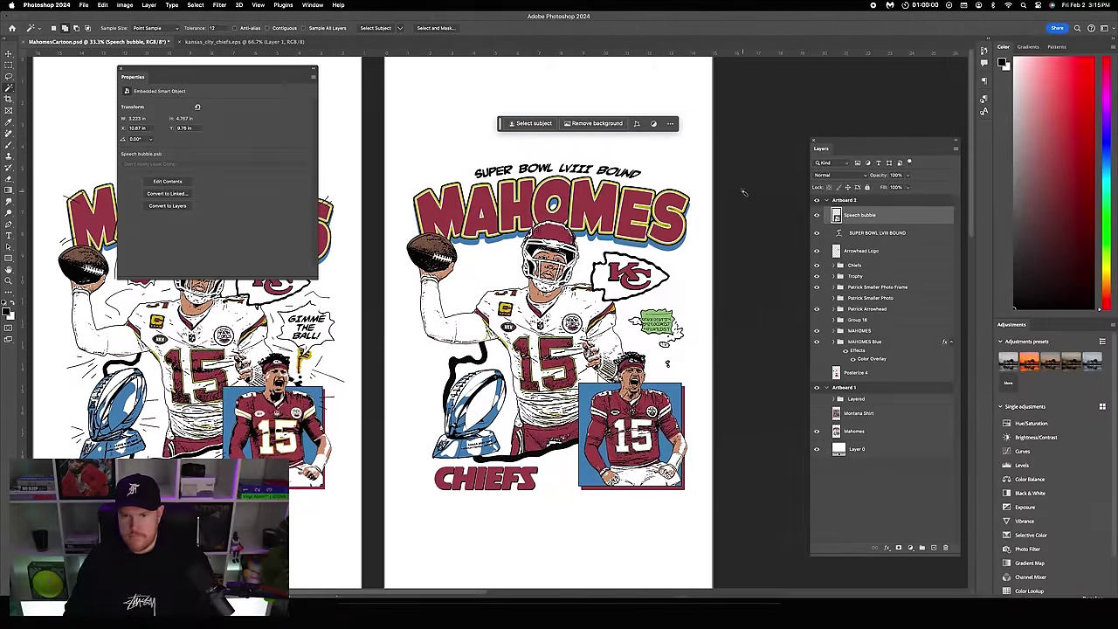
pyautogui.click(851, 216)
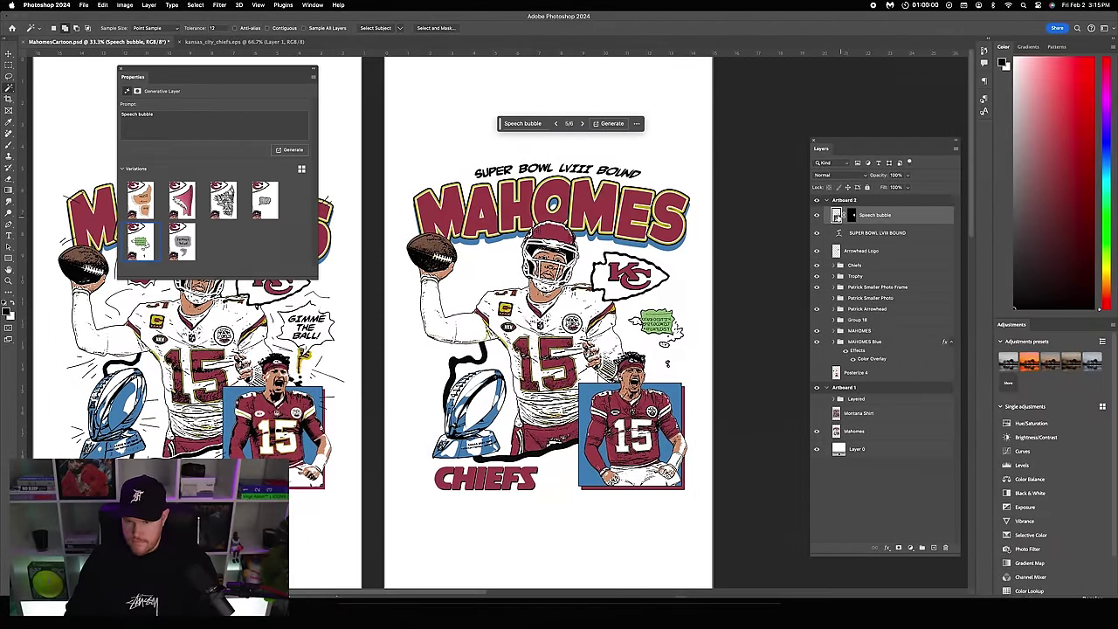
pyautogui.click(126, 4)
pyautogui.click(705, 279)
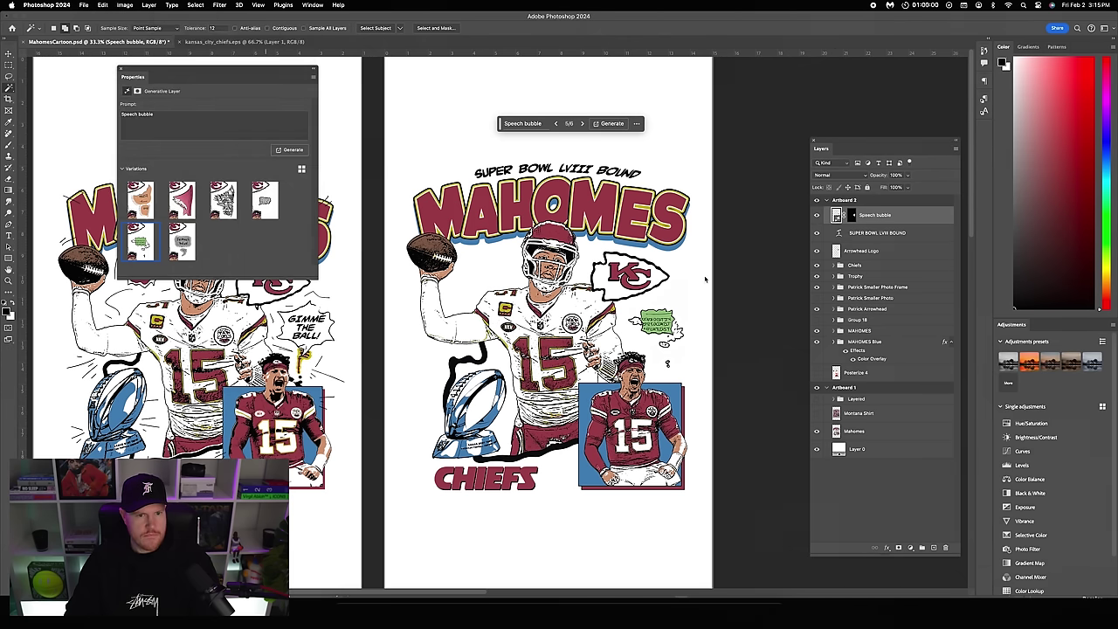
pyautogui.moveTo(536, 247)
pyautogui.mouseDown()
pyautogui.moveTo(566, 247)
pyautogui.moveTo(541, 244)
pyautogui.mouseUp()
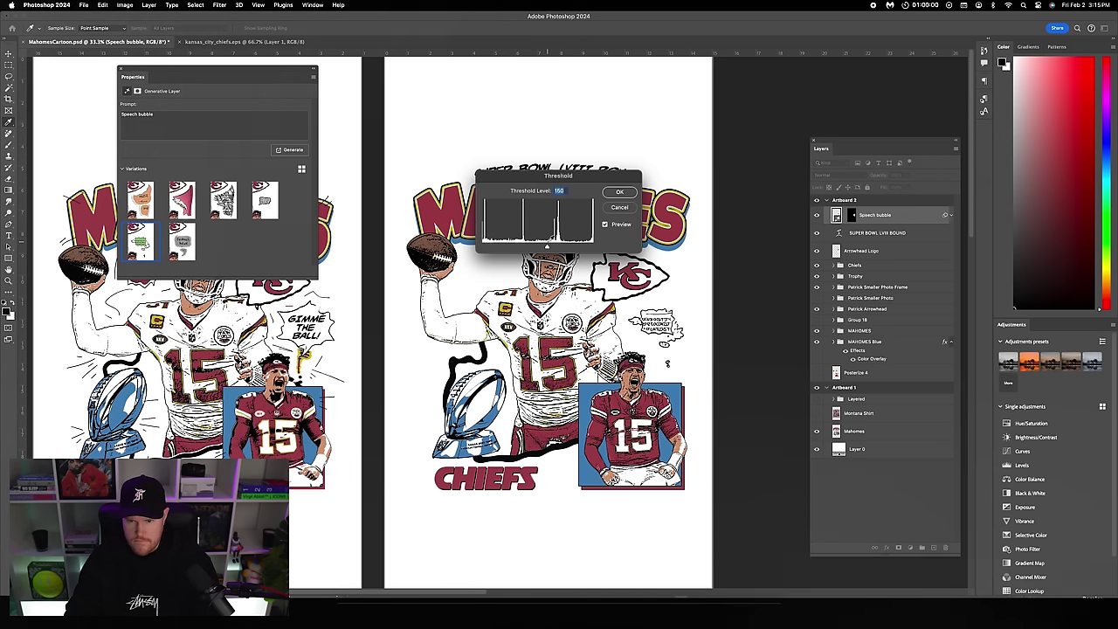
pyautogui.click(620, 208)
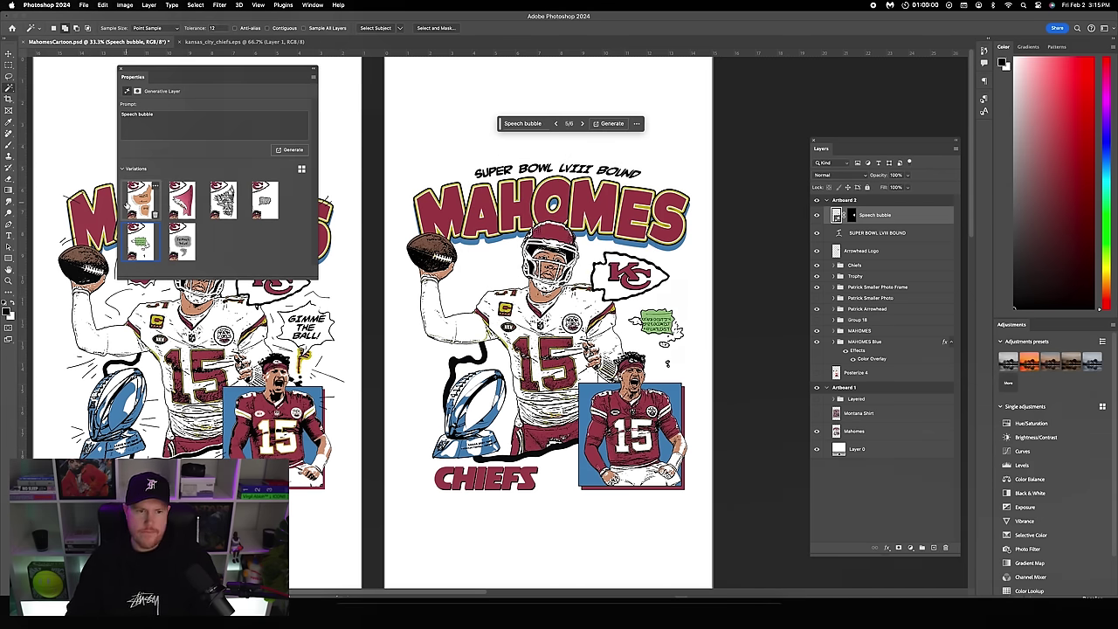
# - Preview the orange generated variation of the speech bubble, and return to the green variation
pyautogui.click(136, 201)
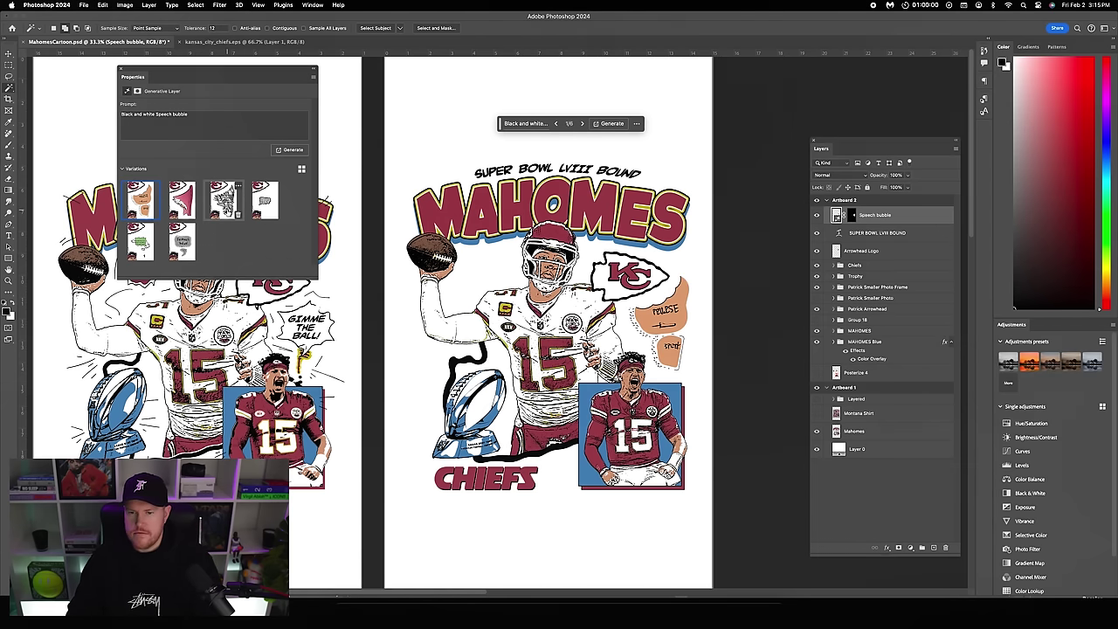
pyautogui.press('v')
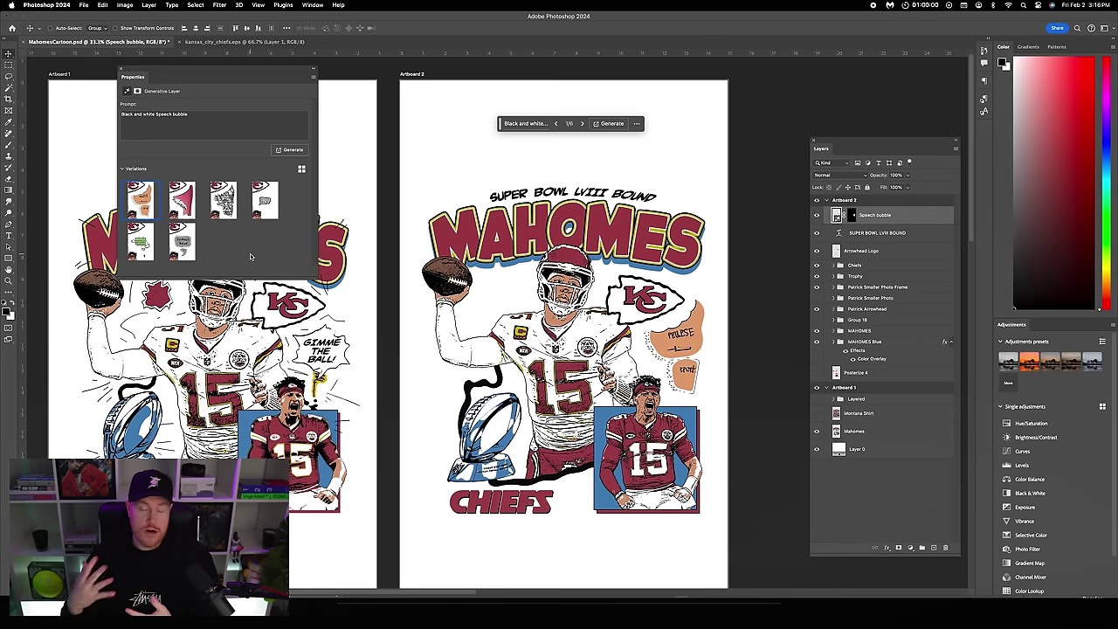
pyautogui.click(140, 243)
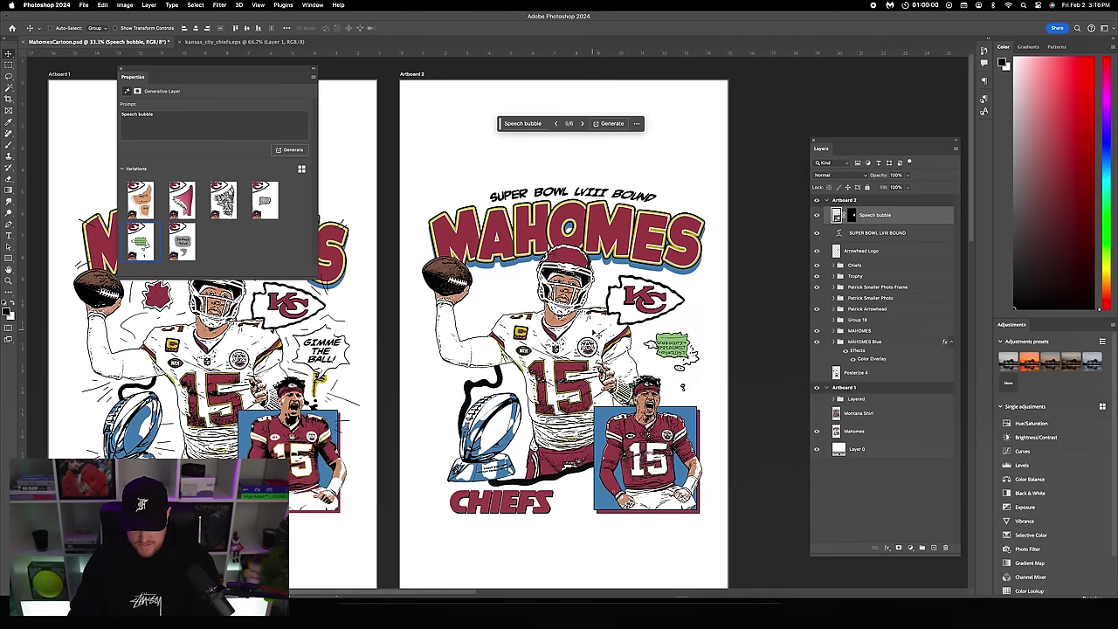
# - Apply a Threshold adjustment to the green speech bubble layer, reducing it to black outlines on white
pyautogui.scroll(2, 602, 319)
pyautogui.scroll(4, 594, 316)
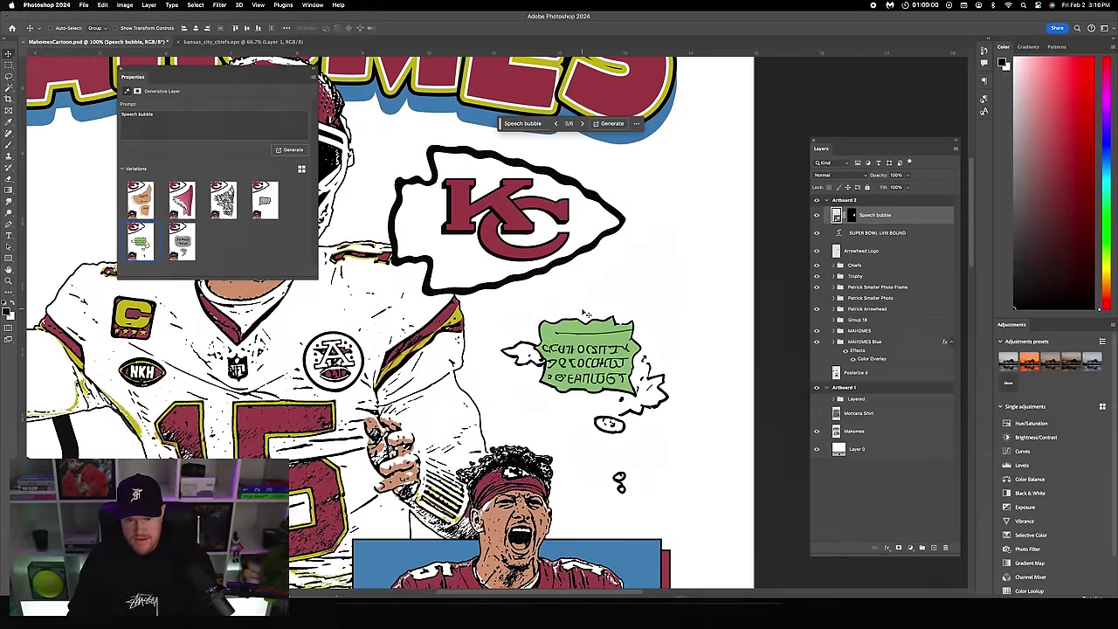
pyautogui.click(125, 4)
pyautogui.moveTo(124, 34)
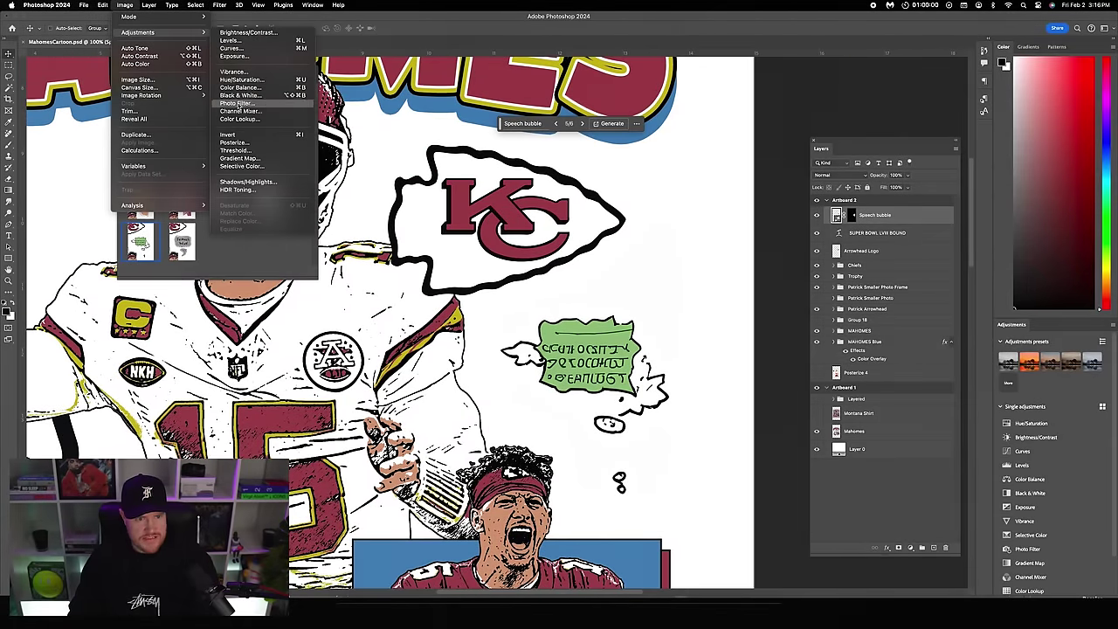
pyautogui.click(636, 268)
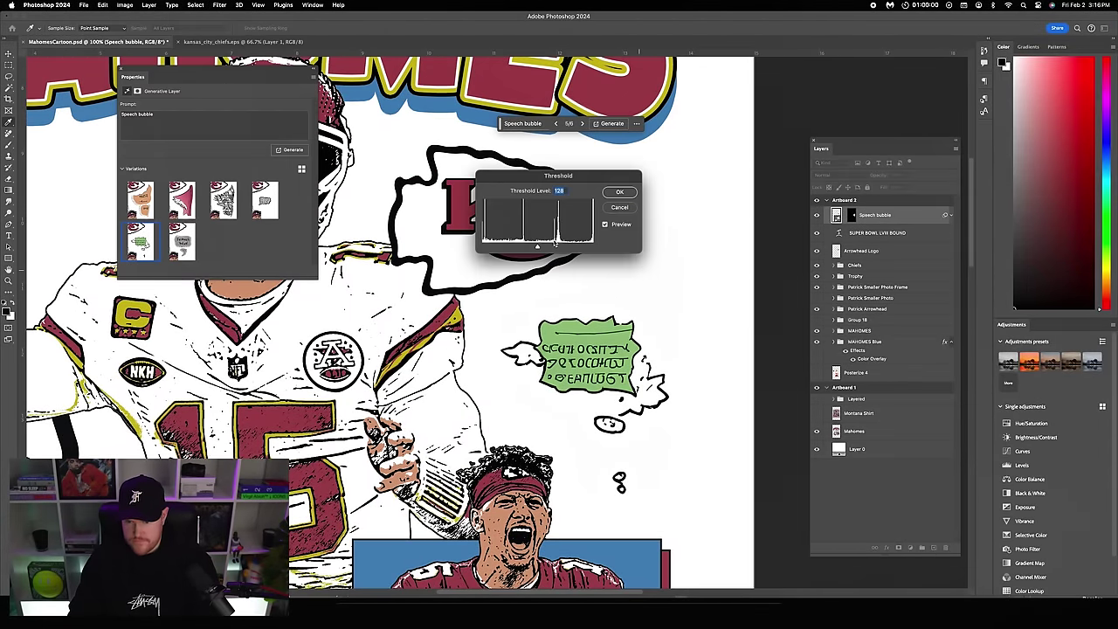
pyautogui.moveTo(529, 246); pyautogui.dragTo(549, 247)
pyautogui.write('1')
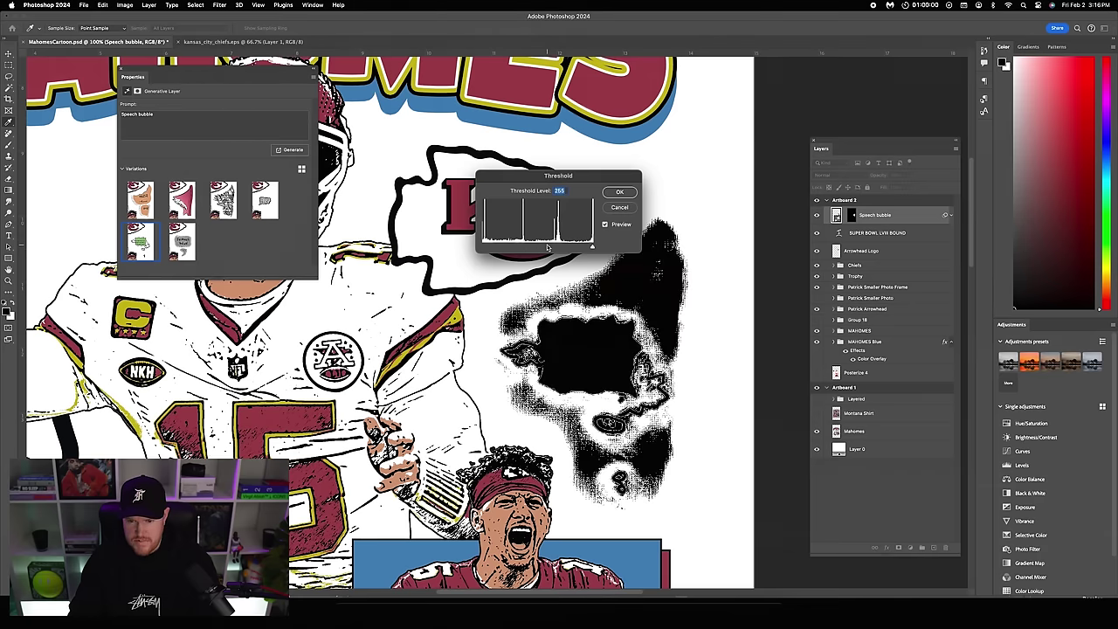
pyautogui.click(545, 247)
pyautogui.click(621, 193)
pyautogui.click(9, 88)
pyautogui.rightClick(916, 225)
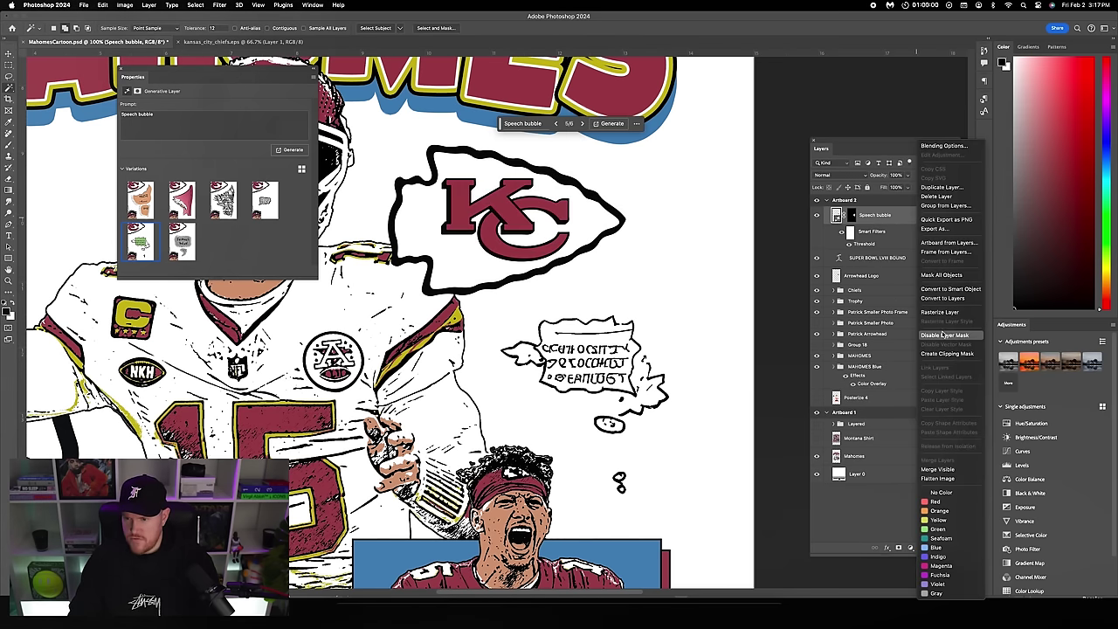
pyautogui.click(939, 312)
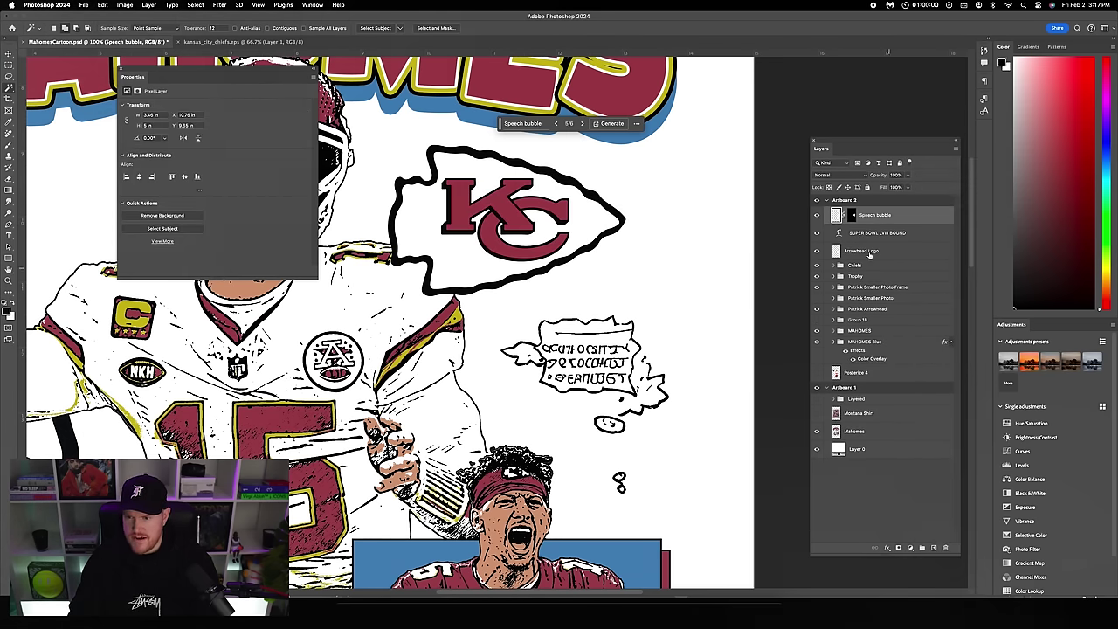
pyautogui.press('super+z')
# - Convert the speech bubble layer to a smart object and copy its black lines onto a new layer
pyautogui.rightClick(899, 218)
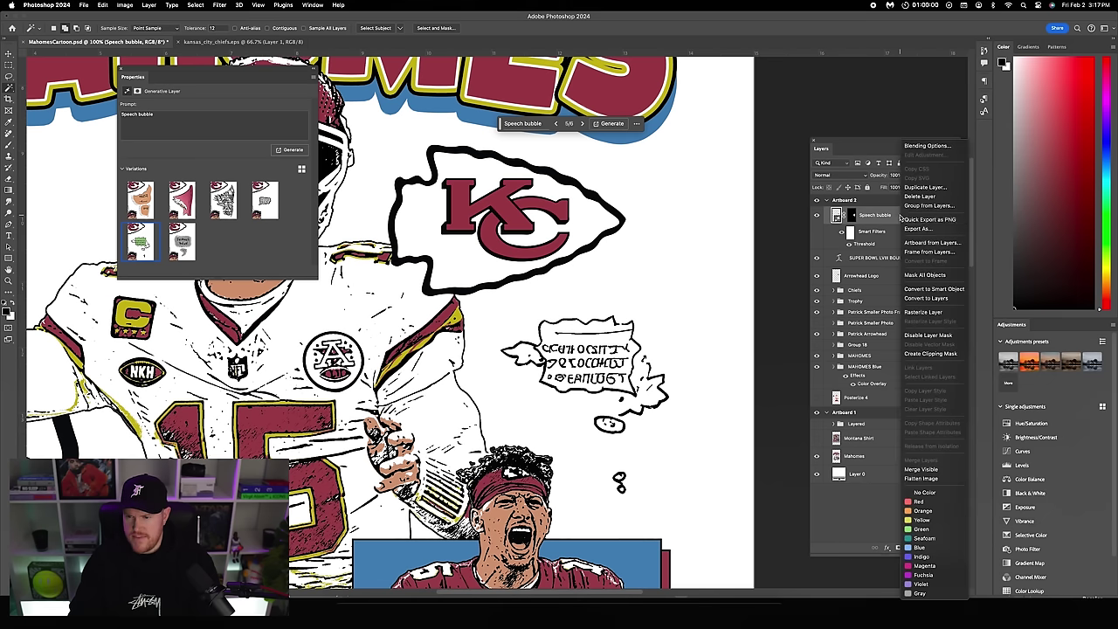
pyautogui.click(925, 289)
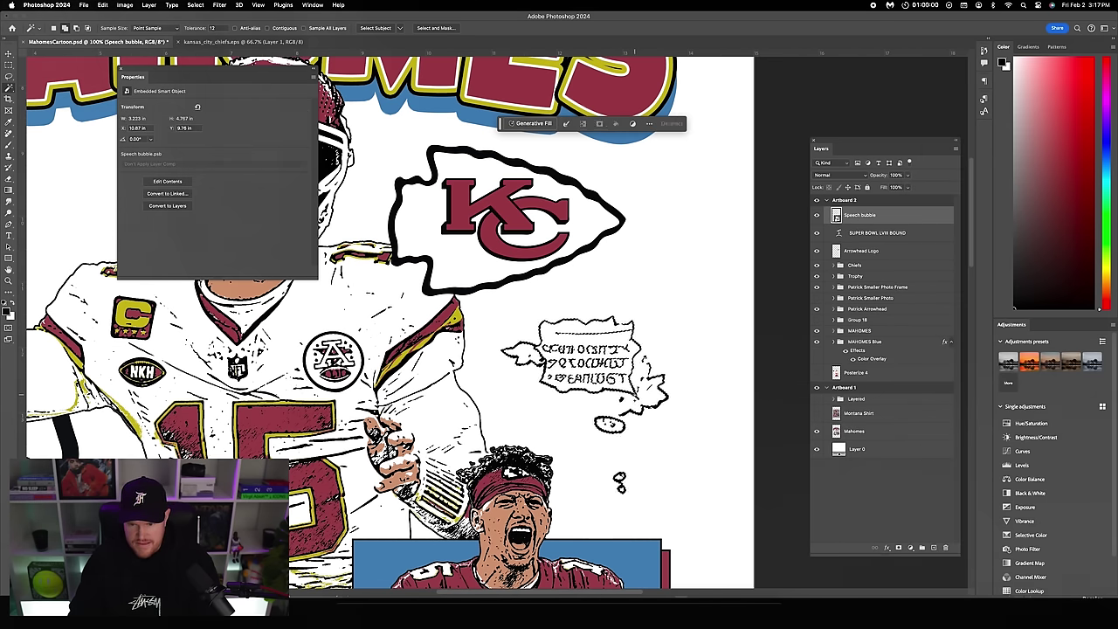
pyautogui.press('super+j')
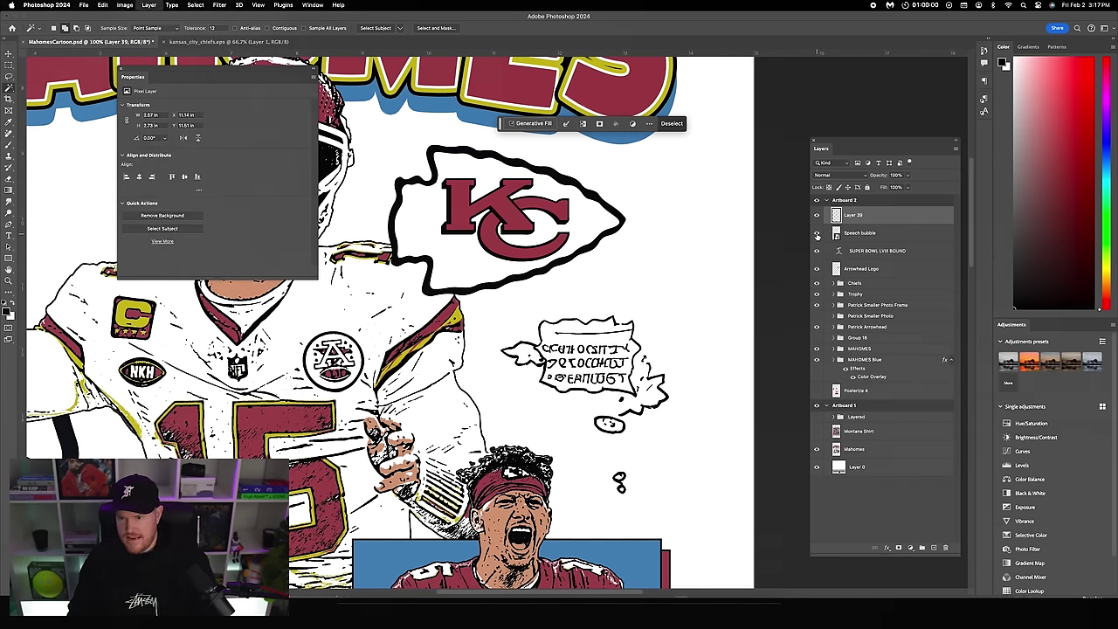
# - Hide the original speech bubble layer and enlarge the copied outlines to about 3.74 by 3.97 in
pyautogui.press('super+d')
pyautogui.press('v')
pyautogui.click(117, 28)
pyautogui.press('super+minus')
pyautogui.press('super+minus')
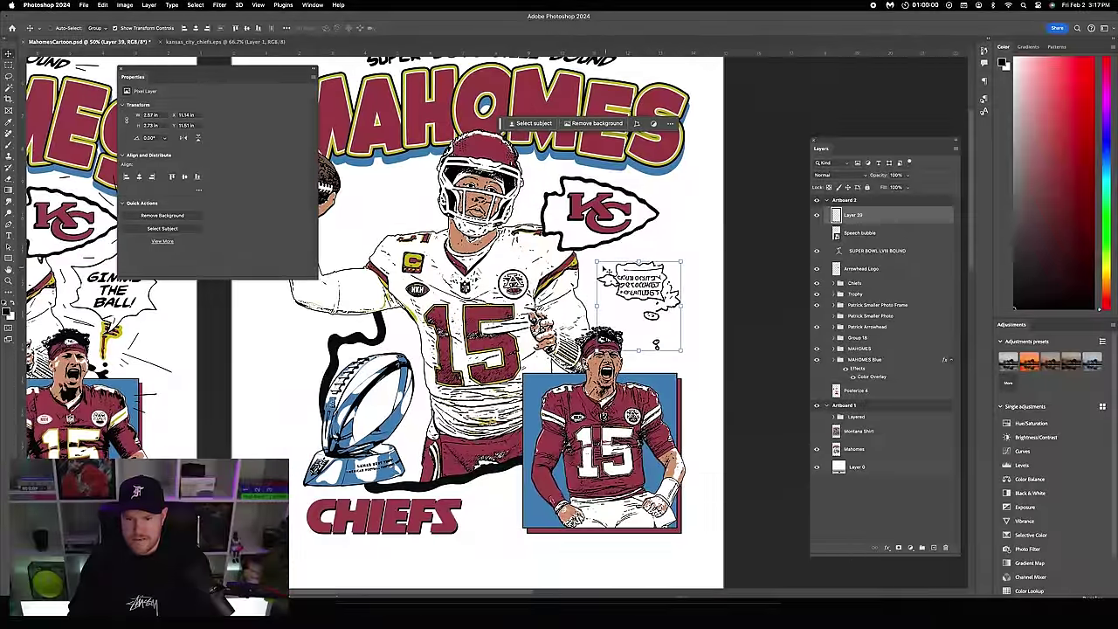
pyautogui.moveTo(597, 261); pyautogui.dragTo(585, 248)
pyautogui.press('Return')
# - Erase the garbled lettering and stray line inside the speech bubble with a hard eraser at 100% hardness
pyautogui.press('super+plus')
pyautogui.press('super+plus')
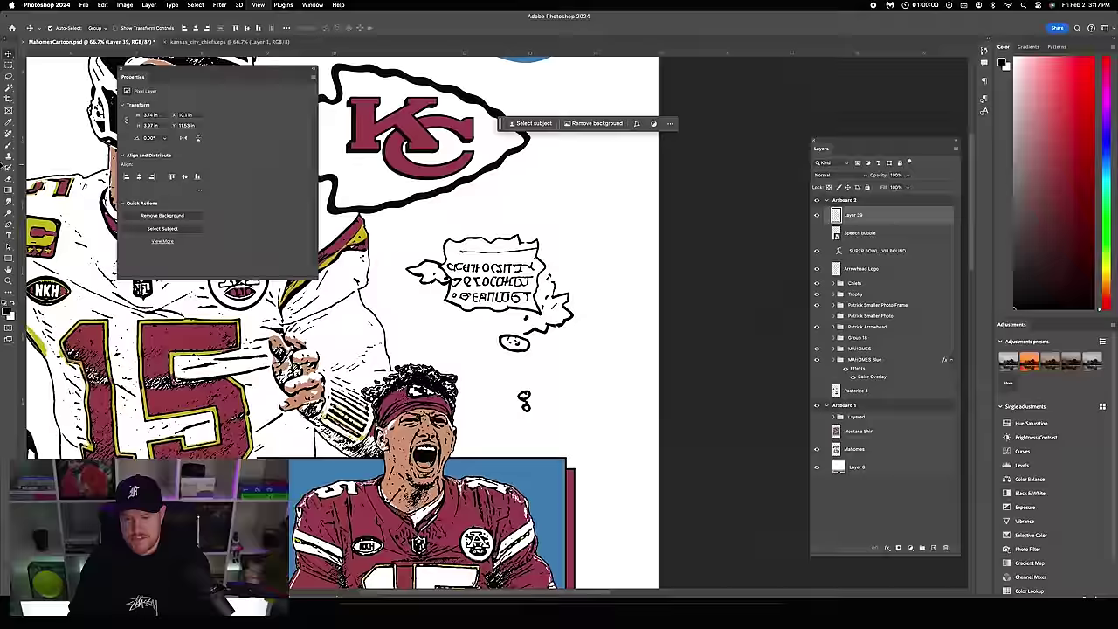
pyautogui.press('b')
pyautogui.press('super+plus')
pyautogui.moveTo(445, 281)
pyautogui.mouseDown()
pyautogui.moveTo(463, 305)
pyautogui.moveTo(482, 269)
pyautogui.mouseUp()
pyautogui.click(60, 29)
pyautogui.click(67, 54)
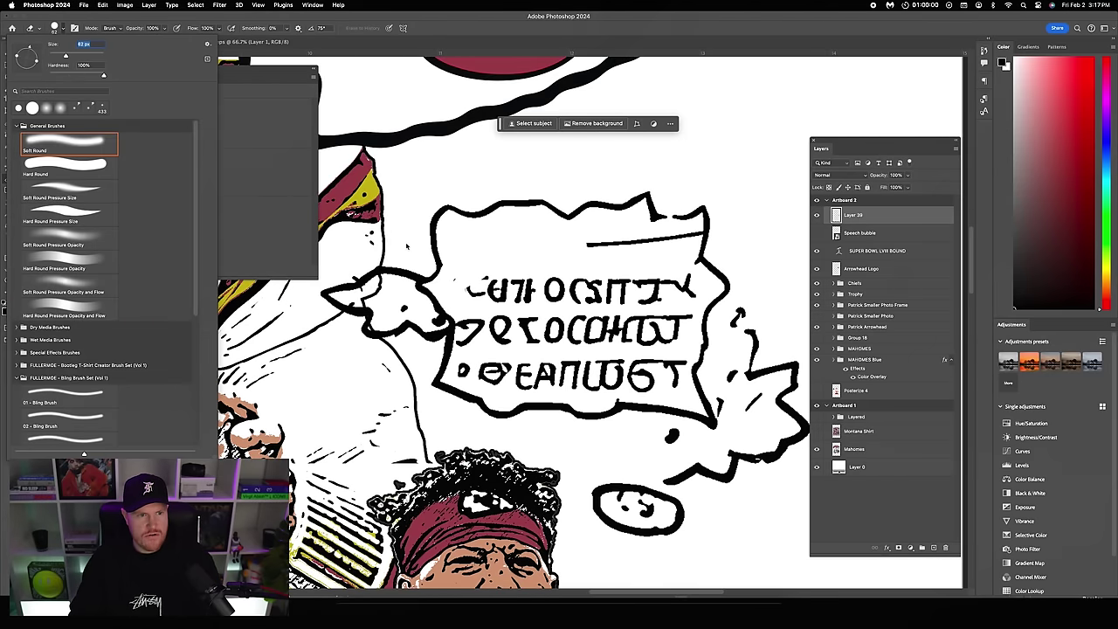
pyautogui.moveTo(467, 315)
pyautogui.mouseDown()
pyautogui.moveTo(469, 349)
pyautogui.moveTo(494, 261)
pyautogui.moveTo(467, 292)
pyautogui.moveTo(463, 280)
pyautogui.moveTo(630, 269)
pyautogui.moveTo(571, 251)
pyautogui.moveTo(686, 229)
pyautogui.mouseUp()
pyautogui.moveTo(472, 375)
pyautogui.mouseDown()
pyautogui.moveTo(668, 379)
pyautogui.moveTo(675, 323)
pyautogui.moveTo(578, 300)
pyautogui.moveTo(646, 330)
pyautogui.moveTo(542, 350)
pyautogui.moveTo(658, 329)
pyautogui.moveTo(654, 357)
pyautogui.moveTo(534, 354)
pyautogui.moveTo(562, 351)
pyautogui.mouseUp()
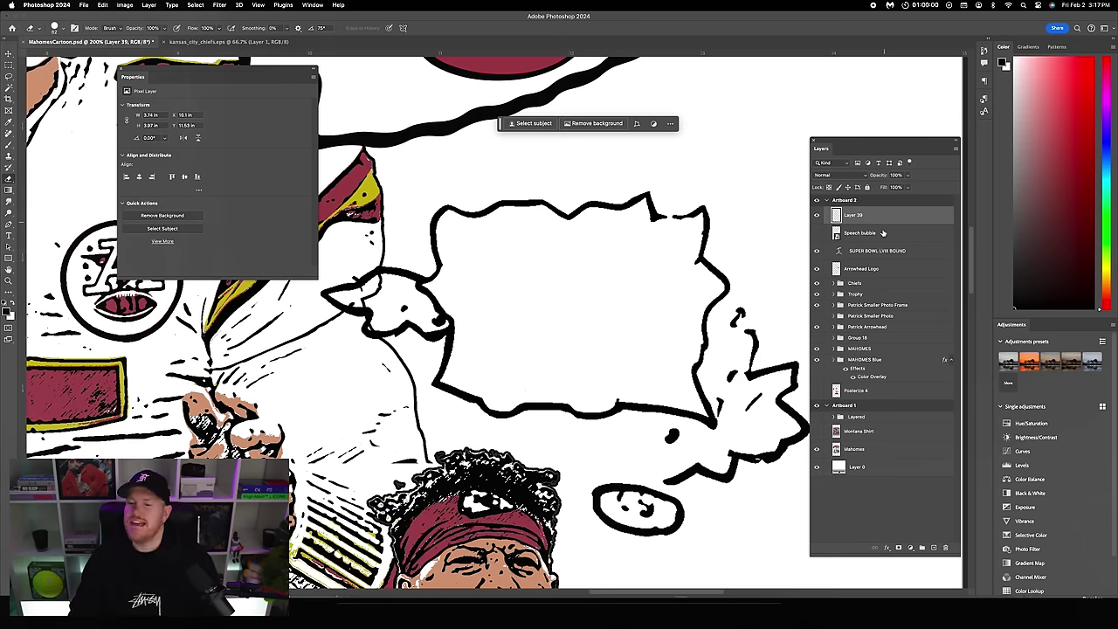
# - Add a white (ffffff) solid color fill layer directly beneath the speech bubble outline layer
pyautogui.click(882, 234)
pyautogui.click(913, 550)
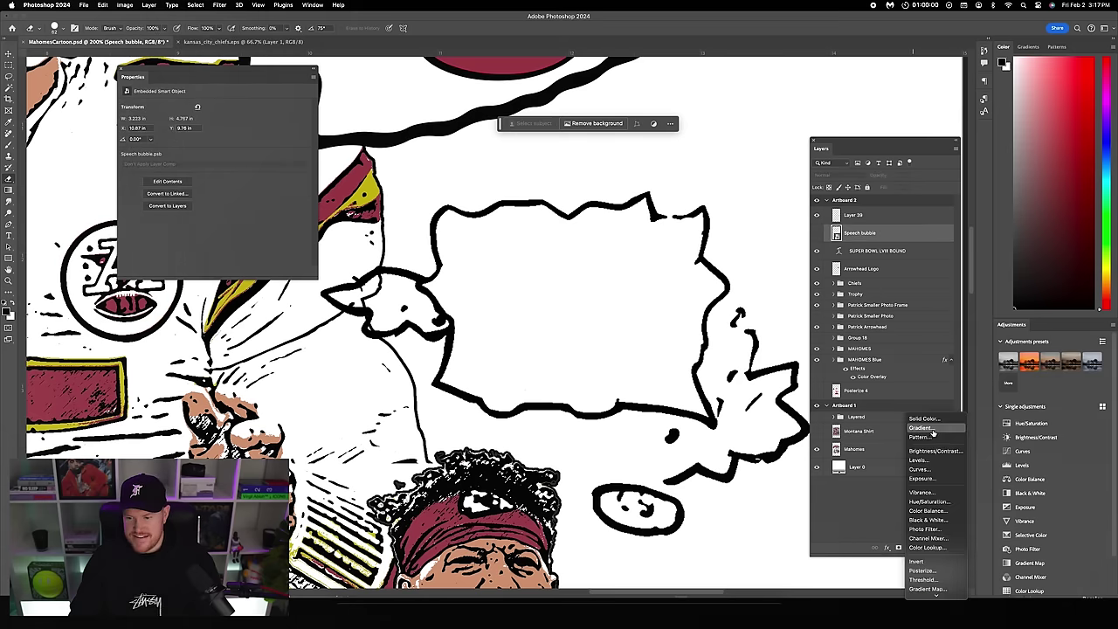
pyautogui.click(675, 323)
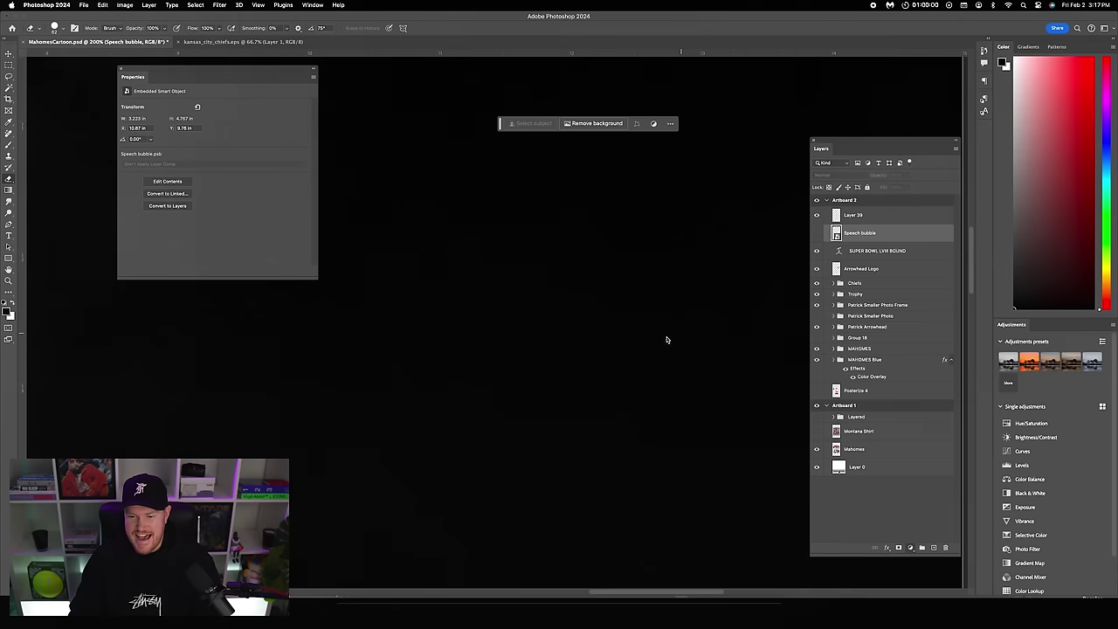
pyautogui.write('eb8383')
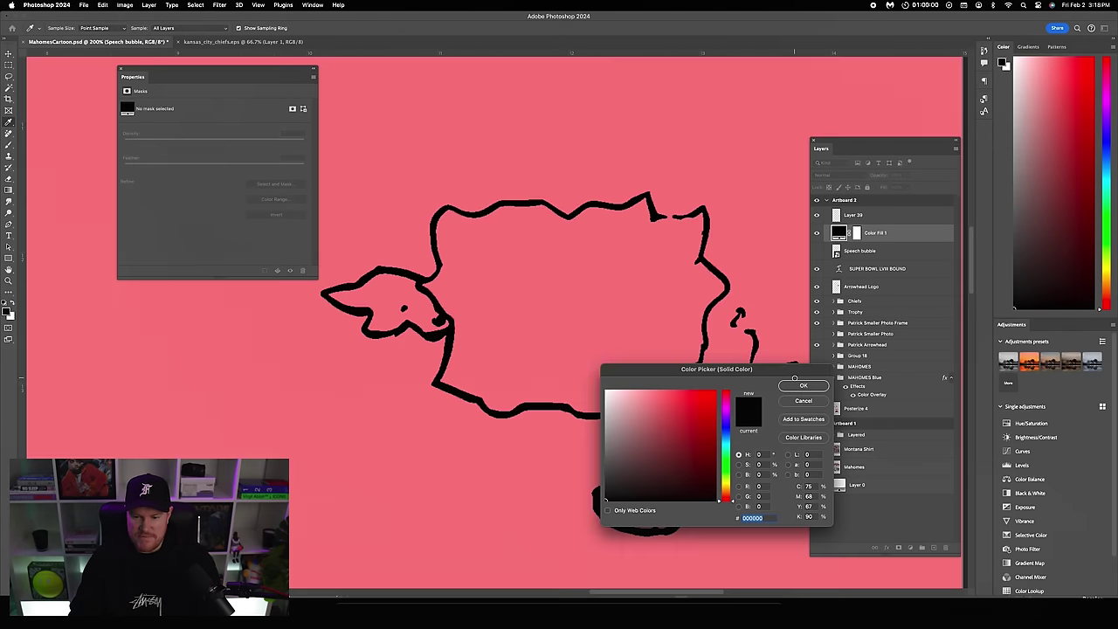
pyautogui.write('ffffff')
pyautogui.click(803, 385)
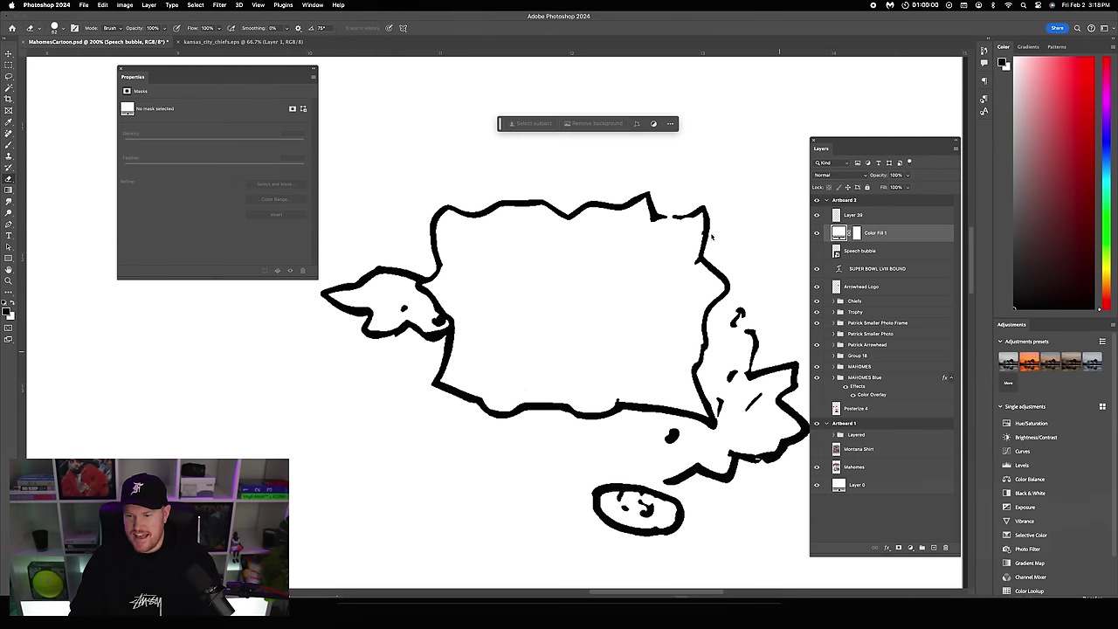
# - Merge the speech bubble outline layer with the white color fill layer
pyautogui.click(882, 215)
pyautogui.rightClick(881, 215)
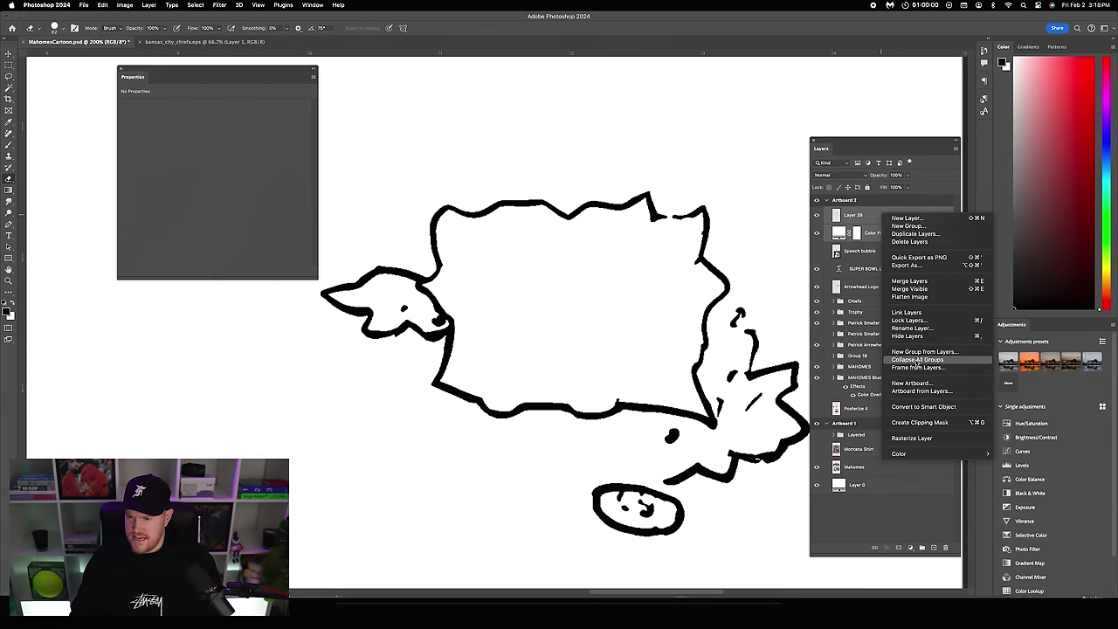
pyautogui.press('Escape')
pyautogui.press('super+e')
# - Apply a Gaussian Blur with a 3.5-pixel radius to the merged speech bubble layer
pyautogui.click(220, 4)
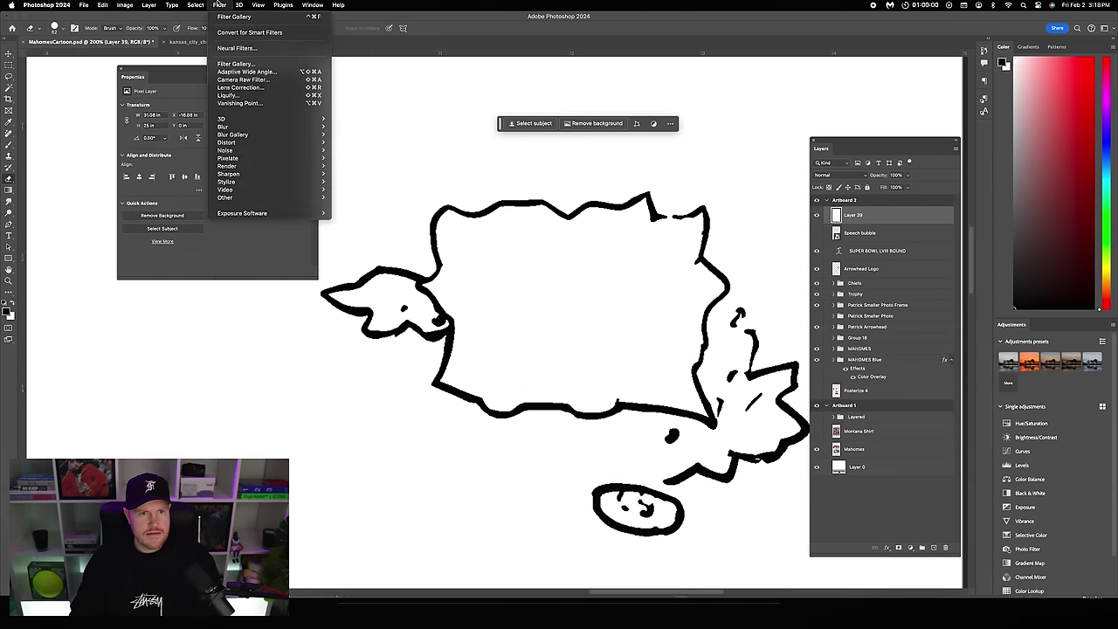
pyautogui.moveTo(242, 127)
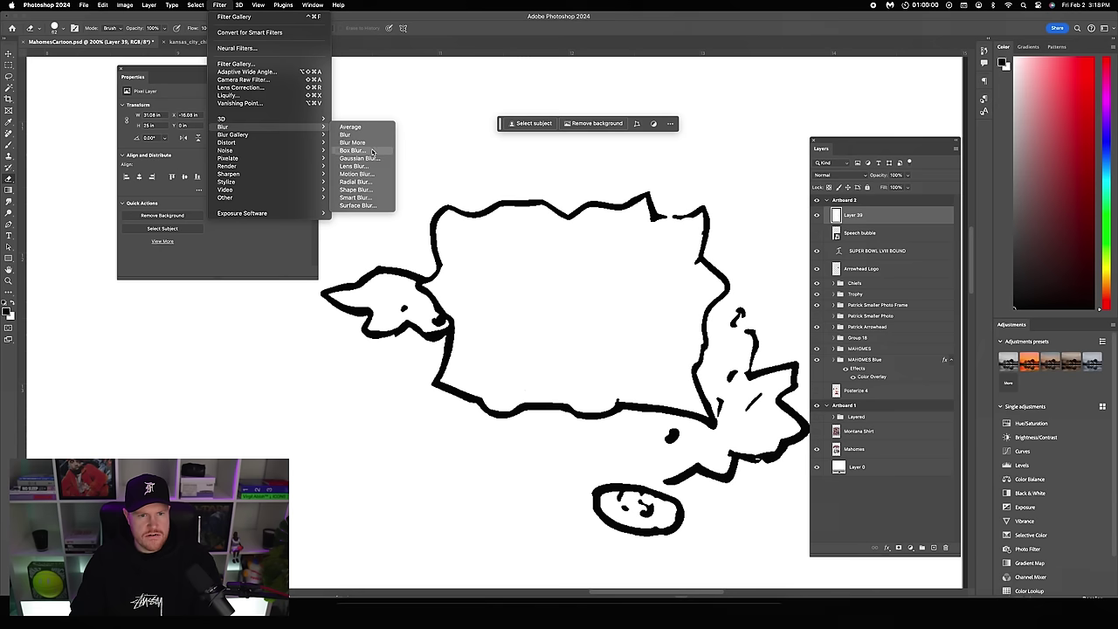
pyautogui.click(372, 159)
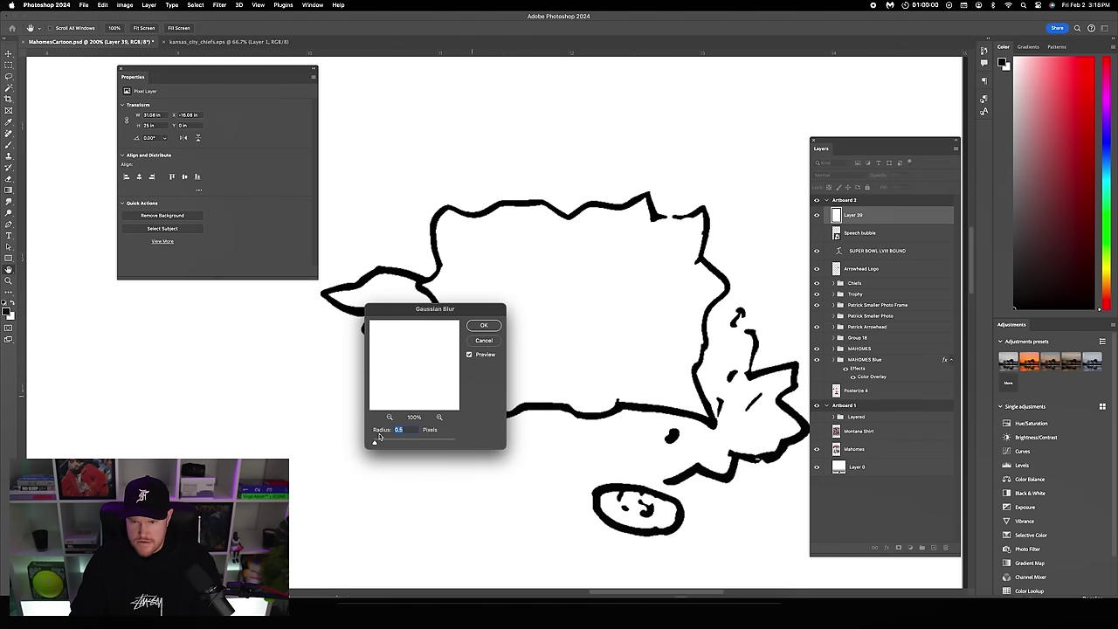
pyautogui.moveTo(377, 444); pyautogui.dragTo(389, 445)
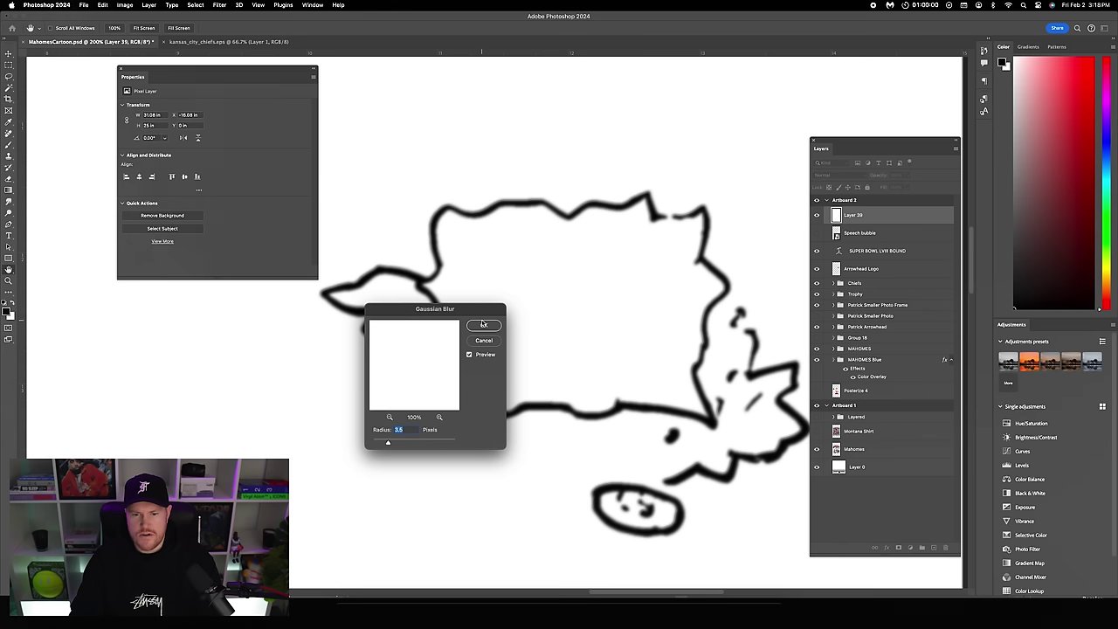
pyautogui.press('Return')
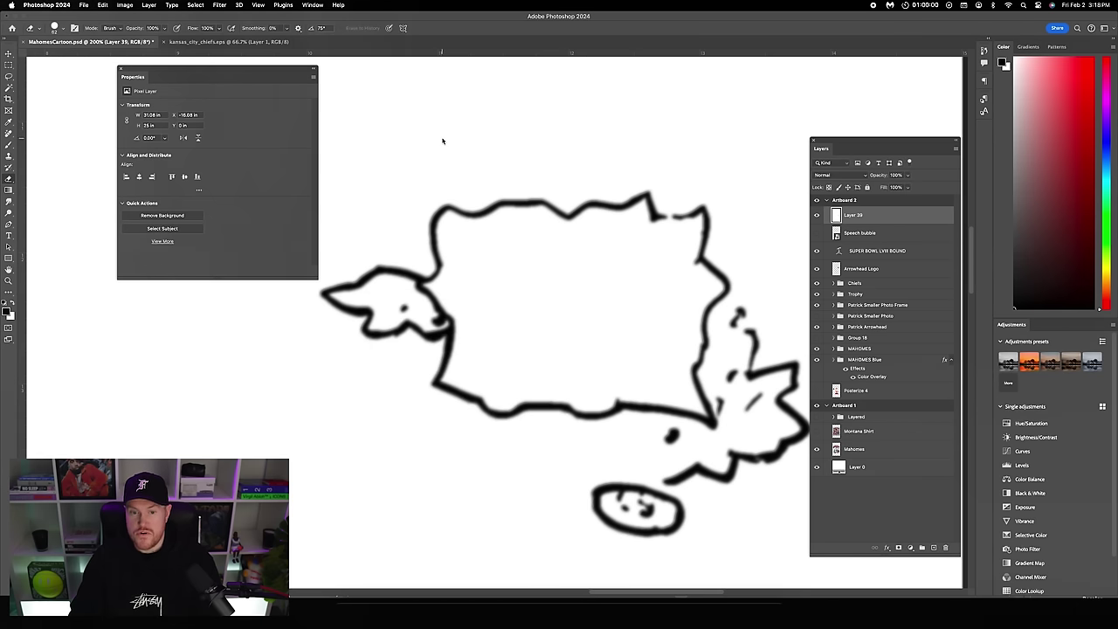
# - Sharpen the blurred bubble lines with a legacy Brightness/Contrast adjustment, setting brightness to 90 and contrast to 76
pyautogui.click(124, 5)
pyautogui.moveTo(140, 33)
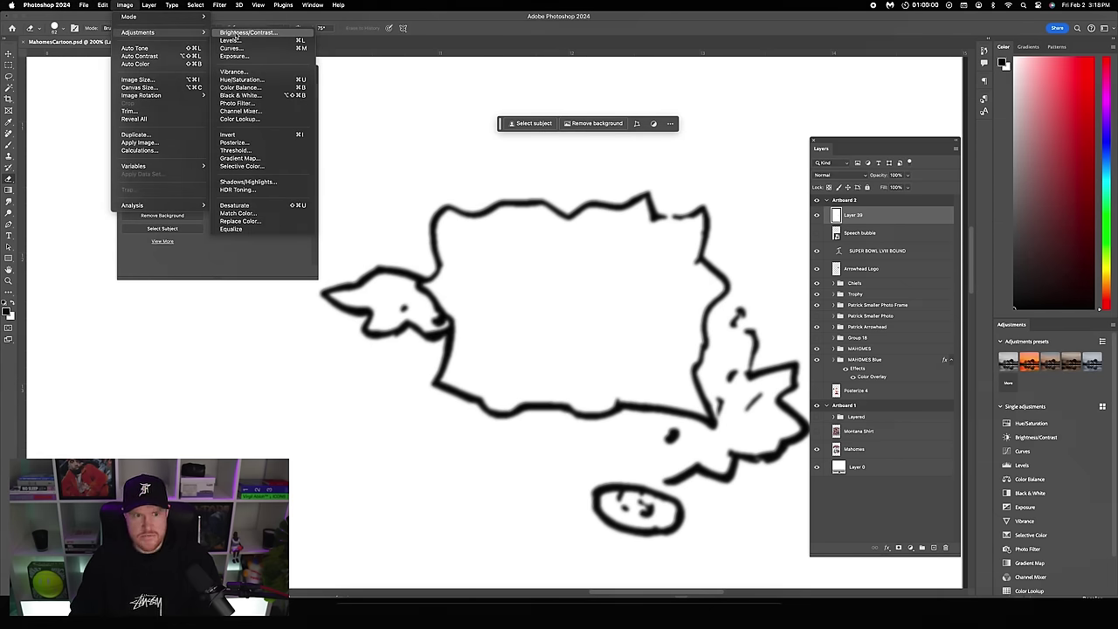
pyautogui.click(236, 33)
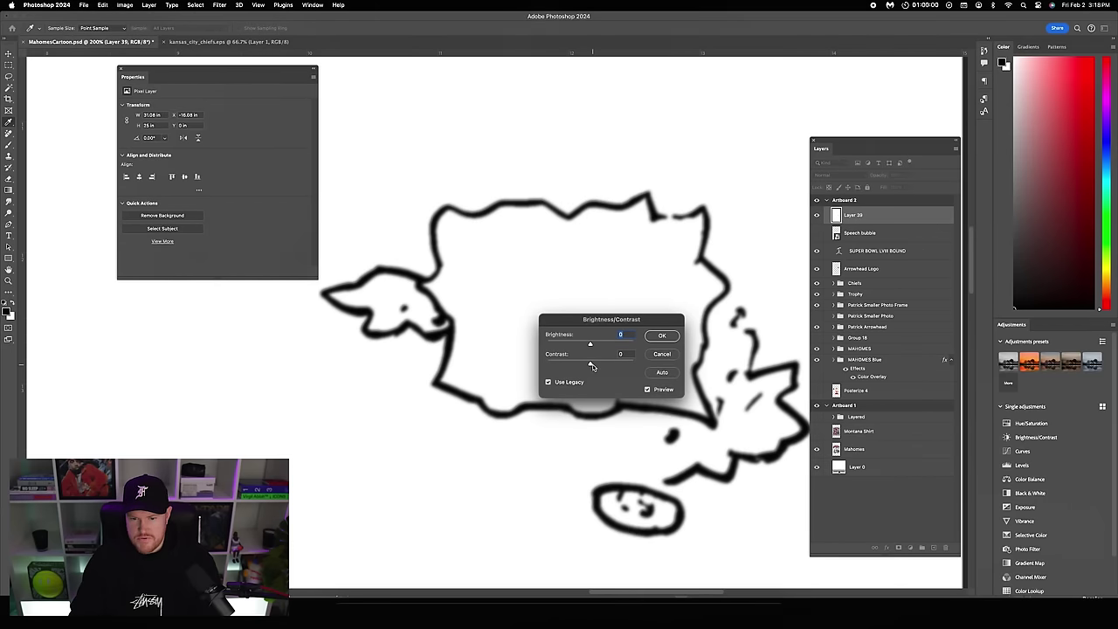
pyautogui.click(601, 365)
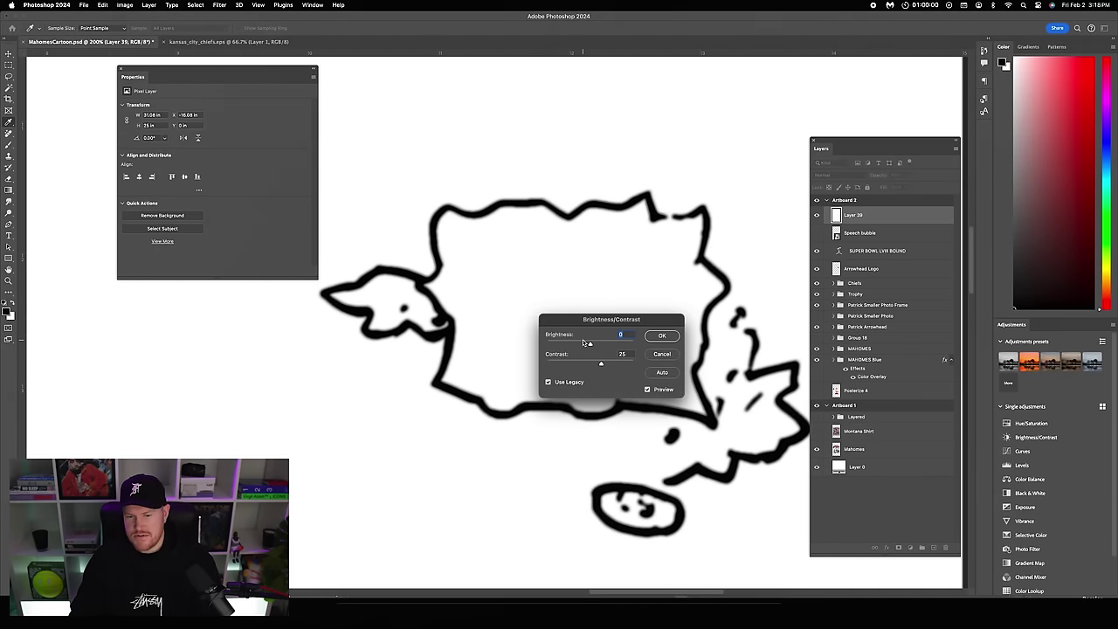
pyautogui.press('Tab')
pyautogui.press('Up')
pyautogui.press('Up')
pyautogui.press('Up')
pyautogui.press('Up')
pyautogui.press('Up')
pyautogui.press('Up')
pyautogui.press('Up')
pyautogui.click(601, 344)
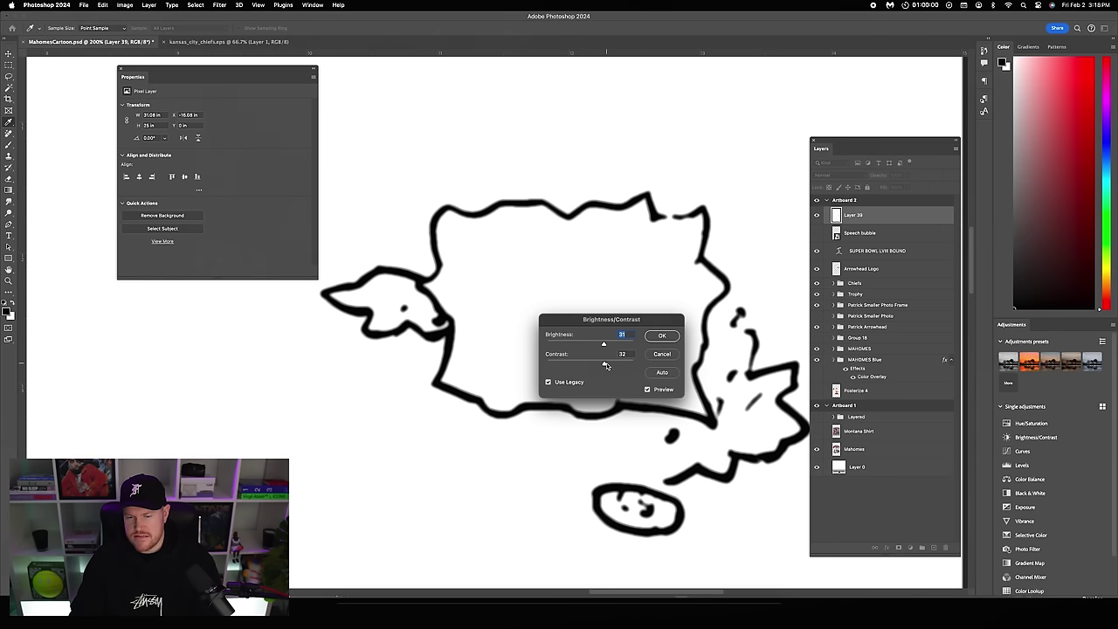
pyautogui.click(616, 365)
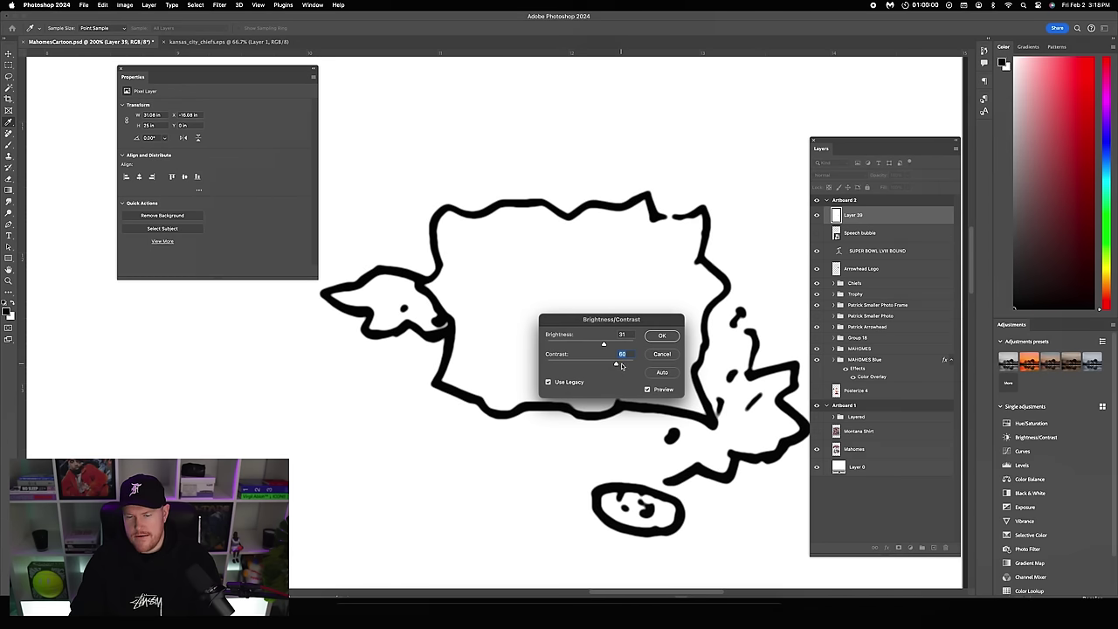
pyautogui.click(621, 366)
pyautogui.press('Up')
pyautogui.press('Up')
pyautogui.press('Up')
pyautogui.press('Up')
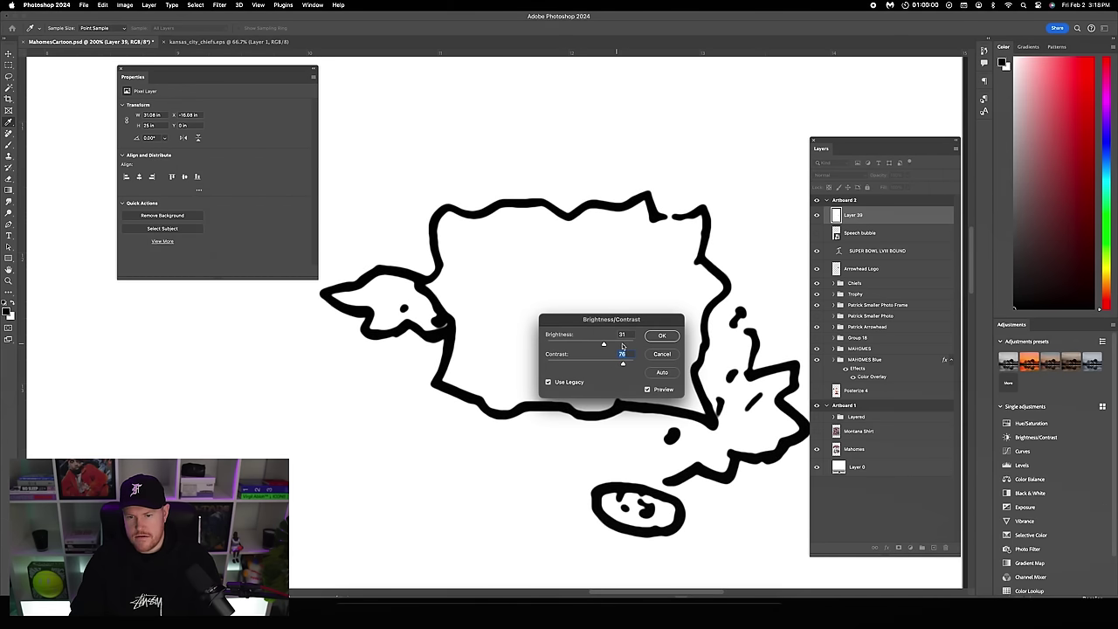
pyautogui.click(625, 344)
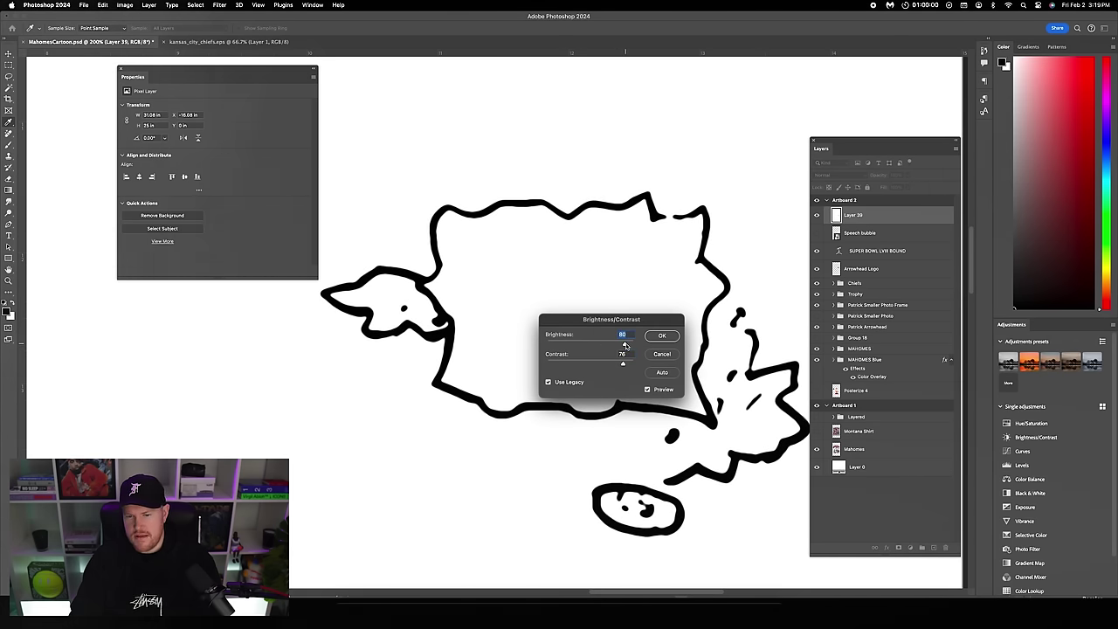
pyautogui.click(628, 344)
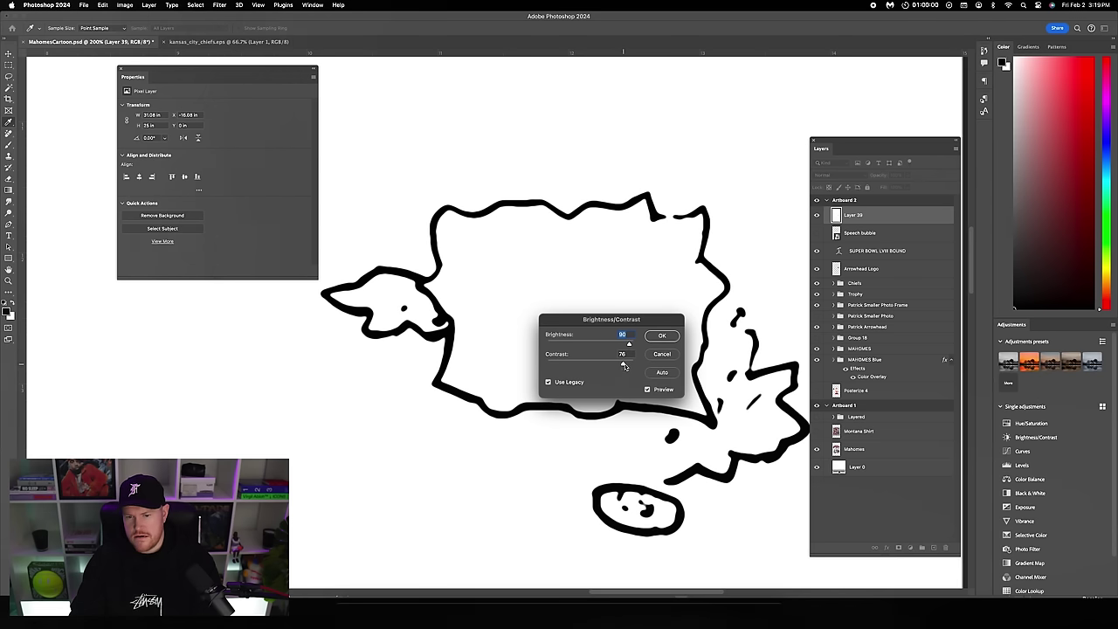
pyautogui.click(662, 335)
# - Select the smoothed black bubble lines with the Magic Wand, copy them to a new layer, and hide the merged layer
pyautogui.click(11, 90)
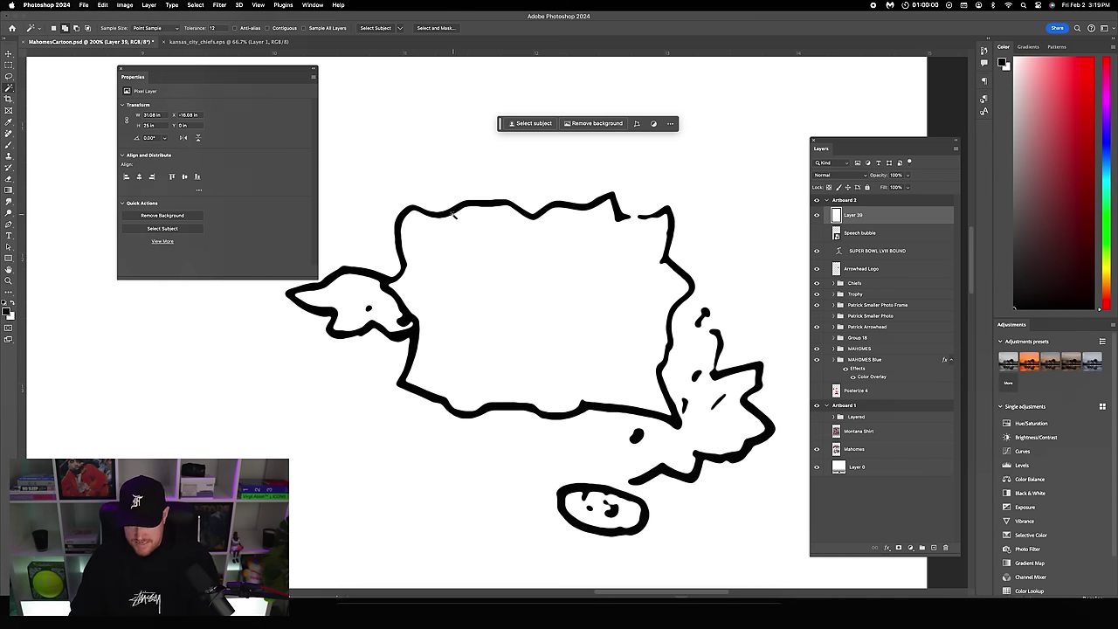
pyautogui.click(452, 210)
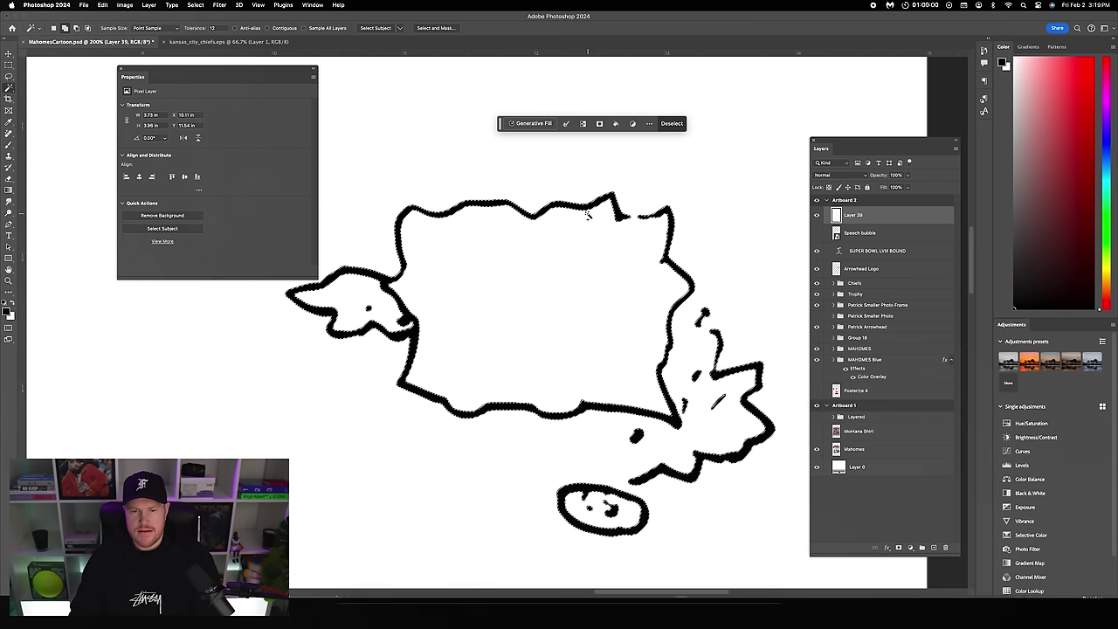
pyautogui.press('super+j')
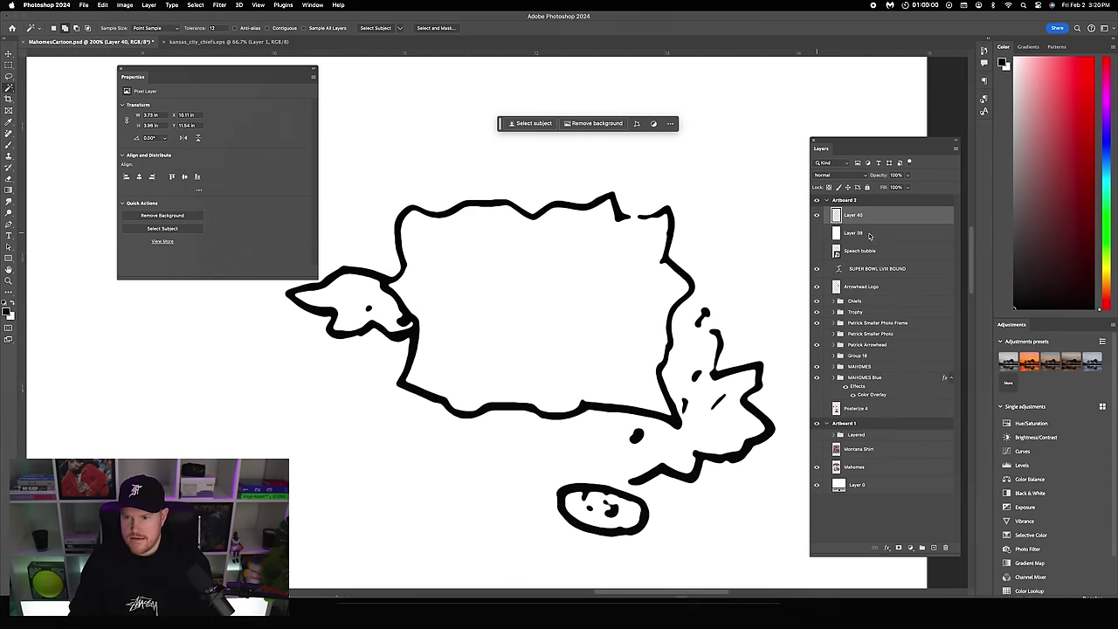
pyautogui.click(869, 234)
# - Nudge the new speech bubble outline slightly upward between the arrowhead logo and the smaller photo
pyautogui.press('v')
pyautogui.press('super+minus')
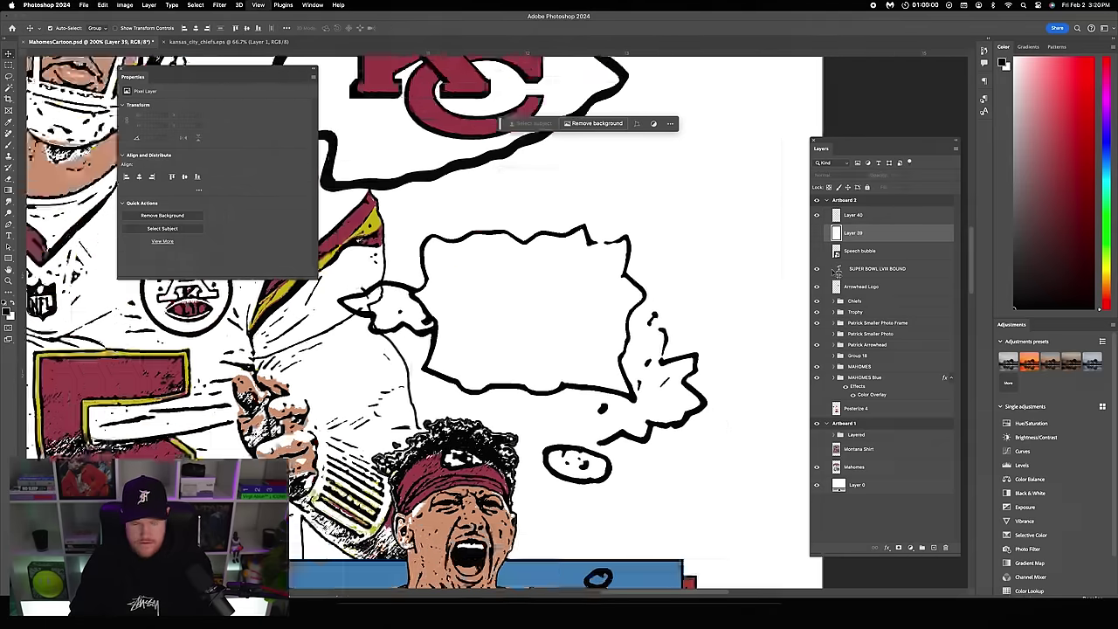
pyautogui.press('super+minus')
pyautogui.press('super+minus')
pyautogui.press('super+minus')
pyautogui.click(853, 215)
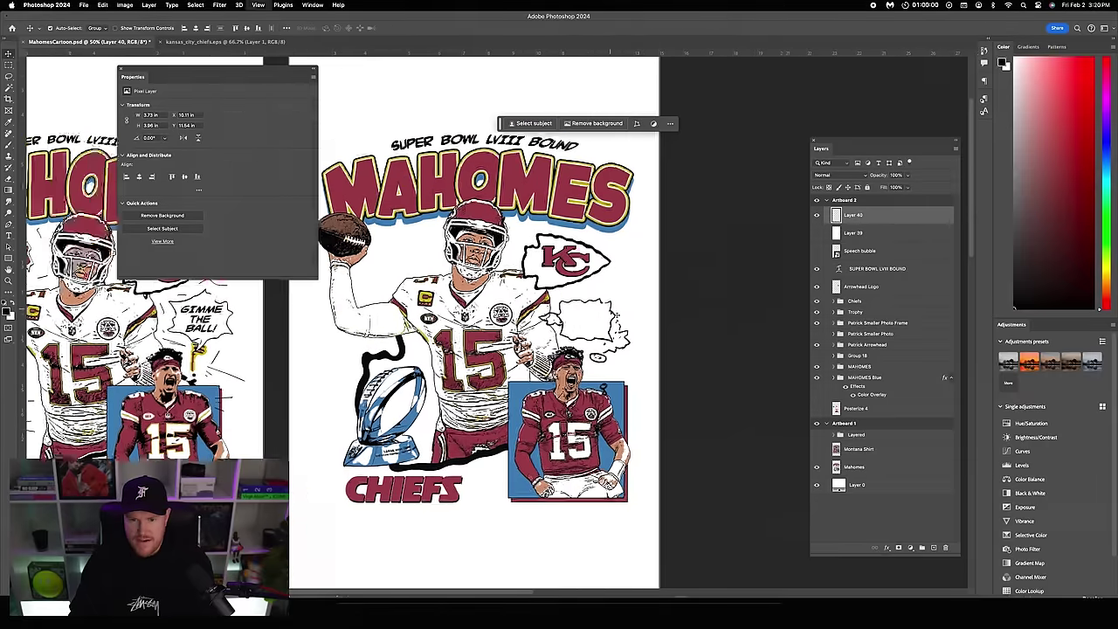
pyautogui.press('super+minus')
pyautogui.press('super+minus')
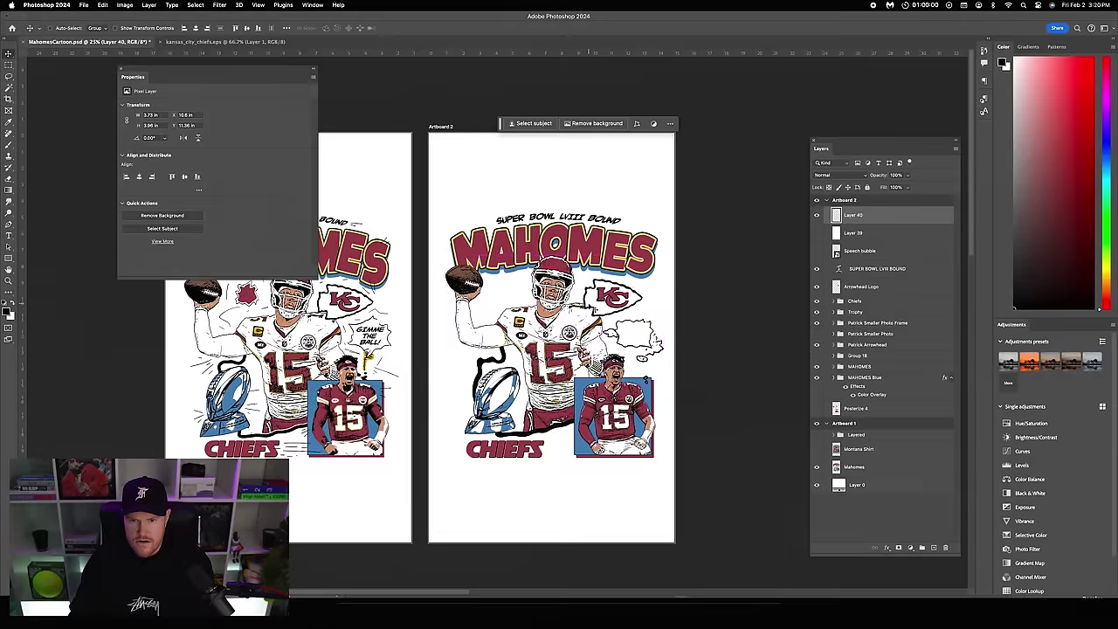
pyautogui.press('super+plus')
pyautogui.moveTo(746, 304); pyautogui.dragTo(777, 282)
pyautogui.hscroll(3, 751, 288)
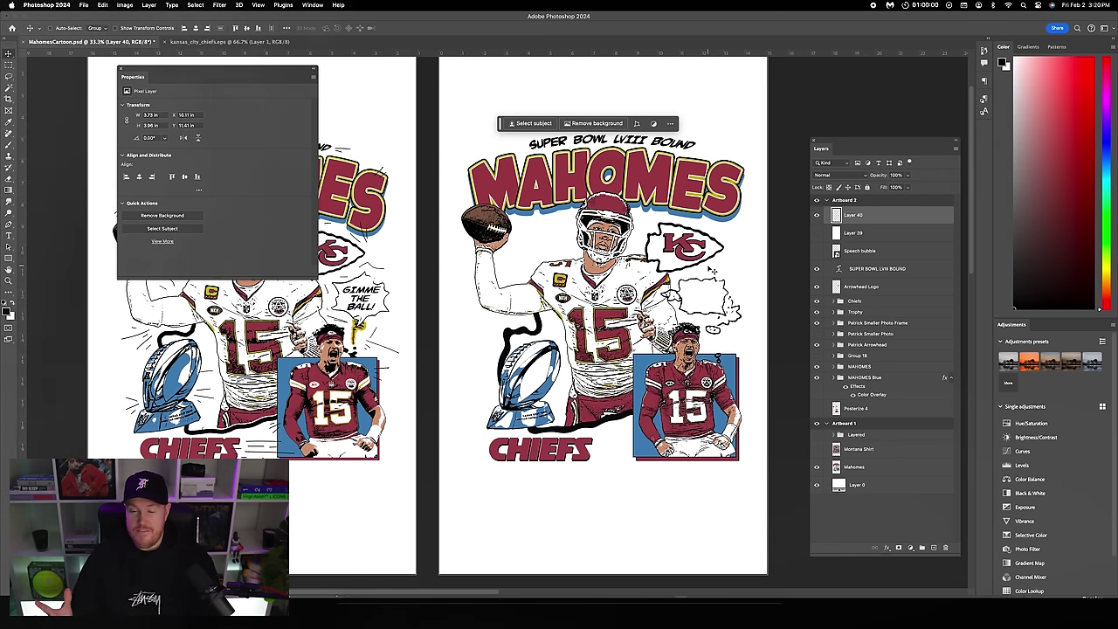
# - Add the centred text "GIMME THE BALL!" on three lines at 36 pt inside the speech bubble and tighten its line spacing
pyautogui.press('t')
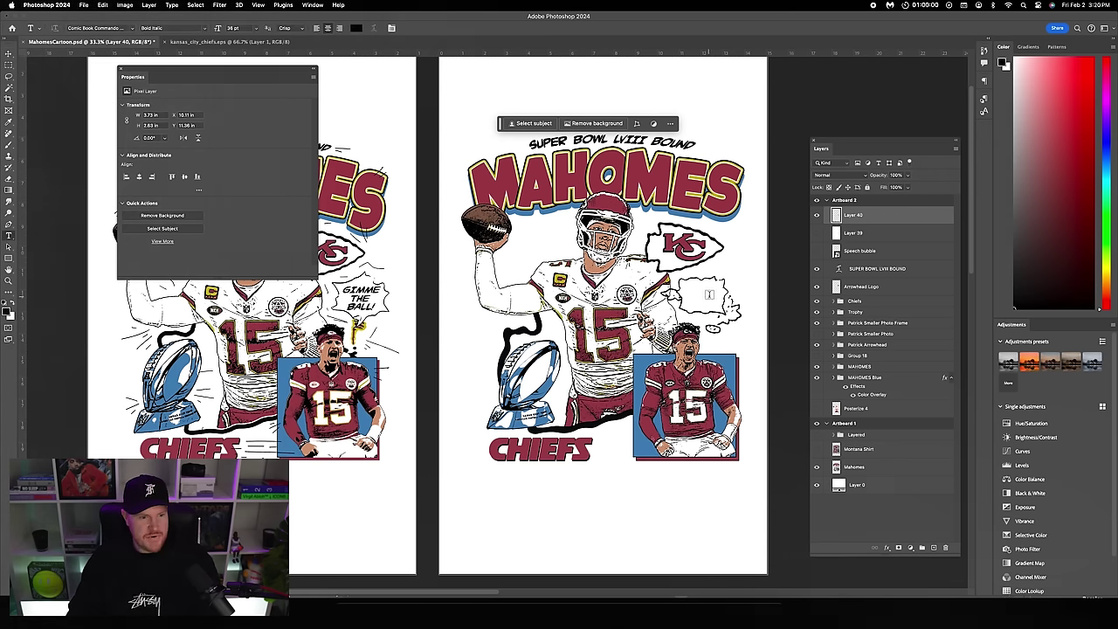
pyautogui.click(689, 291)
pyautogui.write('GIMME')
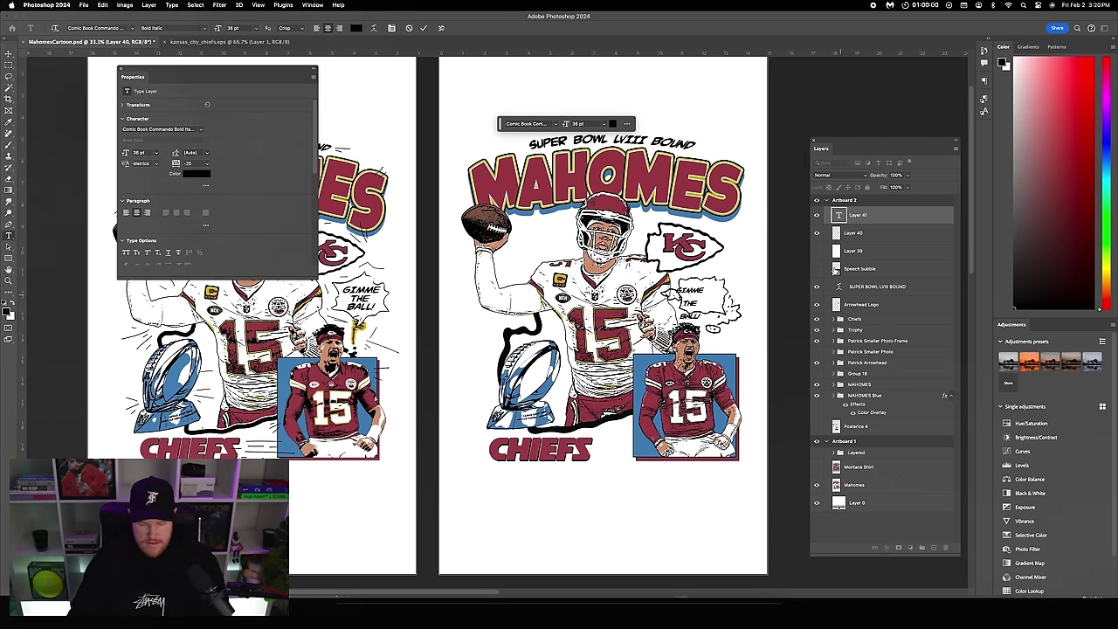
pyautogui.click(8, 53)
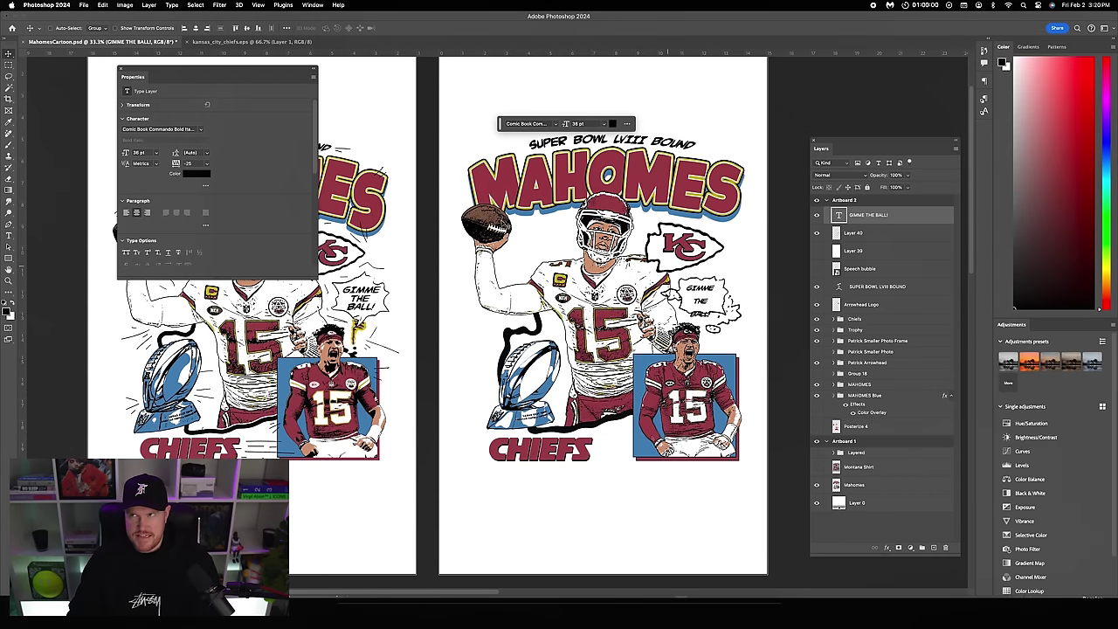
pyautogui.click(199, 152)
# - Generate a "Cartoon speech bubble" fill in the blank area between the football and helmet and choose the third variation
pyautogui.press('l')
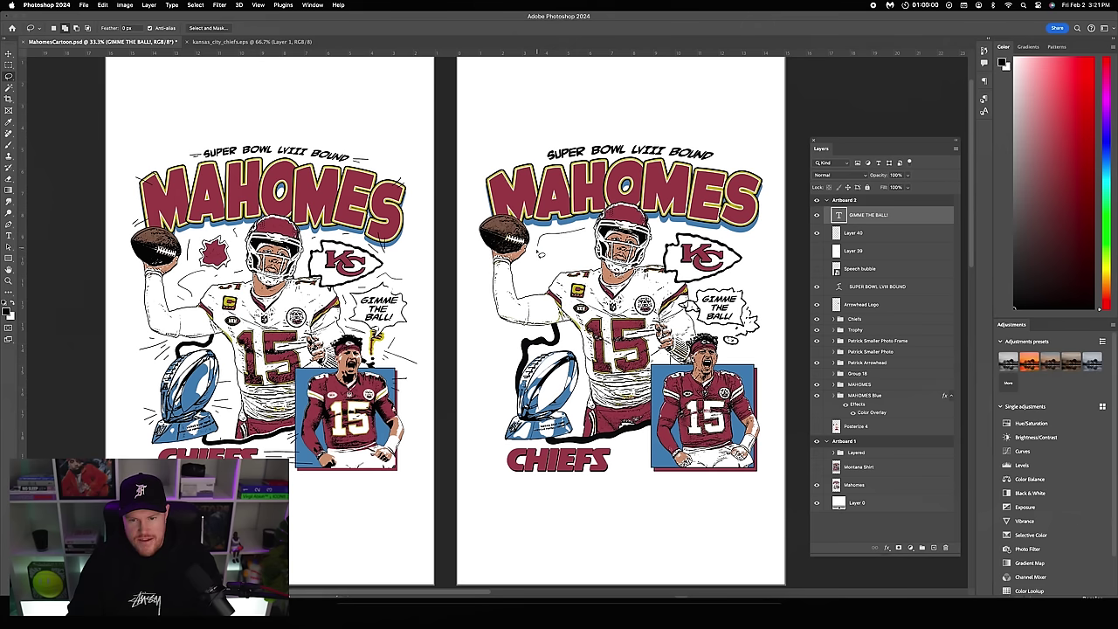
pyautogui.moveTo(536, 296); pyautogui.dragTo(600, 232)
pyautogui.click(543, 123)
pyautogui.write('Ca')
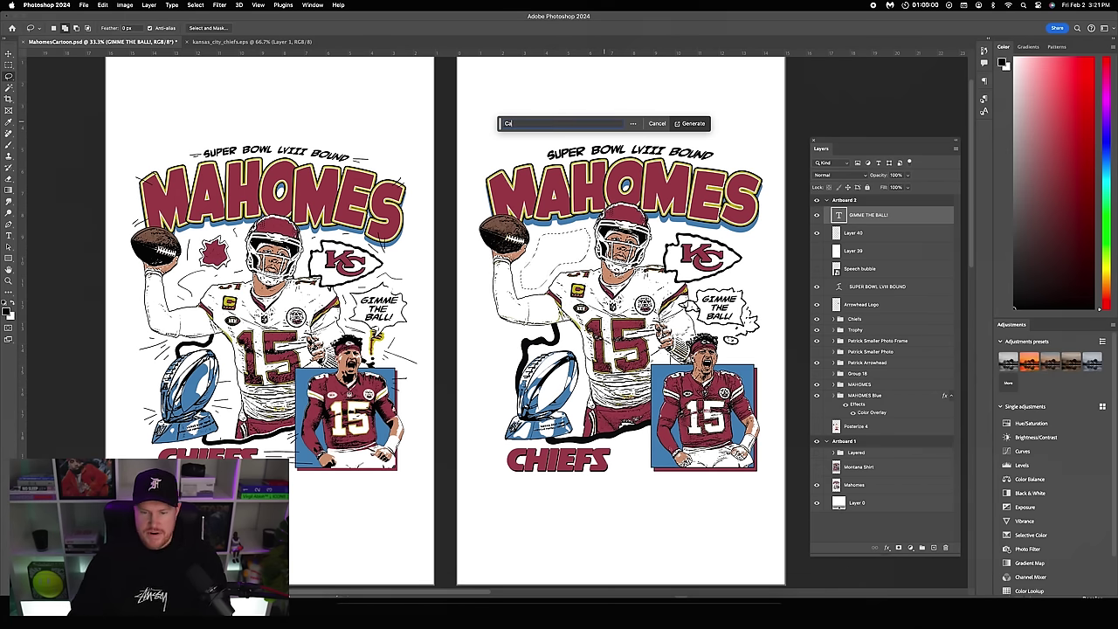
pyautogui.write('rtoon spee')
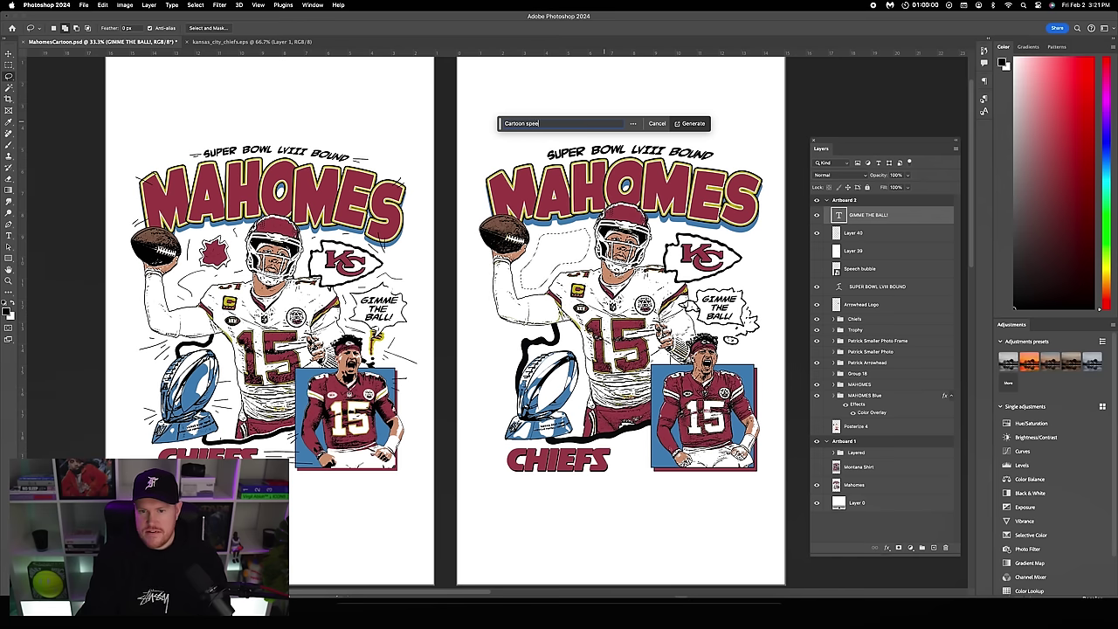
pyautogui.write('ch bubble')
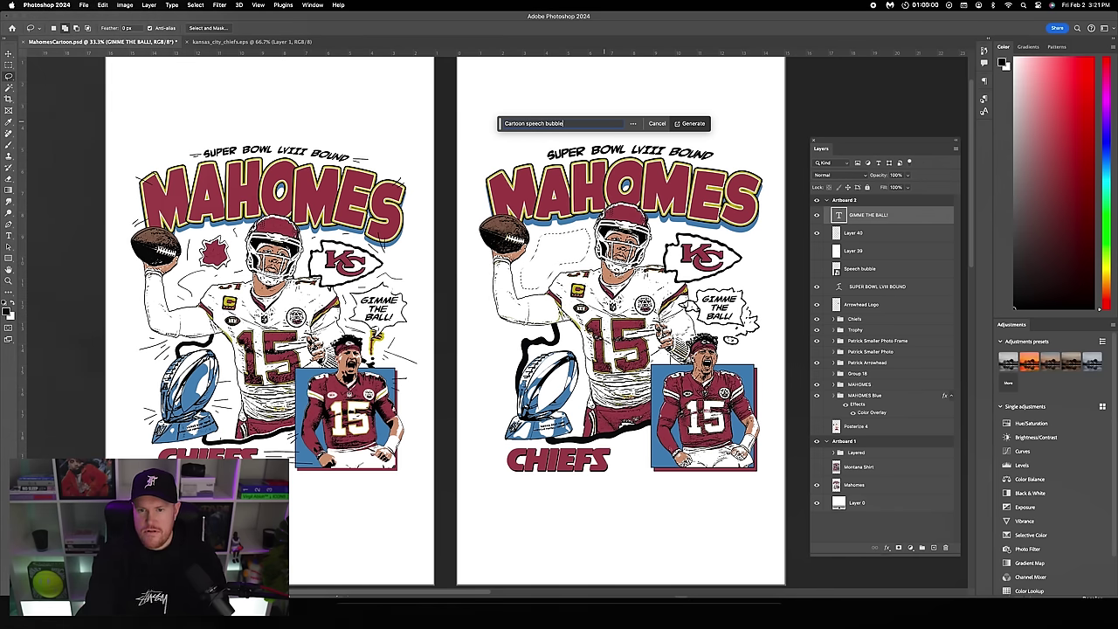
pyautogui.press('Return')
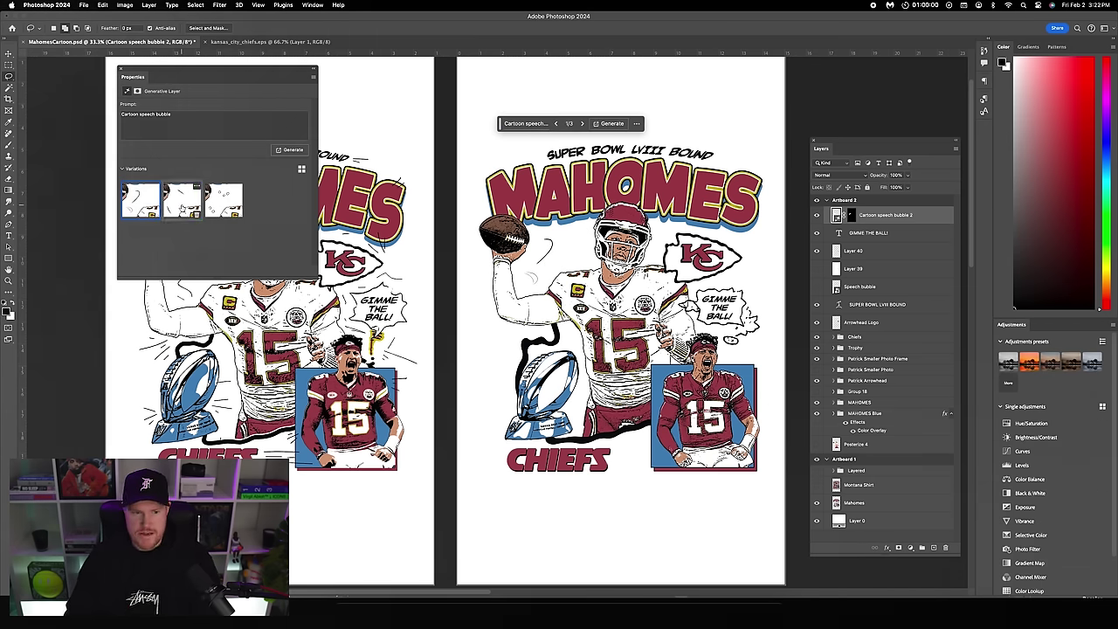
pyautogui.click(223, 207)
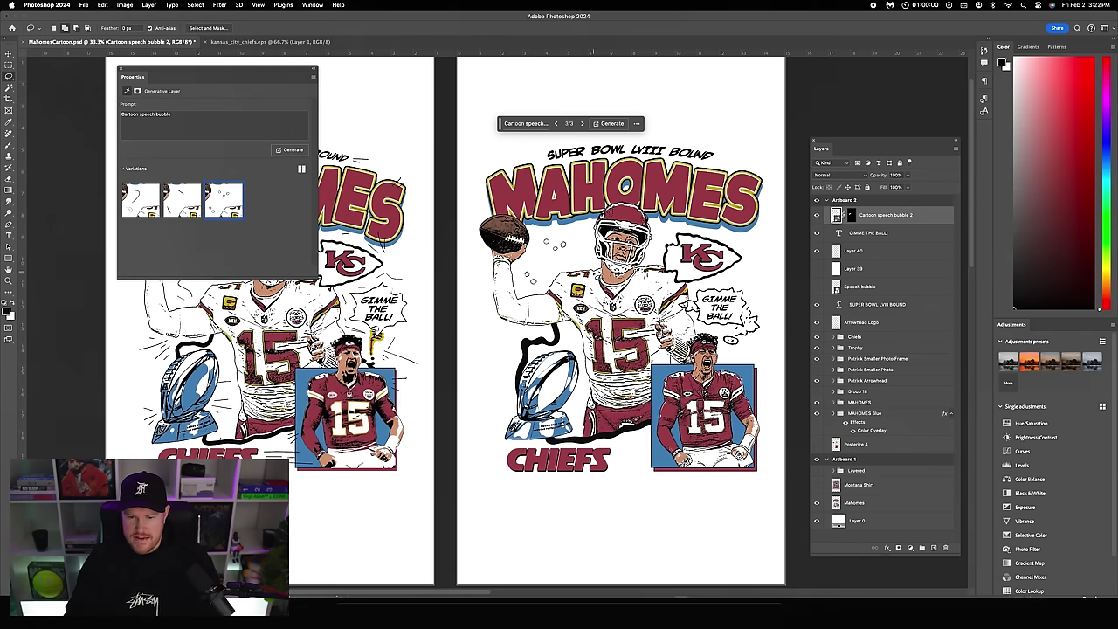
pyautogui.click(122, 71)
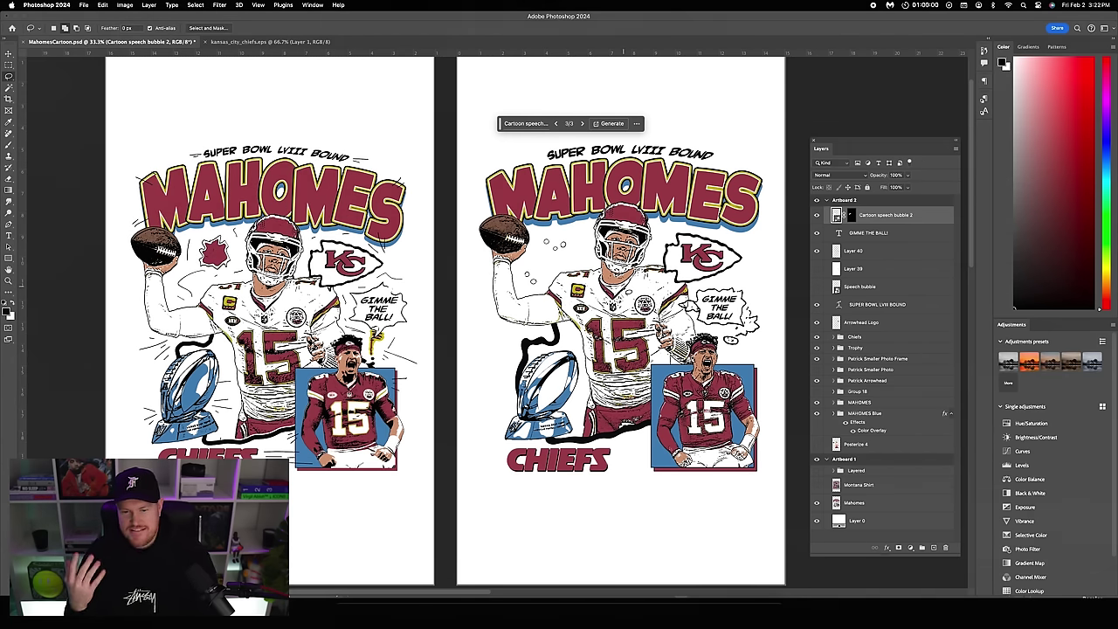
# - Generate another "Cartoon speech bubble" fill around the small circles beside the helmet, compare the variations, and keep the first one with starbursts
pyautogui.moveTo(577, 231)
pyautogui.mouseDown()
pyautogui.moveTo(552, 248)
pyautogui.moveTo(558, 276)
pyautogui.moveTo(601, 266)
pyautogui.moveTo(576, 232)
pyautogui.moveTo(596, 234)
pyautogui.moveTo(527, 272)
pyautogui.moveTo(547, 294)
pyautogui.moveTo(596, 248)
pyautogui.mouseUp()
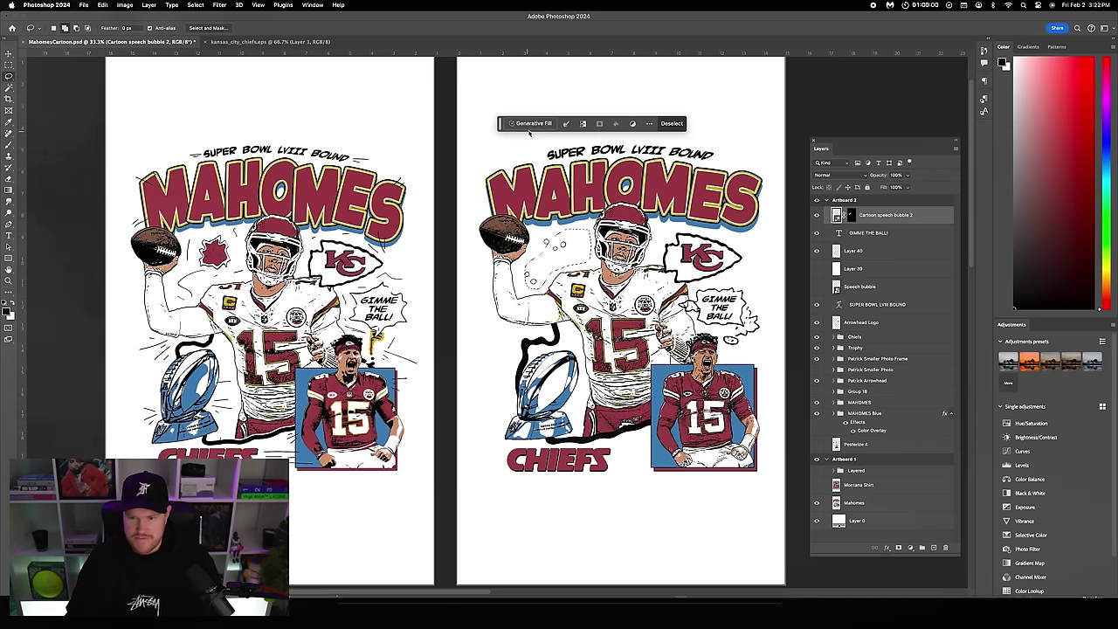
pyautogui.click(530, 123)
pyautogui.write('Cartoo')
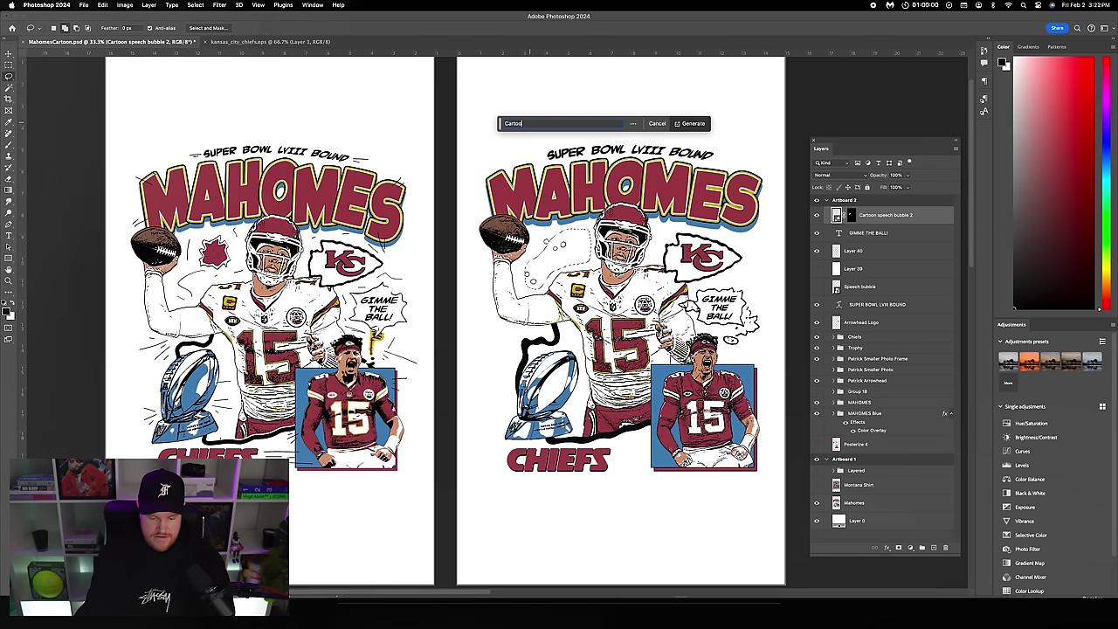
pyautogui.write('n speech bubble')
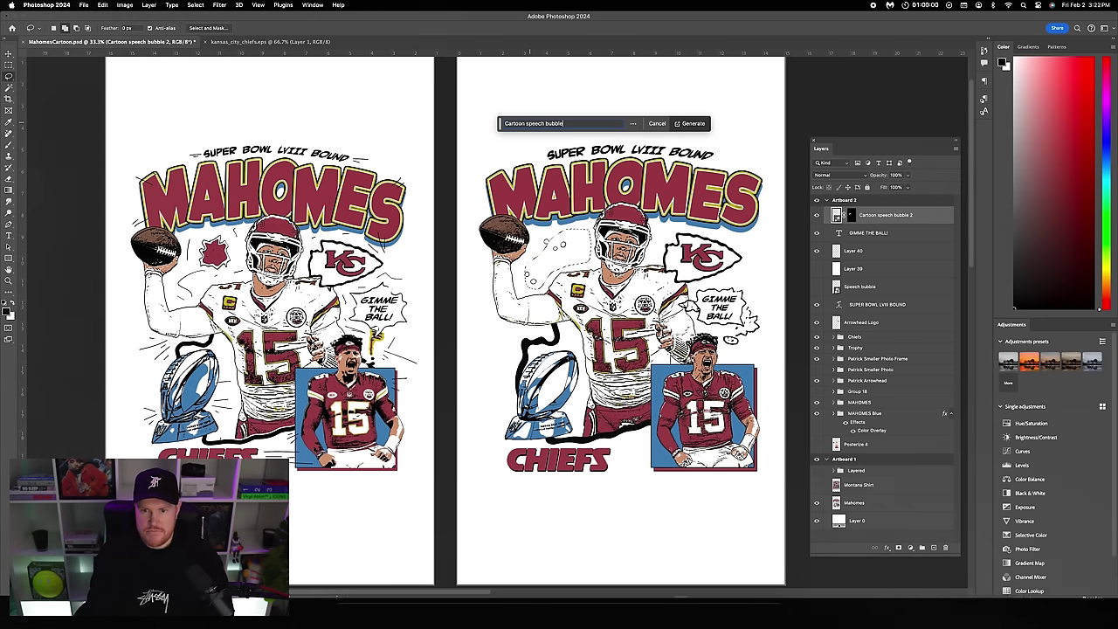
pyautogui.press('Return')
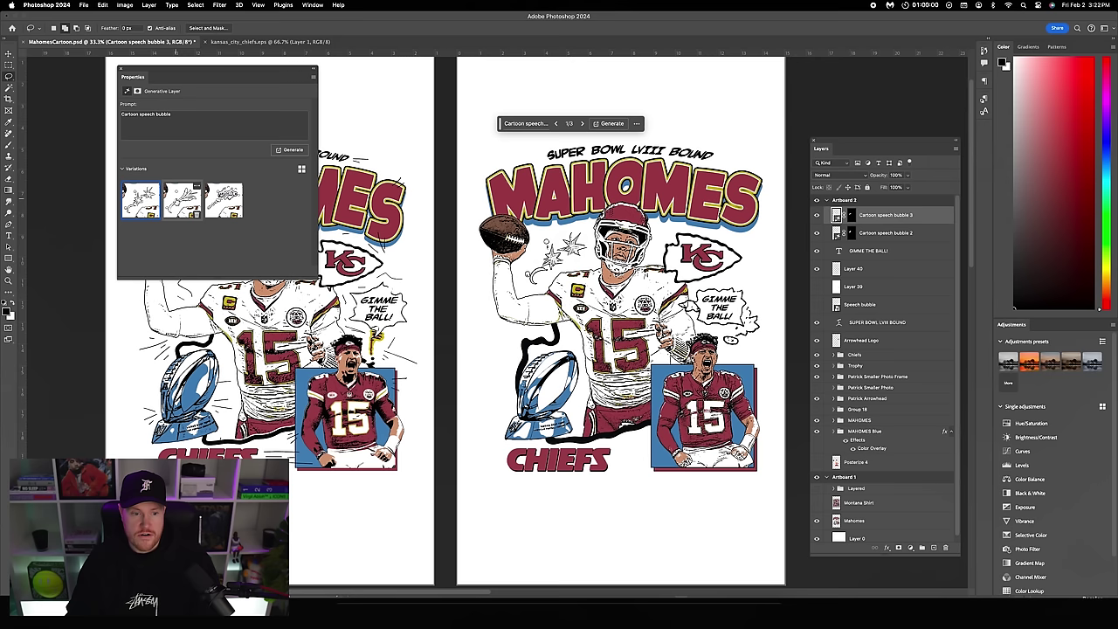
pyautogui.click(182, 200)
pyautogui.click(224, 200)
pyautogui.click(180, 207)
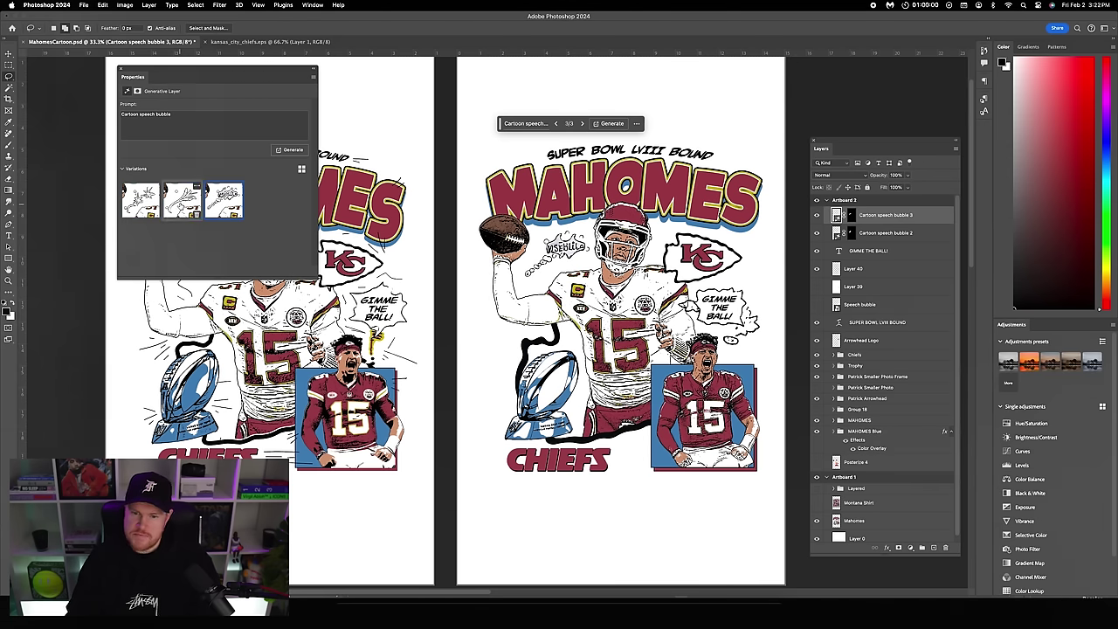
pyautogui.click(144, 207)
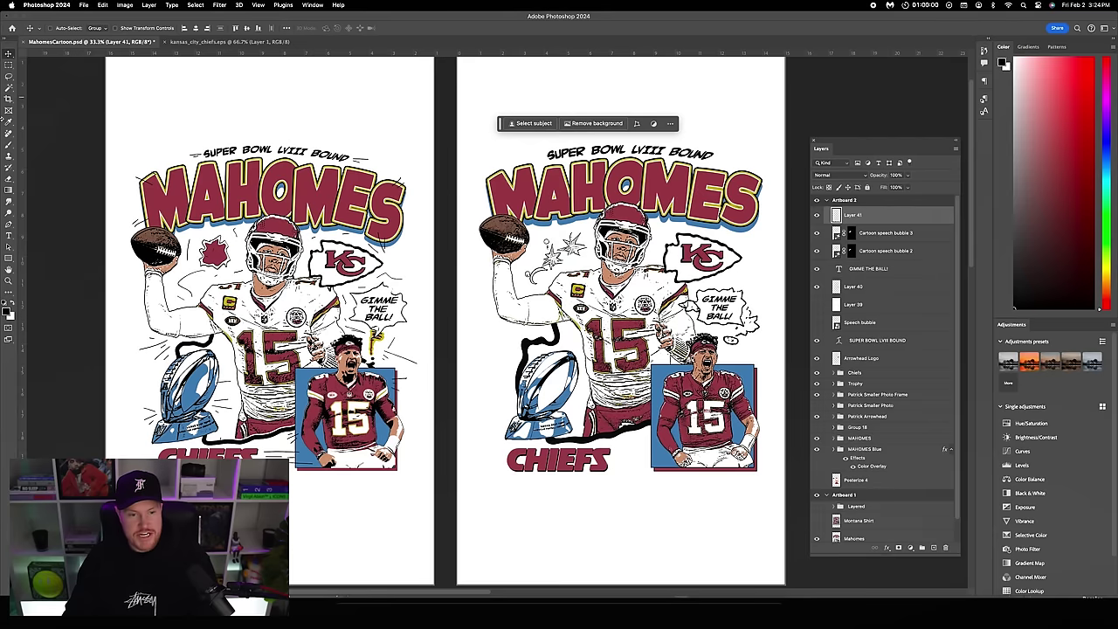
# - Set the Brush tool to a 4 px hard round tip at 100% hardness for drawing on Layer 41
pyautogui.click(9, 145)
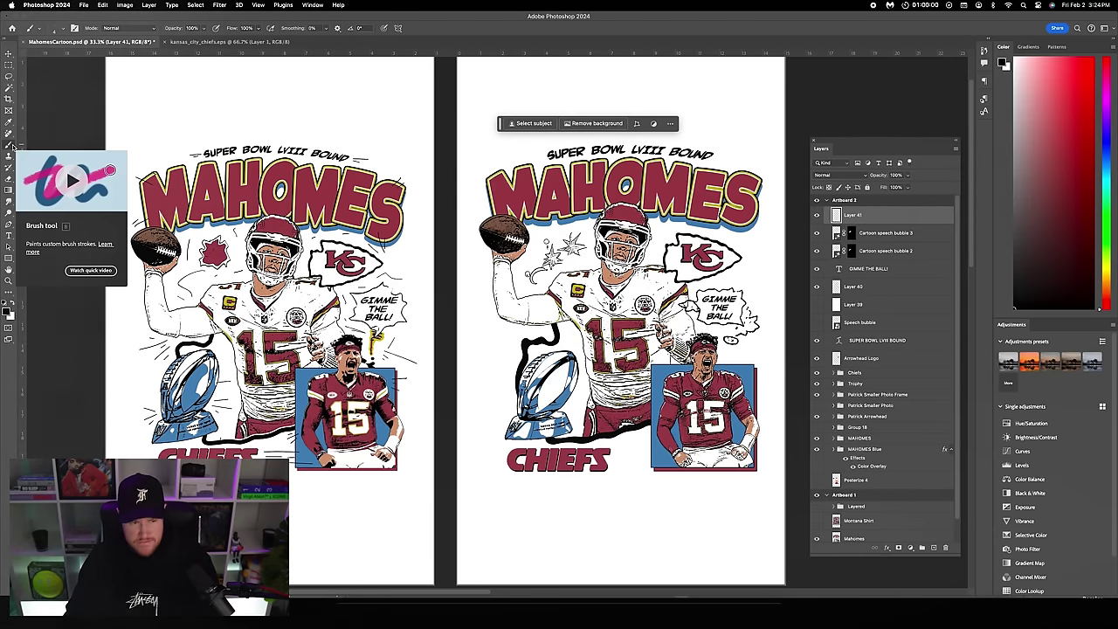
pyautogui.click(44, 28)
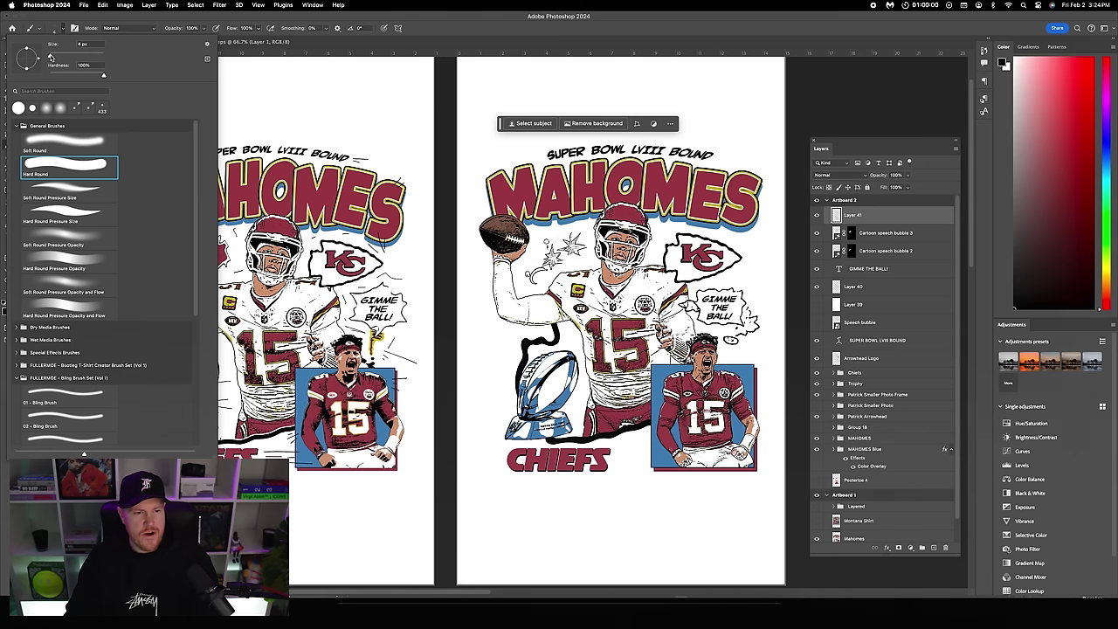
pyautogui.click(49, 57)
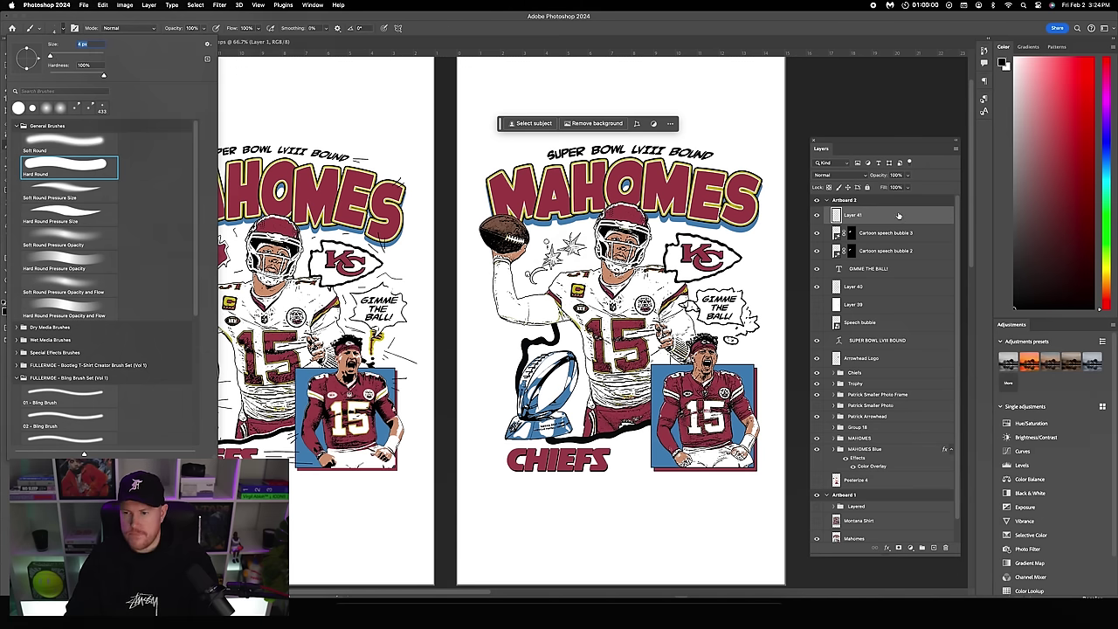
pyautogui.click(899, 215)
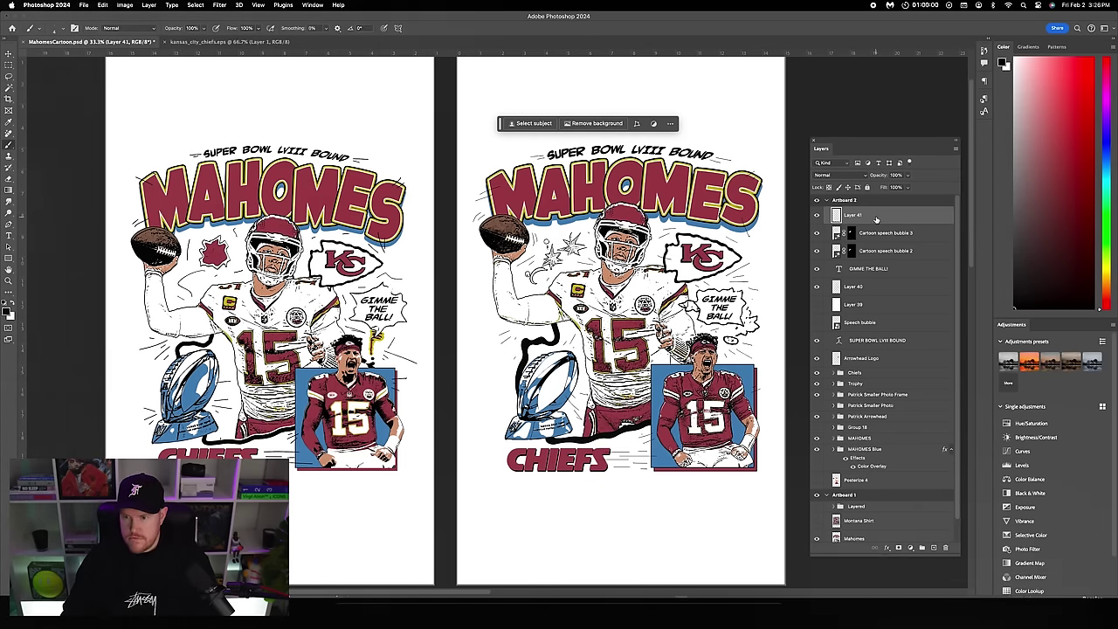
# - Group the layers from Layer 41 down to MAHOMES Blue and merge a duplicate of the group into a single layer
pyautogui.click(868, 449)
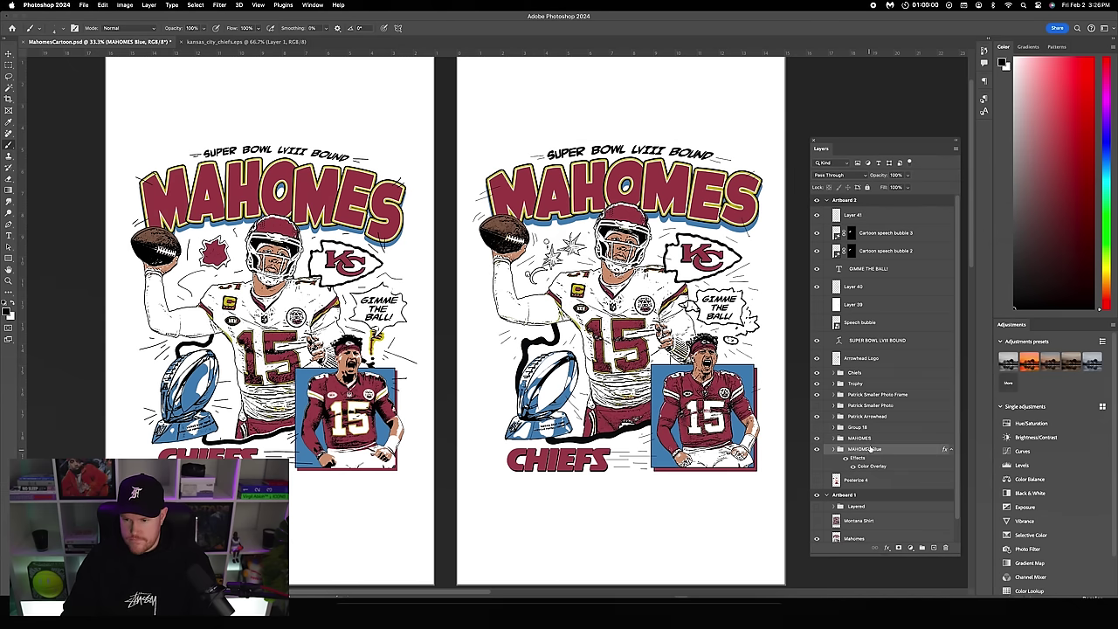
pyautogui.keyDown('shift'); pyautogui.click(870, 215); pyautogui.keyUp('shift')
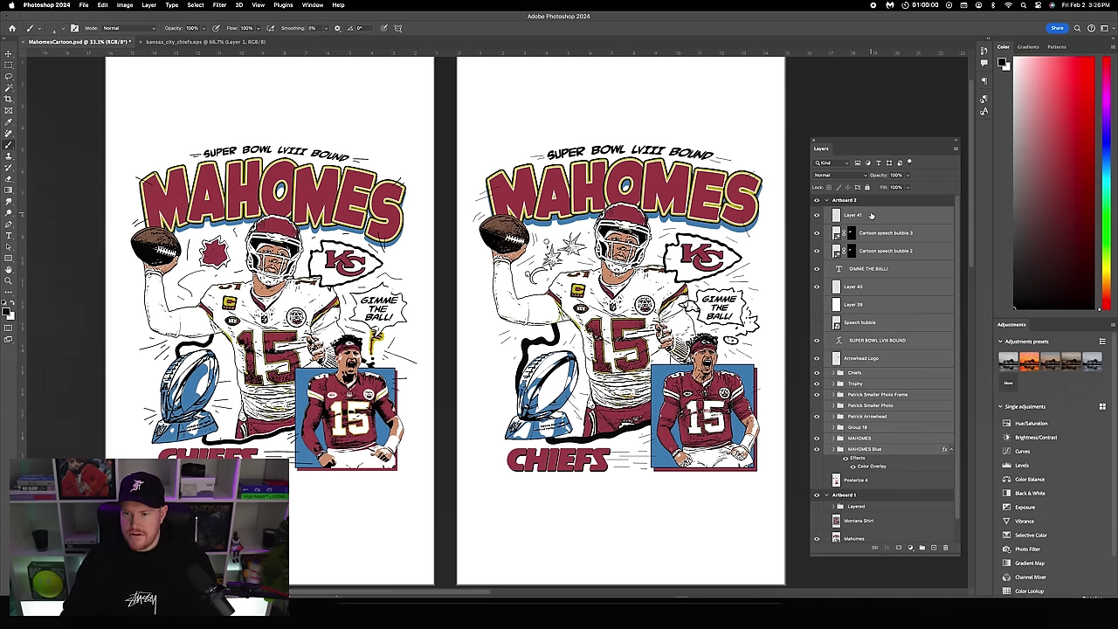
pyautogui.press('super+g')
pyautogui.press('super+j')
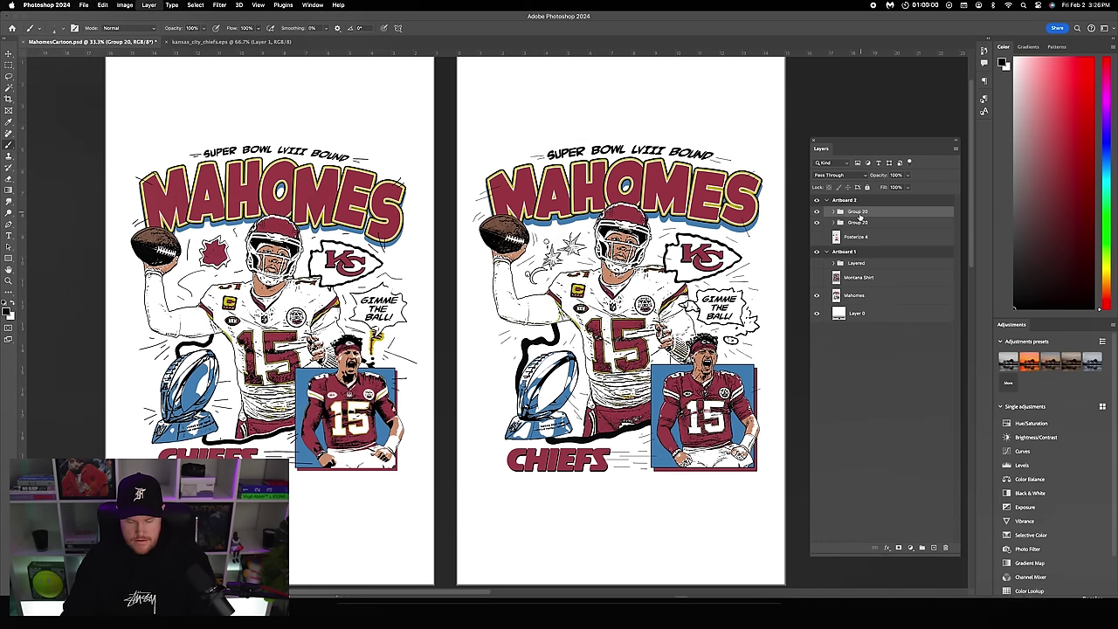
pyautogui.rightClick(873, 213)
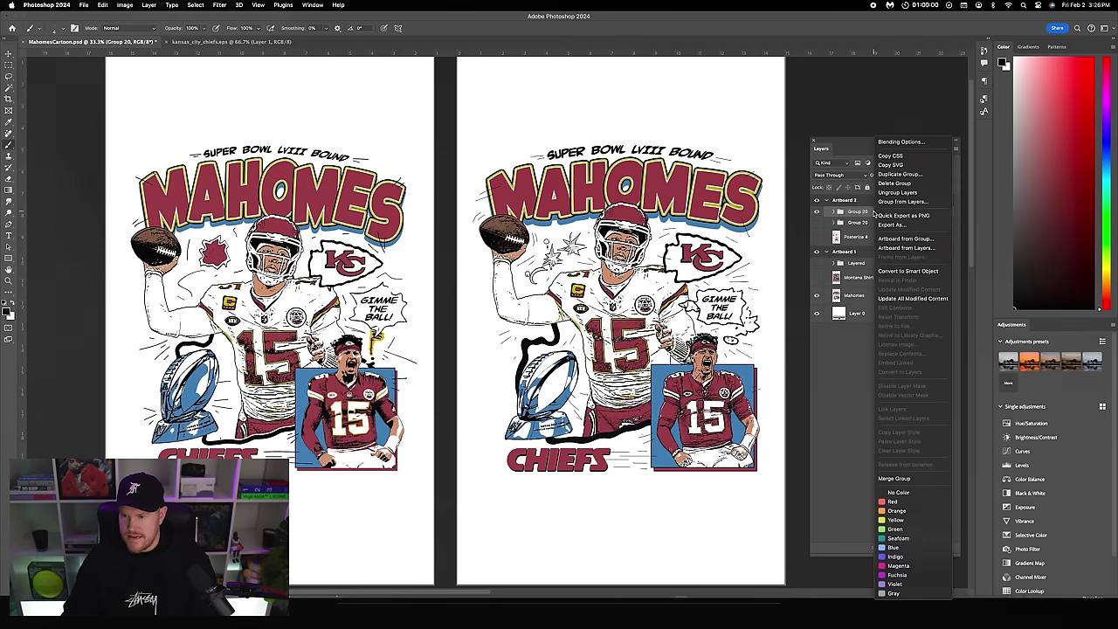
pyautogui.click(899, 478)
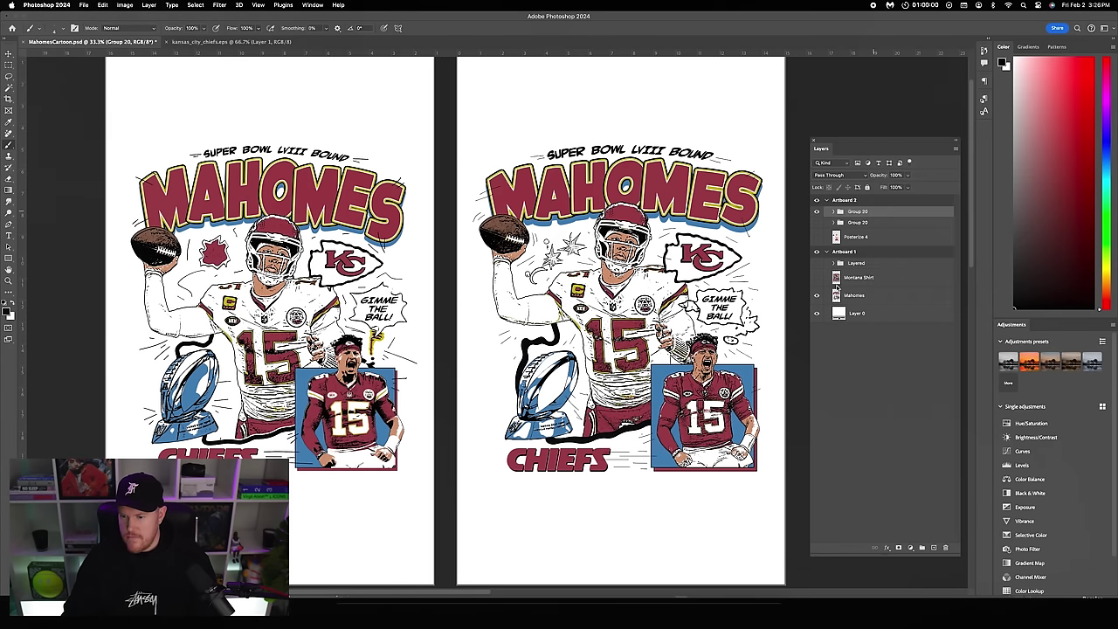
# - Open the Mockible extension and choose the Rue Porter Ultra Luxury T-Shirt 2.0 mockup
pyautogui.click(283, 5)
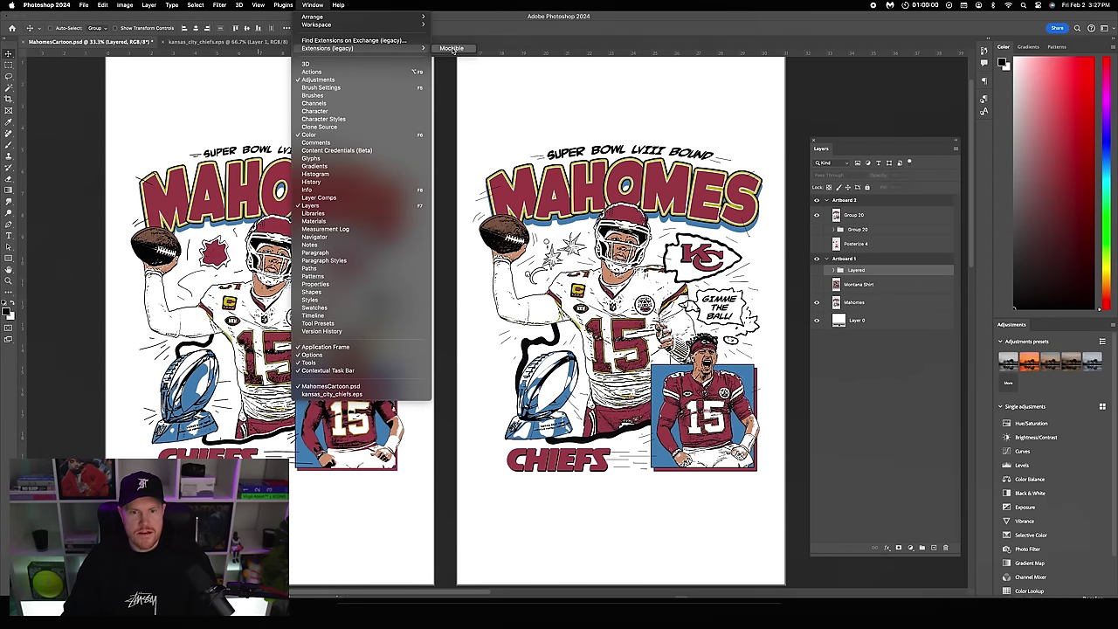
pyautogui.click(454, 49)
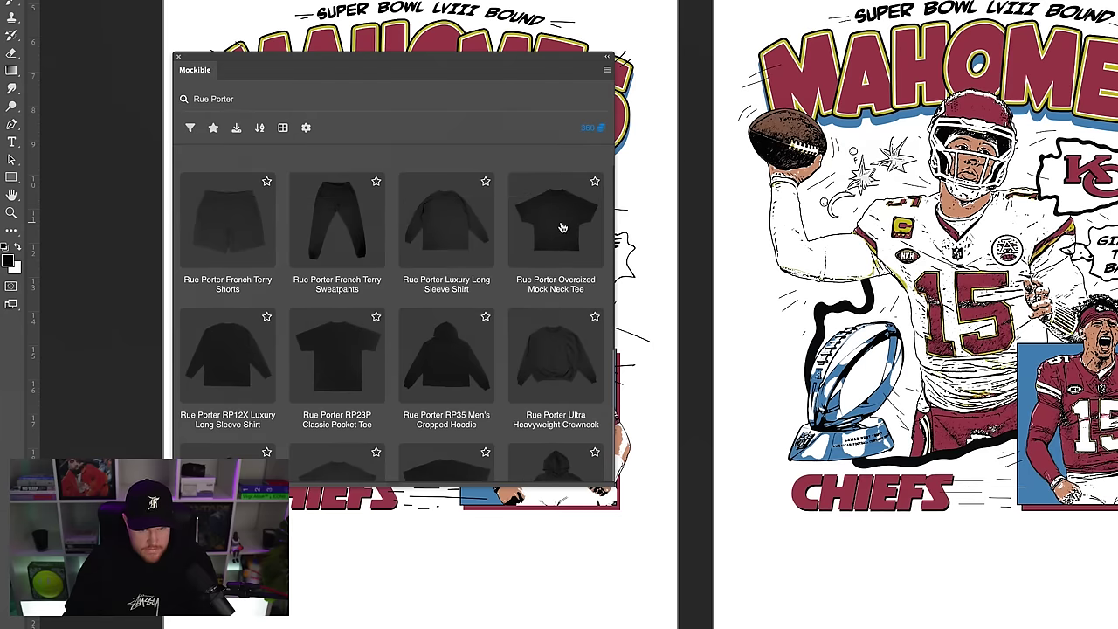
pyautogui.scroll(-3, 336, 278)
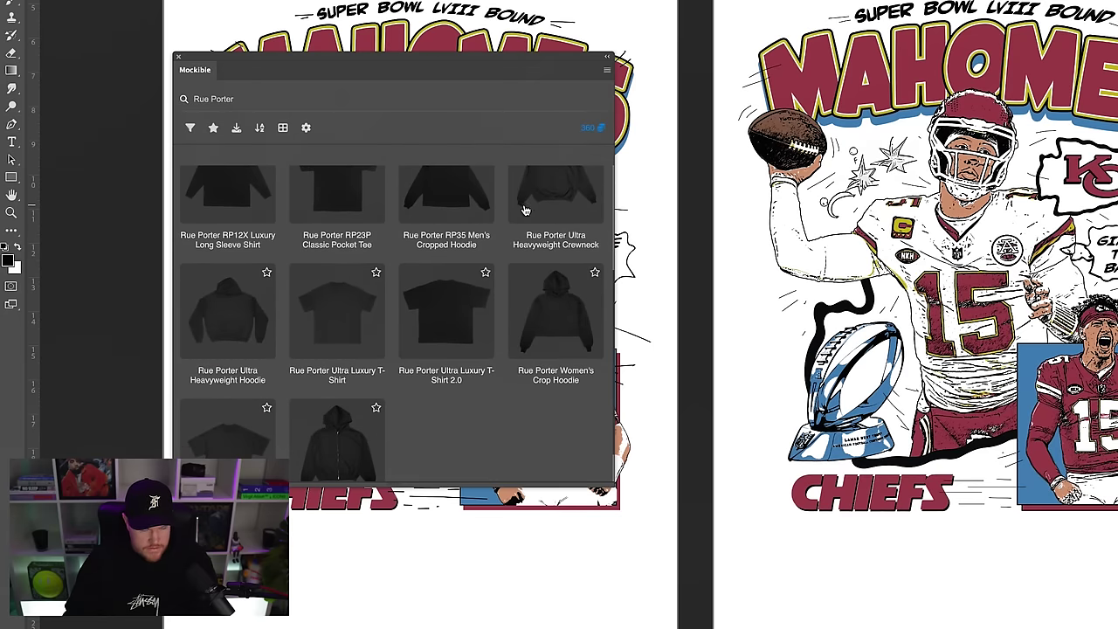
pyautogui.click(450, 314)
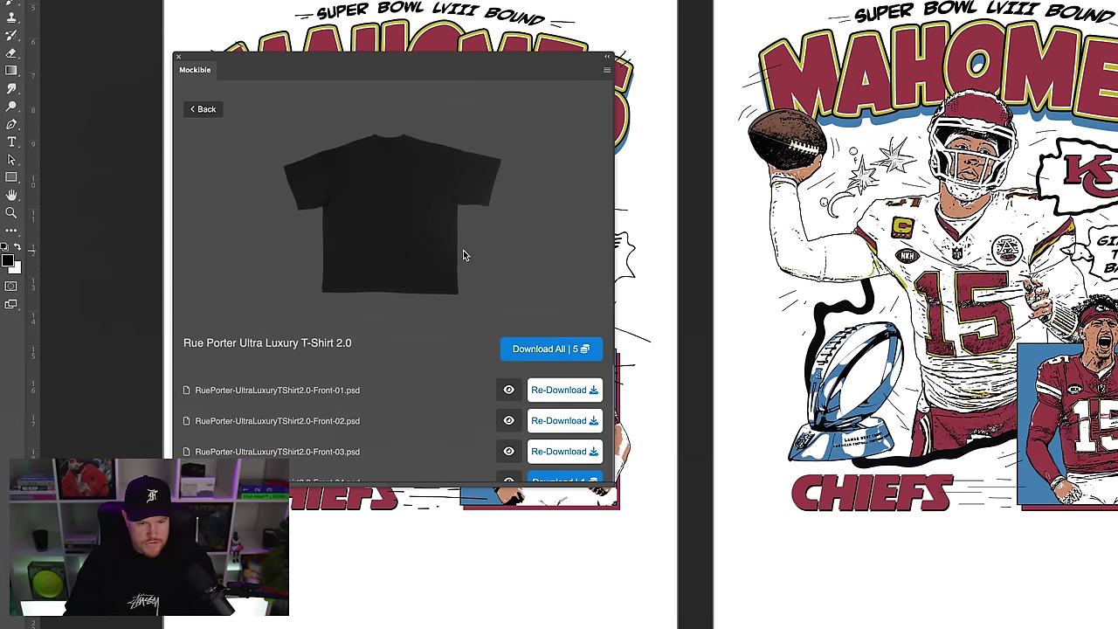
# - Re-download the RuePorter-UltraLuxuryTShirt2.0-Front-01.psd mockup and move the Mockible window away from the artwork
pyautogui.scroll(-2, 510, 257)
pyautogui.click(563, 317)
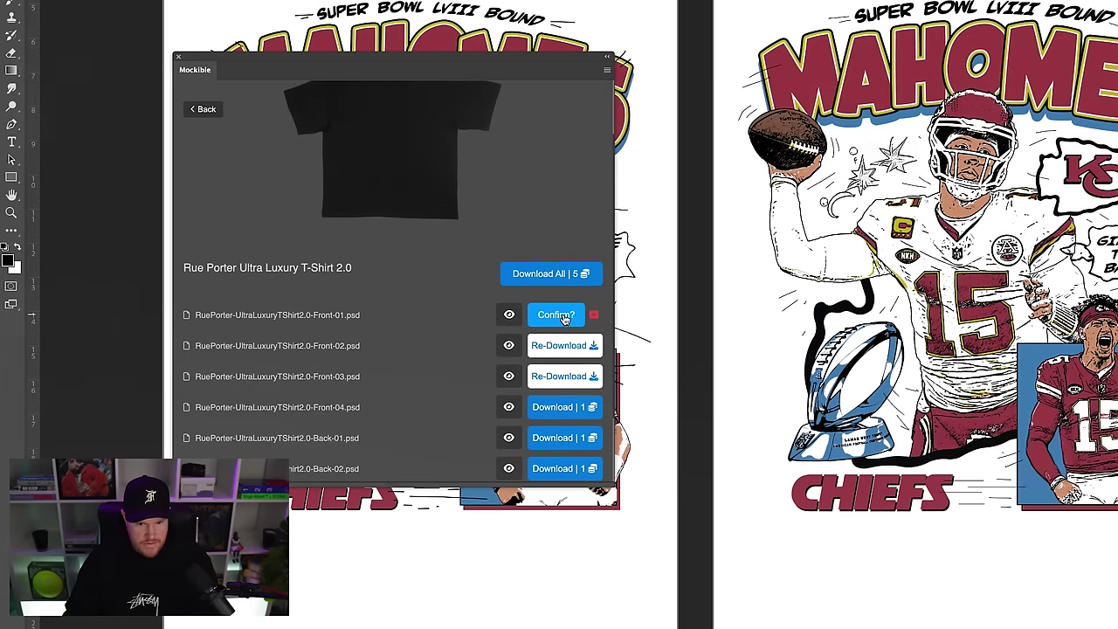
pyautogui.click(564, 316)
pyautogui.moveTo(249, 199); pyautogui.dragTo(66, 297)
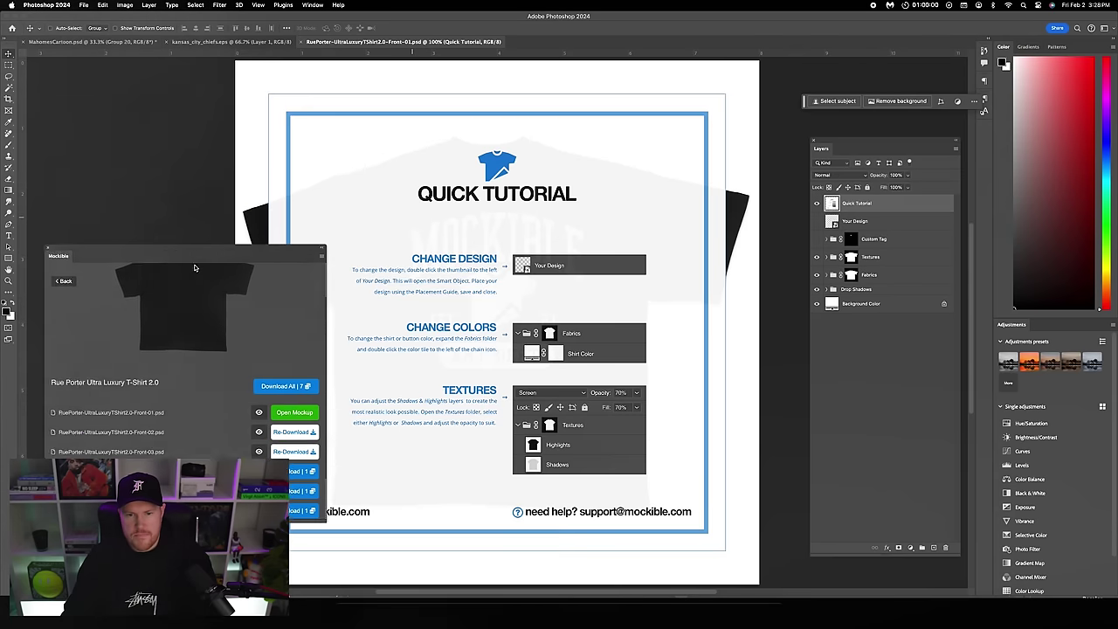
# - Hide the Quick Tutorial layer in the T-shirt mockup and expand the Fabrics group to show the shirt colours
pyautogui.click(87, 41)
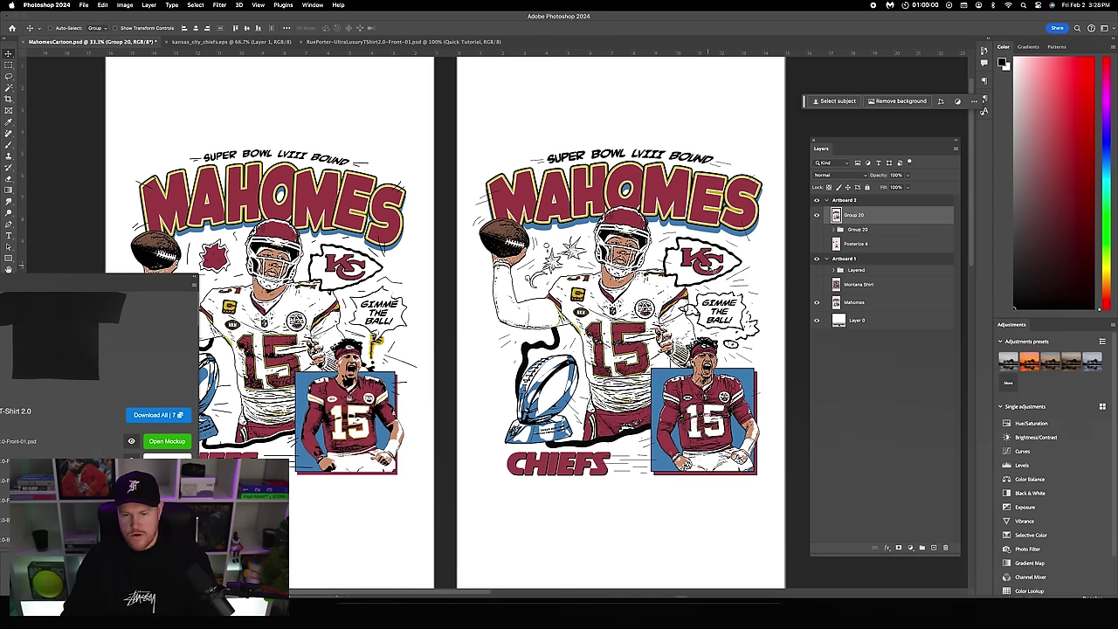
pyautogui.click(331, 42)
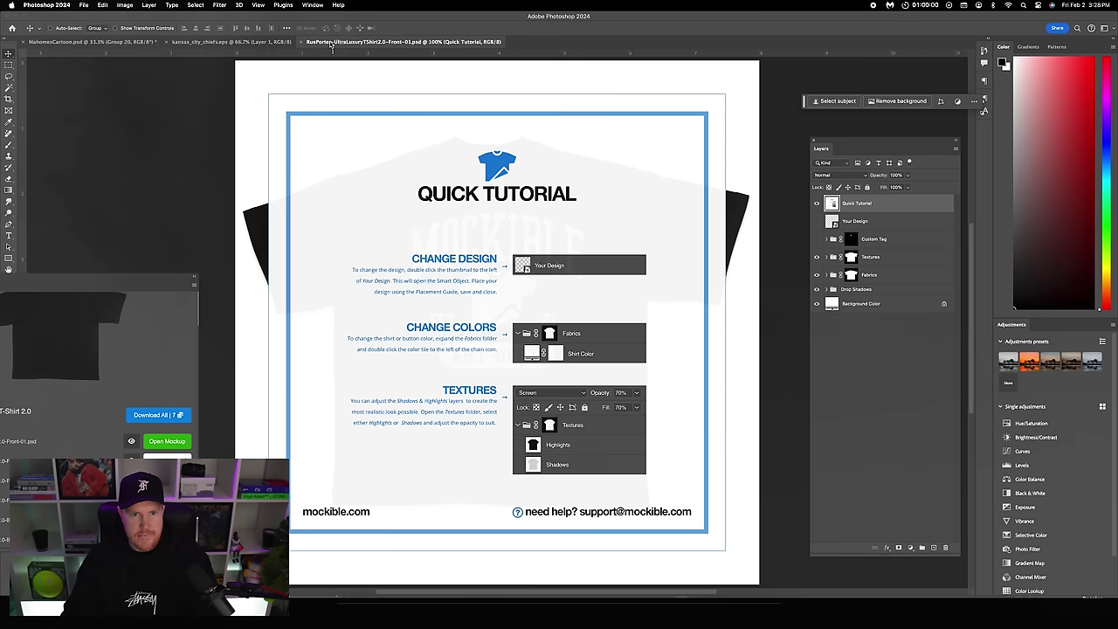
pyautogui.click(818, 203)
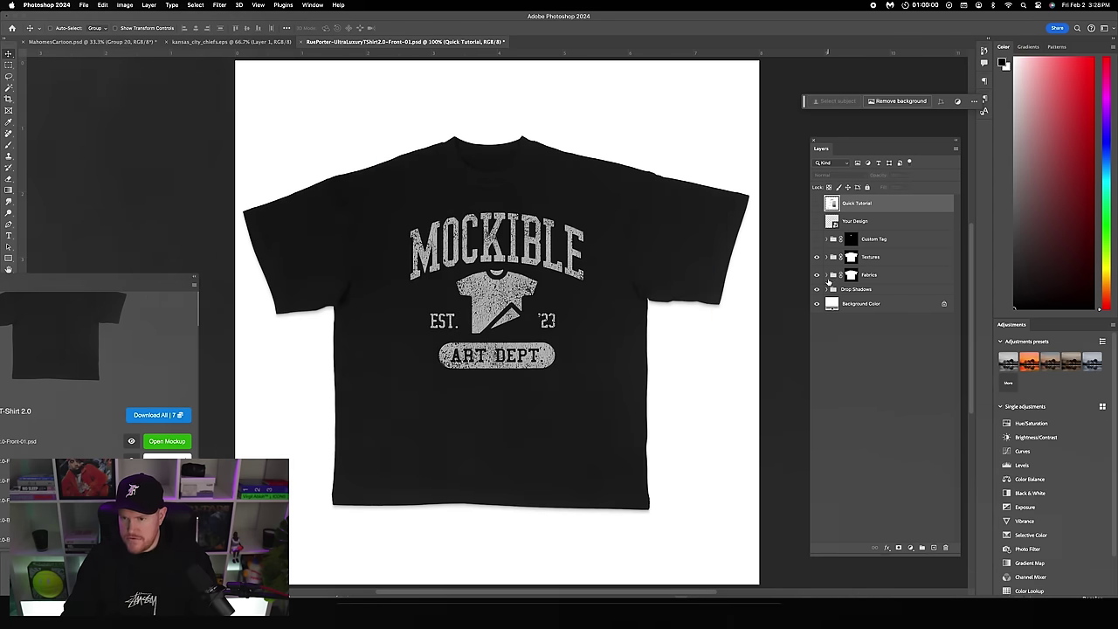
pyautogui.click(826, 275)
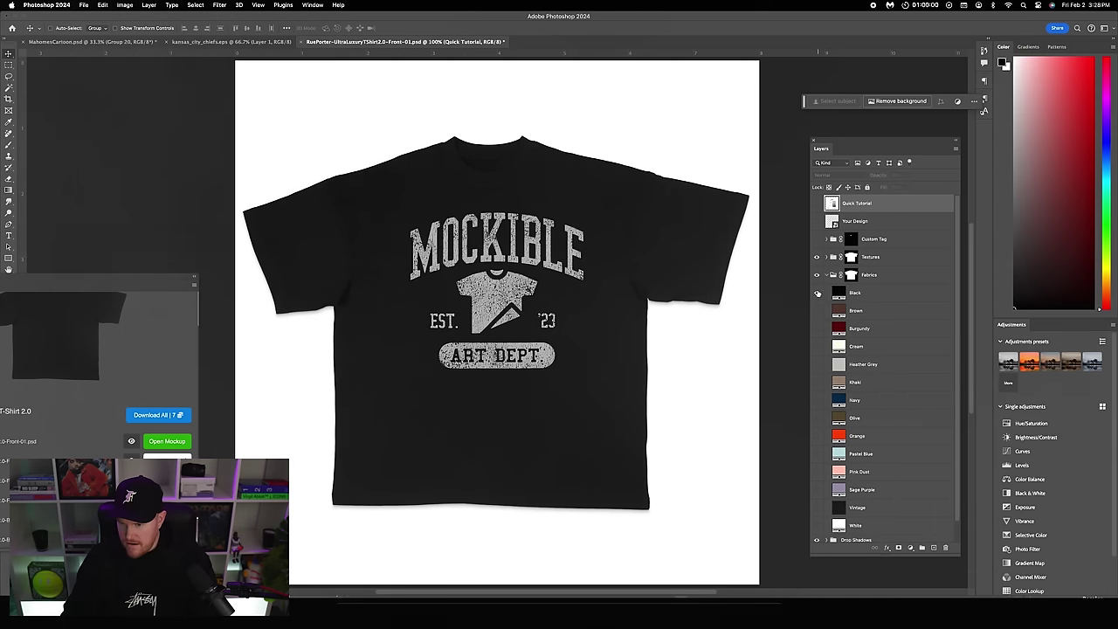
# - Switch the shirt to the Cream fabric, then expand the Textures group and hide its placeholder Artwork Layer
pyautogui.click(817, 347)
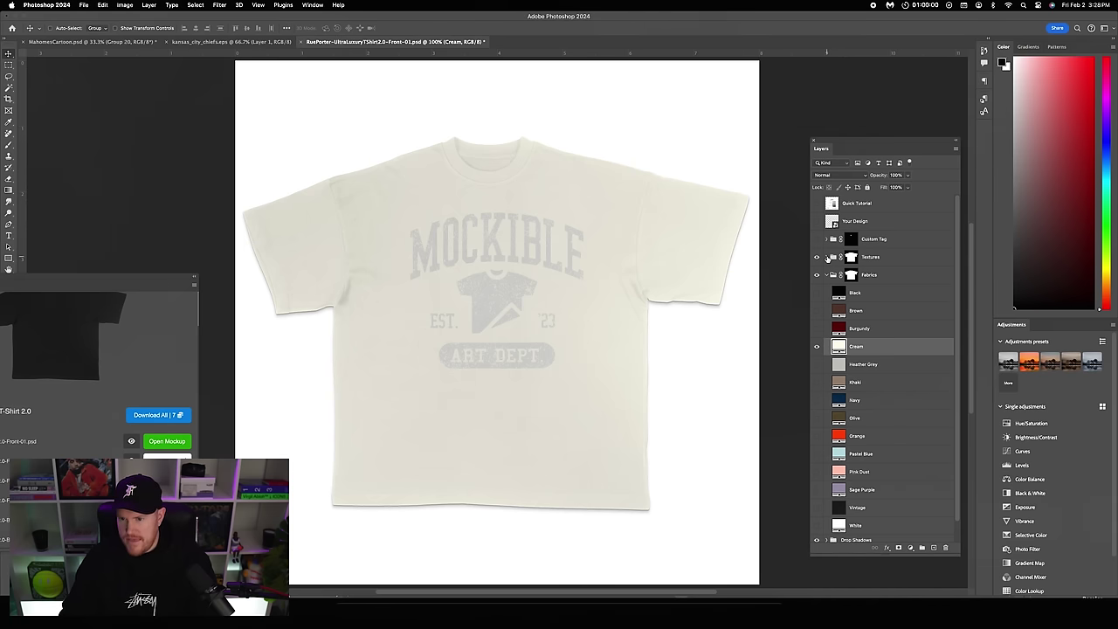
pyautogui.click(826, 256)
pyautogui.click(864, 310)
pyautogui.click(816, 310)
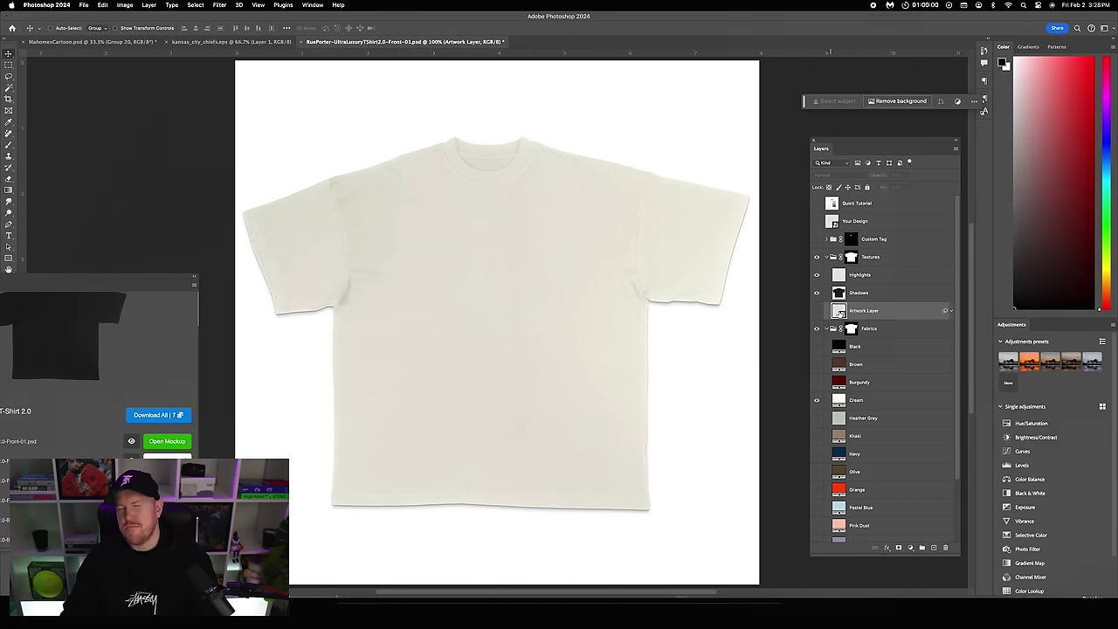
# - Paste the merged Mahomes artwork directly above Artwork Layer in the Textures group
pyautogui.click(852, 222)
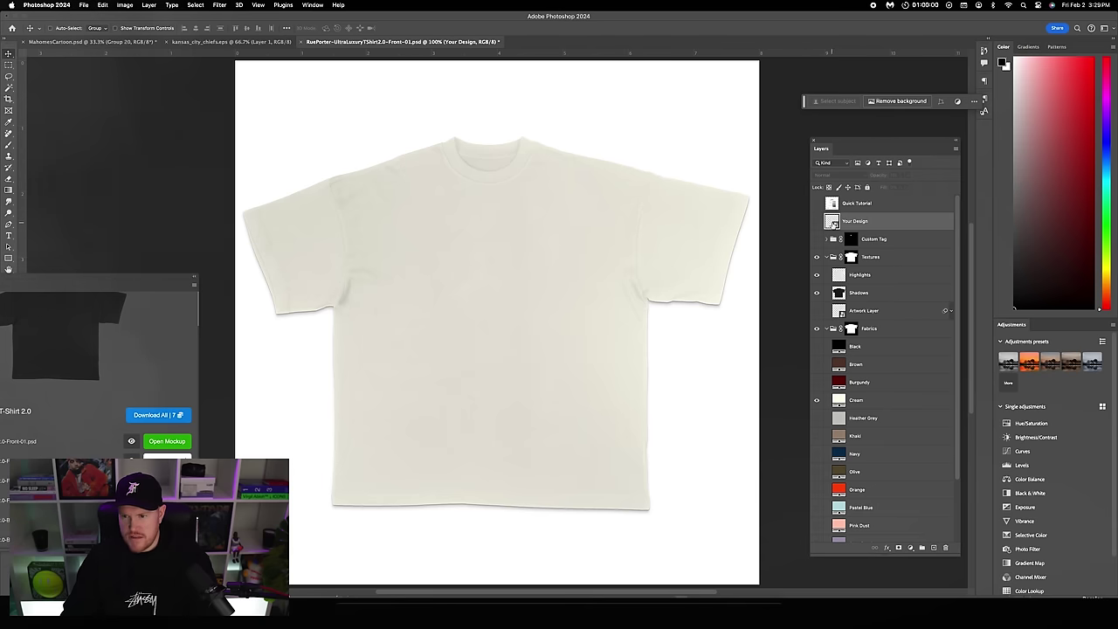
pyautogui.click(866, 314)
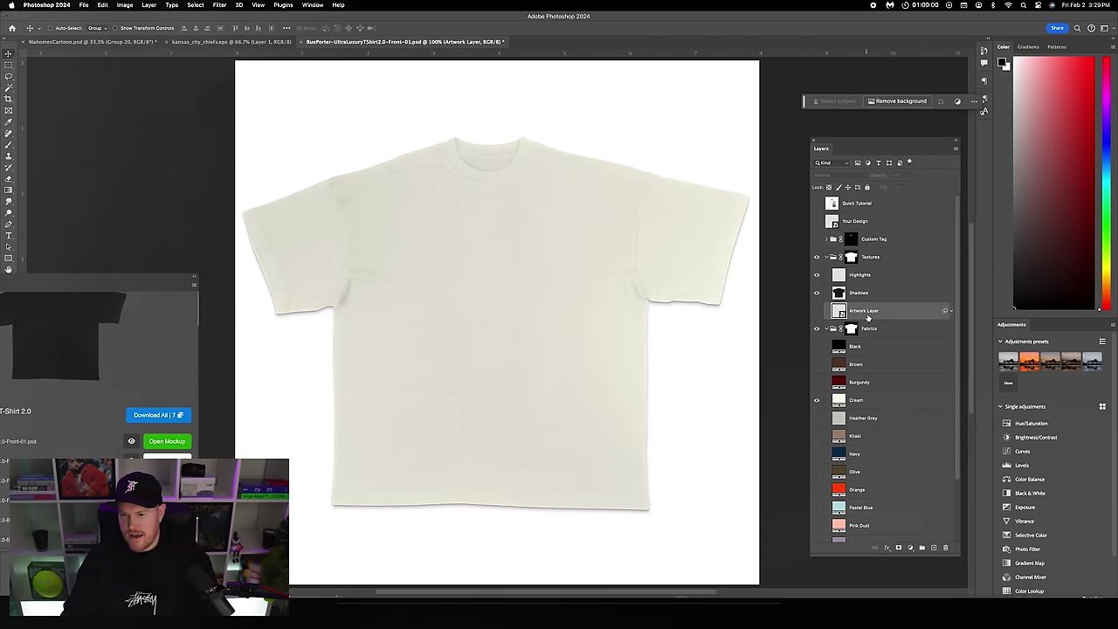
pyautogui.press('super+v')
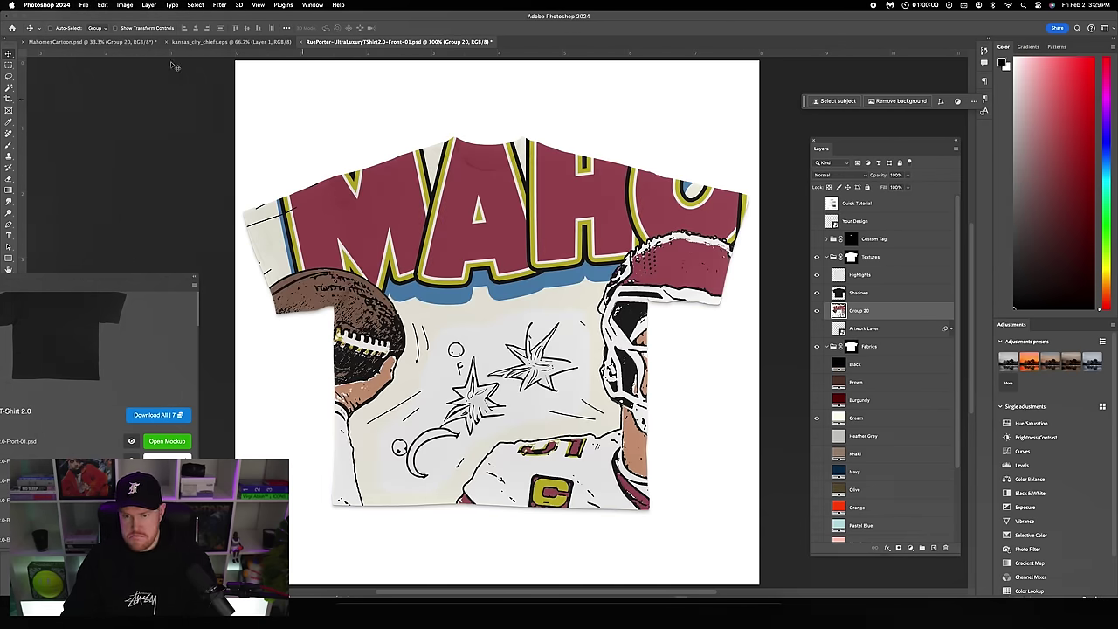
# - Show the transform controls around the oversized pasted artwork and convert the Group 20 layer to a smart object
pyautogui.click(116, 28)
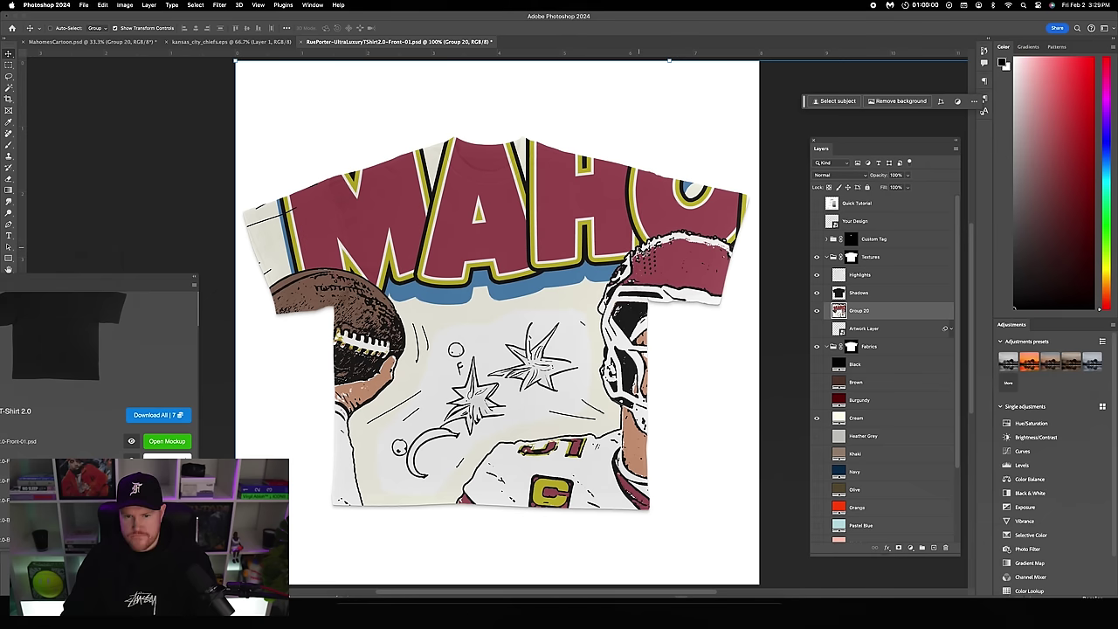
pyautogui.press('super')
pyautogui.press('super+minus')
pyautogui.press('super+minus')
pyautogui.press('super+minus')
pyautogui.press('super+minus')
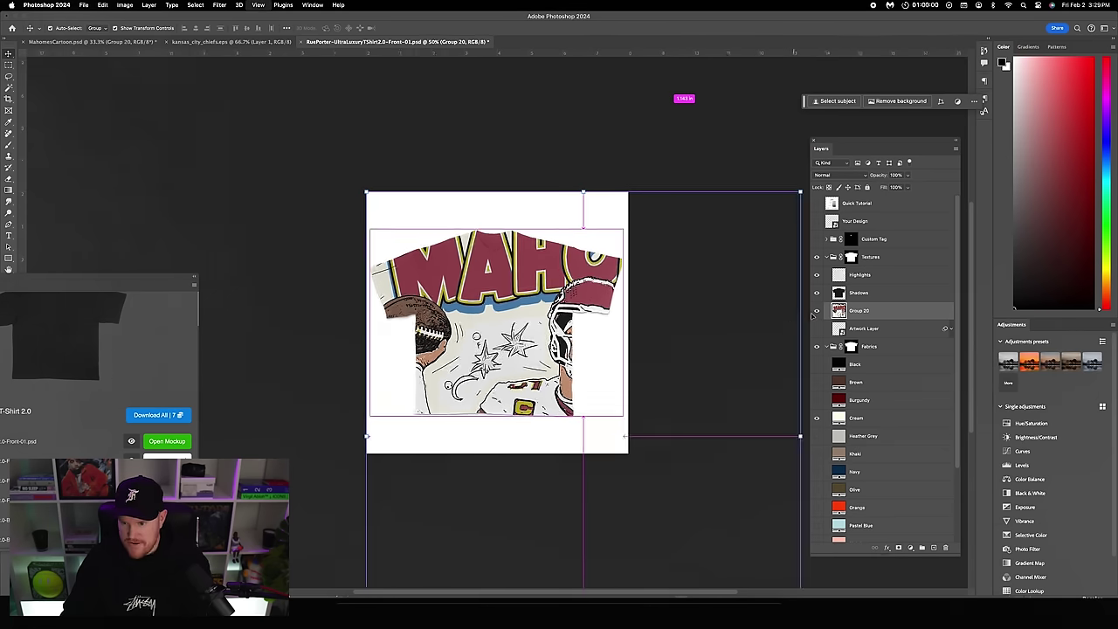
pyautogui.rightClick(882, 314)
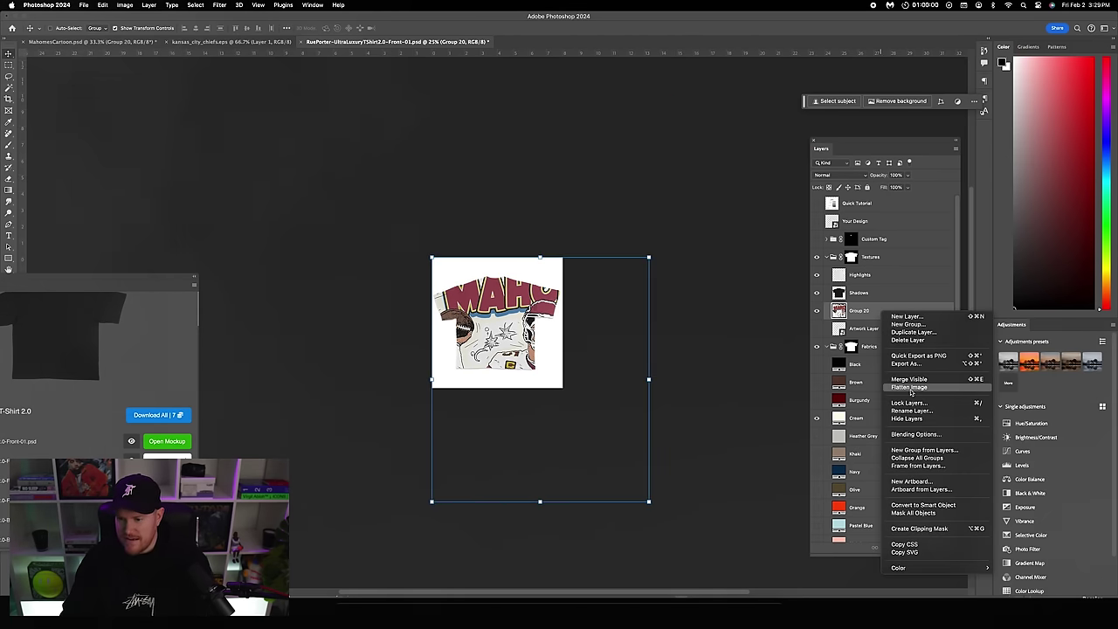
pyautogui.click(923, 504)
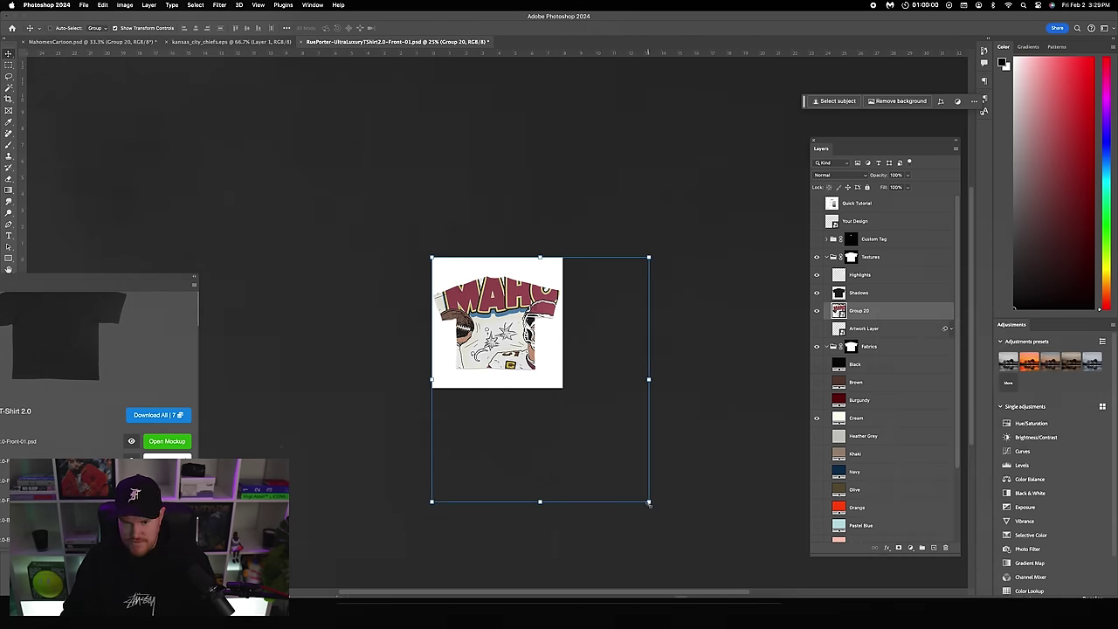
# - Scale the Mahomes artwork down proportionally and centre it on the front of the shirt below the collar
pyautogui.moveTo(648, 503); pyautogui.dragTo(485, 319)
pyautogui.press('super+equal')
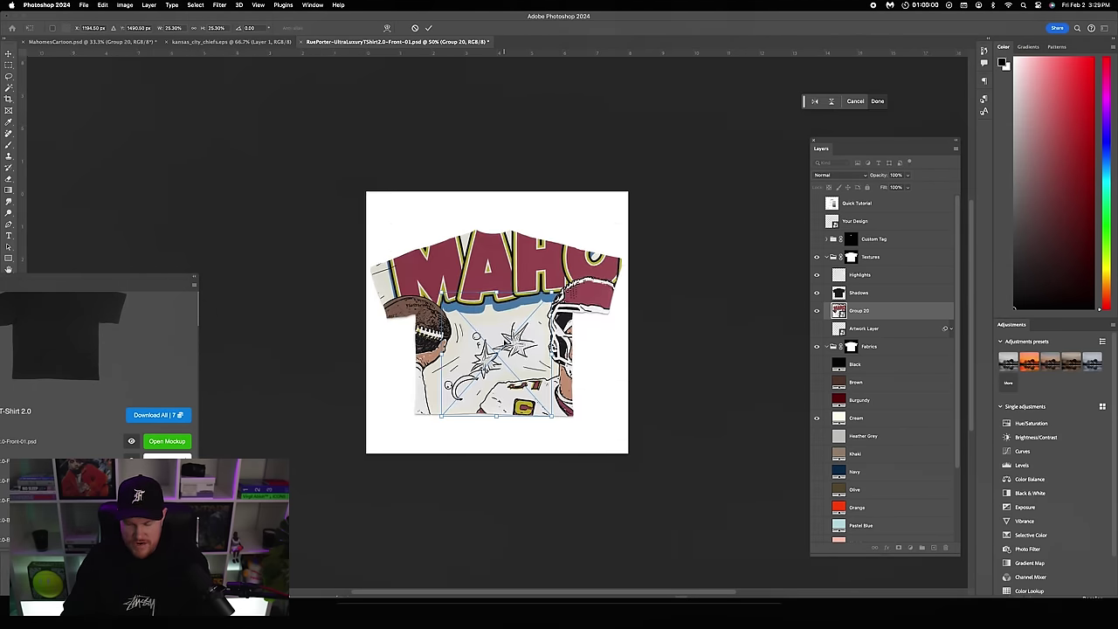
pyautogui.press('super+equal')
pyautogui.press('super+equal')
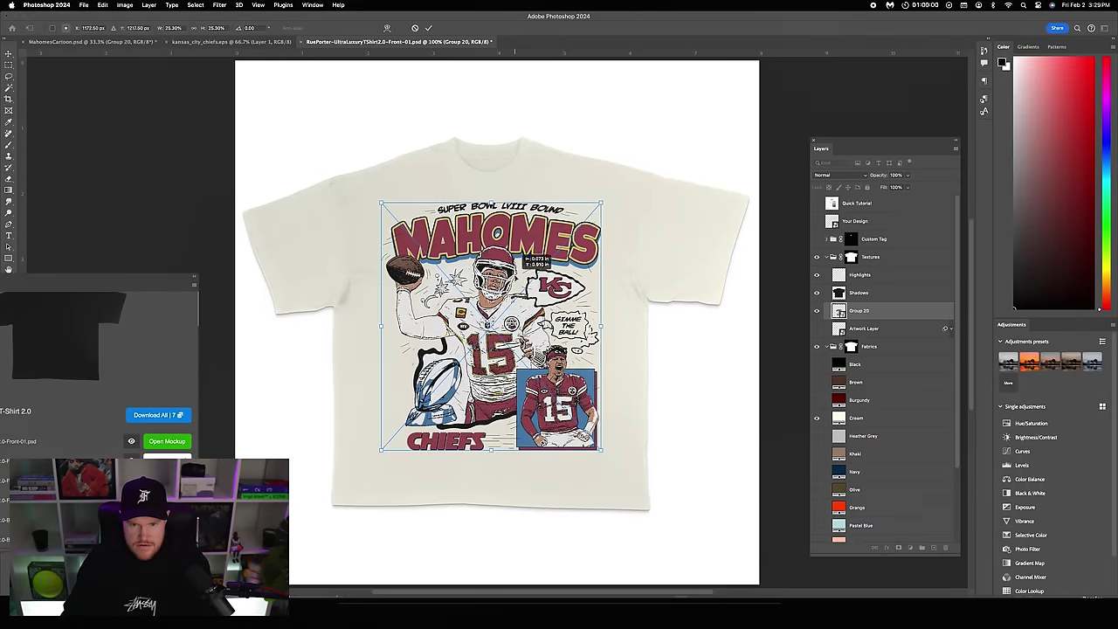
pyautogui.moveTo(517, 256); pyautogui.dragTo(516, 252)
pyautogui.moveTo(379, 448); pyautogui.dragTo(364, 464)
pyautogui.moveTo(520, 260); pyautogui.dragTo(528, 269)
pyautogui.moveTo(607, 209); pyautogui.dragTo(614, 201)
pyautogui.press('Return')
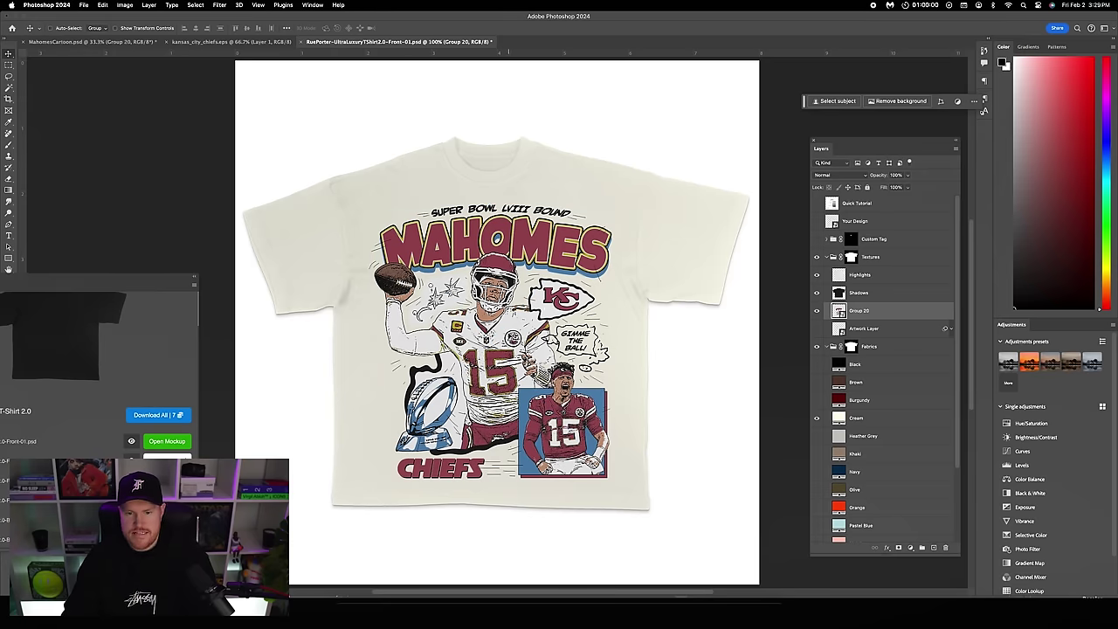
# - Try the Multiply blend mode on the Group 20 artwork and return it to Normal
pyautogui.click(835, 176)
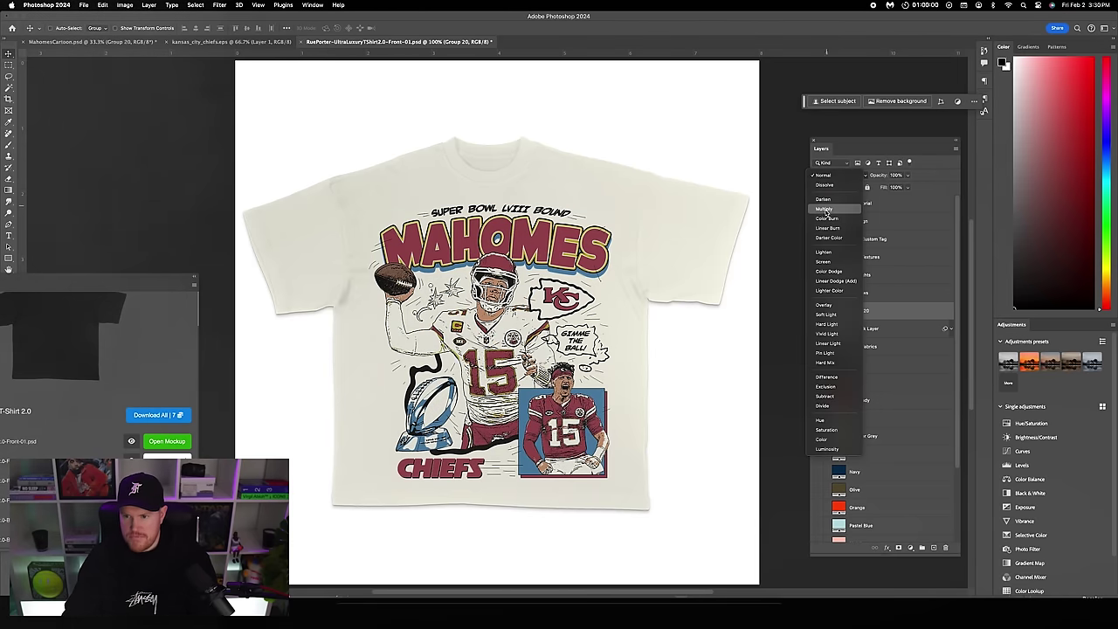
pyautogui.click(826, 211)
pyautogui.click(834, 176)
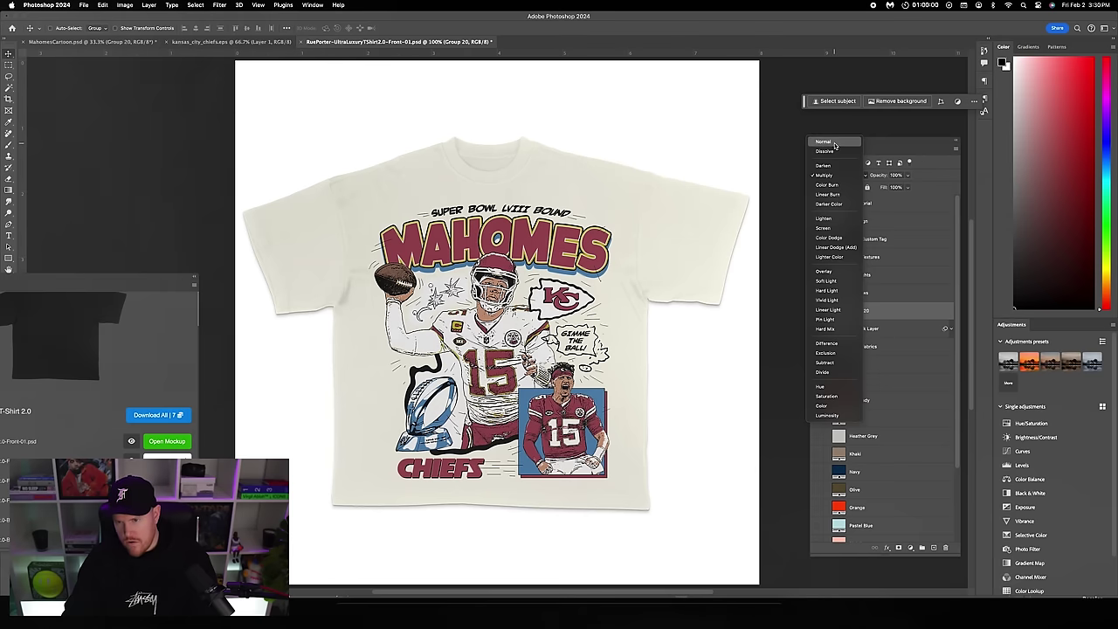
pyautogui.click(834, 145)
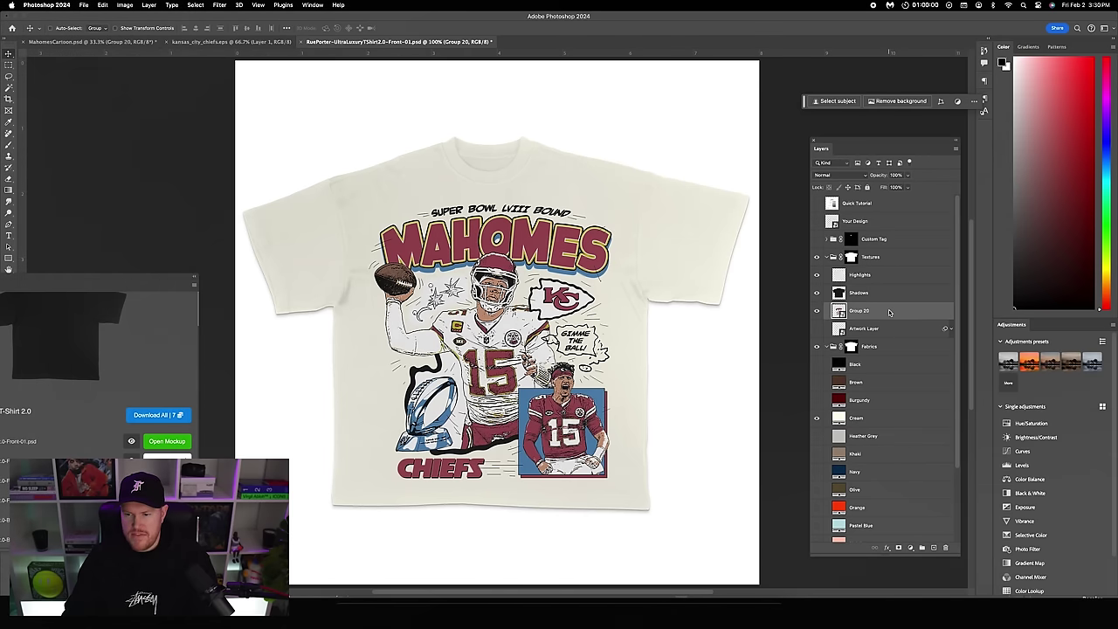
# - Split the Group 20 layer's Blend If Gray white slider to 201 / 255 for Current Layer and nudge the artwork slightly
pyautogui.doubleClick(889, 312)
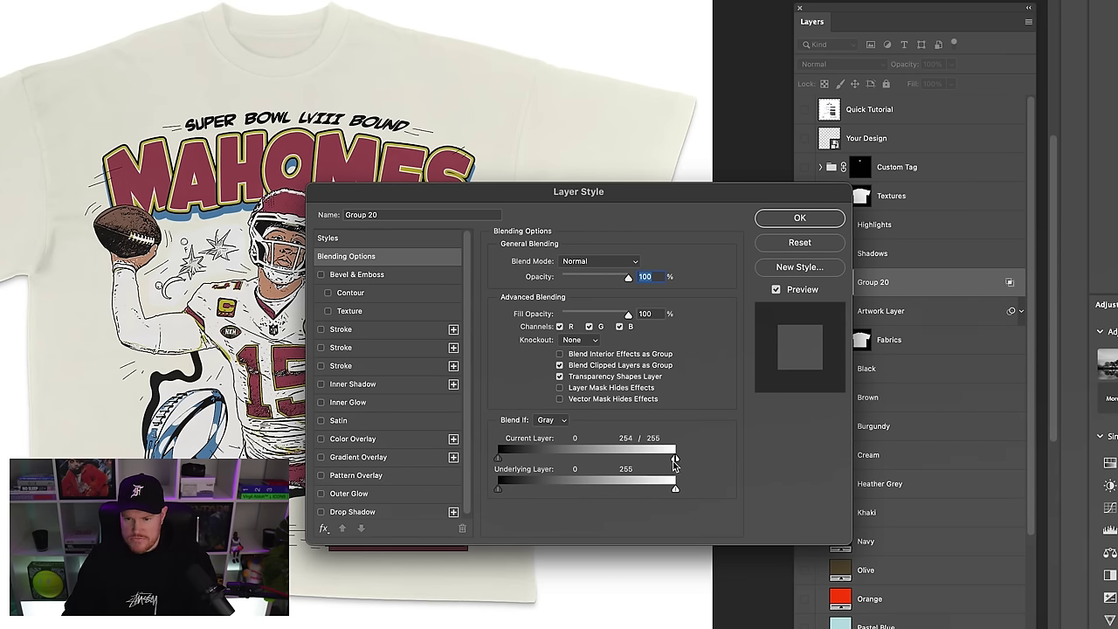
pyautogui.moveTo(617, 194); pyautogui.dragTo(781, 200)
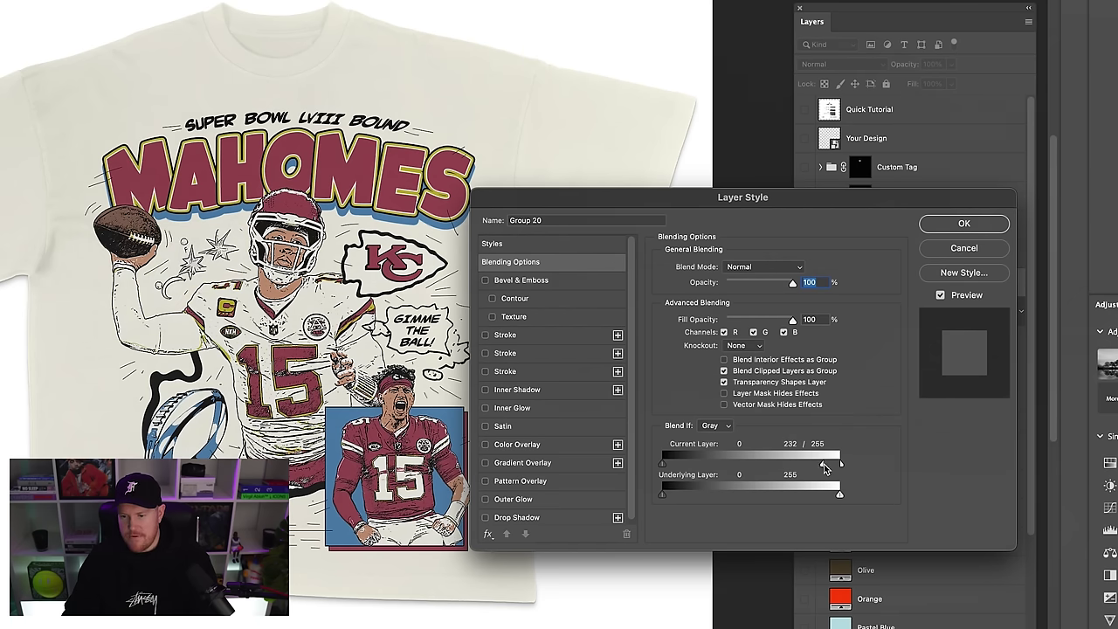
pyautogui.moveTo(758, 465); pyautogui.dragTo(810, 465)
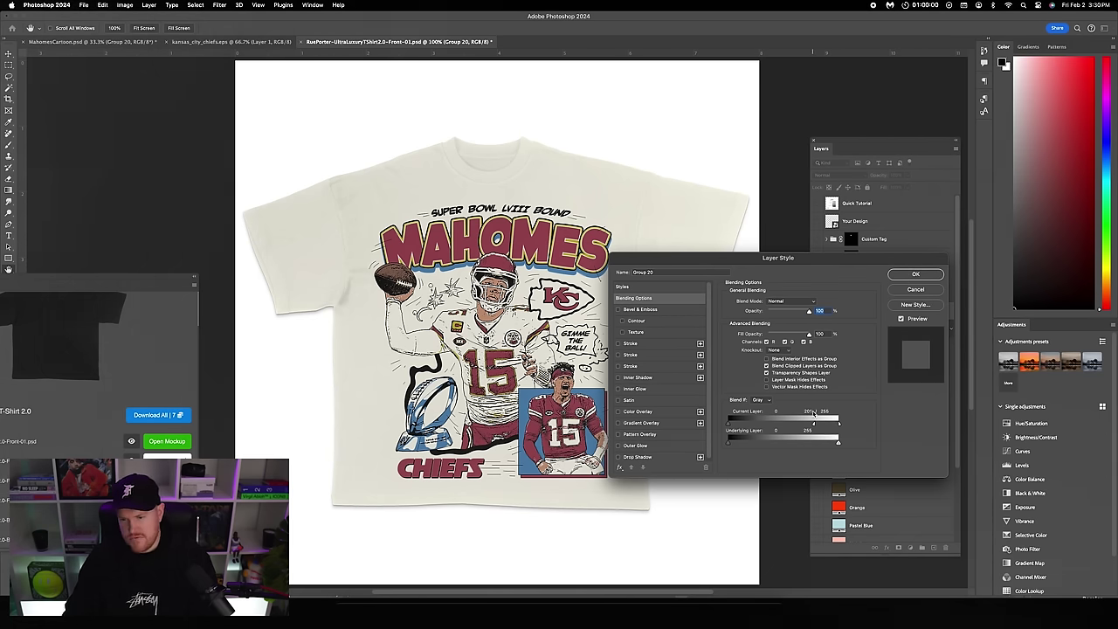
pyautogui.click(915, 275)
pyautogui.moveTo(547, 262); pyautogui.dragTo(547, 246)
# - Switch the shirt fabric from Cream to Heather Grey in the Fabrics group
pyautogui.scroll(-3, 894, 416)
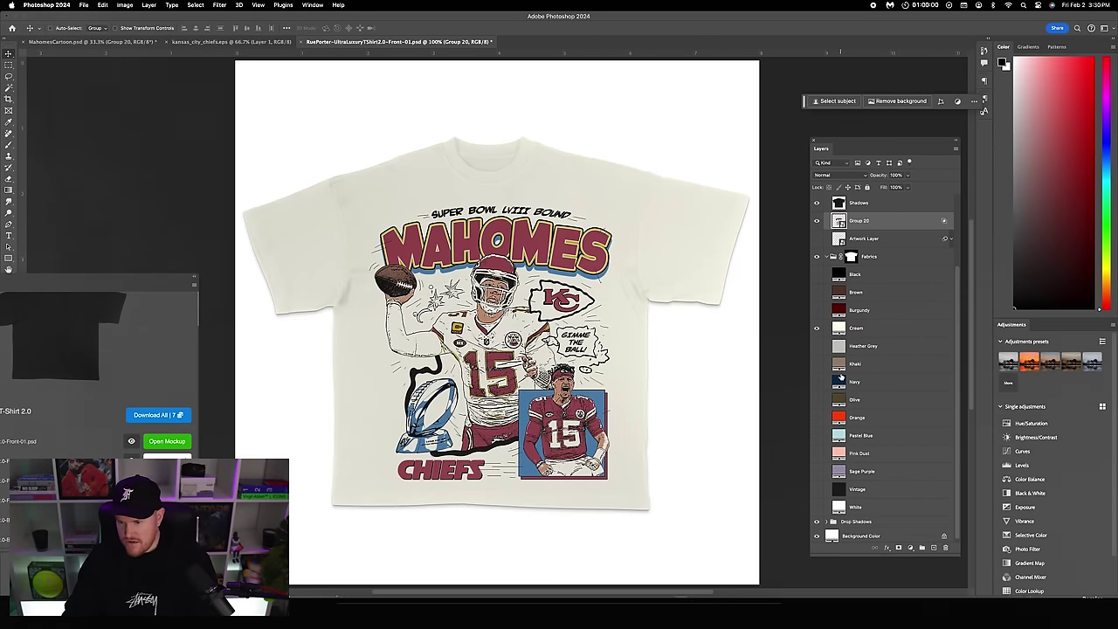
pyautogui.click(816, 347)
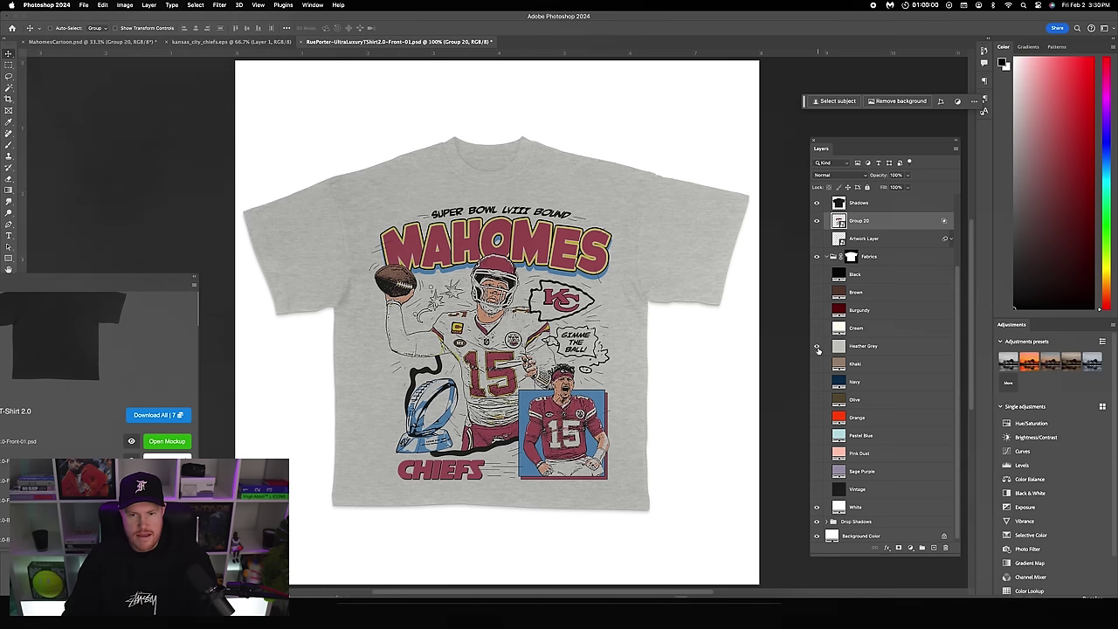